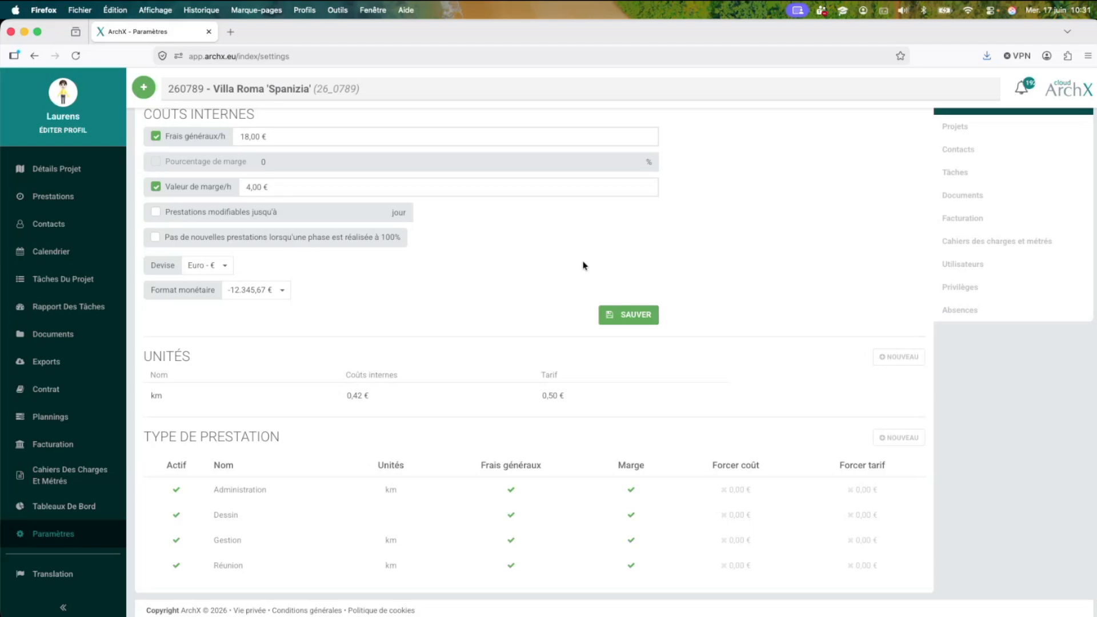
- Open the Dessin service type to view its overhead, margin and forced rate options, and close it without changes
{"action": "left_click_drag", "start_coordinate": [144, 436], "coordinate": [321, 435]}
{"action": "left_click", "coordinate": [321, 436]}
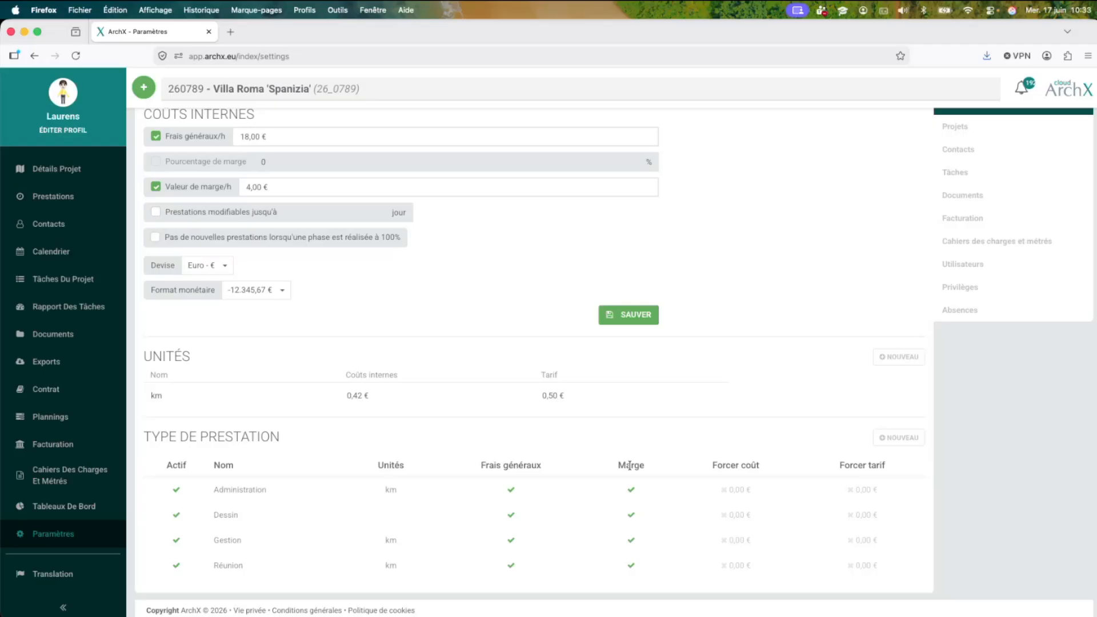
{"action": "left_click", "coordinate": [488, 508]}
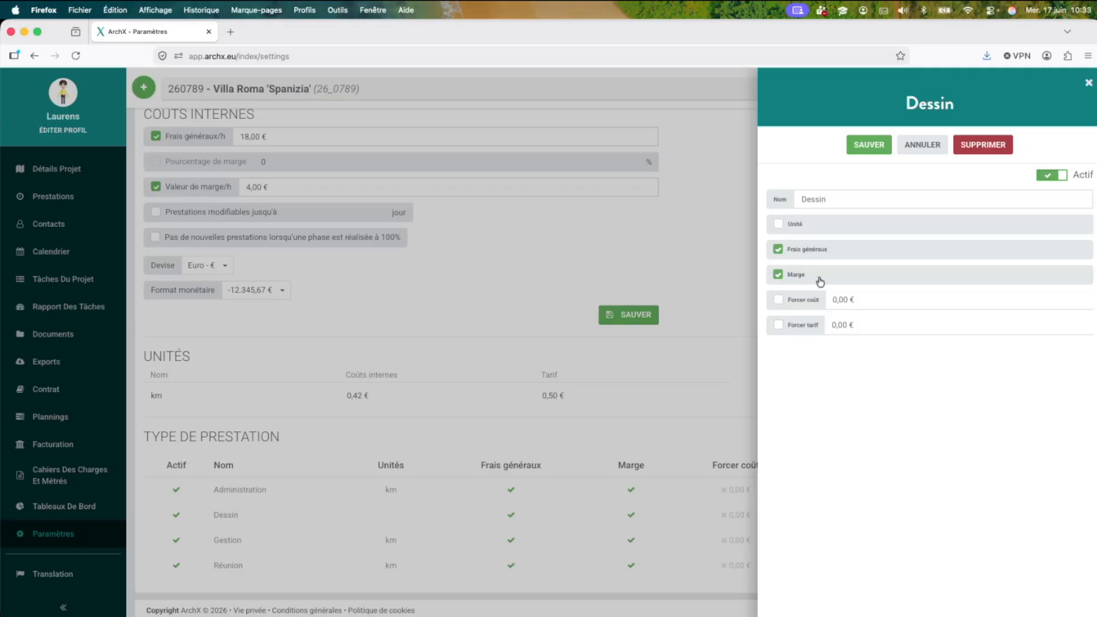
{"action": "left_click", "coordinate": [702, 222]}
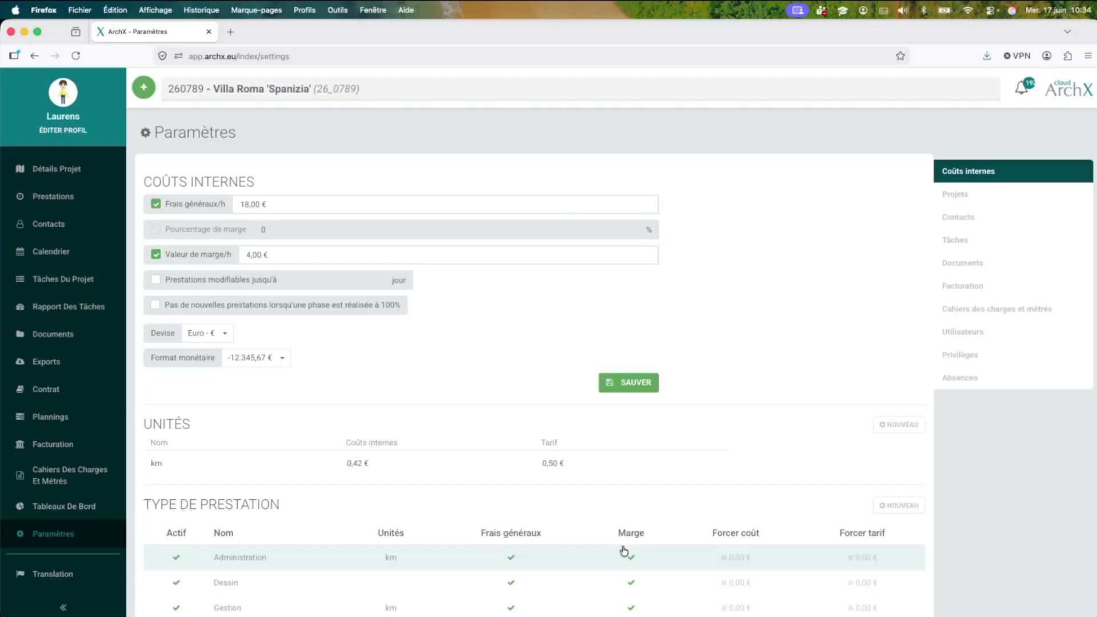
- Try a margin percentage of 10% in the internal costs, and switch back to the hourly margin value
{"action": "left_click", "coordinate": [214, 254]}
{"action": "left_click", "coordinate": [221, 229]}
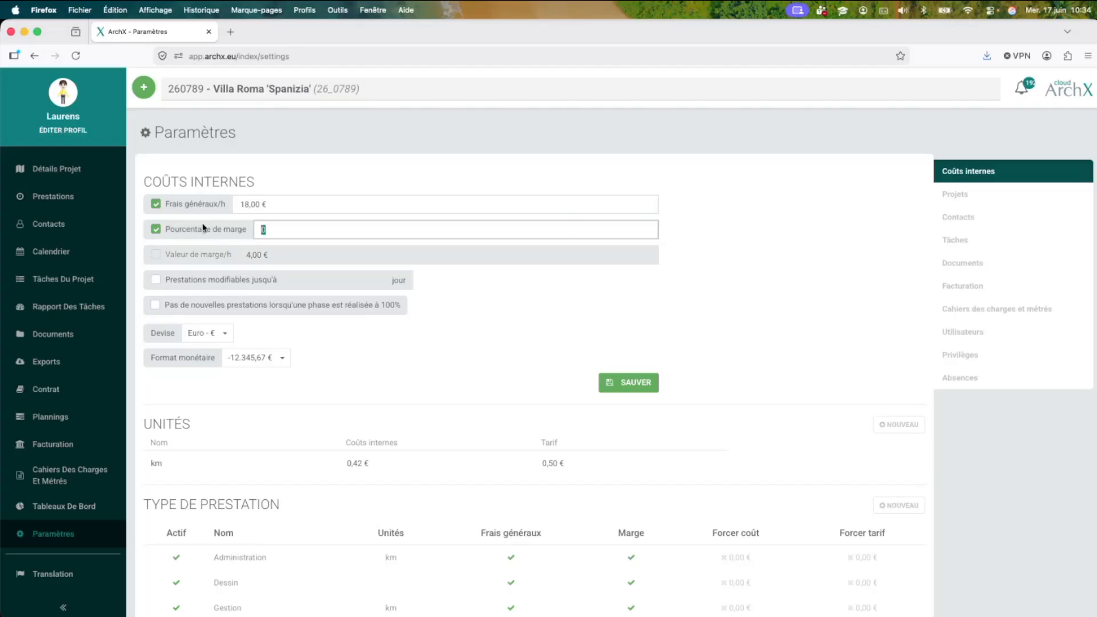
{"action": "type", "text": "10"}
{"action": "left_click", "coordinate": [255, 231]}
{"action": "left_click", "coordinate": [206, 230]}
{"action": "left_click", "coordinate": [207, 256]}
{"action": "left_click", "coordinate": [303, 249]}
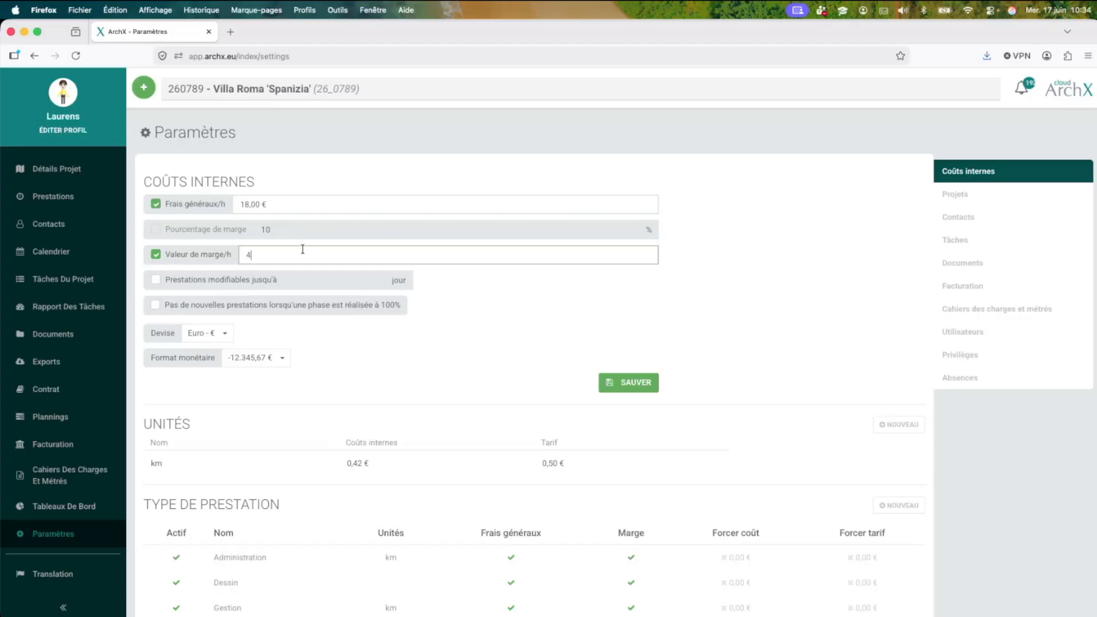
- In the user settings, change the signed-in user's contract to a cost of 30 € and a tariff of 110 €, and save the user record
{"action": "left_click", "coordinate": [970, 330]}
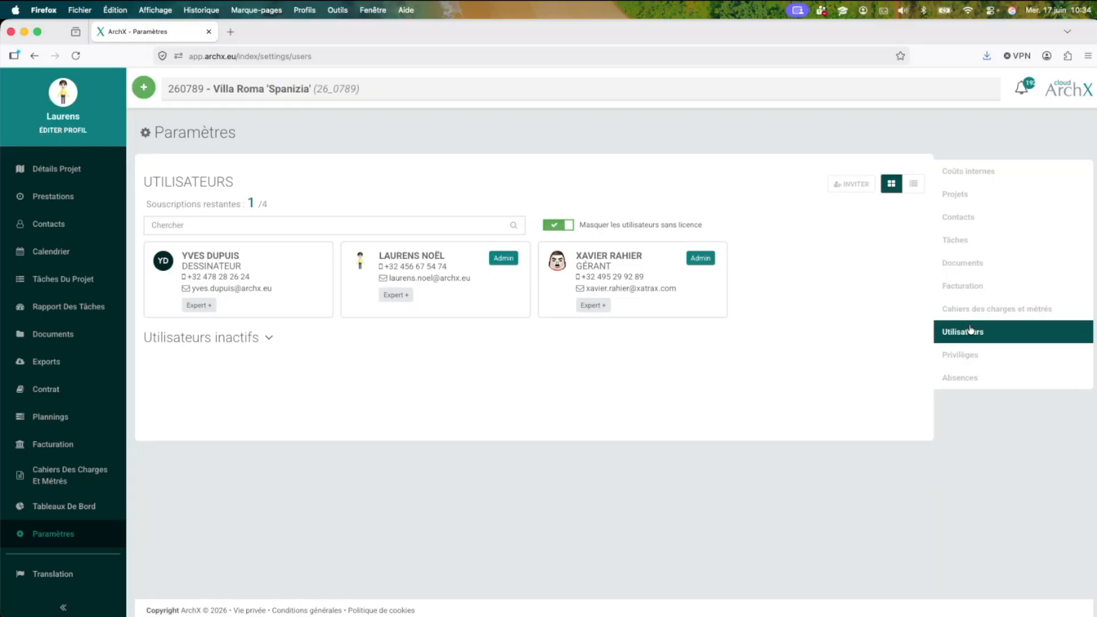
{"action": "left_click", "coordinate": [492, 283]}
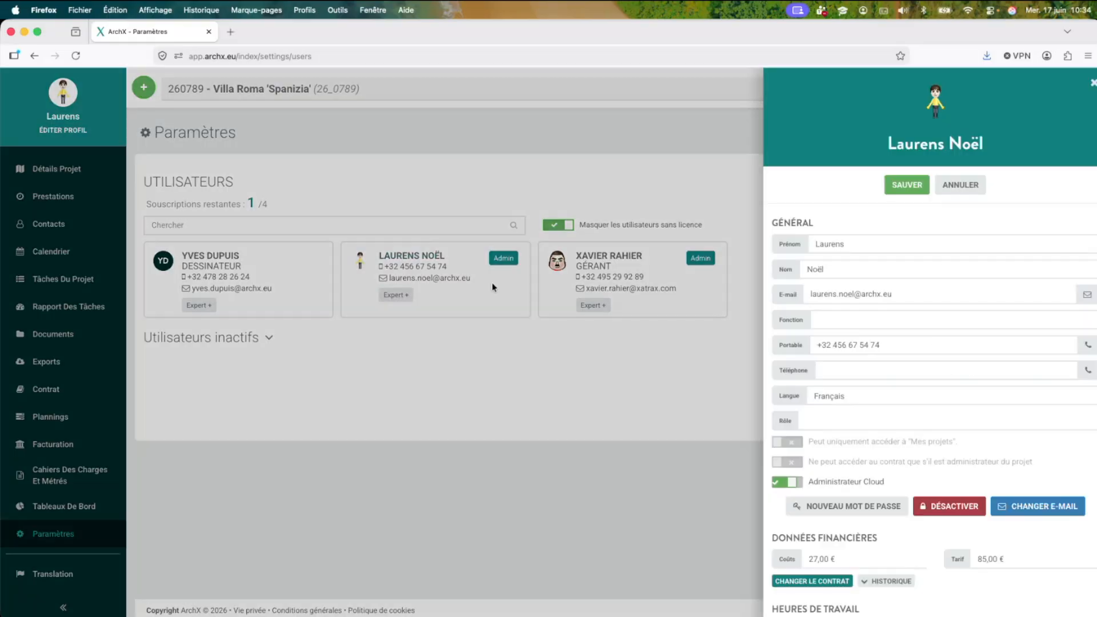
{"action": "scroll", "coordinate": [817, 538], "scroll_direction": "down", "scroll_amount": 1}
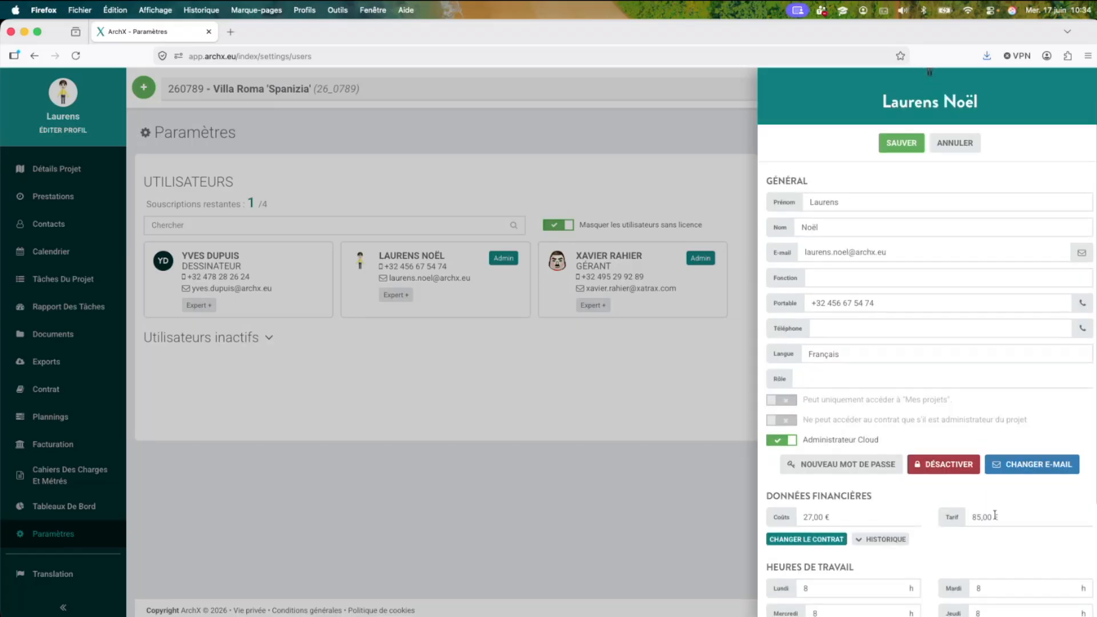
{"action": "left_click", "coordinate": [807, 540]}
{"action": "left_click", "coordinate": [484, 188]}
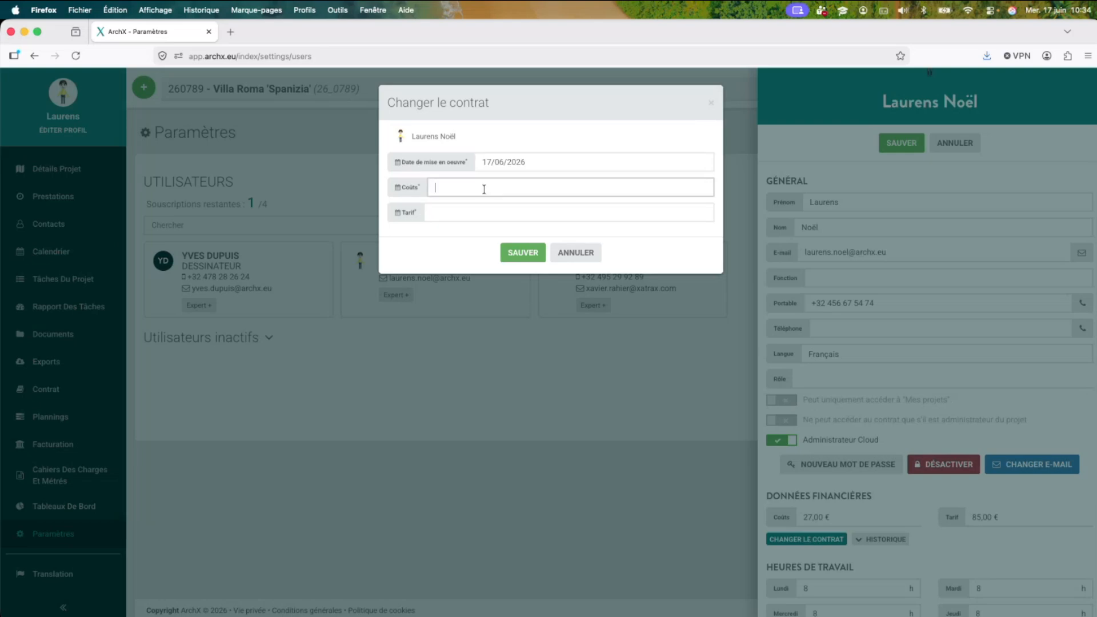
{"action": "type", "text": "30"}
{"action": "key", "text": "Tab"}
{"action": "type", "text": "110"}
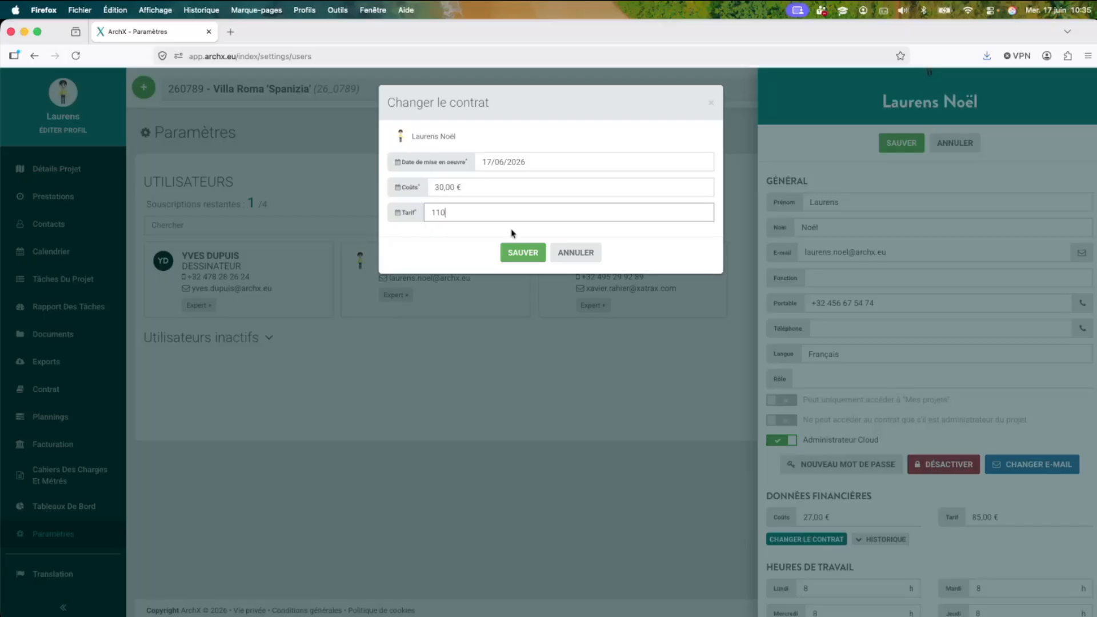
{"action": "left_click", "coordinate": [523, 253]}
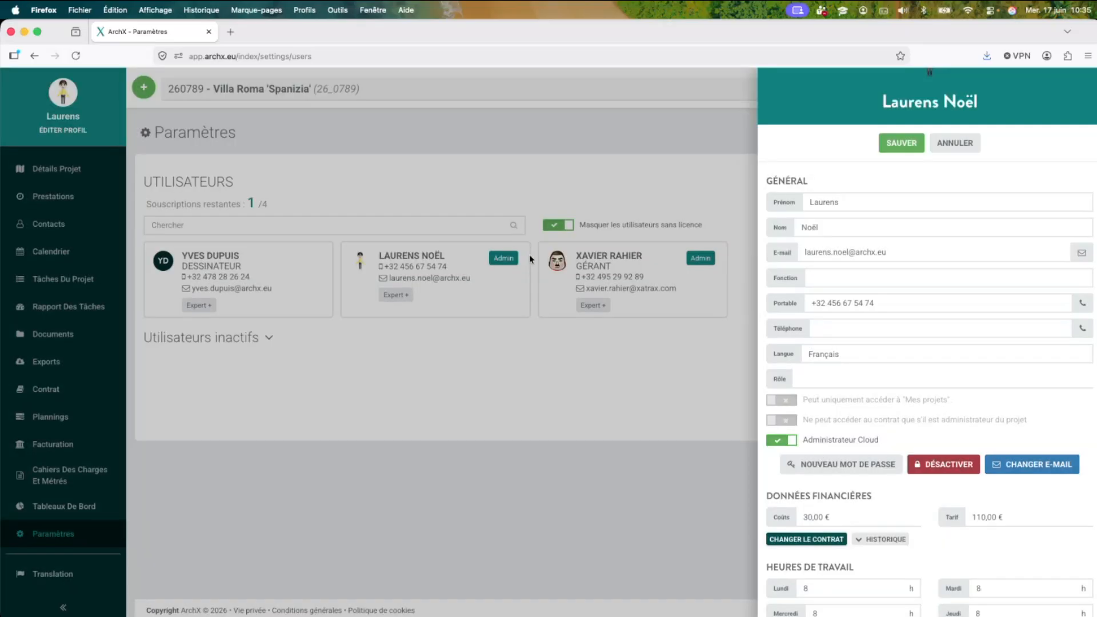
{"action": "left_click", "coordinate": [889, 142]}
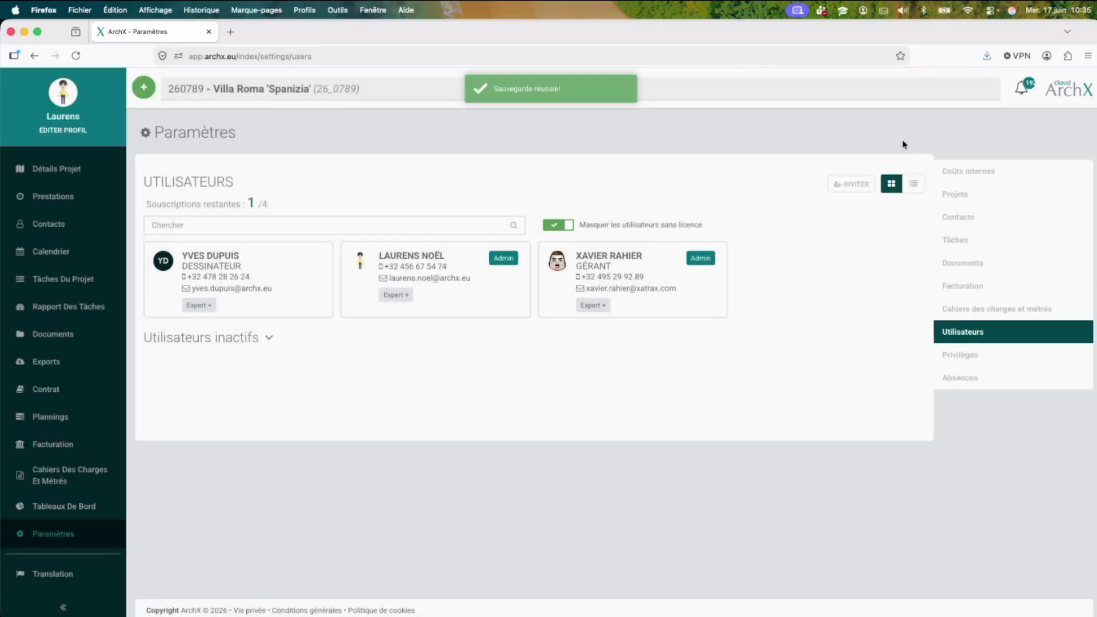
- Start a new service type in the internal costs settings and name it "Réunion de chantier"
{"action": "left_click", "coordinate": [997, 172]}
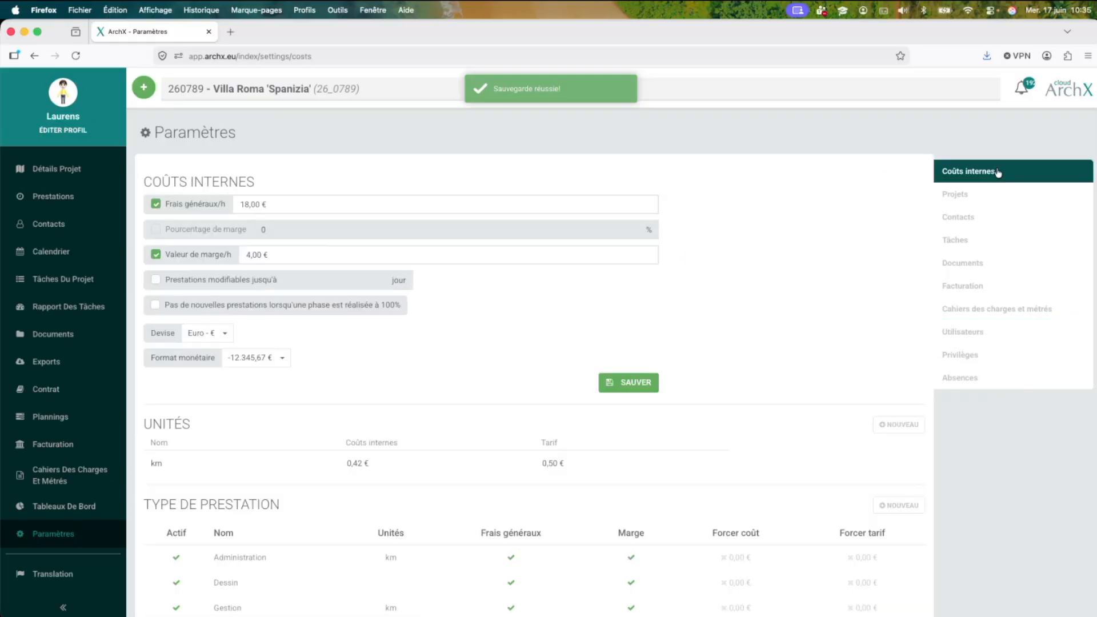
{"action": "scroll", "coordinate": [728, 317], "scroll_direction": "down", "scroll_amount": 2}
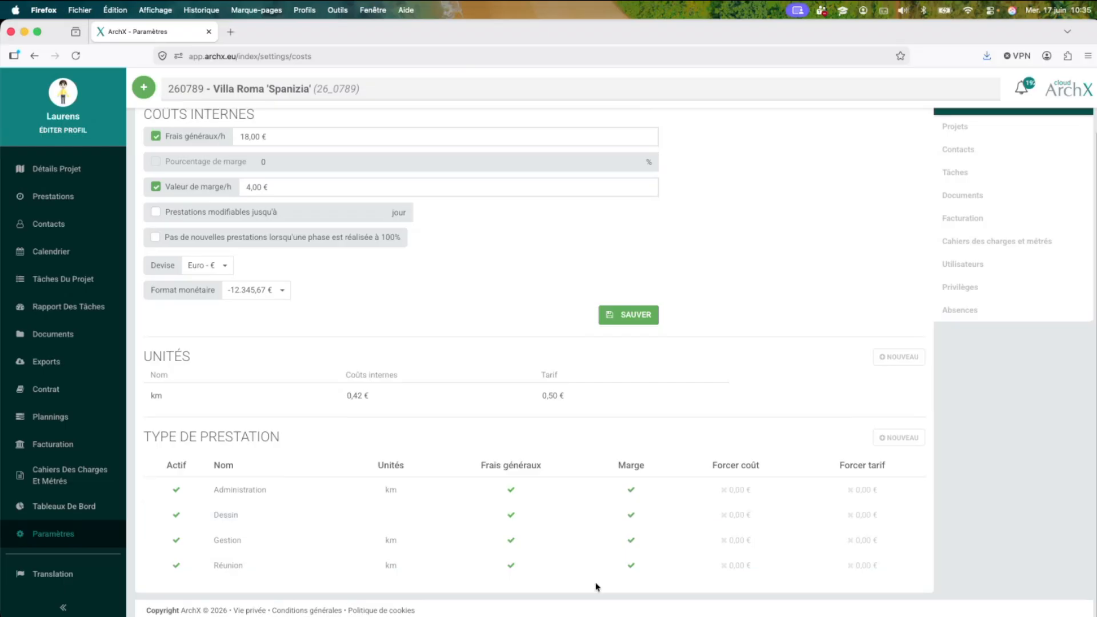
{"action": "left_click", "coordinate": [898, 438]}
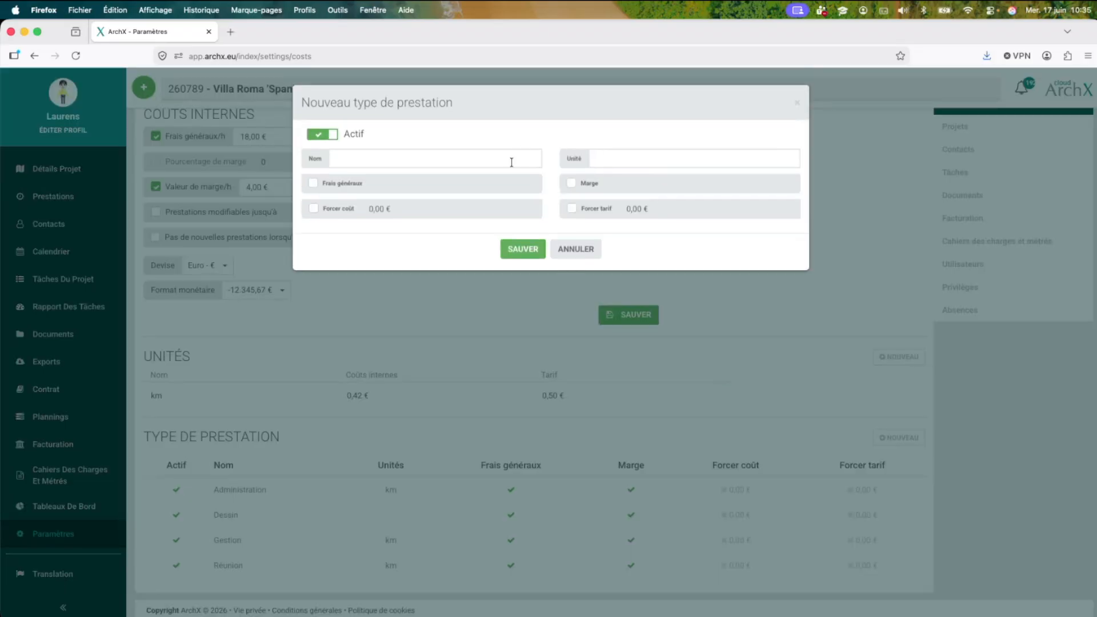
{"action": "left_click", "coordinate": [511, 161]}
{"action": "type", "text": "R"}
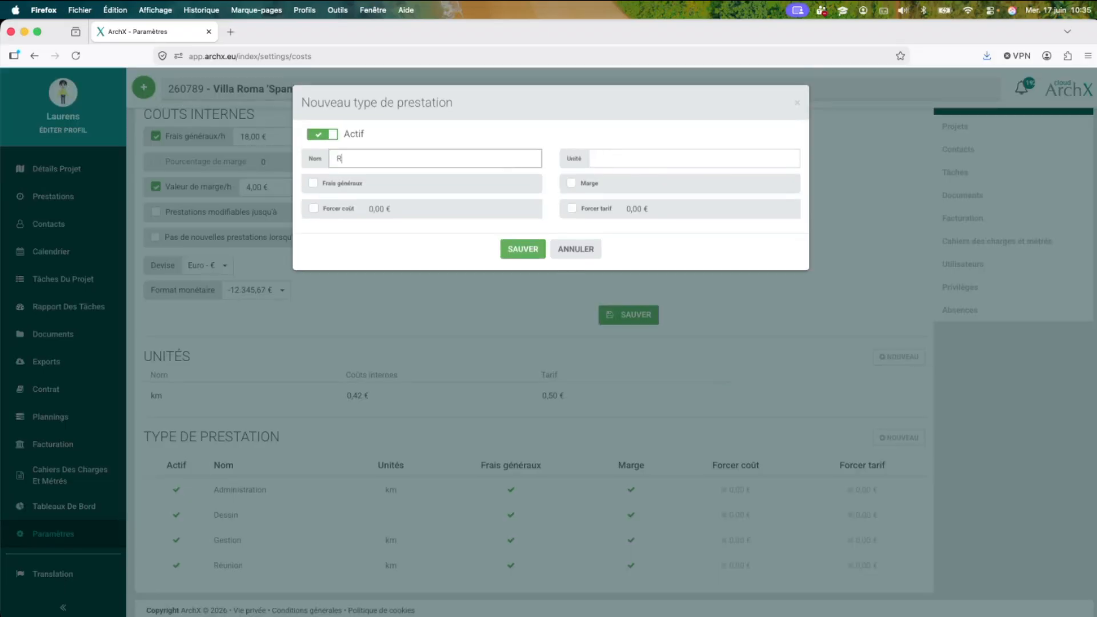
{"action": "type", "text": "éunion de chantier"}
{"action": "key", "text": "Tab"}
- Assign the unit km to the new service type, leave Frais généraux disabled, and save it
{"action": "left_click", "coordinate": [355, 183]}
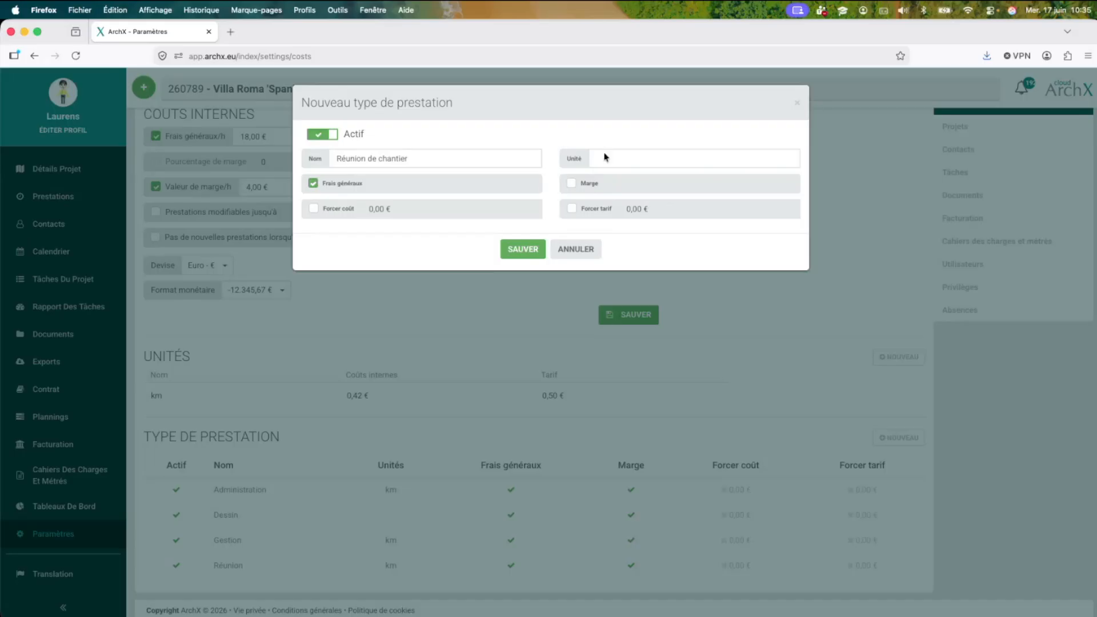
{"action": "left_click", "coordinate": [605, 157]}
{"action": "left_click", "coordinate": [612, 171]}
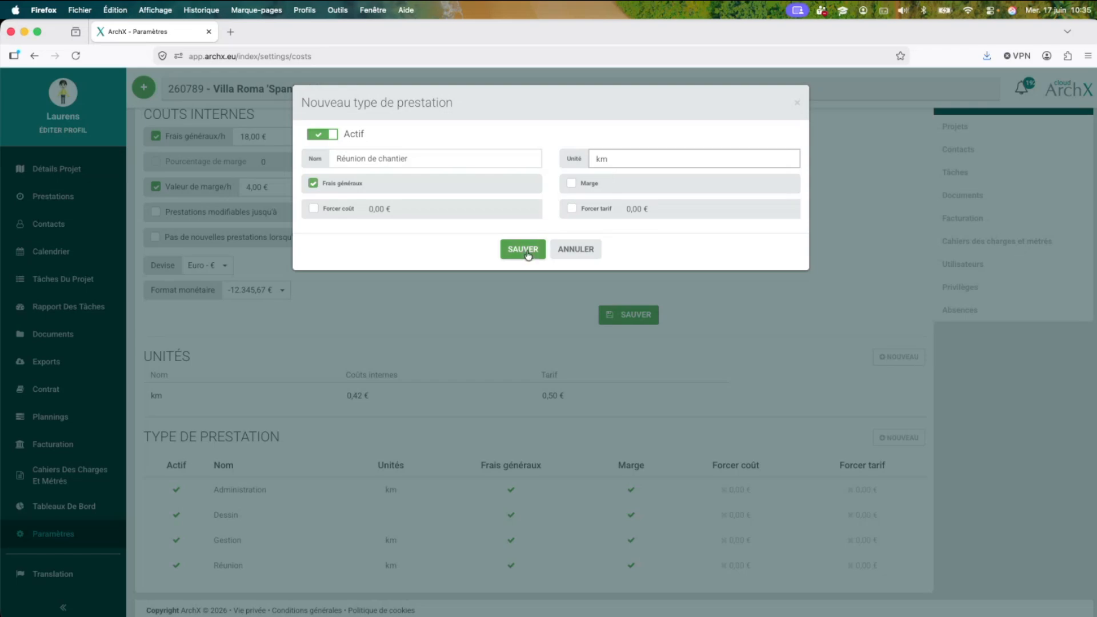
{"action": "left_click", "coordinate": [358, 183]}
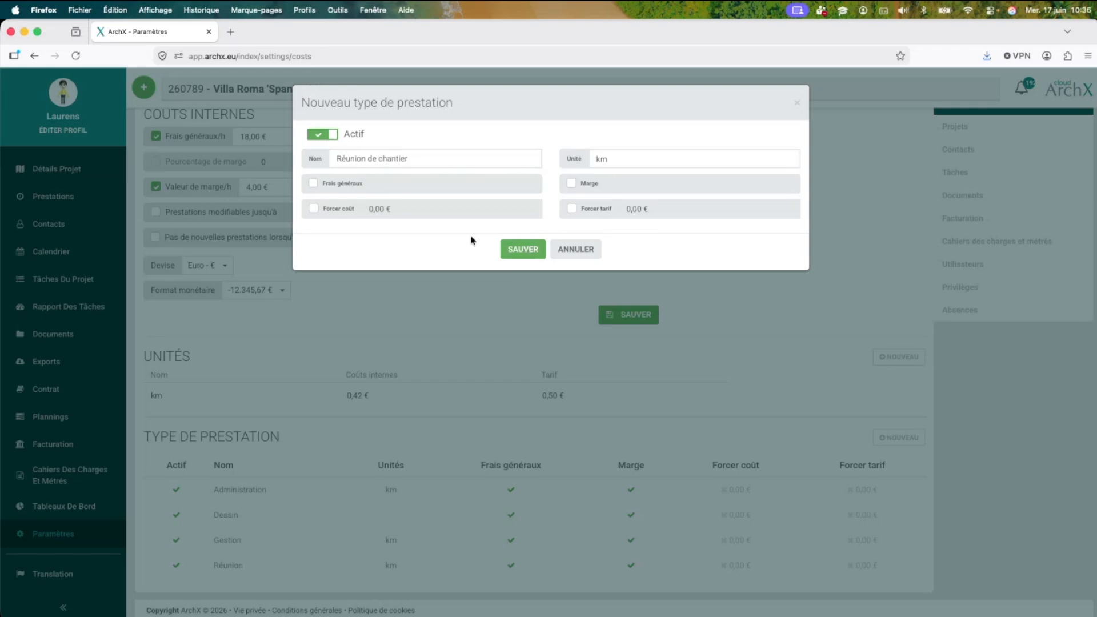
{"action": "left_click", "coordinate": [516, 249]}
{"action": "scroll", "coordinate": [549, 478], "scroll_direction": "down", "scroll_amount": 1}
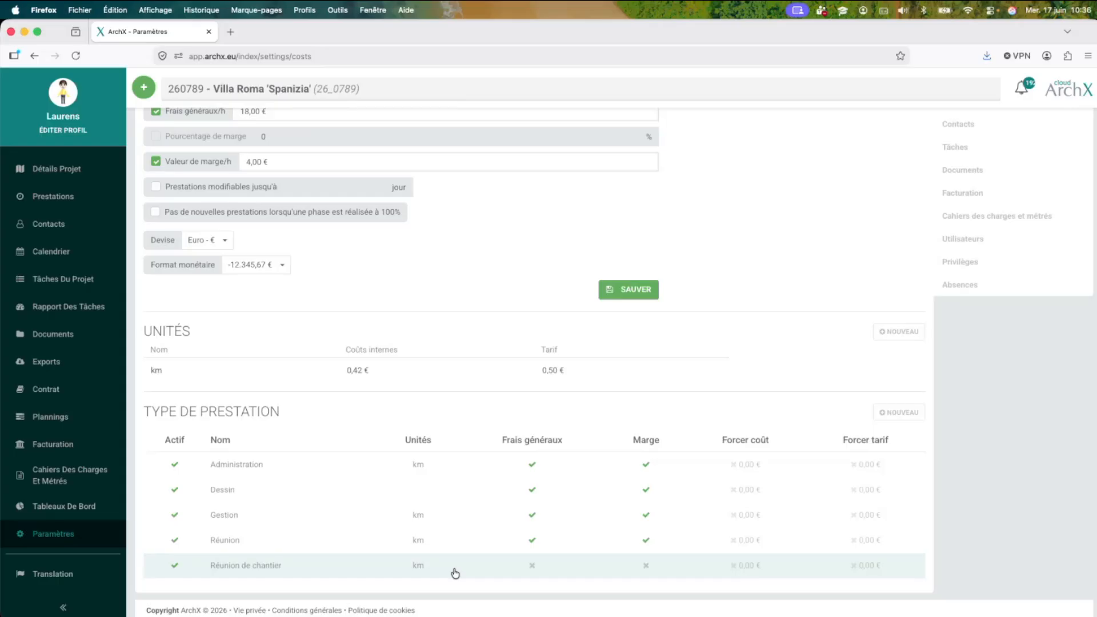
- Fill in a new time entry with type Réunion de chantier, 1 hour and 130 km, and cancel it
{"action": "left_click", "coordinate": [144, 87]}
{"action": "left_click", "coordinate": [200, 178]}
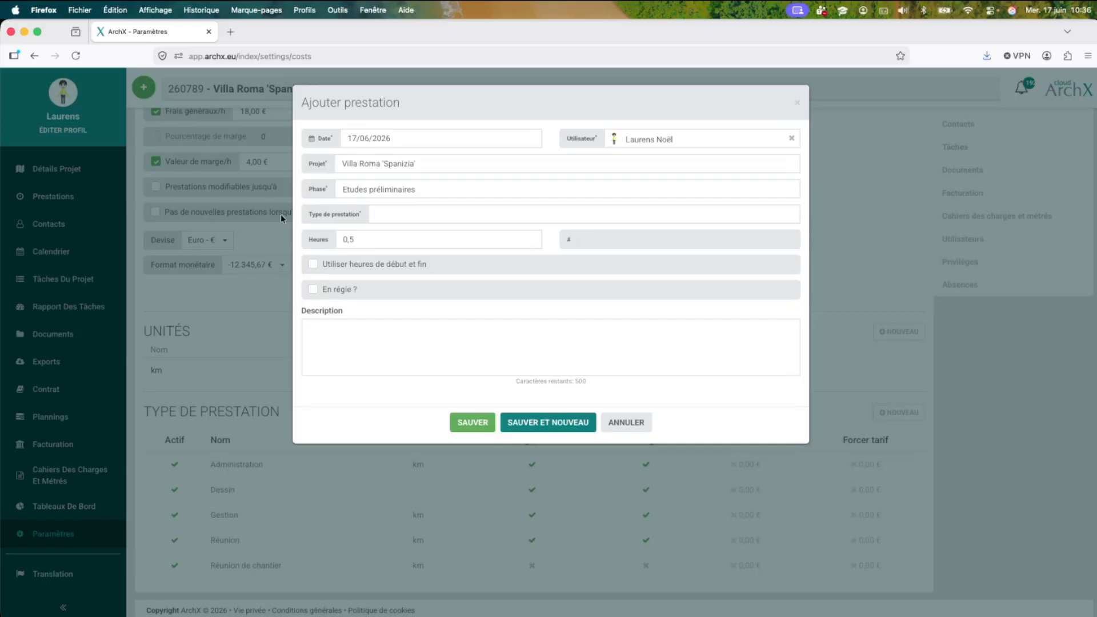
{"action": "left_click", "coordinate": [381, 217]}
{"action": "left_click", "coordinate": [394, 280]}
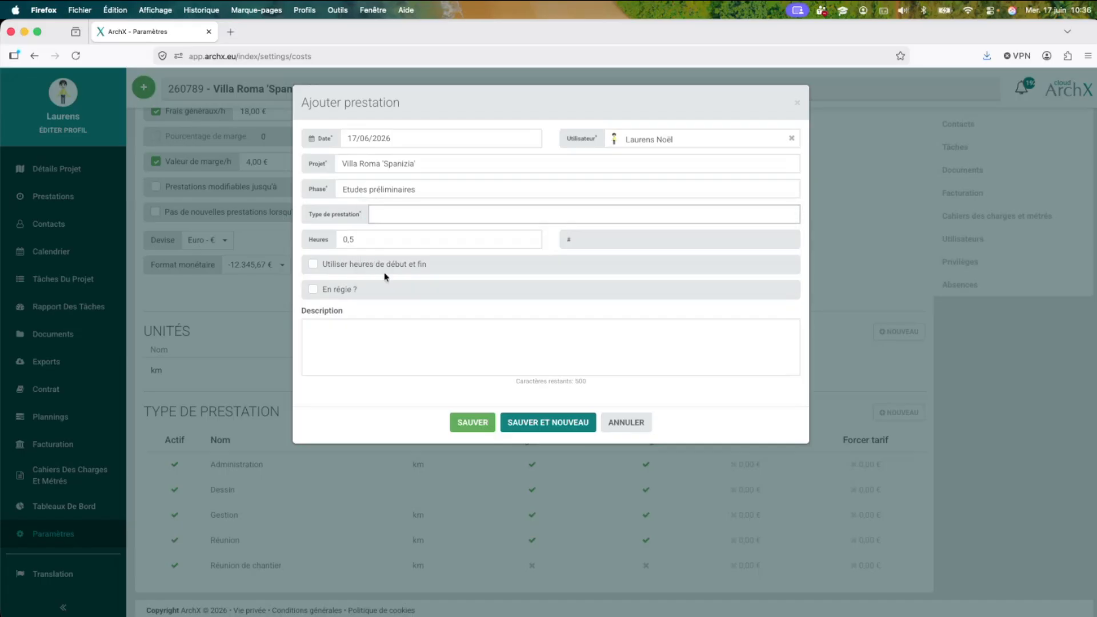
{"action": "left_click", "coordinate": [476, 241]}
{"action": "type", "text": "1"}
{"action": "left_click", "coordinate": [650, 233]}
{"action": "type", "text": "130"}
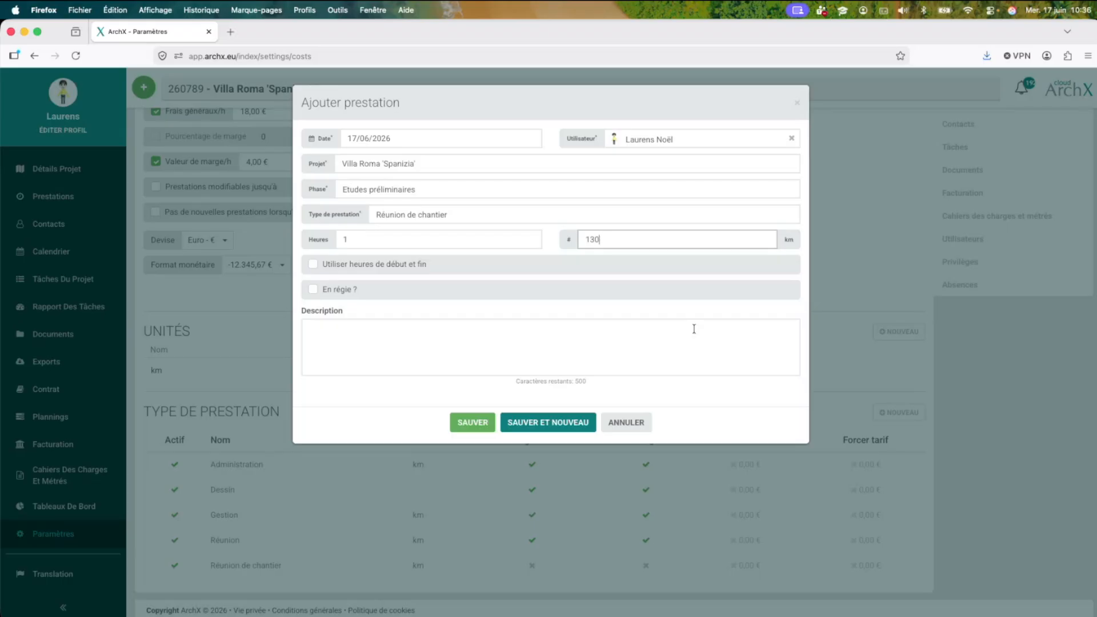
{"action": "left_click", "coordinate": [637, 430]}
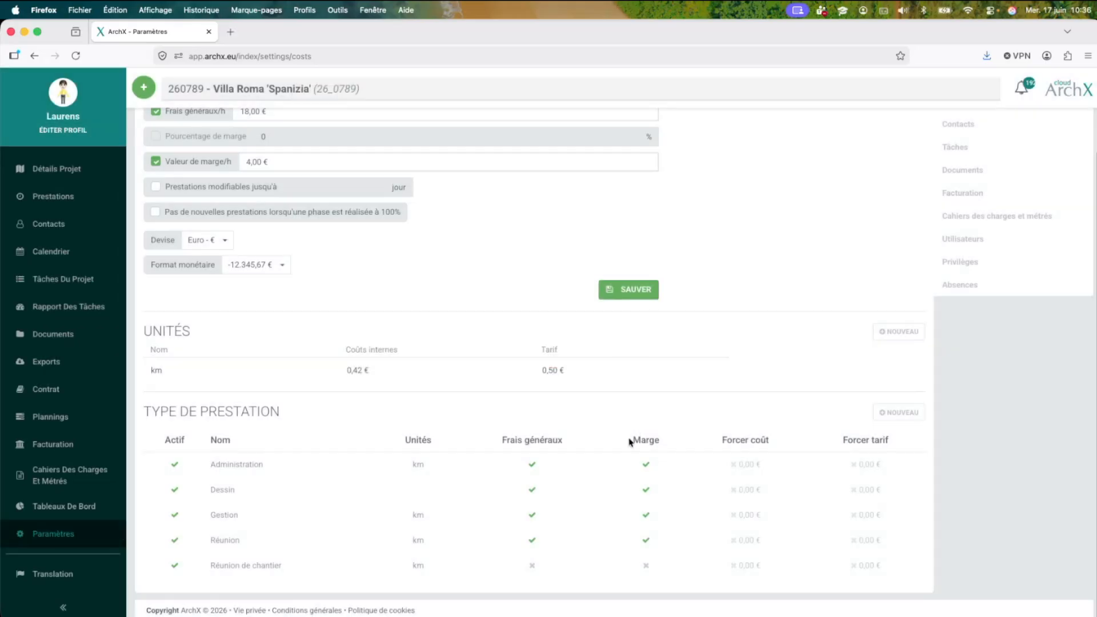
- Enable the forced tariff for the Dessin service type, set it to 500 €, and save
{"action": "scroll", "coordinate": [627, 439], "scroll_direction": "up", "scroll_amount": 2}
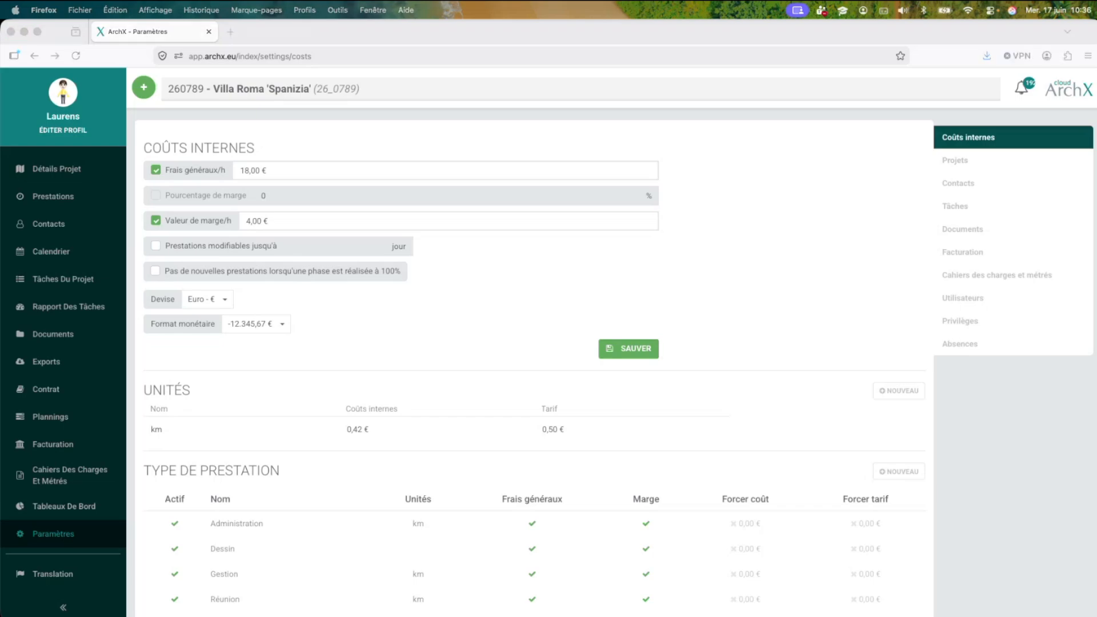
{"action": "left_click", "coordinate": [544, 282]}
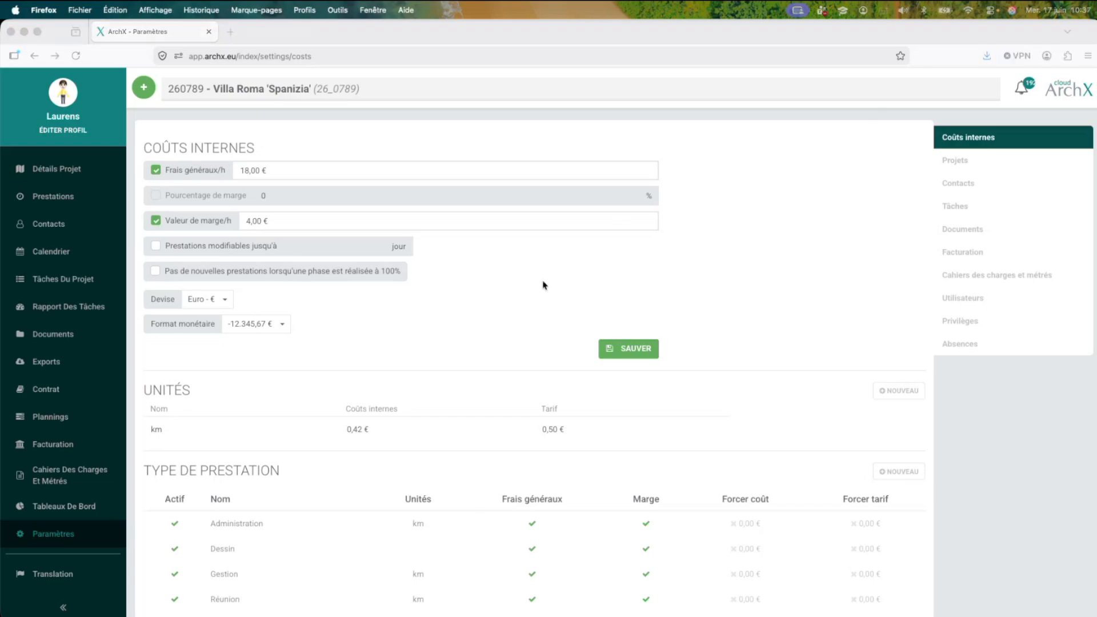
{"action": "scroll", "coordinate": [529, 372], "scroll_direction": "down", "scroll_amount": 2}
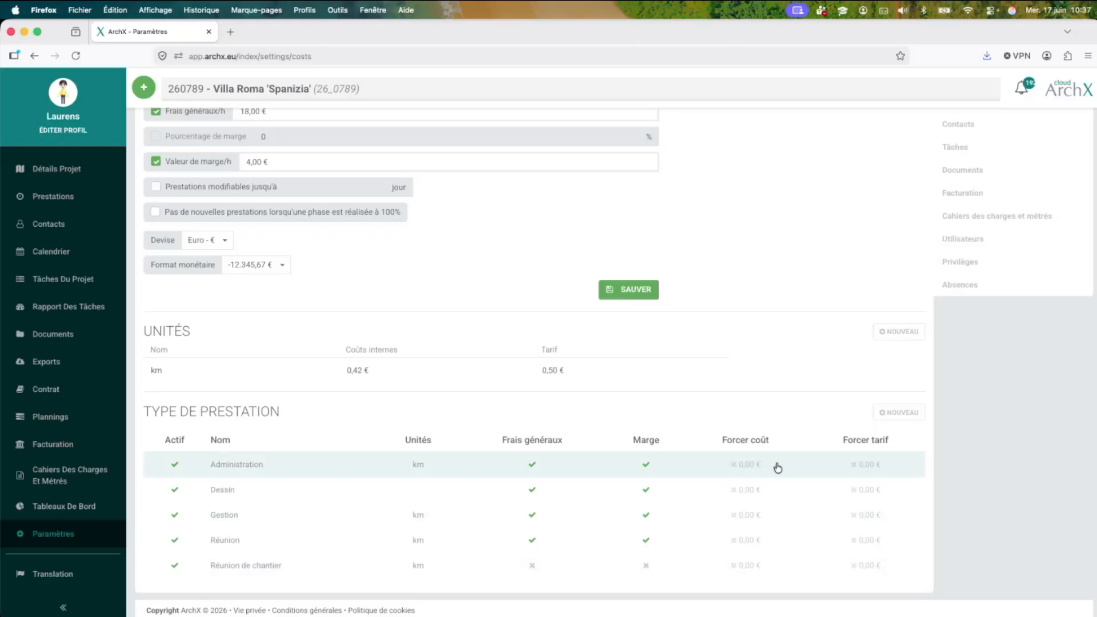
{"action": "left_click", "coordinate": [711, 490]}
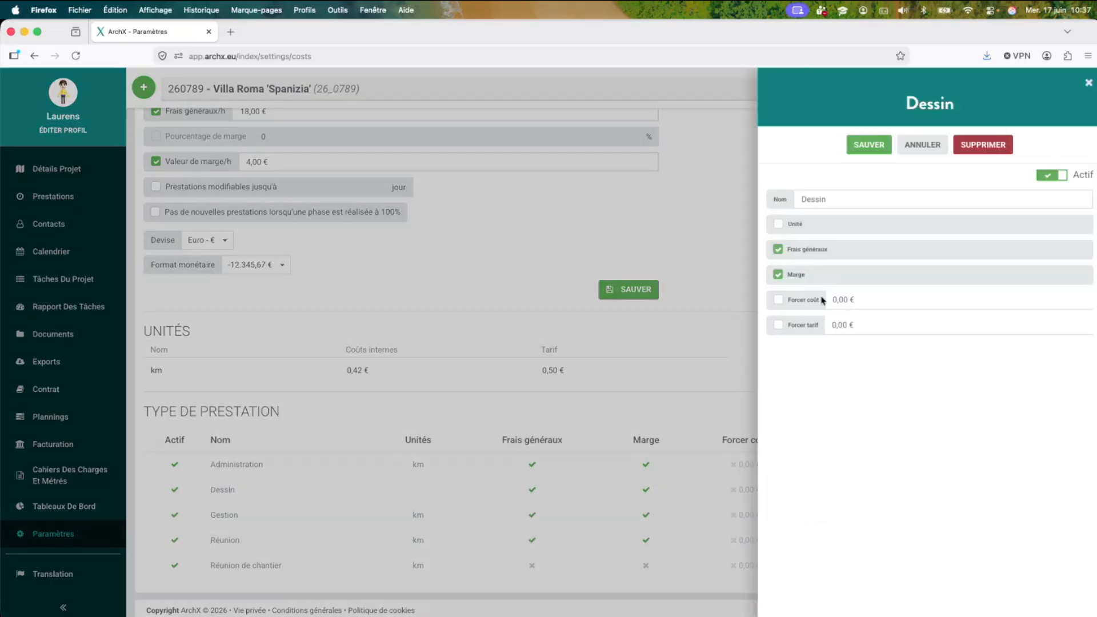
{"action": "left_click", "coordinate": [791, 330]}
{"action": "type", "text": "500"}
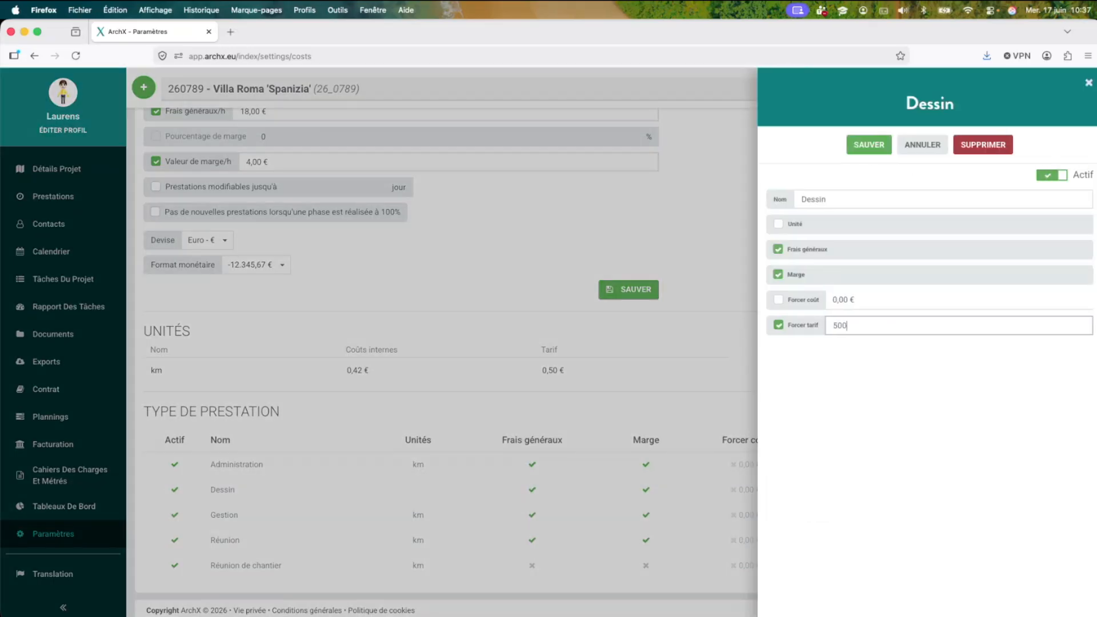
{"action": "key", "text": "Return"}
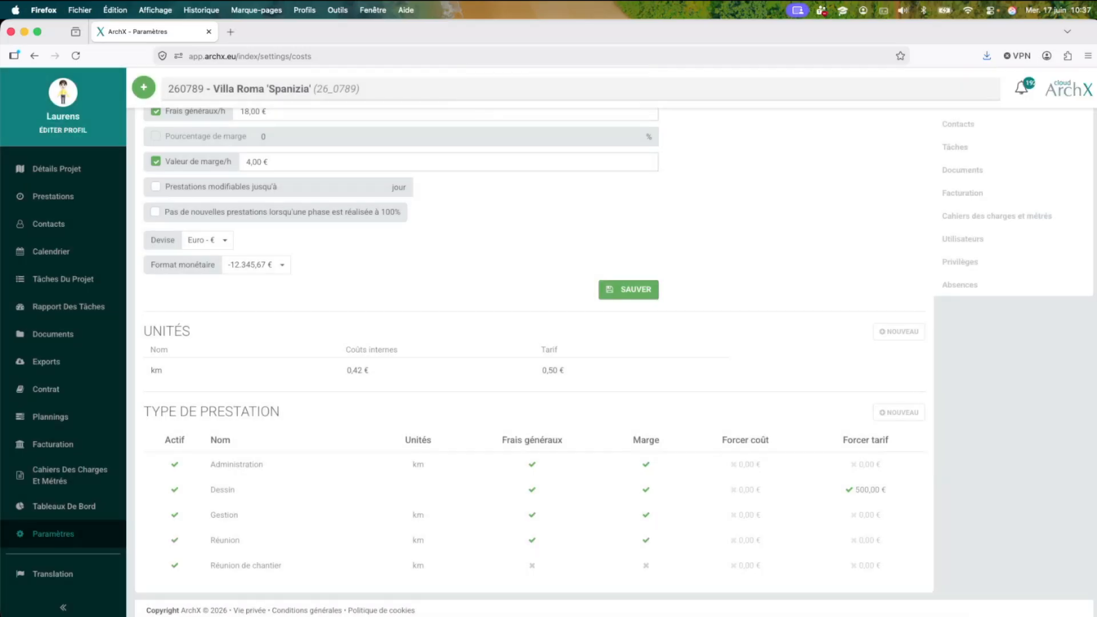
- Disable the forced tariff on the Dessin service type and save it
{"action": "left_click", "coordinate": [803, 493]}
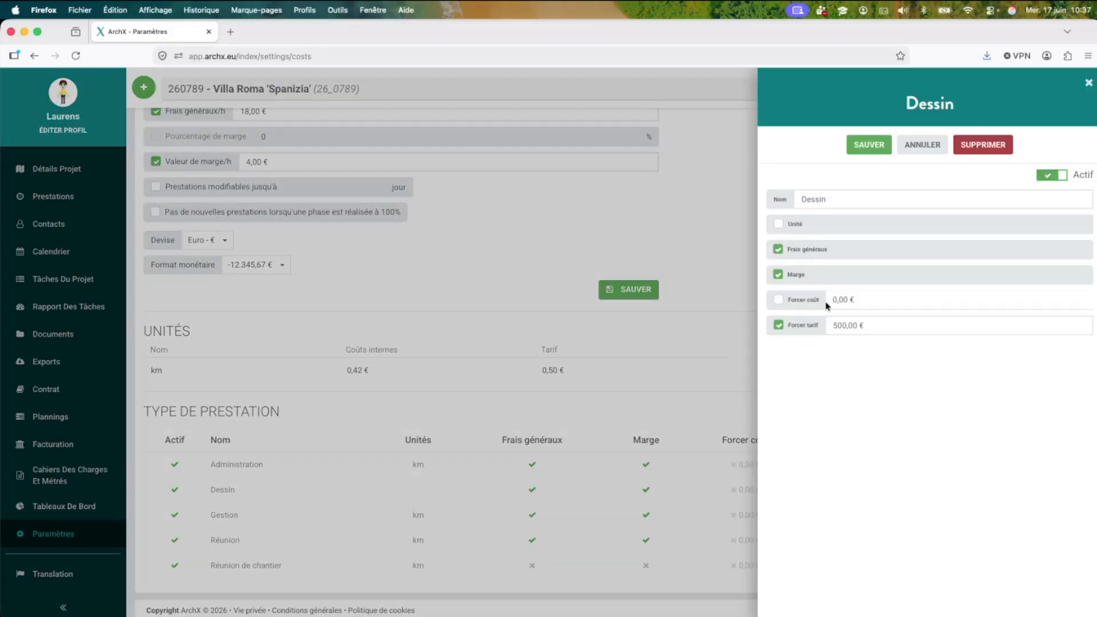
{"action": "left_click", "coordinate": [791, 327]}
{"action": "left_click", "coordinate": [869, 146]}
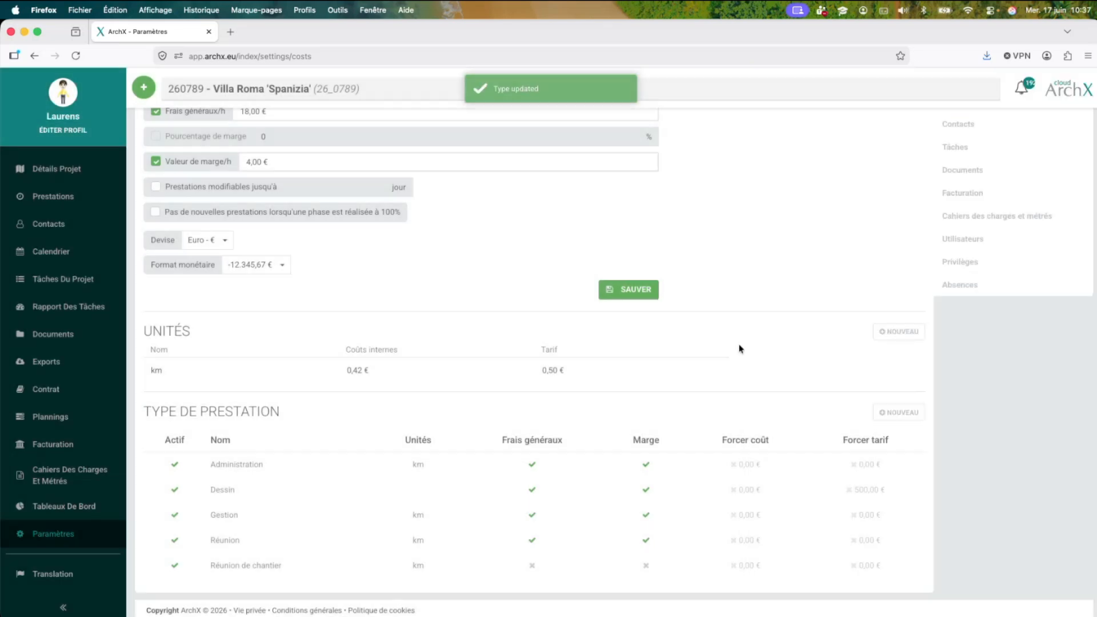
{"action": "left_click", "coordinate": [116, 200]}
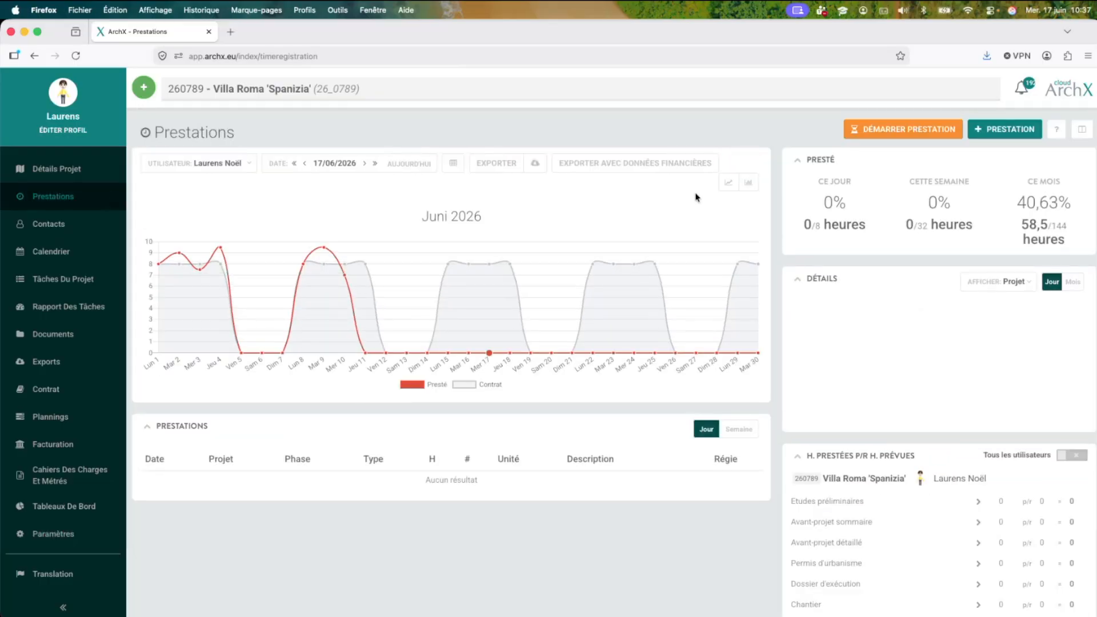
{"action": "left_click", "coordinate": [1021, 137]}
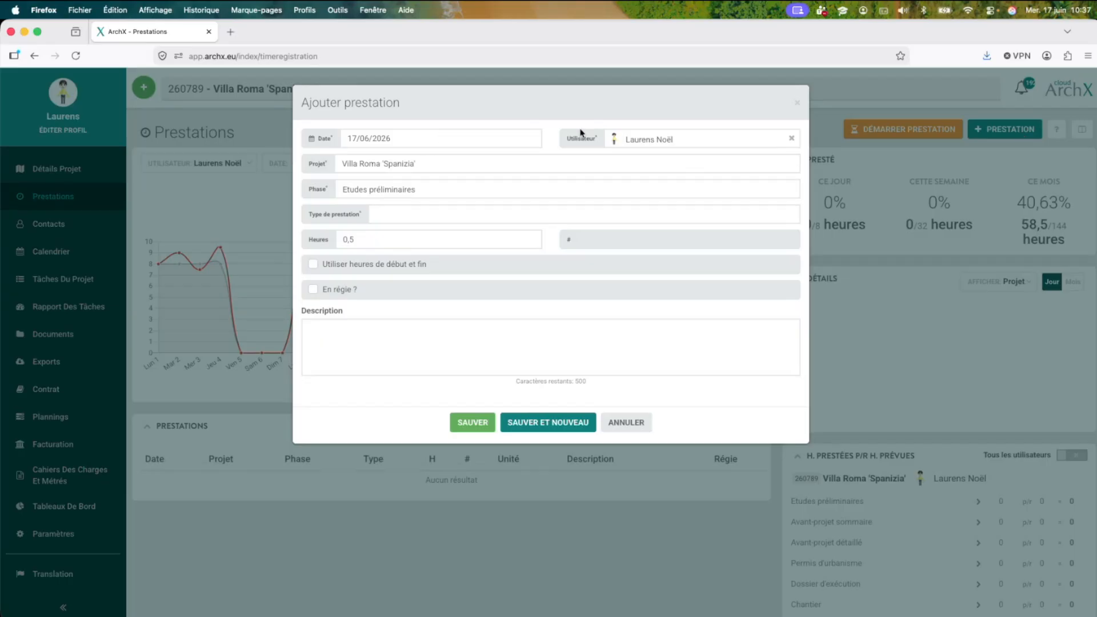
{"action": "left_click_drag", "start_coordinate": [583, 115], "coordinate": [495, 154]}
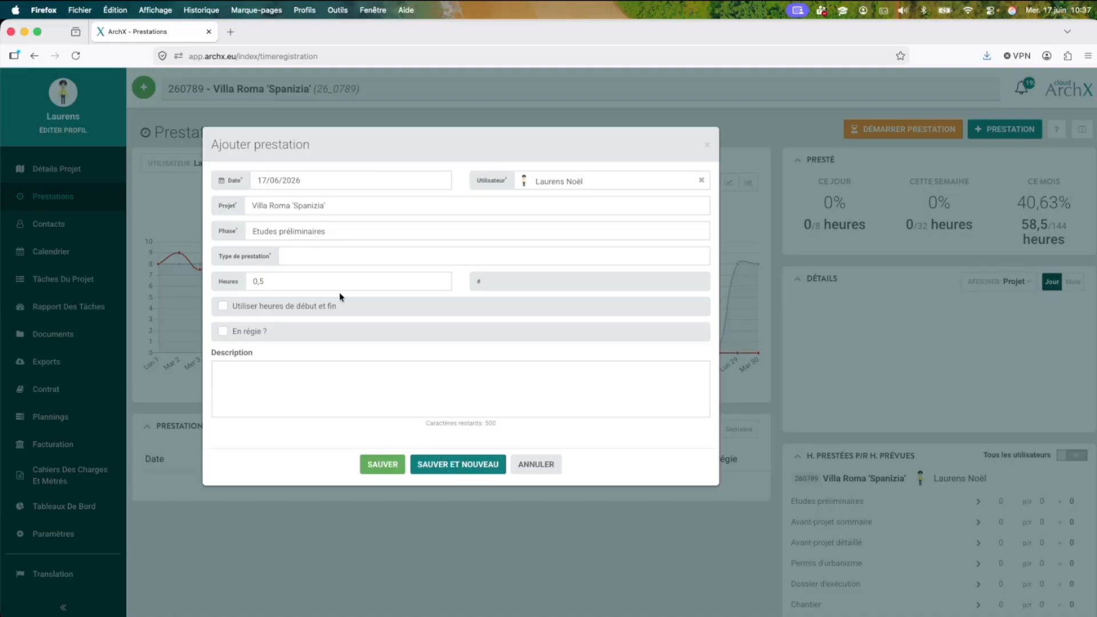
{"action": "left_click", "coordinate": [536, 464]}
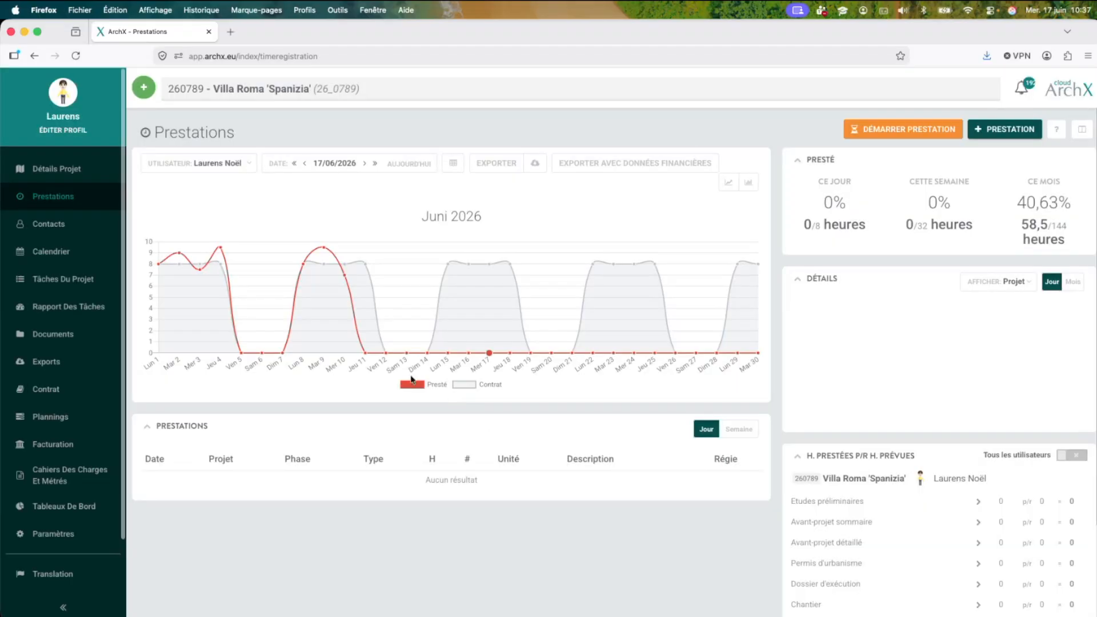
- Change the current phase of project Villa Roma 'Spanizia' to Avant-projet détaillé in its project details and save
{"action": "left_click", "coordinate": [77, 166]}
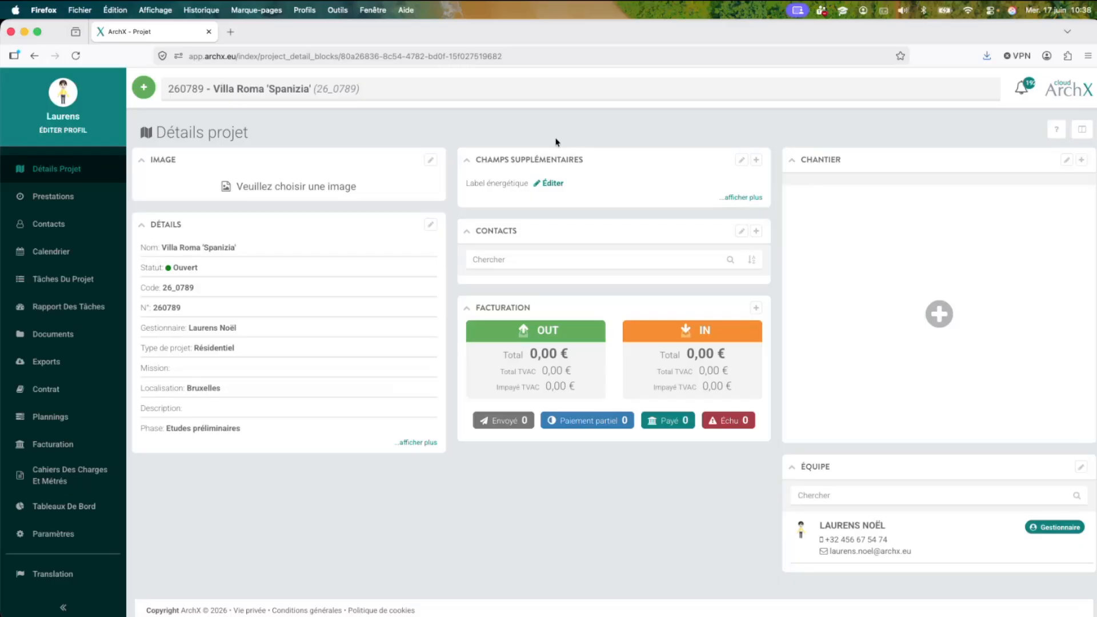
{"action": "left_click", "coordinate": [430, 225]}
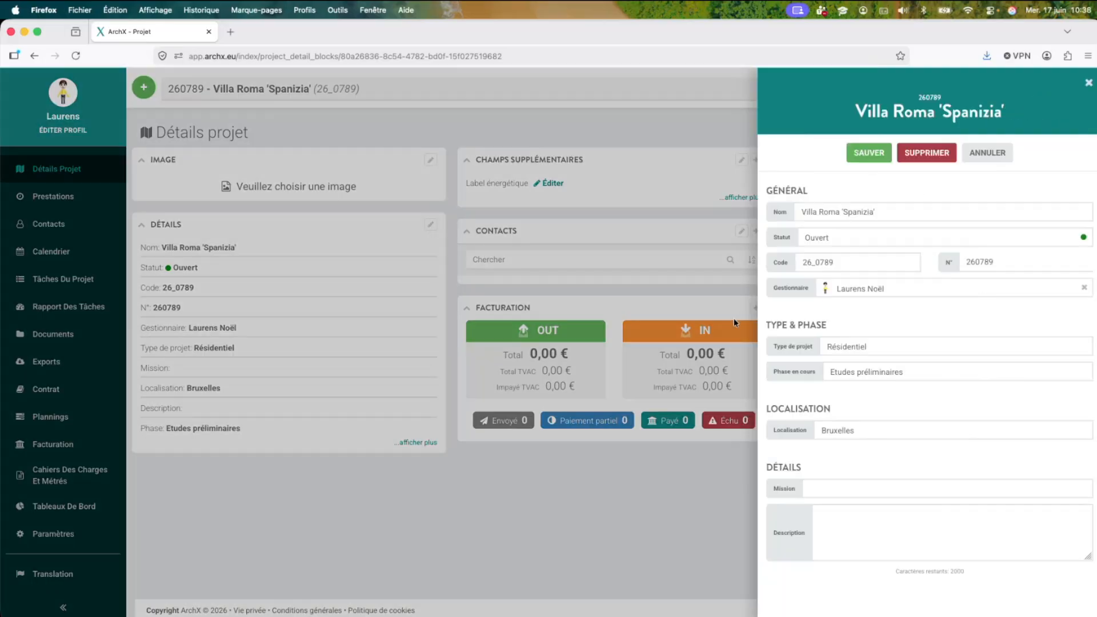
{"action": "left_click", "coordinate": [907, 371]}
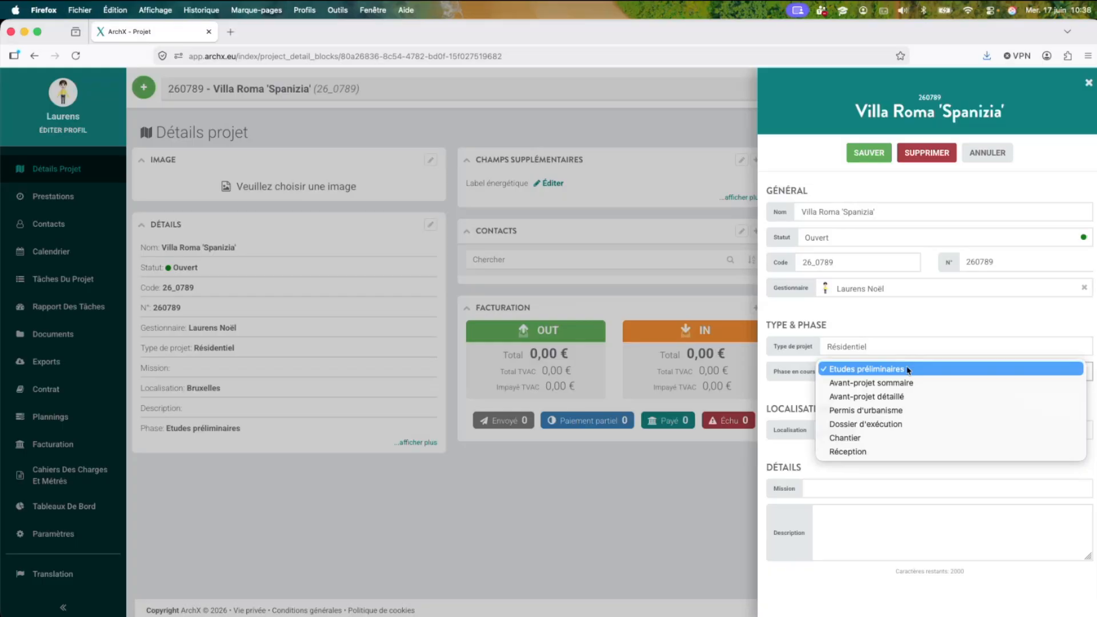
{"action": "left_click", "coordinate": [895, 400]}
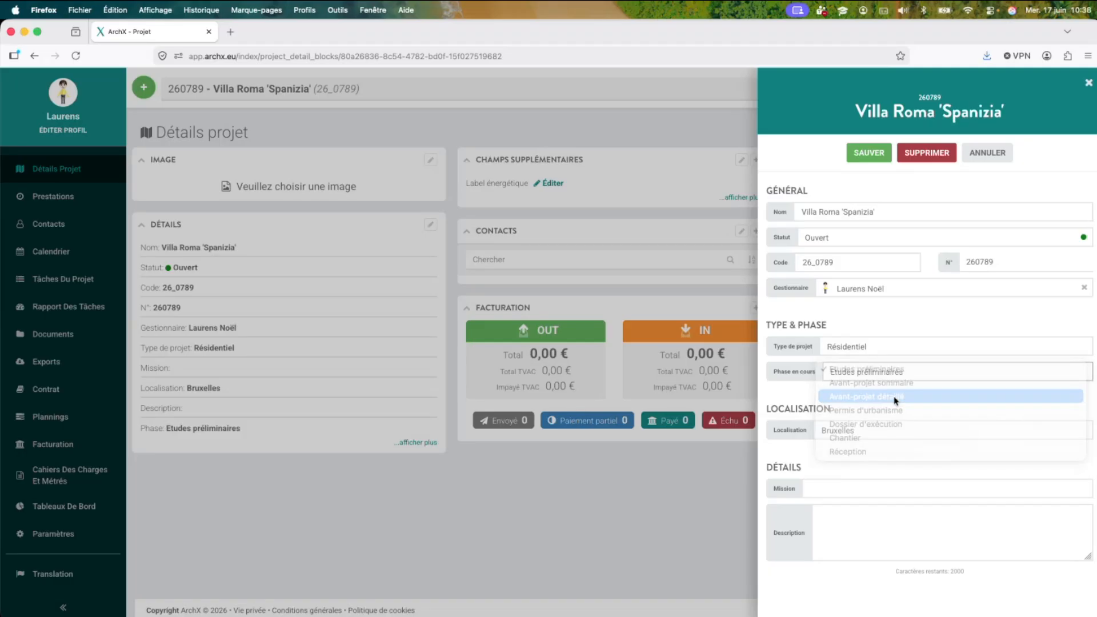
{"action": "left_click", "coordinate": [869, 153]}
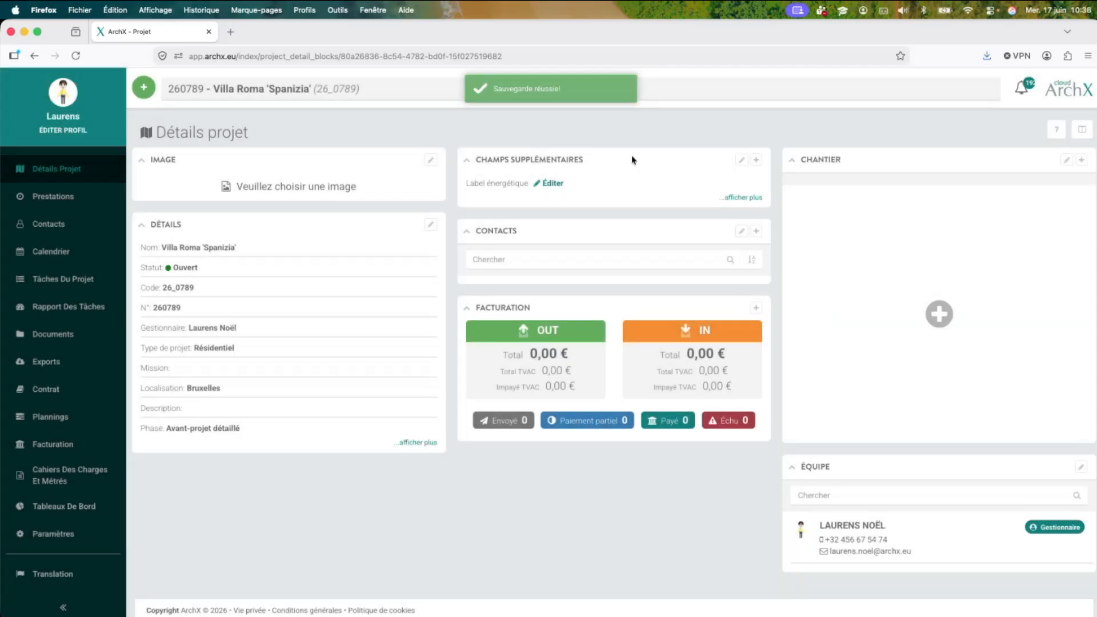
- Start a new time entry for Villa Roma 'Spanizia', keeping phase Avant-projet détaillé and choosing service type Réunion
{"action": "left_click", "coordinate": [107, 202]}
{"action": "left_click", "coordinate": [1008, 131]}
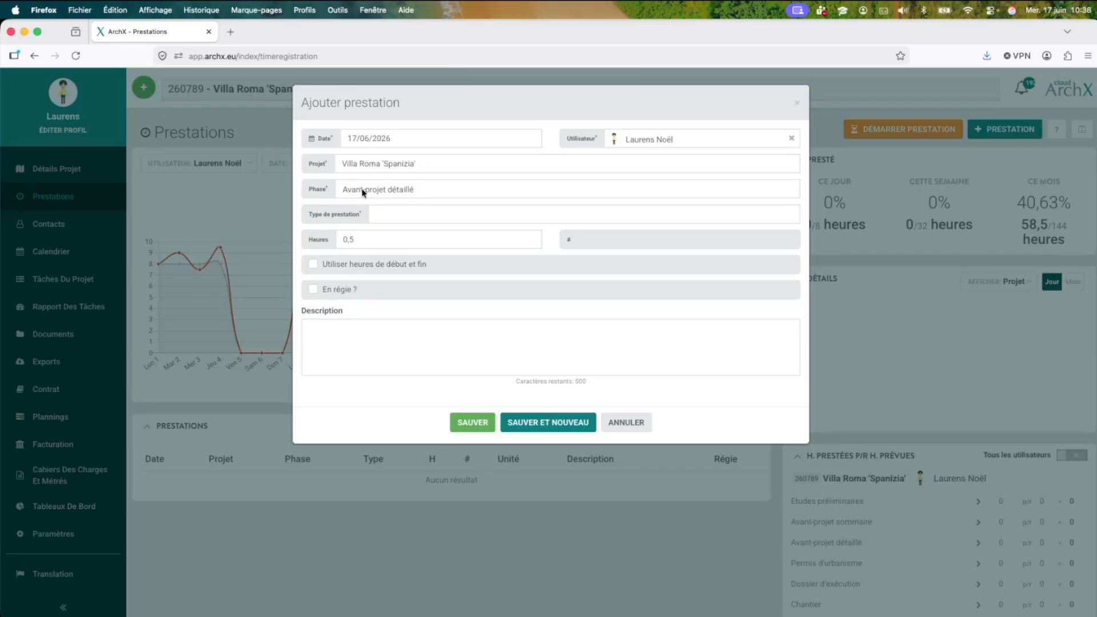
{"action": "left_click", "coordinate": [362, 192]}
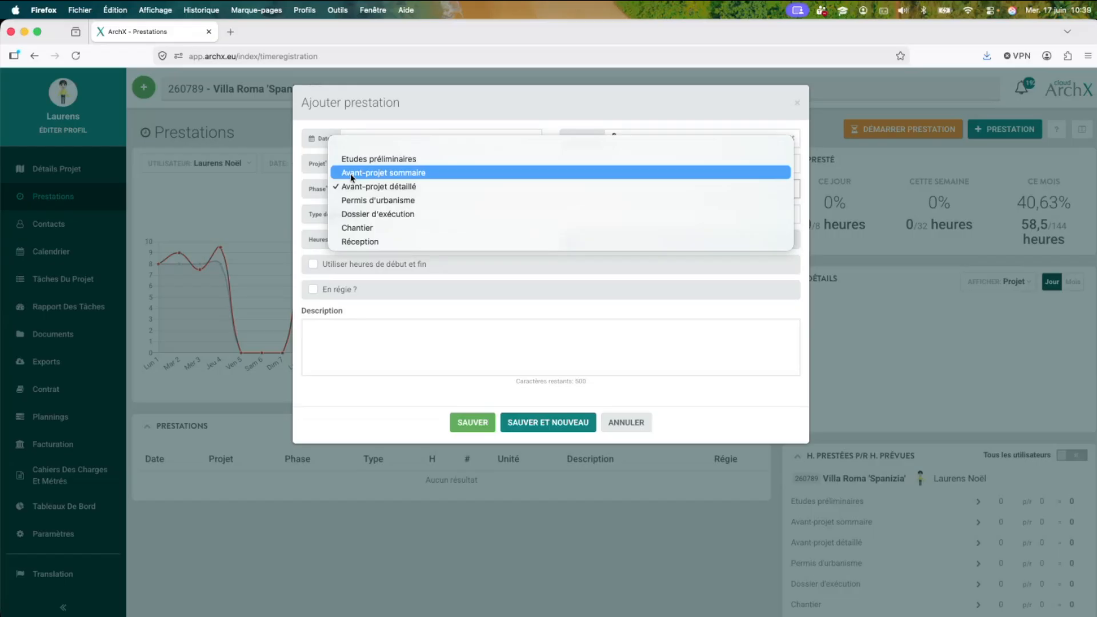
{"action": "left_click", "coordinate": [355, 187]}
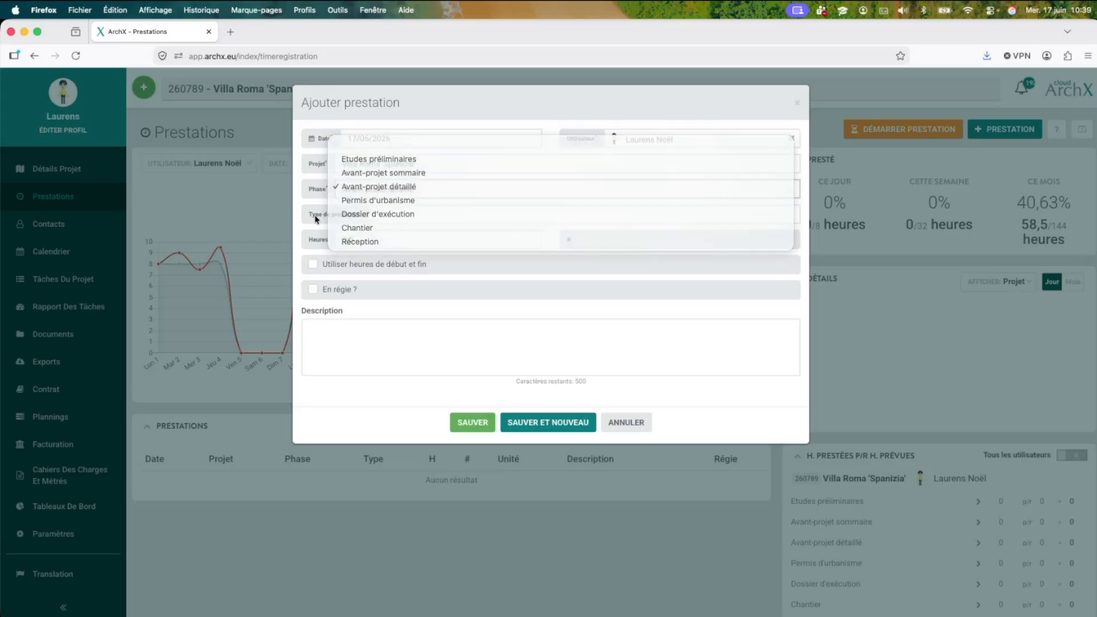
{"action": "left_click", "coordinate": [382, 213]}
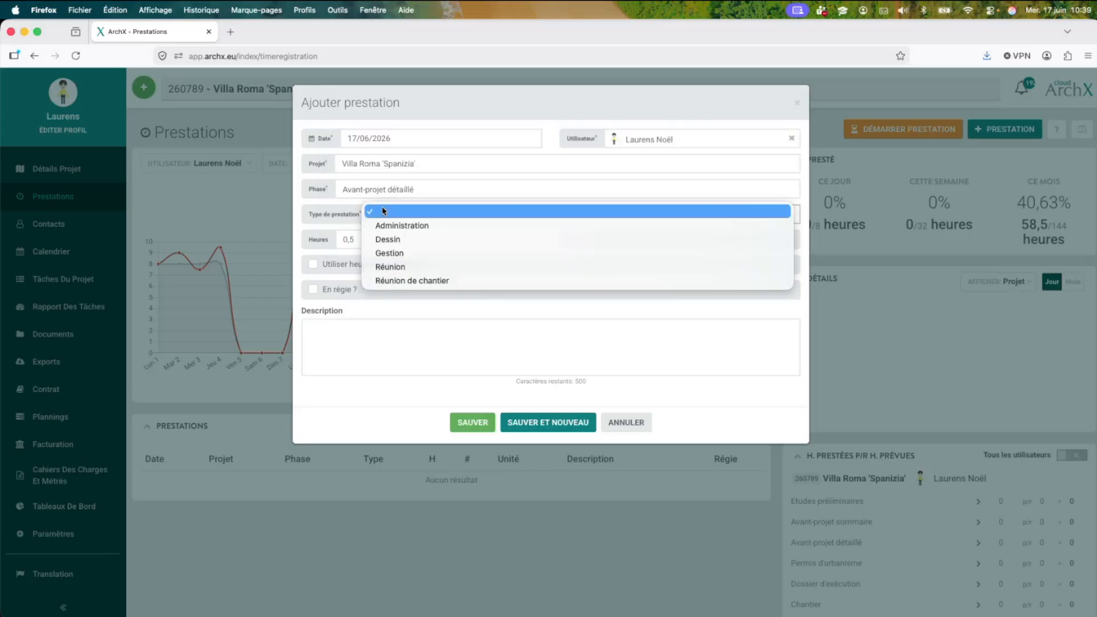
{"action": "left_click", "coordinate": [409, 266]}
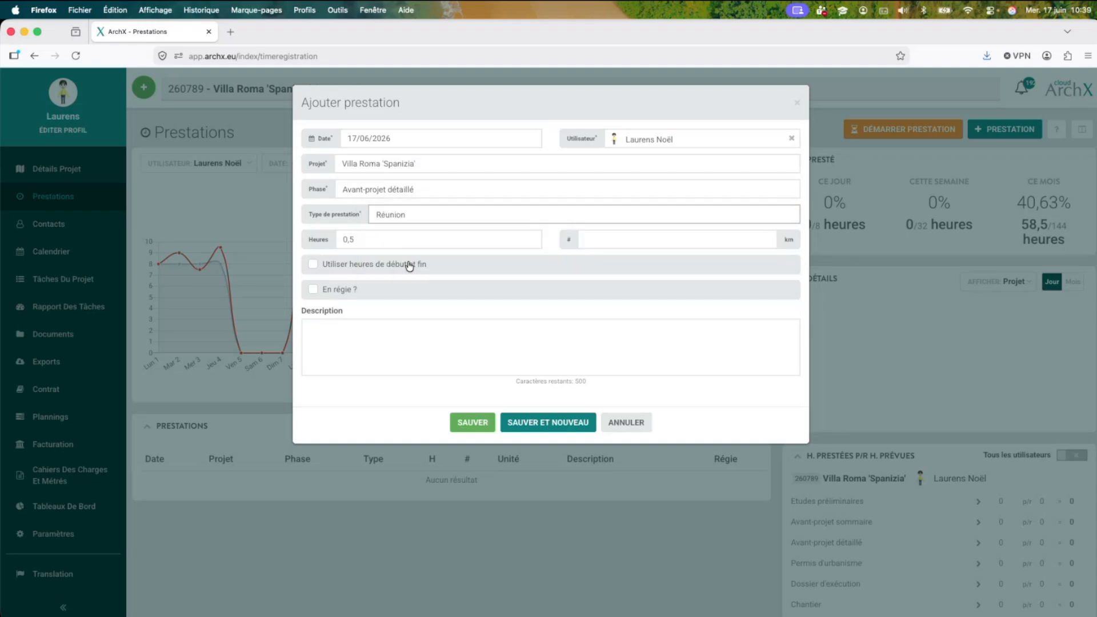
- Set the Réunion time entry to 2 hours, leave its km quantity empty, and save it
{"action": "left_click_drag", "start_coordinate": [358, 239], "coordinate": [295, 240]}
{"action": "type", "text": "2"}
{"action": "left_click", "coordinate": [630, 245]}
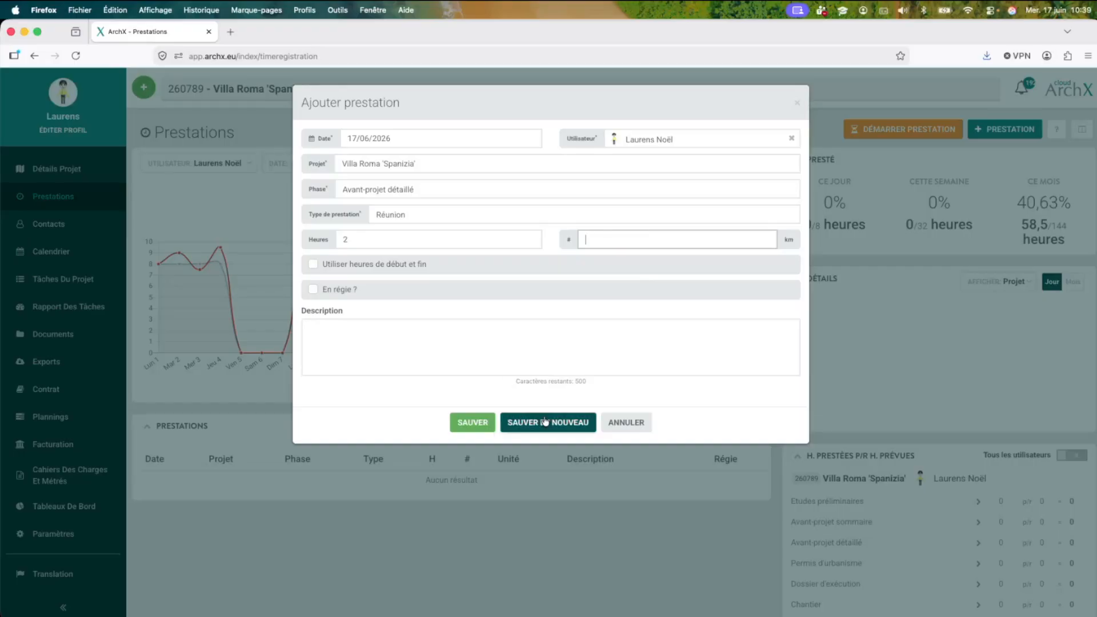
{"action": "left_click", "coordinate": [485, 421]}
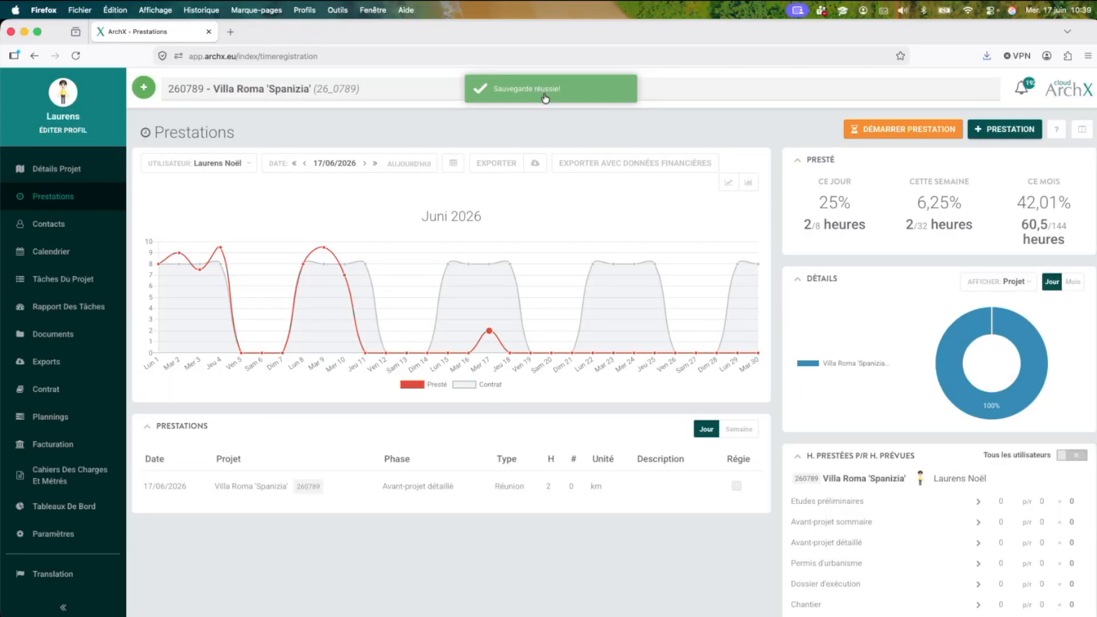
- From the Contacts page, start a new time entry with type Réunion de chantier, 2 hours and 130 km
{"action": "left_click", "coordinate": [150, 89]}
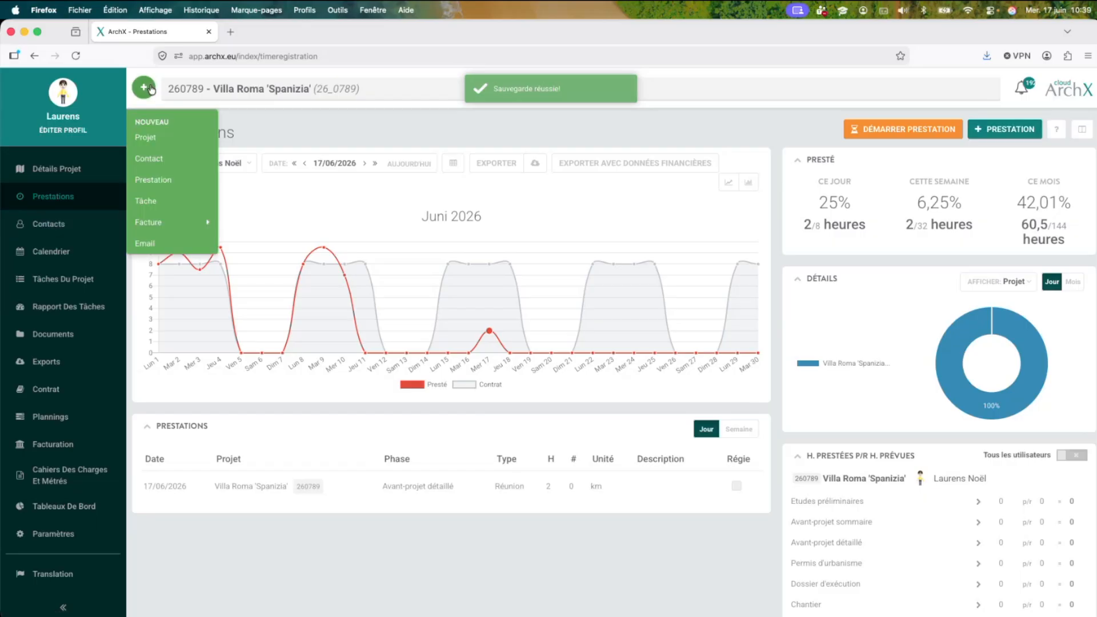
{"action": "left_click", "coordinate": [51, 251]}
{"action": "left_click", "coordinate": [51, 223]}
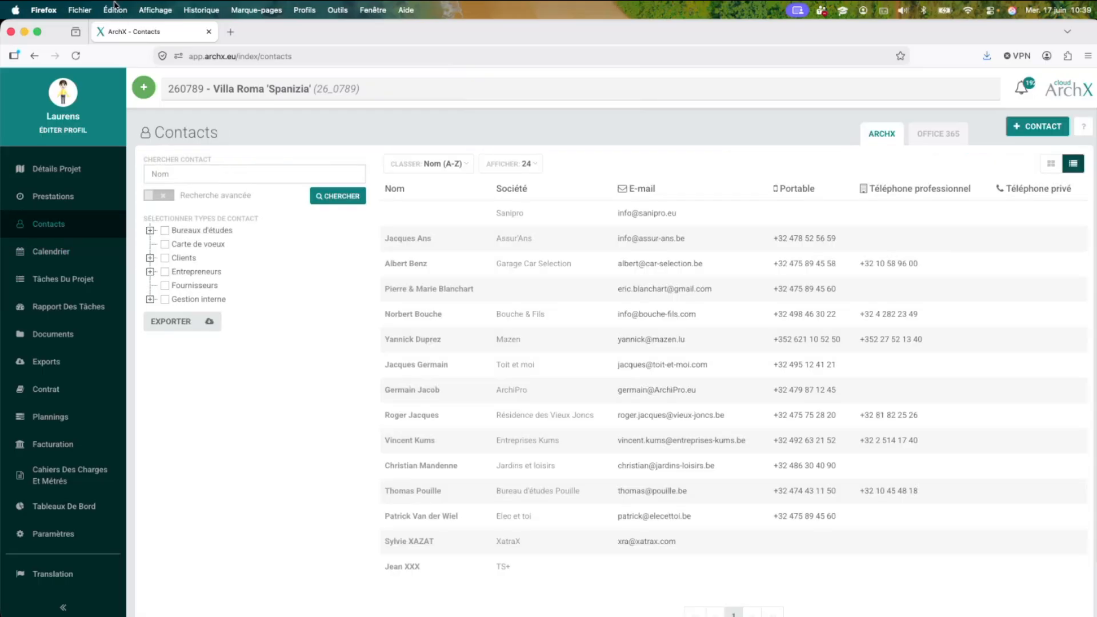
{"action": "left_click", "coordinate": [145, 89]}
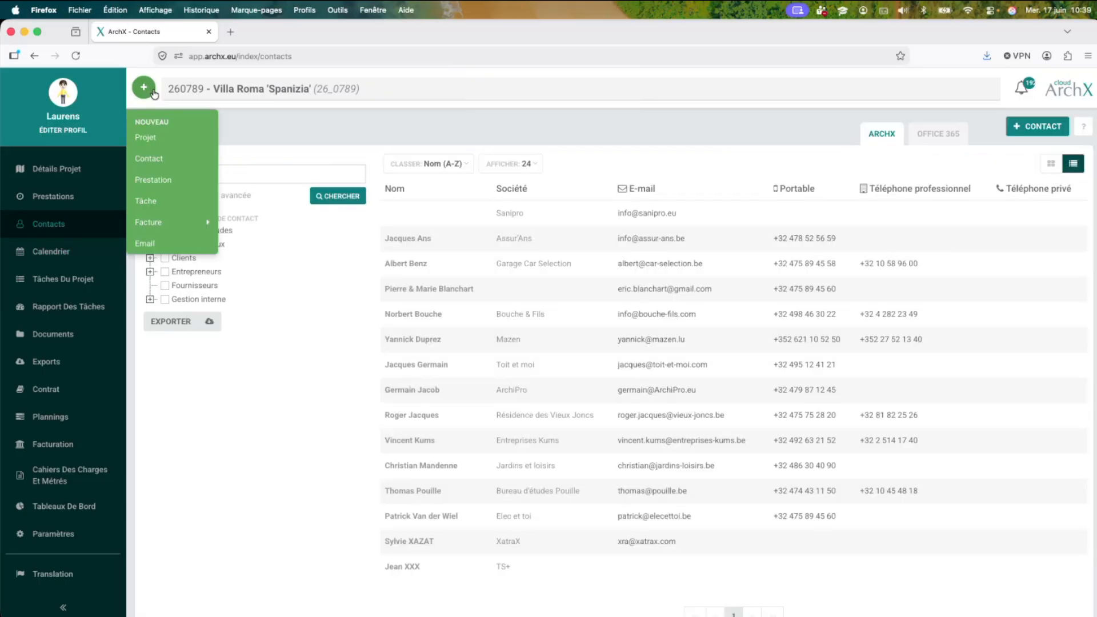
{"action": "left_click", "coordinate": [168, 182]}
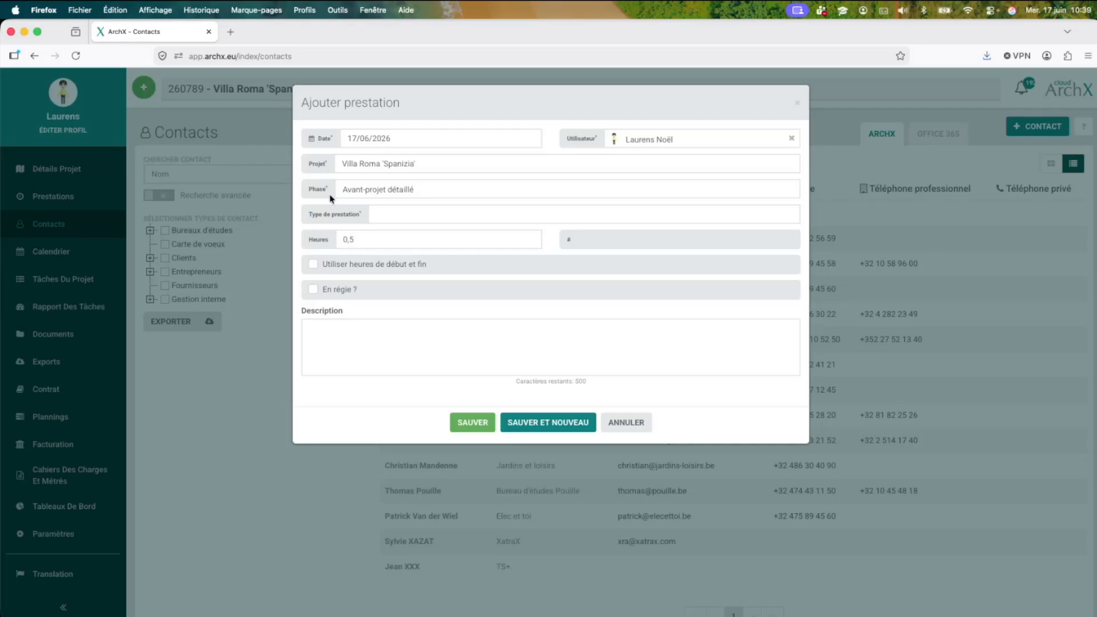
{"action": "left_click", "coordinate": [408, 213]}
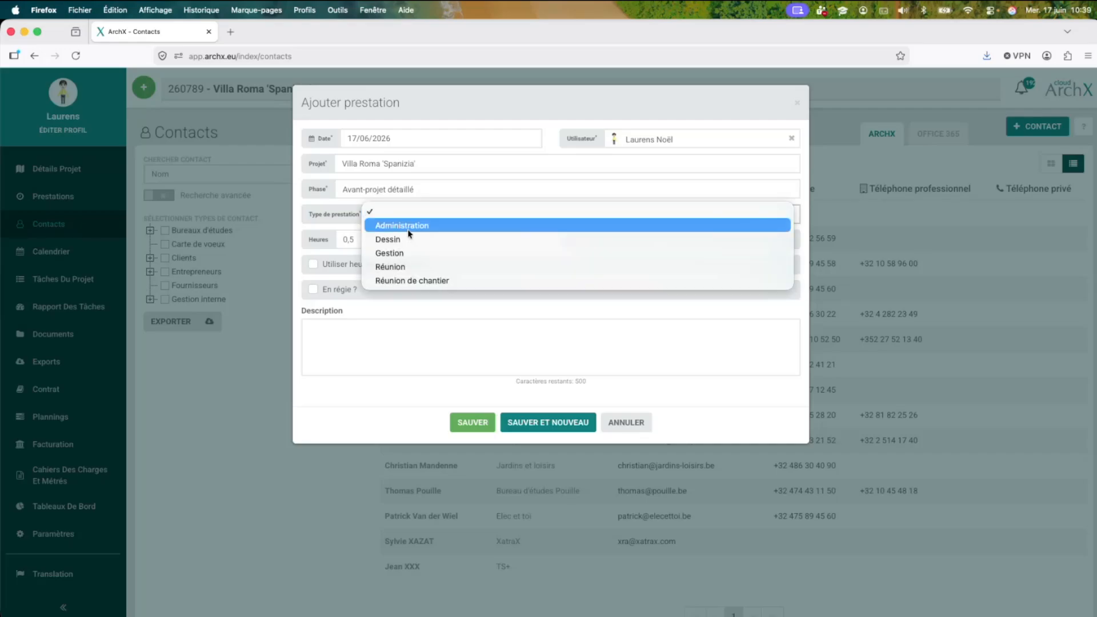
{"action": "left_click", "coordinate": [406, 281]}
{"action": "key", "text": "Tab"}
{"action": "type", "text": "2"}
{"action": "left_click", "coordinate": [629, 244]}
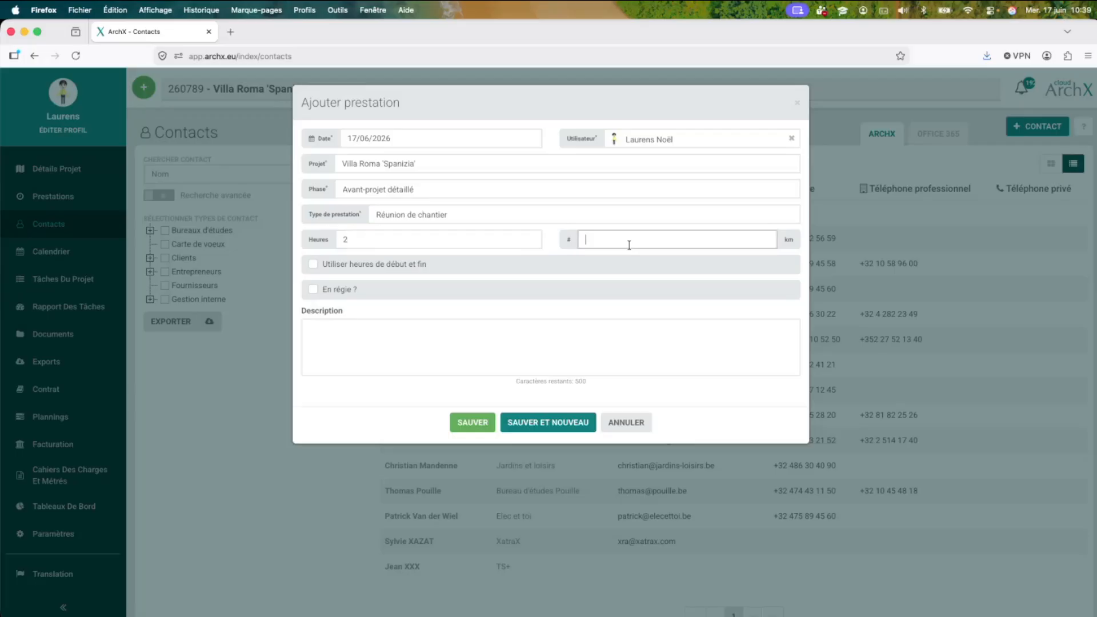
{"action": "type", "text": "130"}
- Enable start and end times on the Réunion de chantier entry and set them to 13:00 and 15:00
{"action": "left_click", "coordinate": [328, 267]}
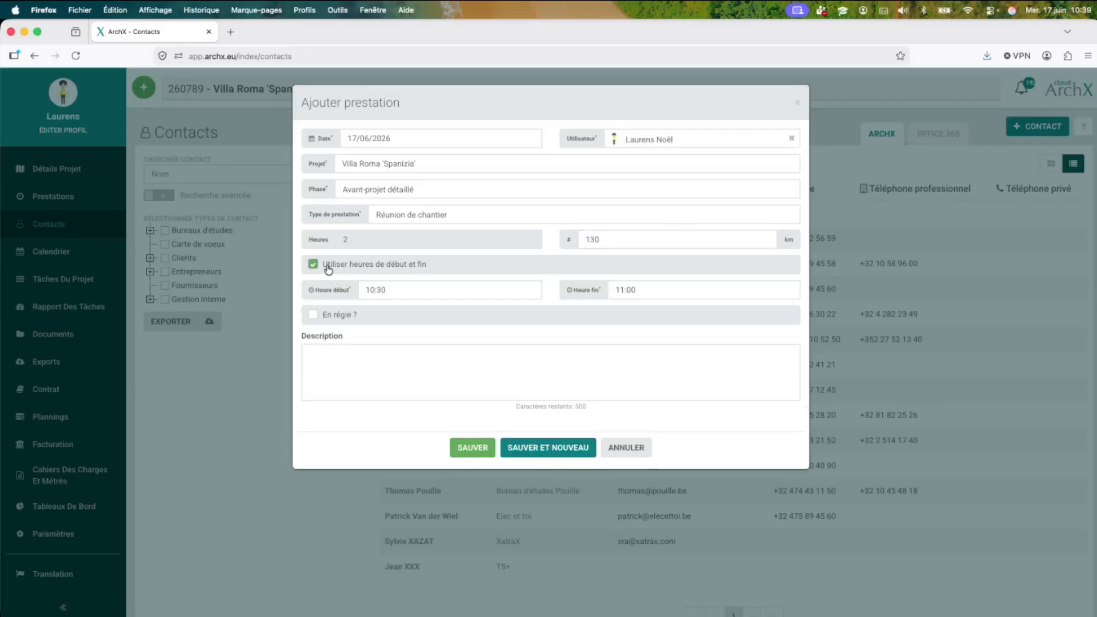
{"action": "left_click", "coordinate": [484, 290]}
{"action": "left_click", "coordinate": [400, 364]}
{"action": "left_click", "coordinate": [670, 284]}
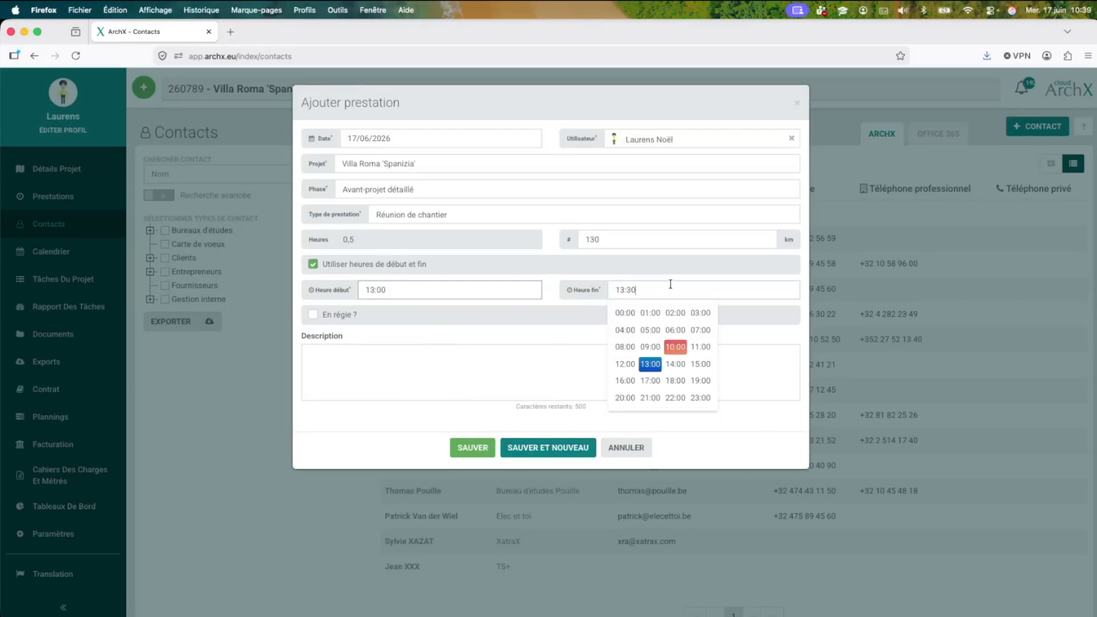
{"action": "left_click", "coordinate": [700, 364]}
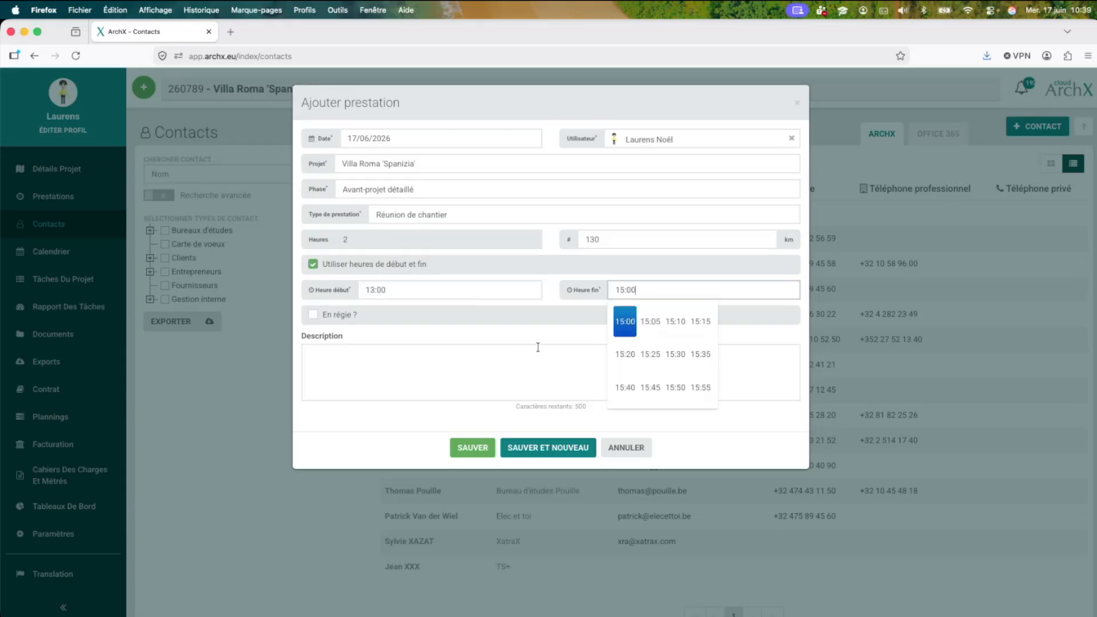
{"action": "left_click", "coordinate": [522, 332]}
- Enter the description "Réunion" and save the time entry with the option that starts another new one
{"action": "left_click", "coordinate": [509, 376]}
{"action": "type", "text": "Réunion"}
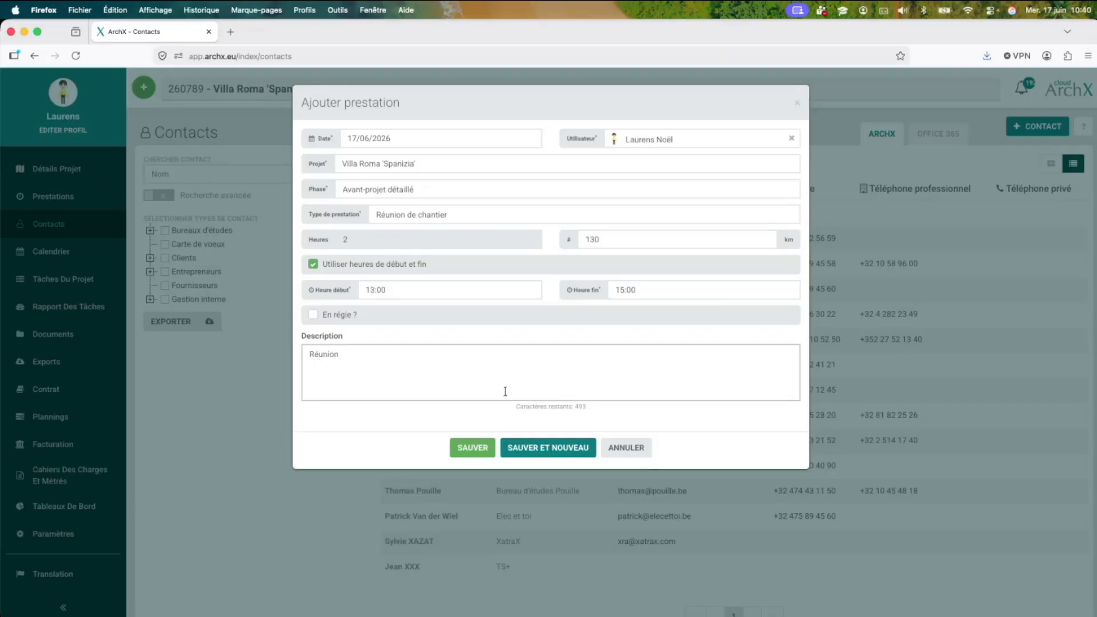
{"action": "left_click", "coordinate": [522, 450]}
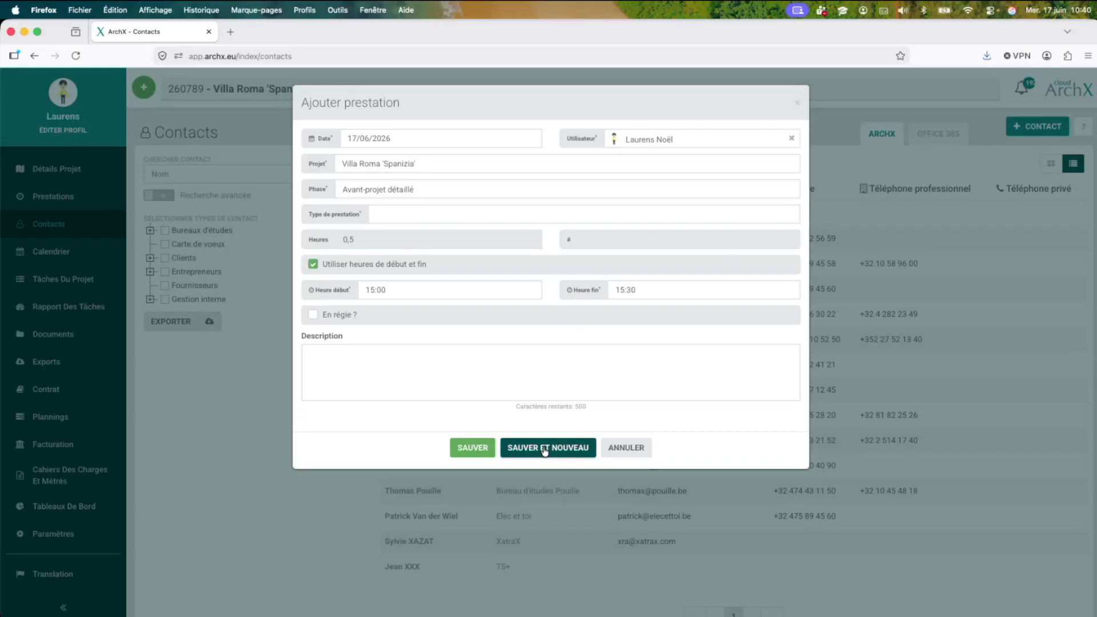
{"action": "left_click", "coordinate": [389, 163]}
{"action": "left_click", "coordinate": [420, 237]}
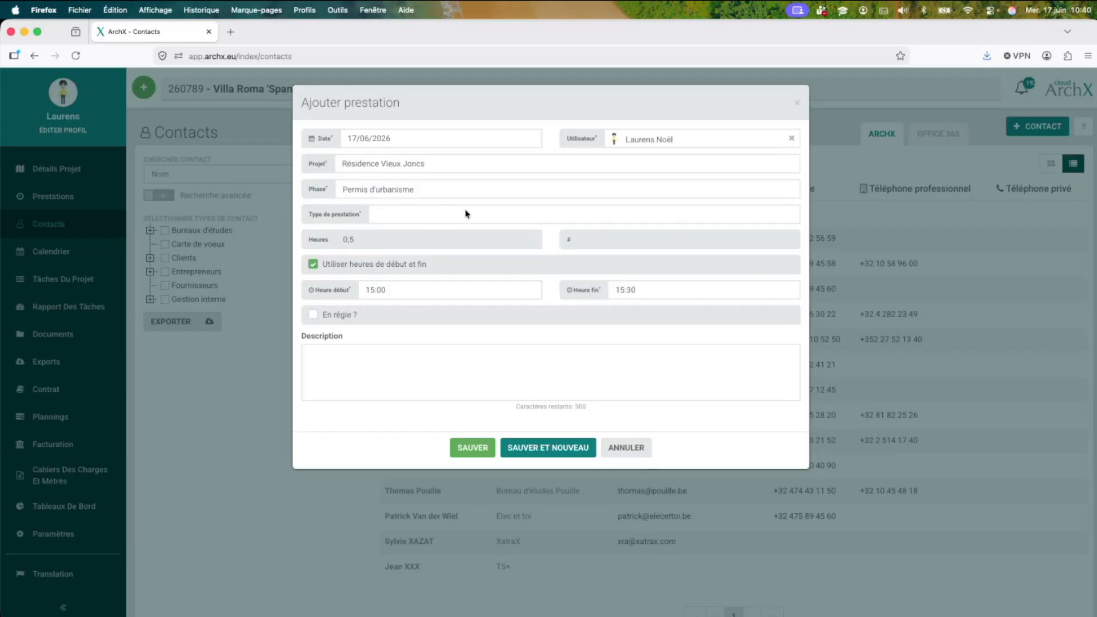
{"action": "left_click", "coordinate": [625, 448]}
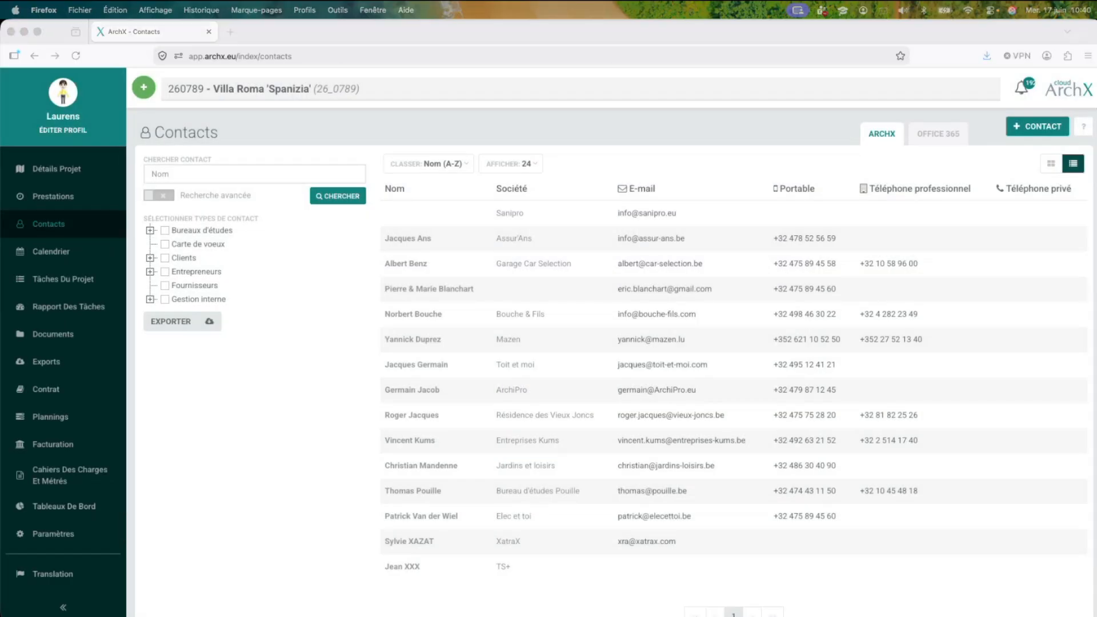
- Return to the Prestations page and start a new time entry marked En régie with service type Administration
{"action": "left_click", "coordinate": [92, 201]}
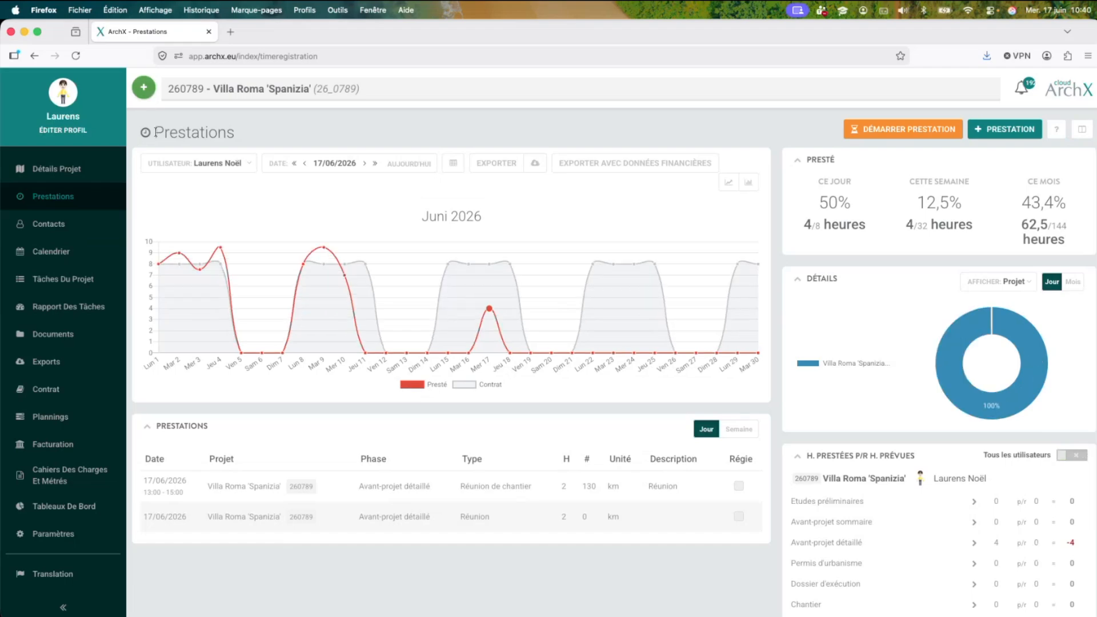
{"action": "left_click", "coordinate": [144, 88]}
{"action": "left_click", "coordinate": [179, 181]}
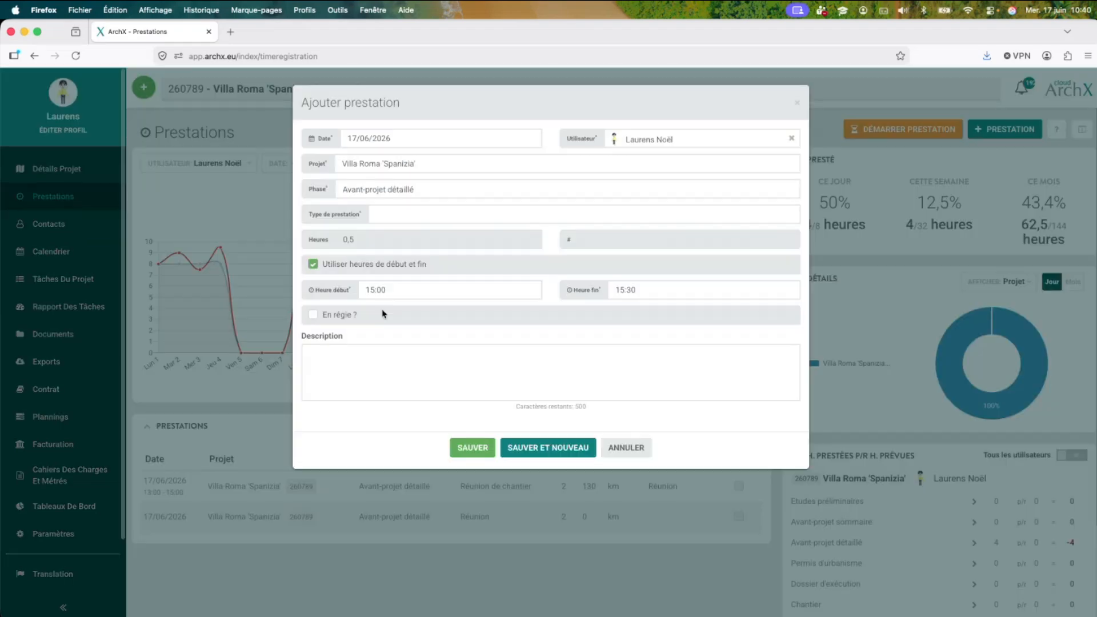
{"action": "left_click", "coordinate": [345, 315]}
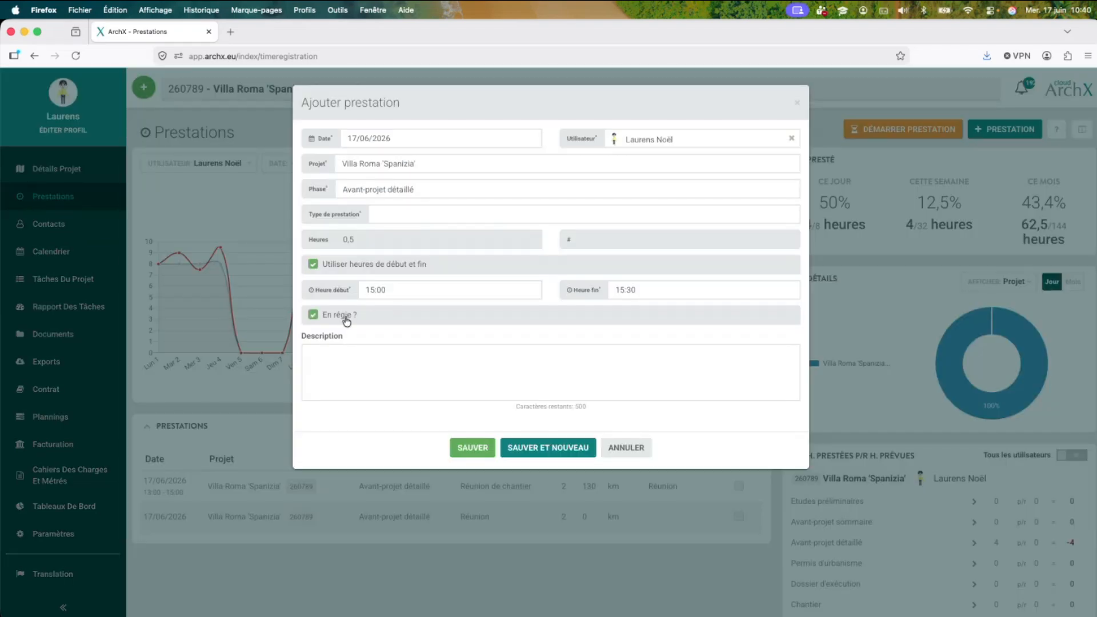
{"action": "left_click", "coordinate": [397, 216]}
{"action": "left_click", "coordinate": [395, 223]}
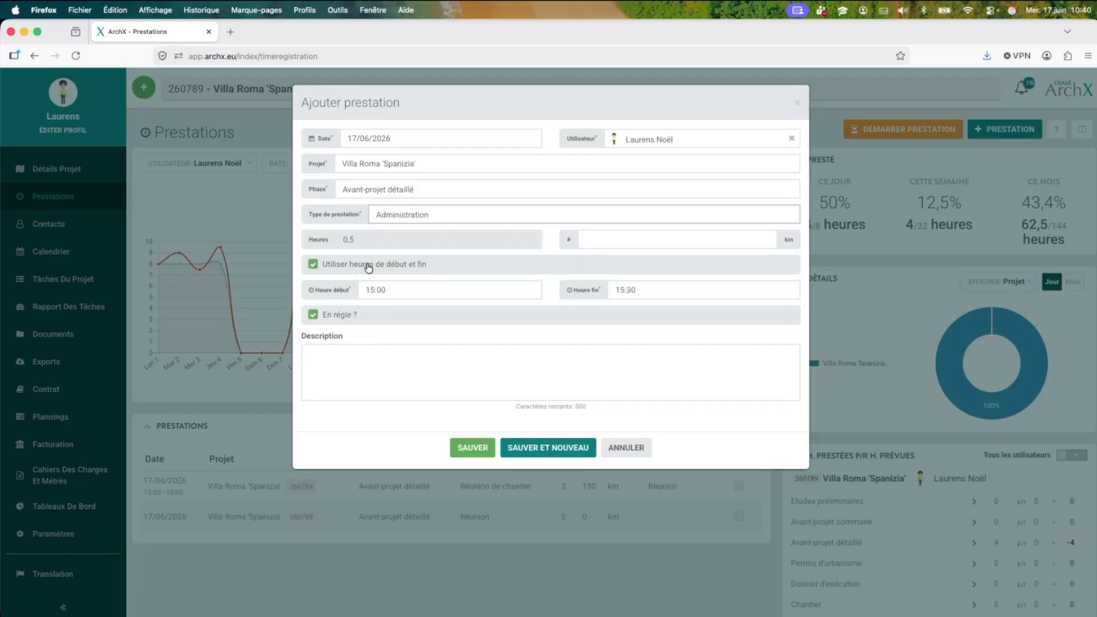
- Disable start and end times on the Administration entry, set it to 1 hour, and save it
{"action": "left_click", "coordinate": [368, 266]}
{"action": "left_click", "coordinate": [325, 241]}
{"action": "type", "text": "1"}
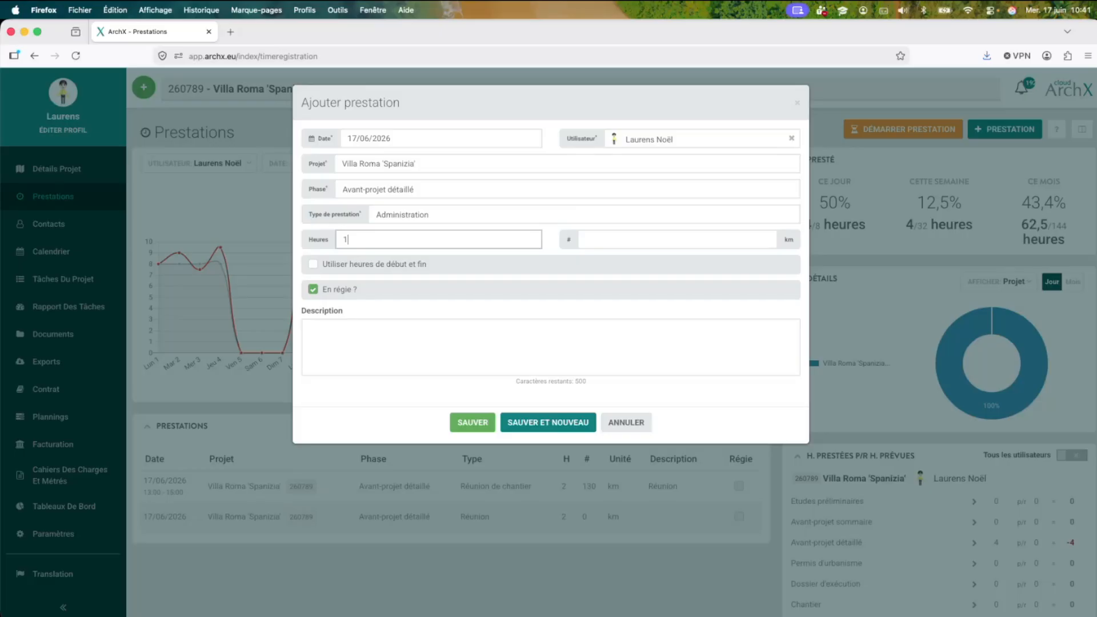
{"action": "left_click", "coordinate": [472, 423]}
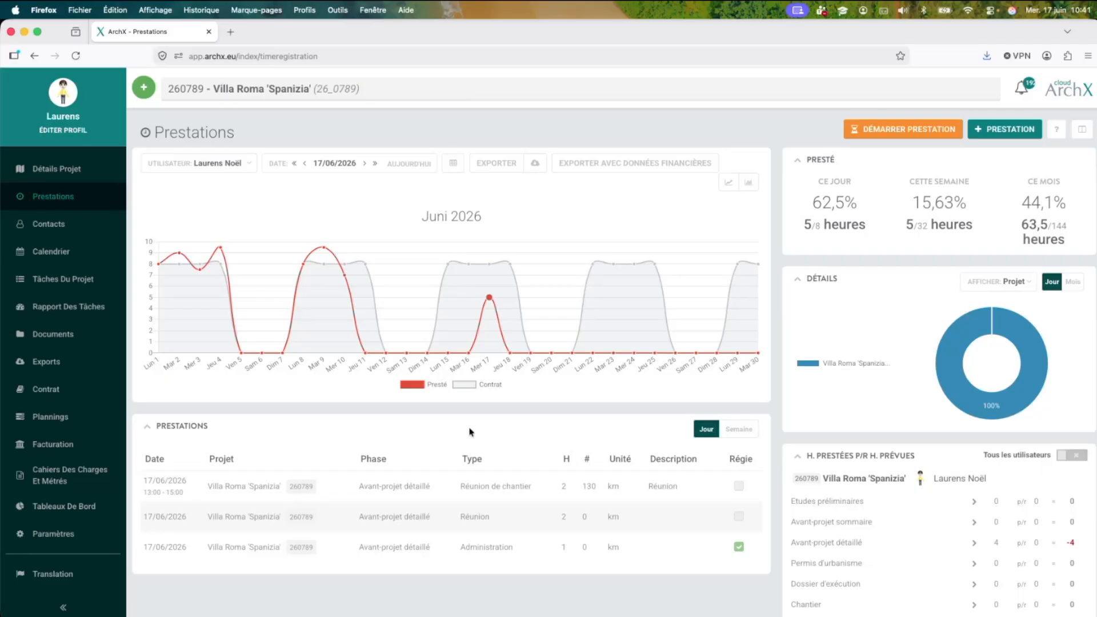
- Open the project's contract, mark the whole contract as Régie, and save it
{"action": "left_click", "coordinate": [46, 389]}
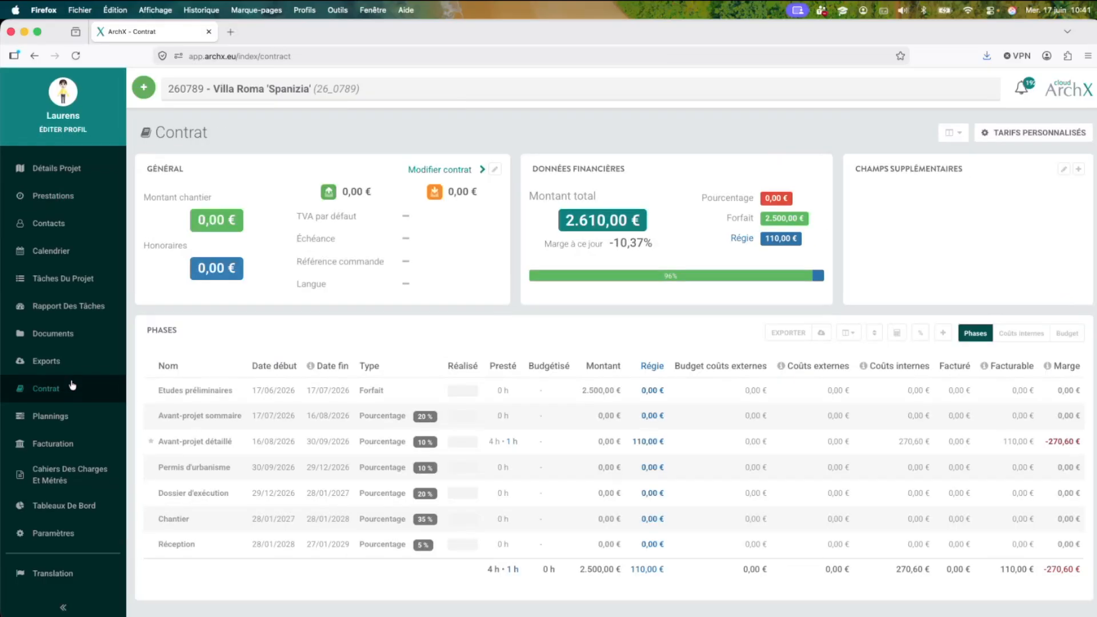
{"action": "left_click", "coordinate": [495, 169]}
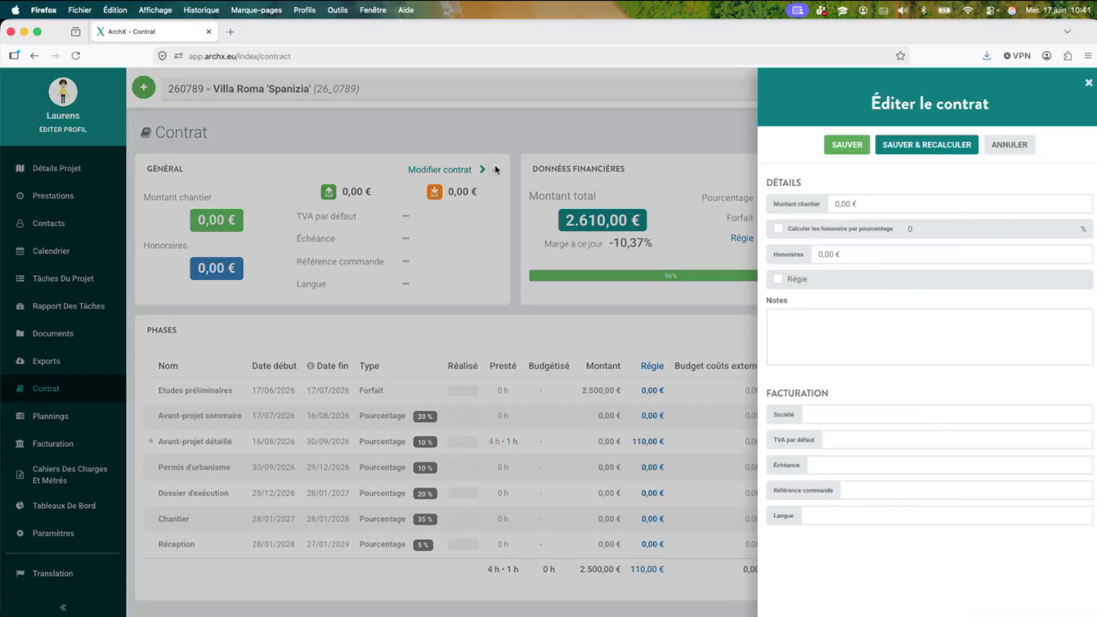
{"action": "left_click", "coordinate": [808, 278]}
{"action": "left_click", "coordinate": [849, 145]}
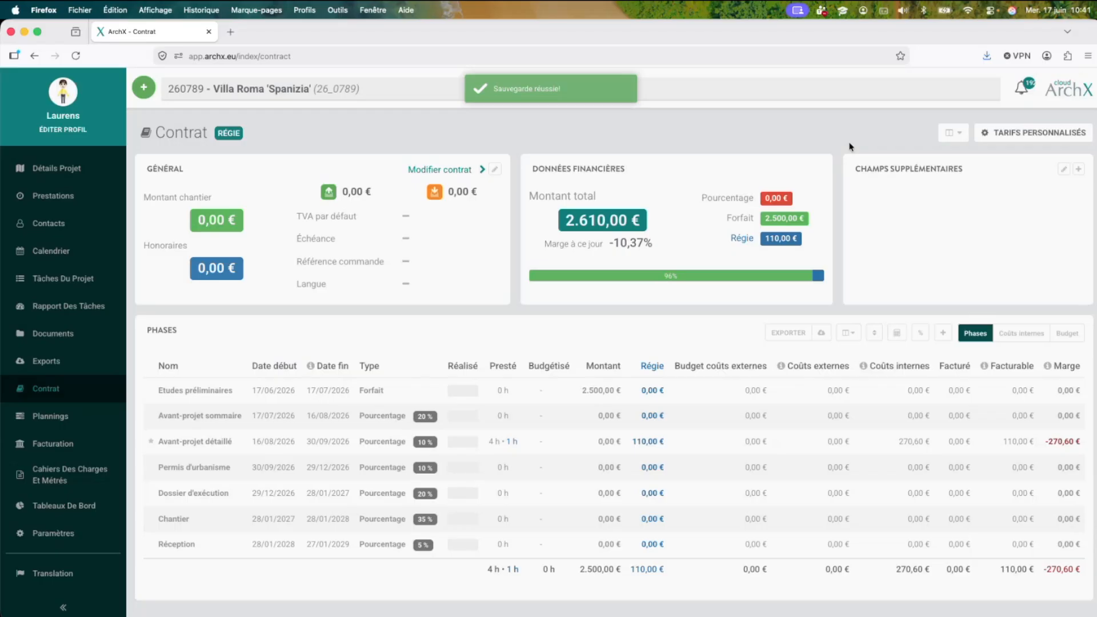
- Start a new time entry, switch between several phases to check the locked En régie option, and cancel the entry
{"action": "left_click", "coordinate": [143, 87]}
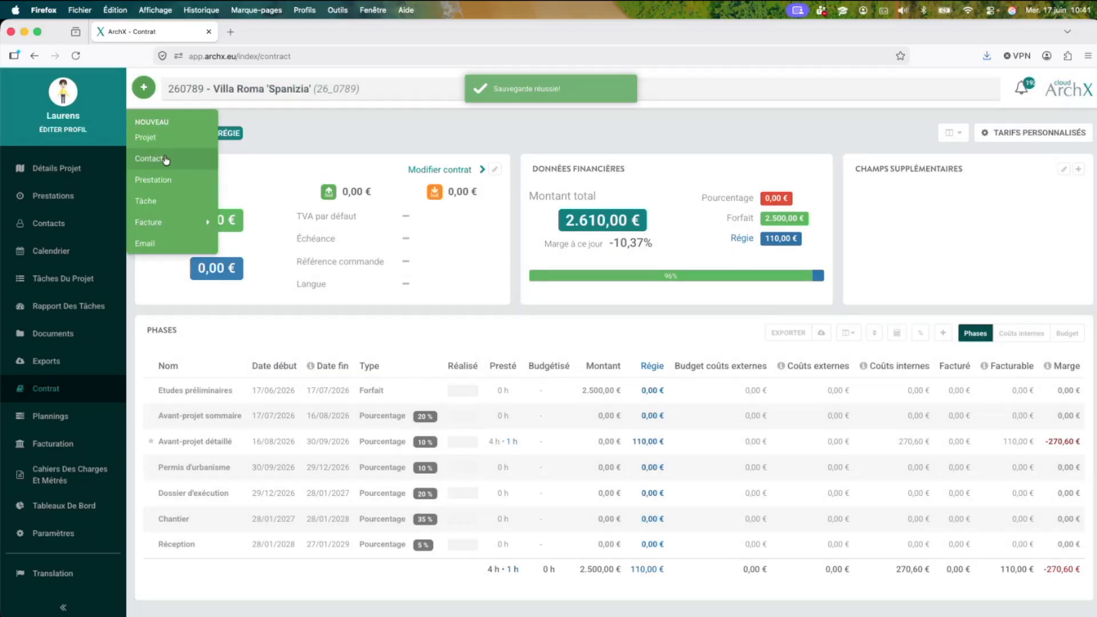
{"action": "left_click", "coordinate": [153, 180]}
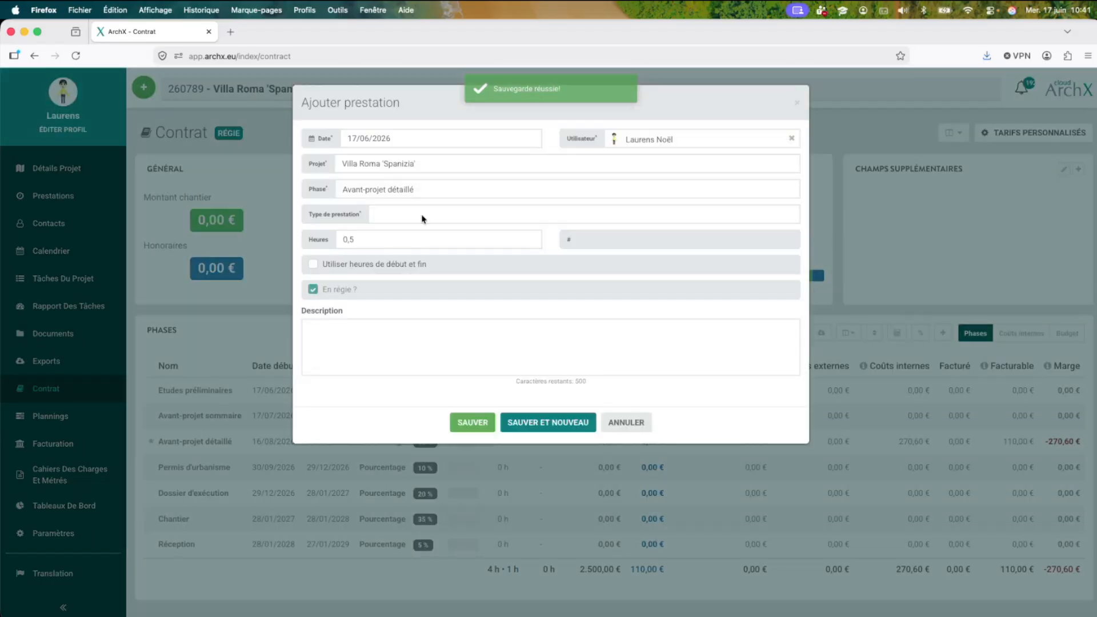
{"action": "mouse_move", "coordinate": [344, 294]}
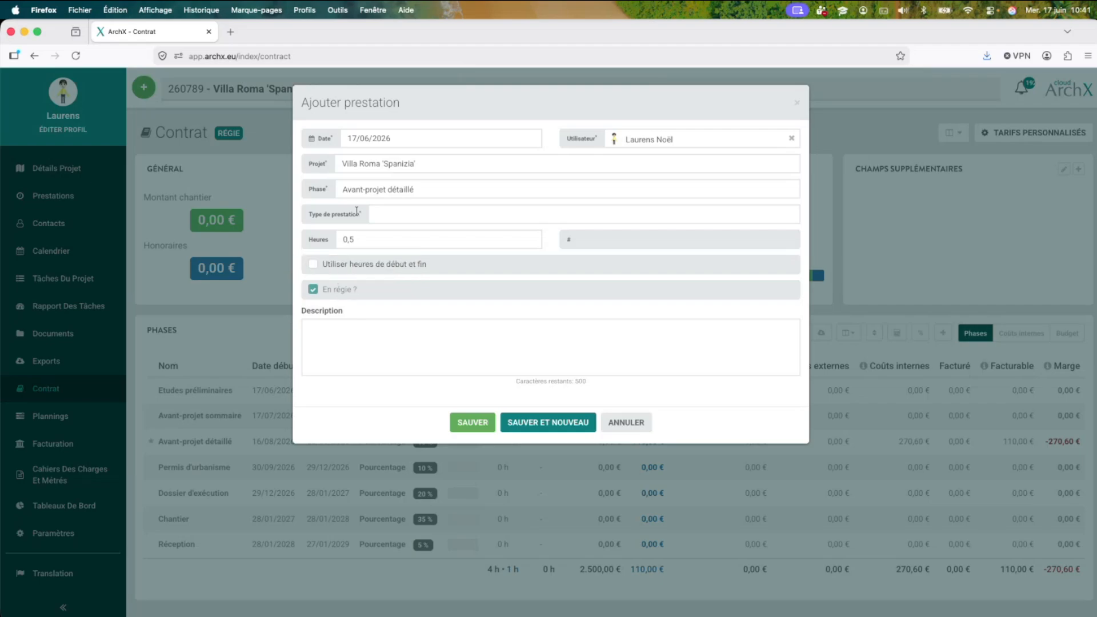
{"action": "left_click", "coordinate": [361, 191]}
{"action": "left_click", "coordinate": [368, 215]}
{"action": "left_click", "coordinate": [371, 189]}
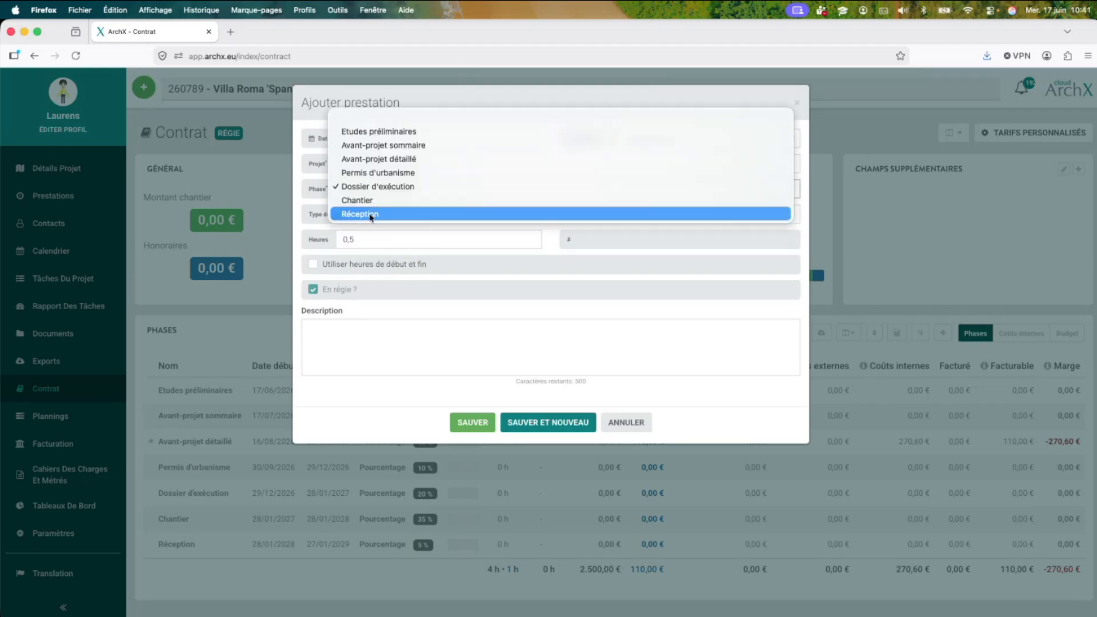
{"action": "left_click", "coordinate": [371, 215]}
{"action": "left_click", "coordinate": [368, 188]}
{"action": "left_click", "coordinate": [371, 115]}
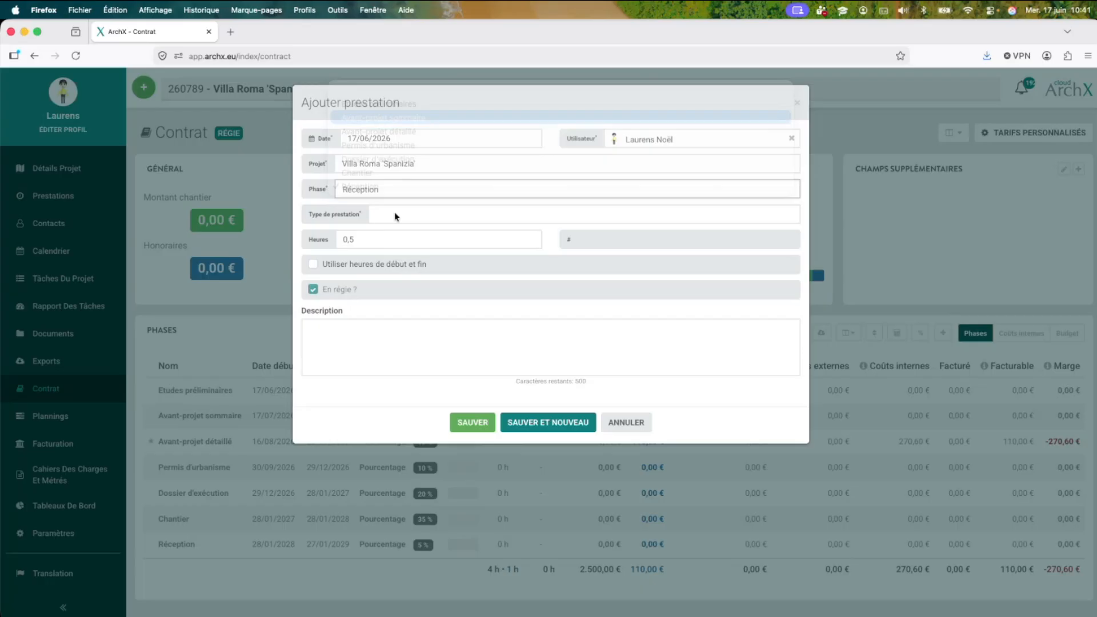
{"action": "mouse_move", "coordinate": [349, 292]}
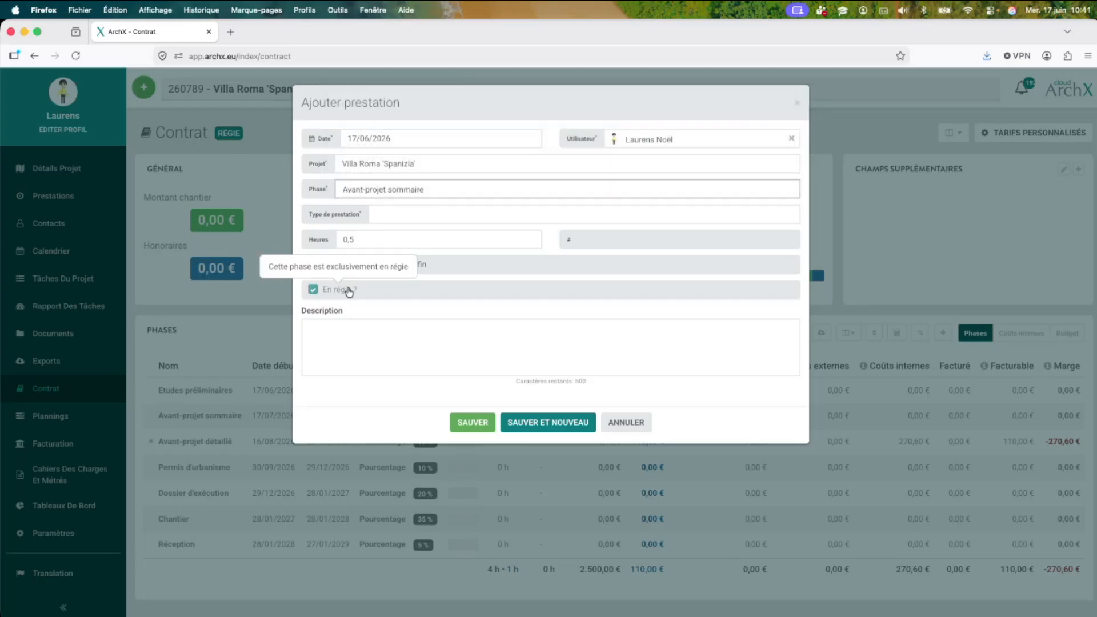
{"action": "left_click", "coordinate": [617, 422]}
- Remove the Régie setting from the whole contract and save it
{"action": "left_click", "coordinate": [494, 169]}
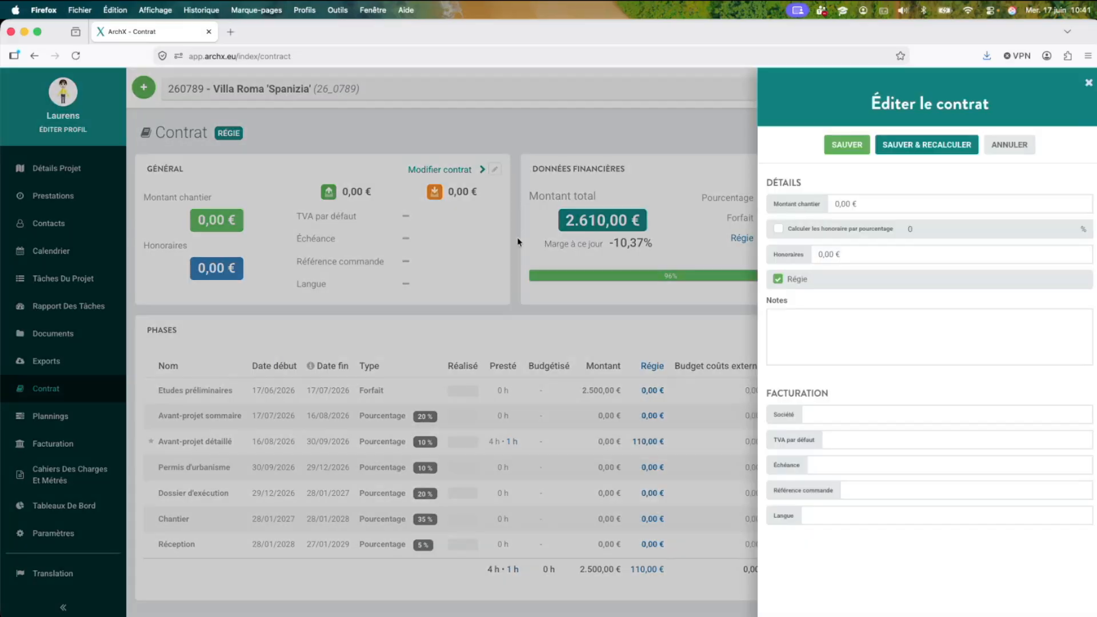
{"action": "left_click", "coordinate": [801, 279]}
{"action": "left_click", "coordinate": [841, 144]}
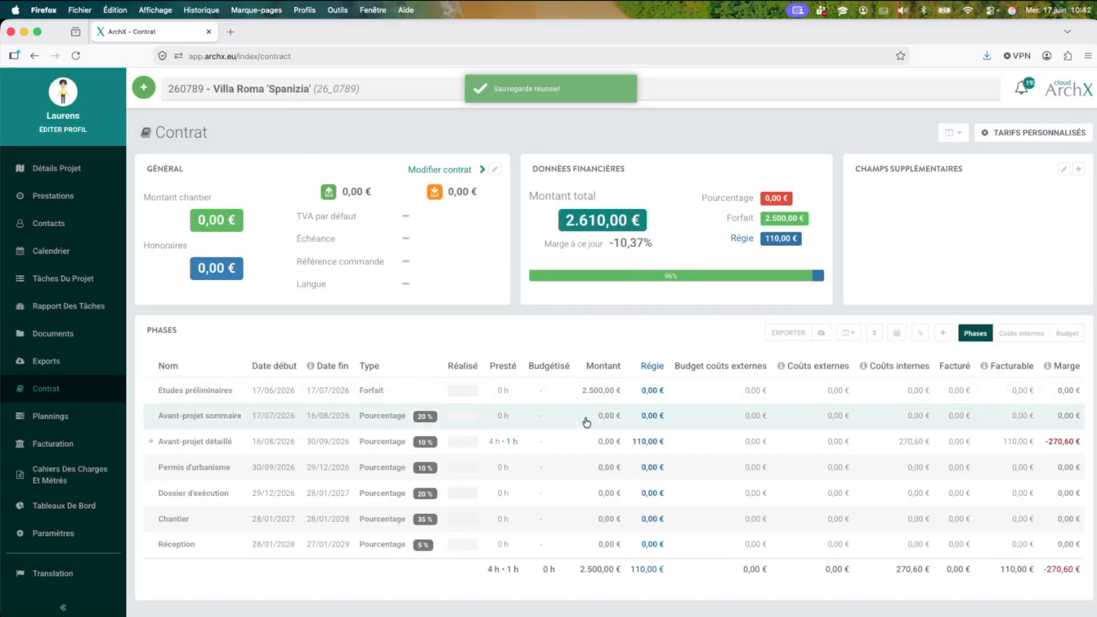
- Change the Chantier phase's type to Régie in the contract and save the phase
{"action": "left_click", "coordinate": [560, 525]}
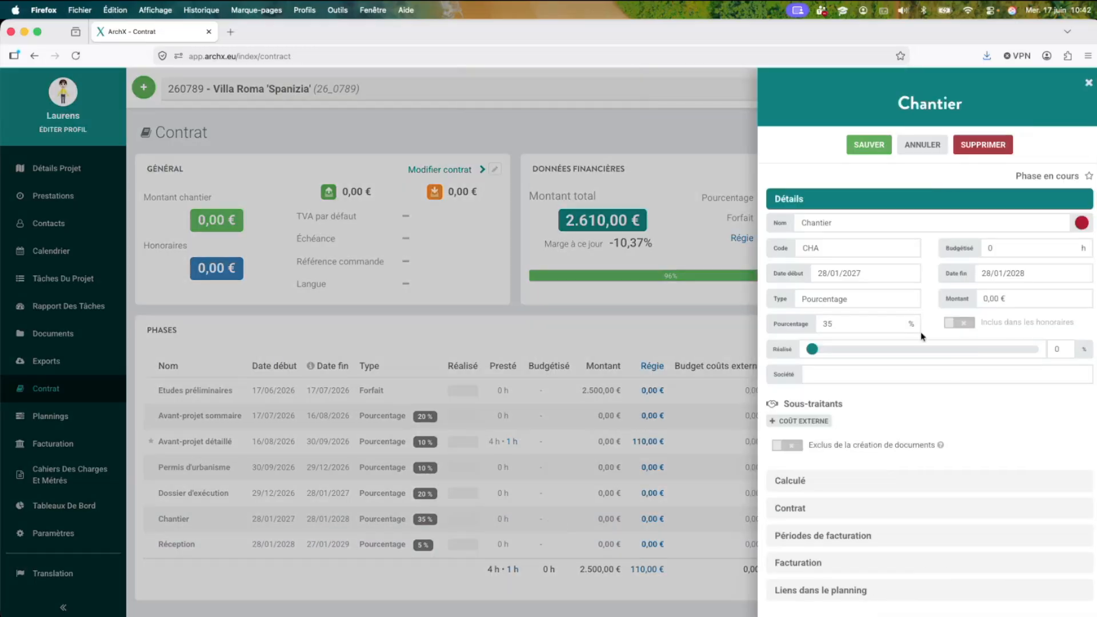
{"action": "left_click", "coordinate": [894, 299]}
{"action": "left_click", "coordinate": [869, 323]}
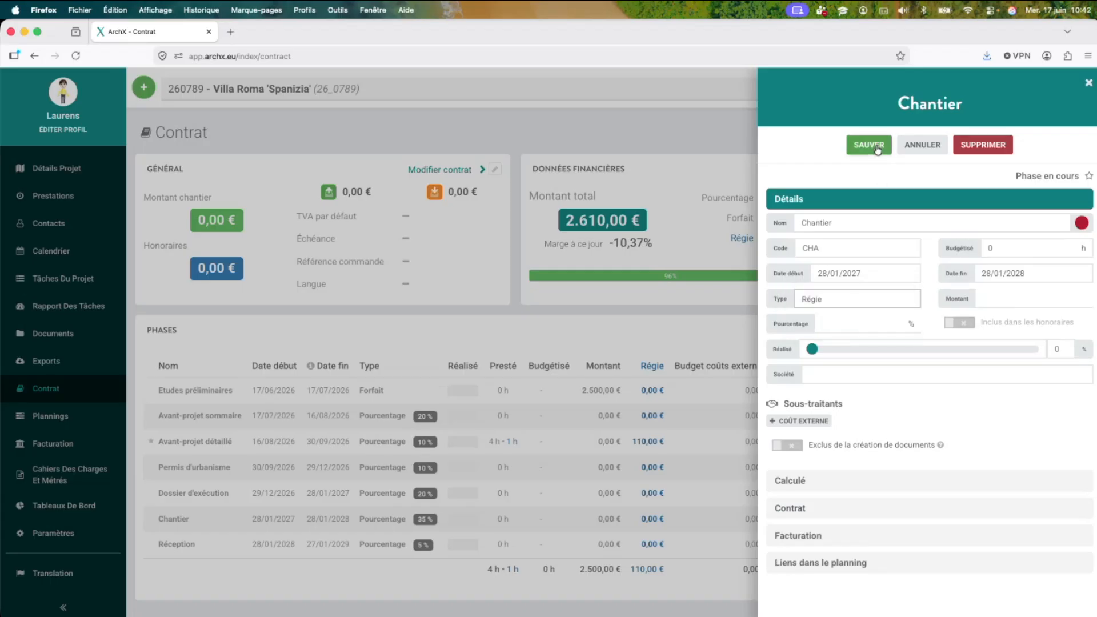
{"action": "left_click", "coordinate": [878, 149]}
{"action": "left_click", "coordinate": [566, 171]}
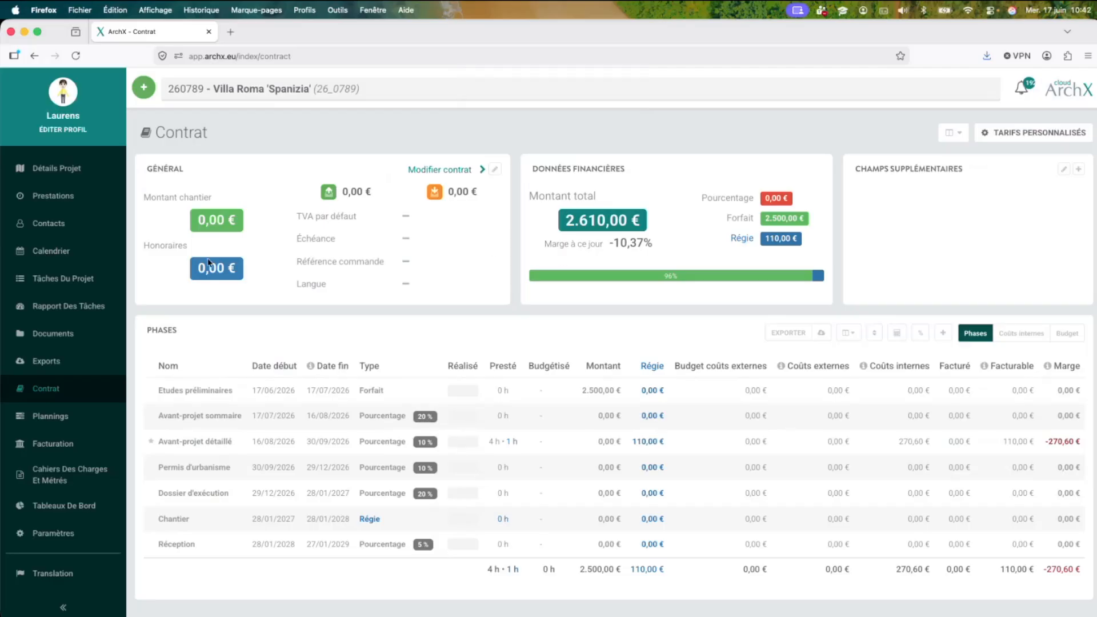
- Start a new time entry with the phase Chantier to check its En régie option, and cancel the entry
{"action": "left_click", "coordinate": [143, 87]}
{"action": "left_click", "coordinate": [189, 178]}
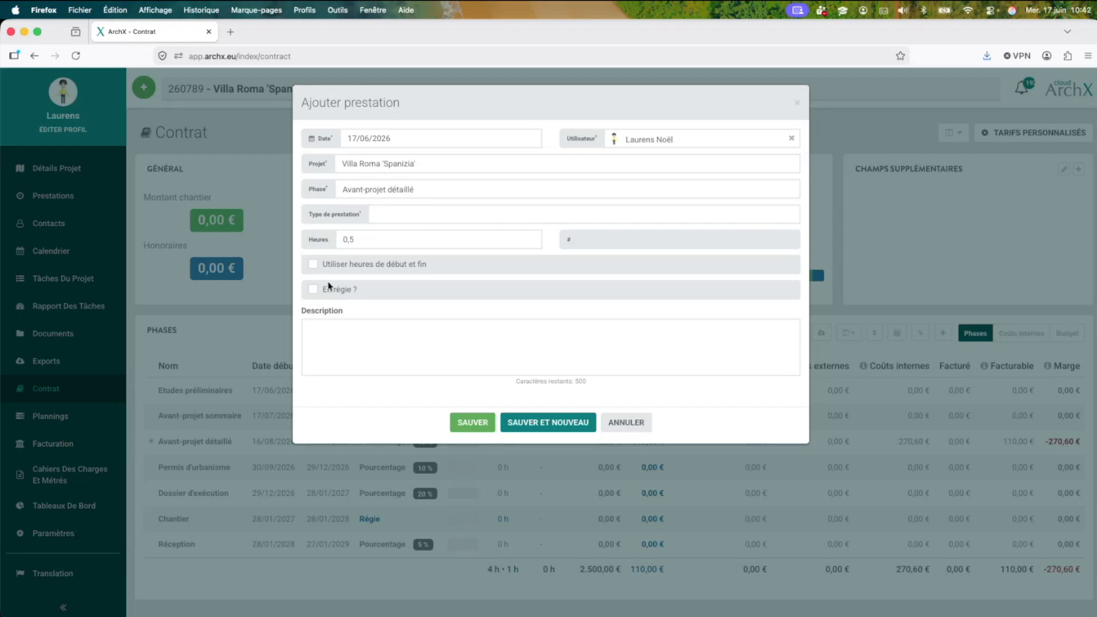
{"action": "left_click", "coordinate": [372, 189]}
{"action": "left_click", "coordinate": [363, 226]}
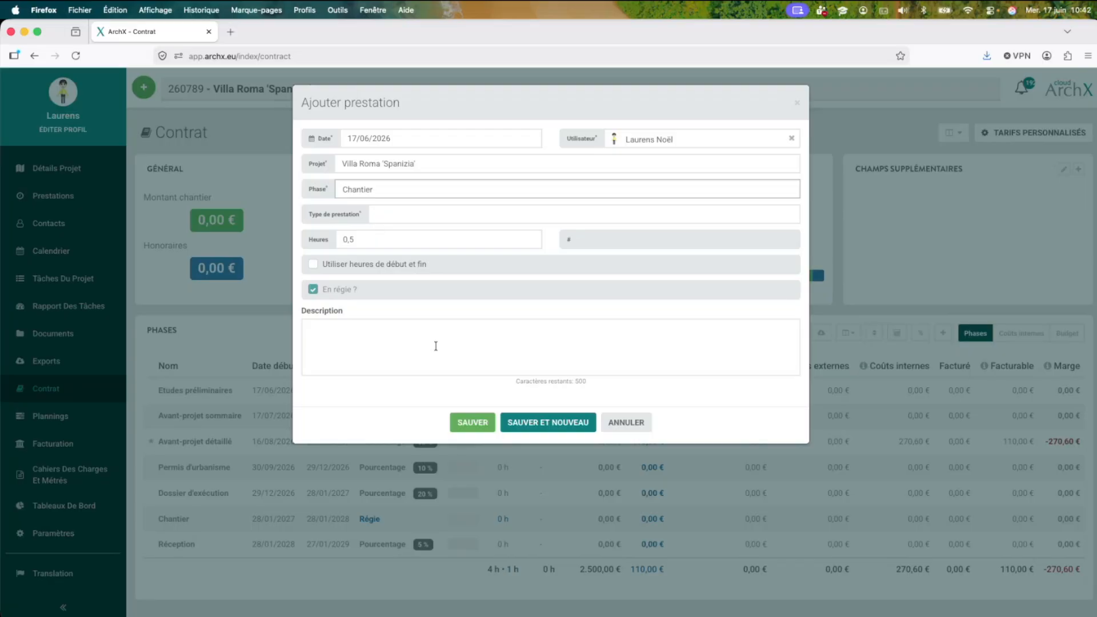
{"action": "left_click", "coordinate": [639, 430]}
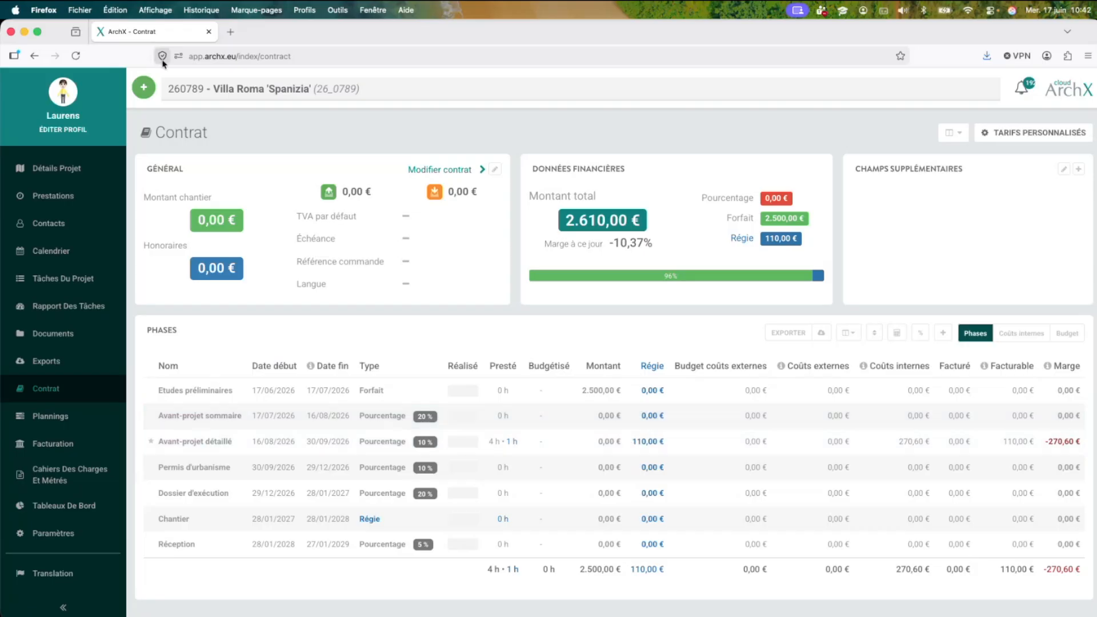
- Add a 2-hour time entry of service type Dessin for the Avant-projet détaillé phase, mark it En régie, and save it
{"action": "left_click", "coordinate": [144, 93]}
{"action": "left_click", "coordinate": [172, 181]}
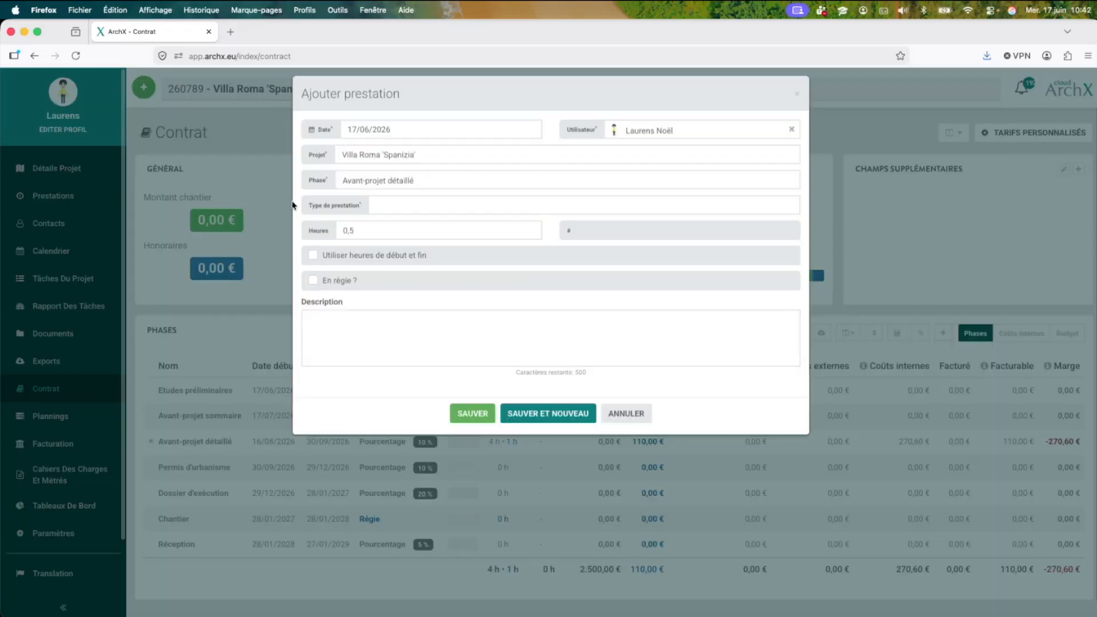
{"action": "left_click", "coordinate": [421, 214]}
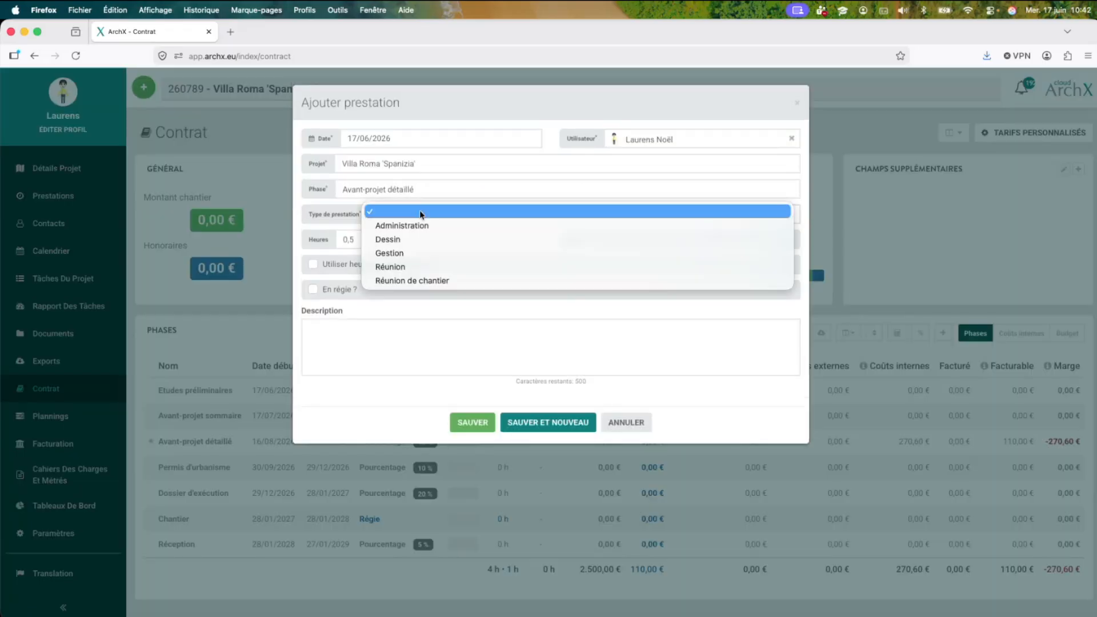
{"action": "left_click", "coordinate": [424, 242]}
{"action": "left_click", "coordinate": [425, 245]}
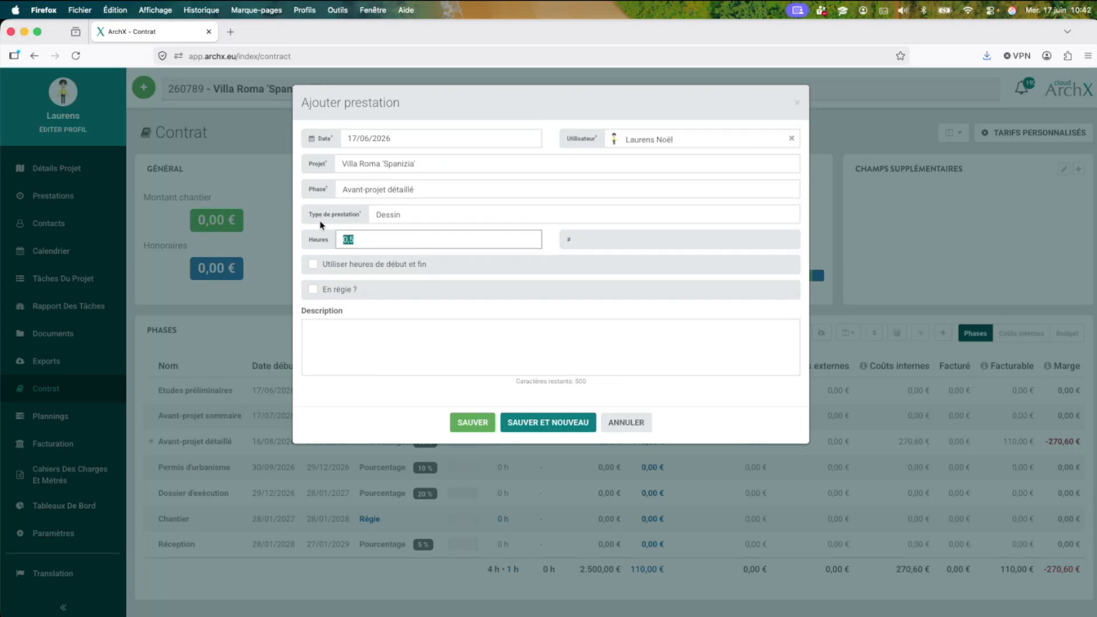
{"action": "type", "text": "2"}
{"action": "left_click", "coordinate": [347, 295]}
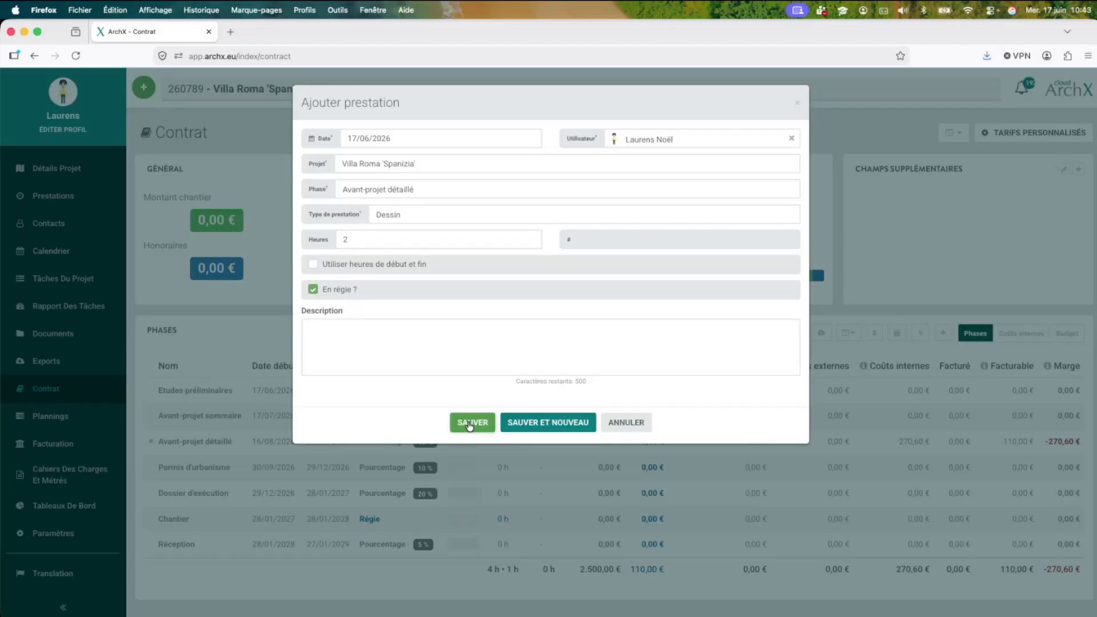
{"action": "left_click", "coordinate": [469, 424]}
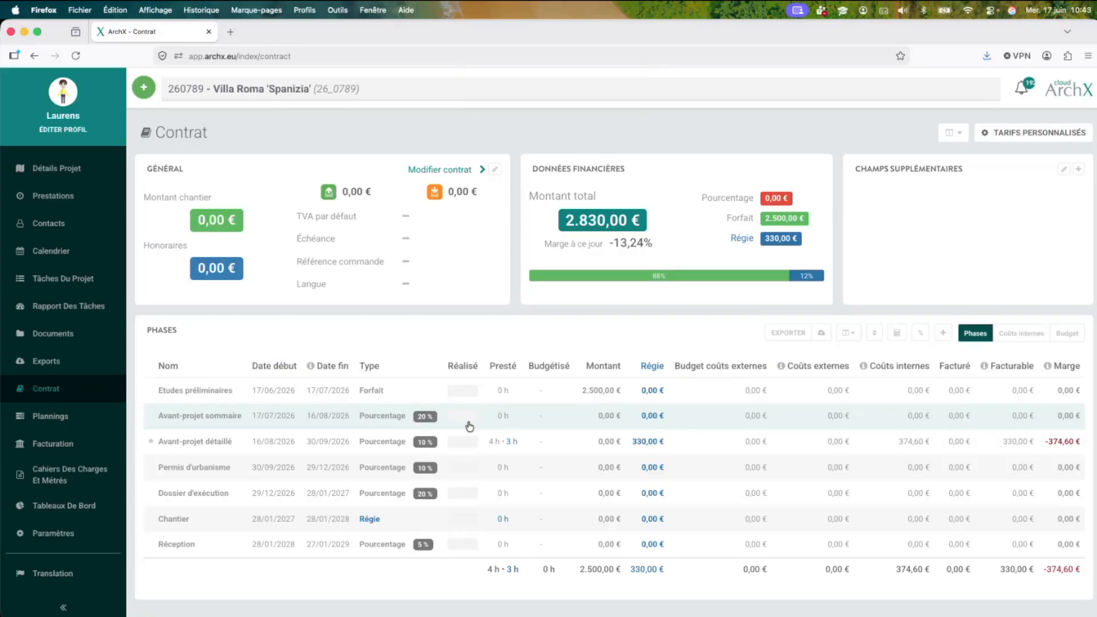
- Examine the régie amounts per project in Facturation and compare the contract's internal costs with its phases
{"action": "left_click", "coordinate": [53, 443]}
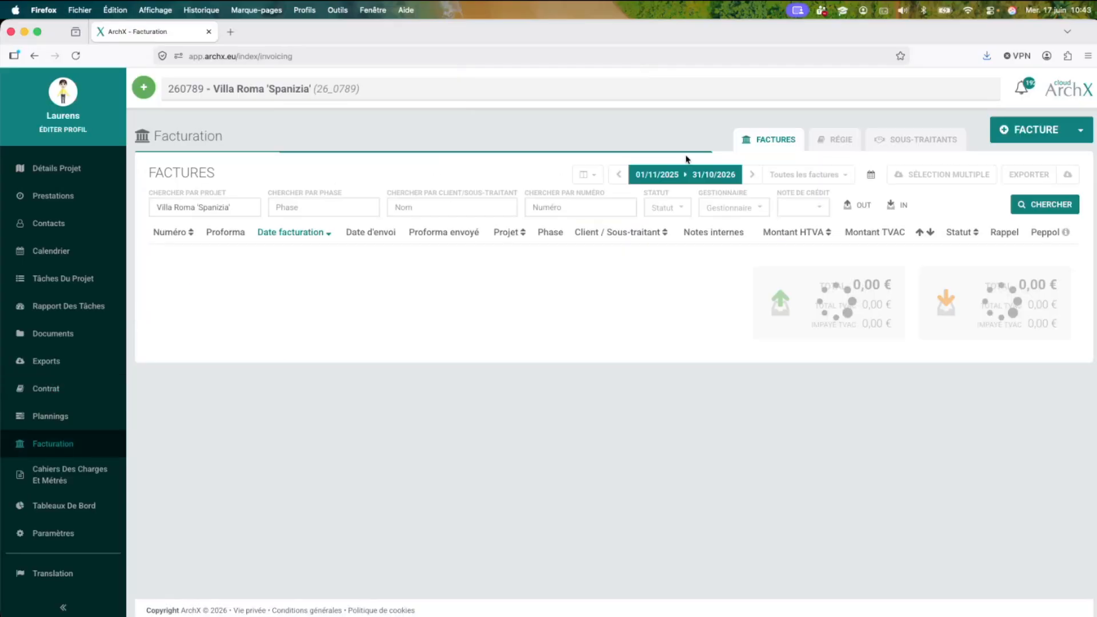
{"action": "left_click", "coordinate": [822, 139]}
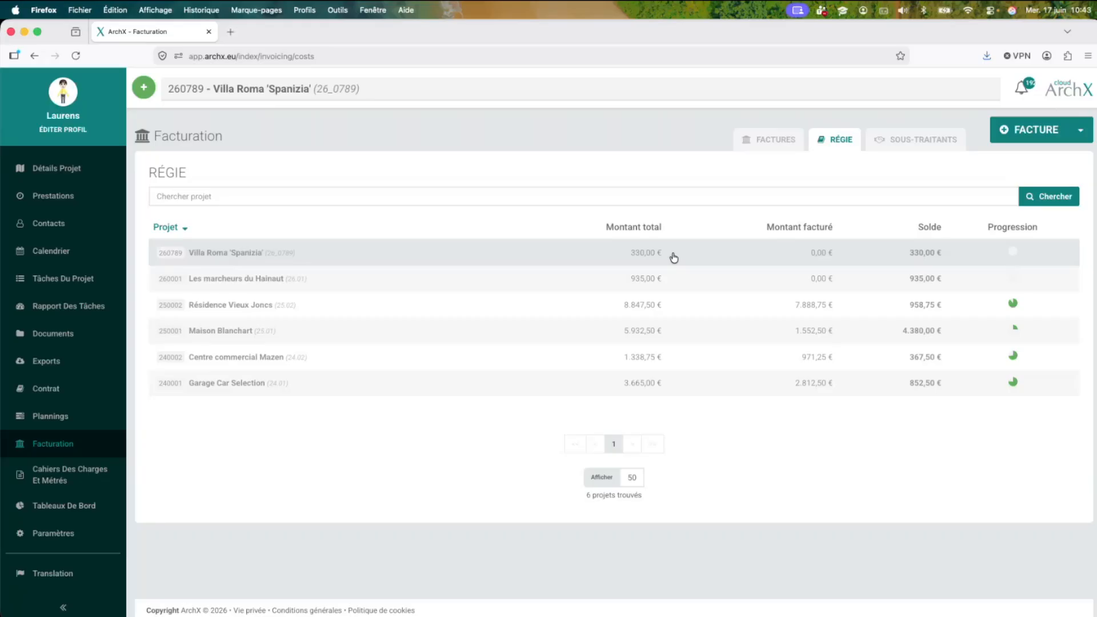
{"action": "left_click", "coordinate": [78, 387]}
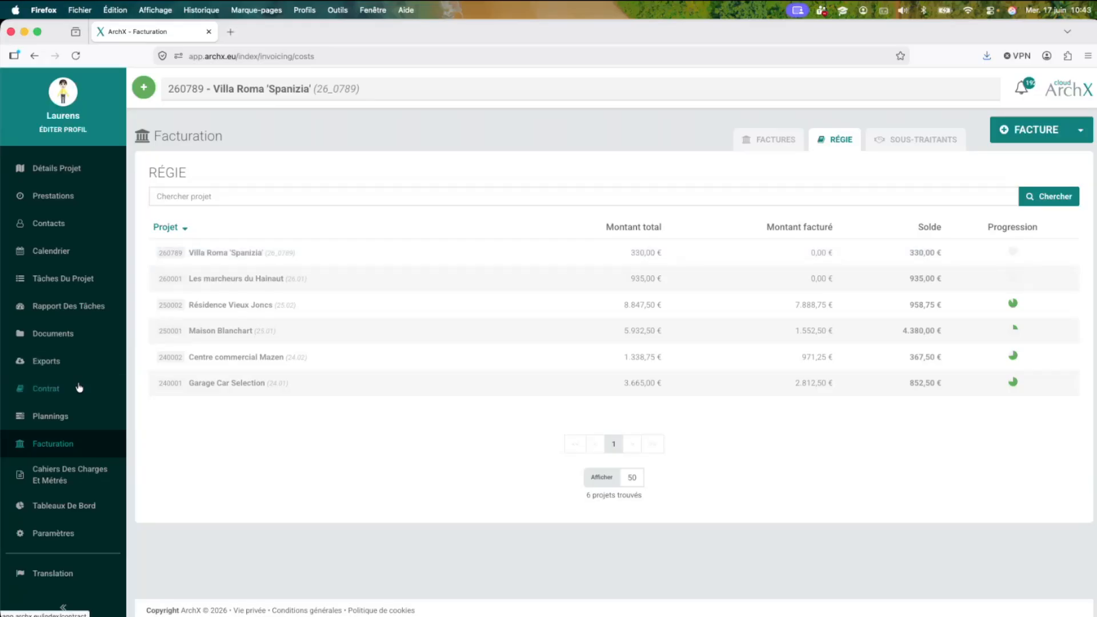
{"action": "left_click", "coordinate": [1021, 333]}
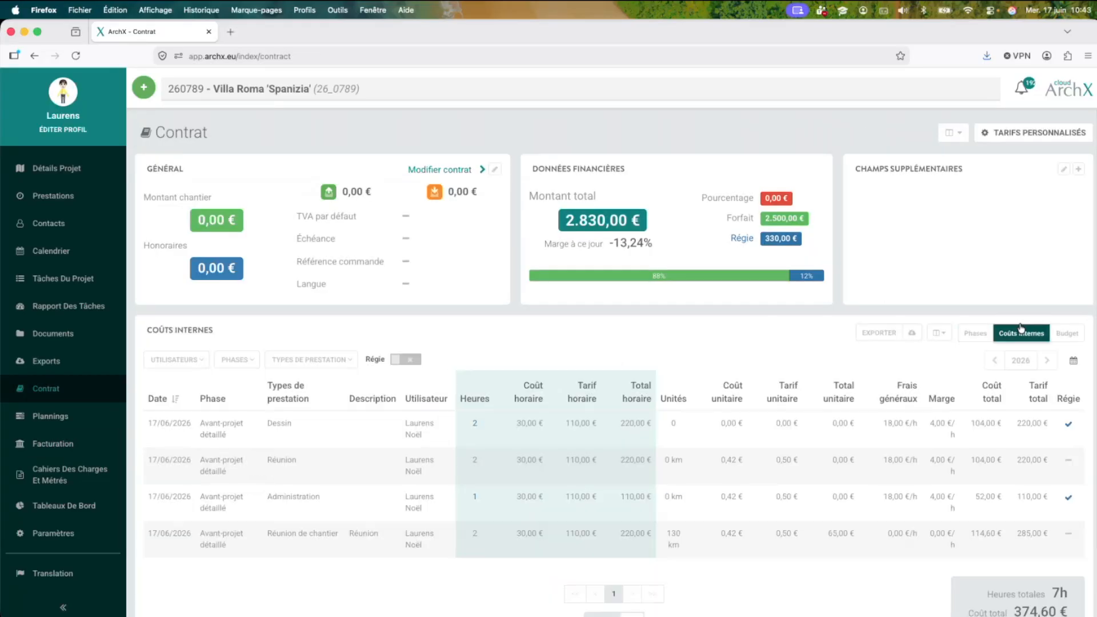
{"action": "scroll", "coordinate": [943, 424], "scroll_direction": "down", "scroll_amount": 3}
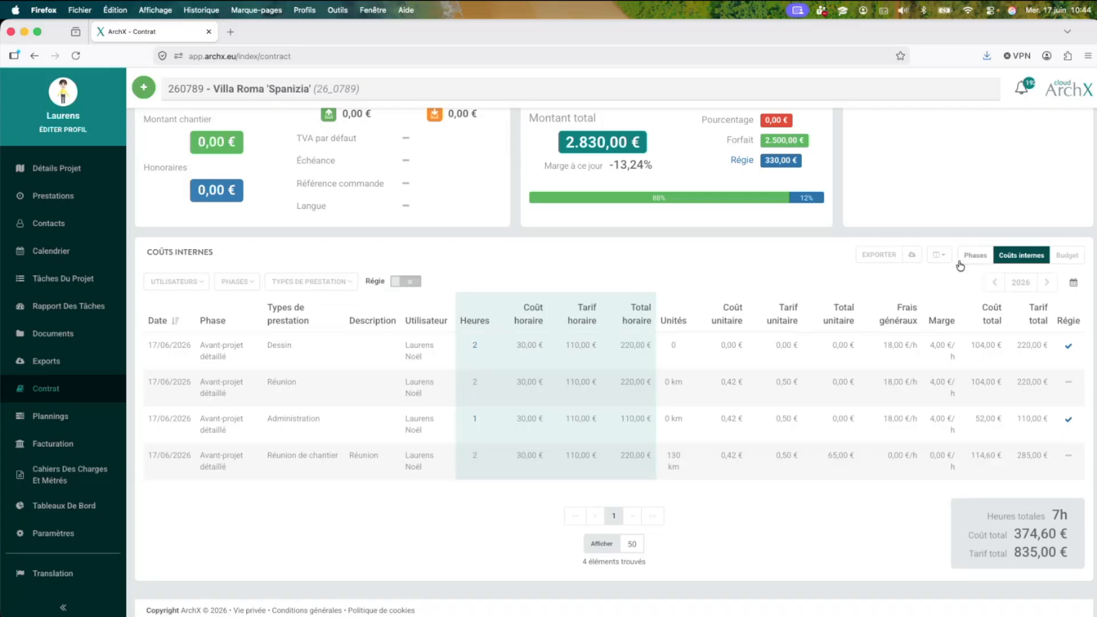
{"action": "left_click", "coordinate": [975, 255]}
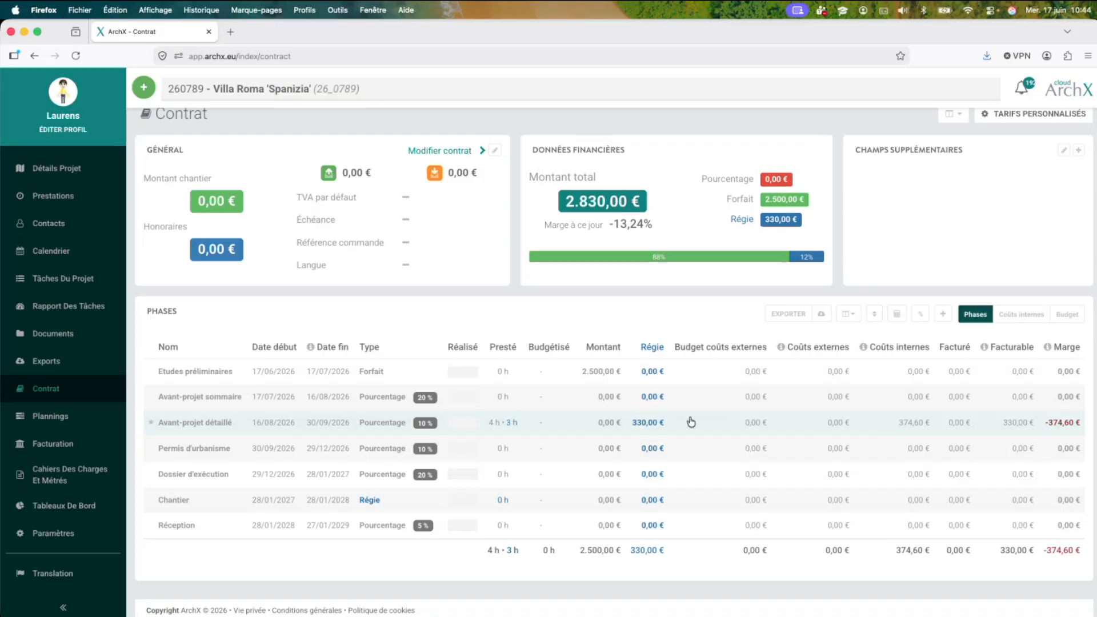
{"action": "left_click", "coordinate": [1008, 318]}
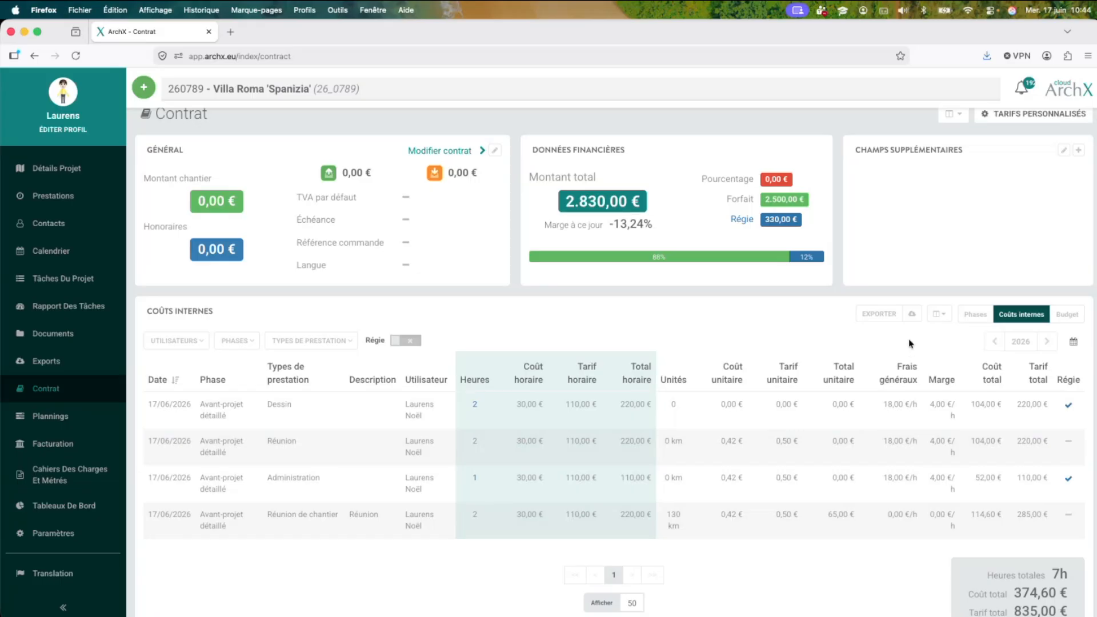
{"action": "left_click", "coordinate": [966, 316]}
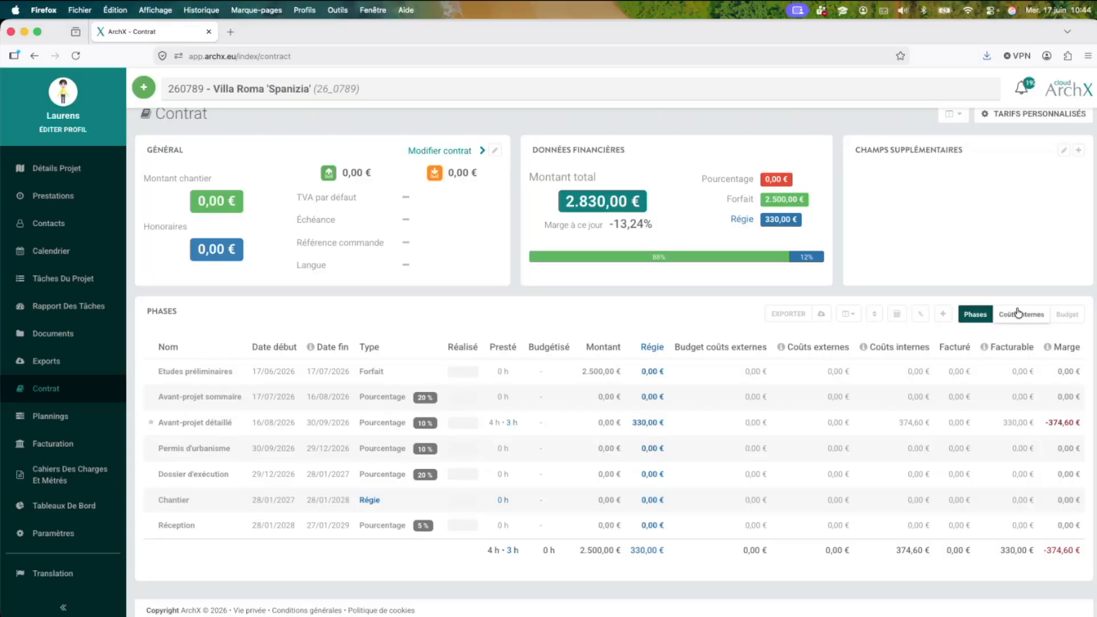
- Edit the project budget, set the team member's default proportion to 100 % for the phases, and save the budget
{"action": "left_click", "coordinate": [1067, 314]}
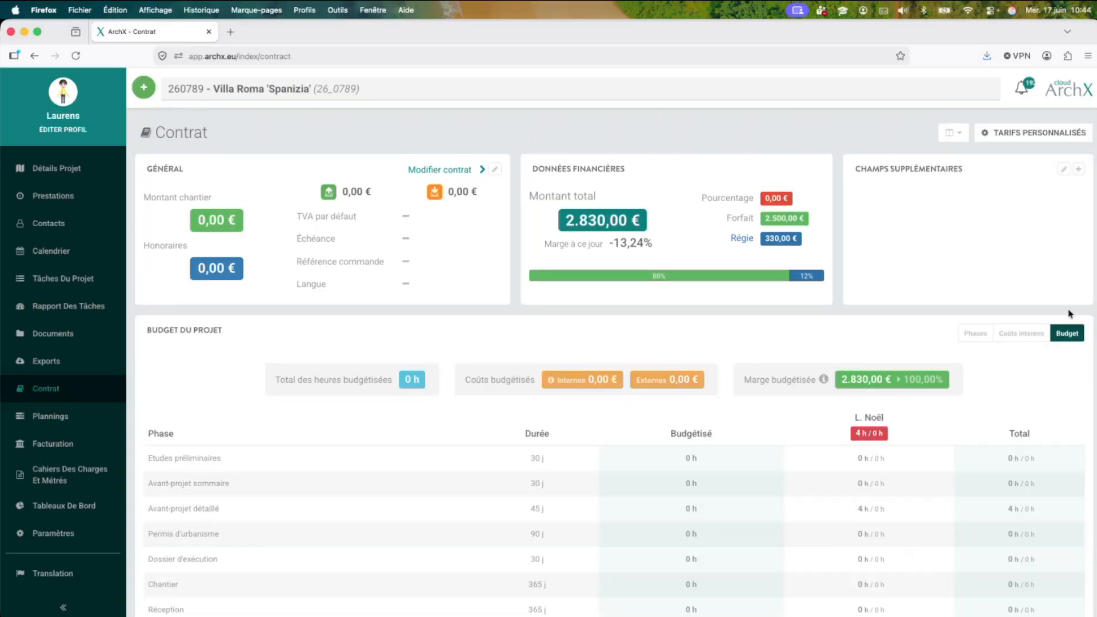
{"action": "scroll", "coordinate": [1032, 482], "scroll_direction": "down", "scroll_amount": 3}
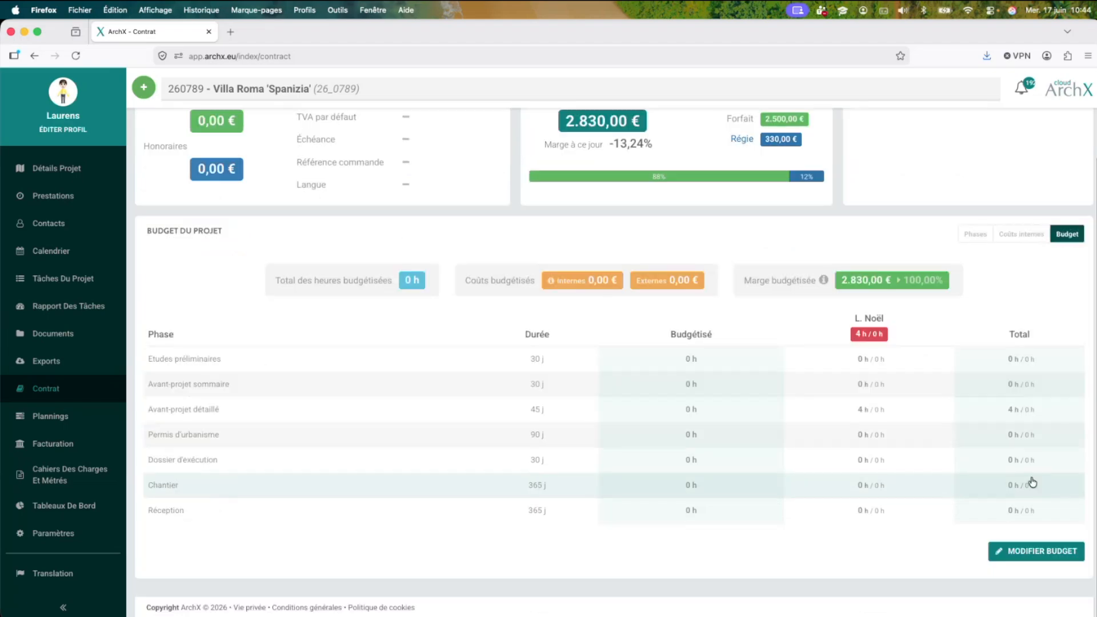
{"action": "left_click", "coordinate": [1026, 564]}
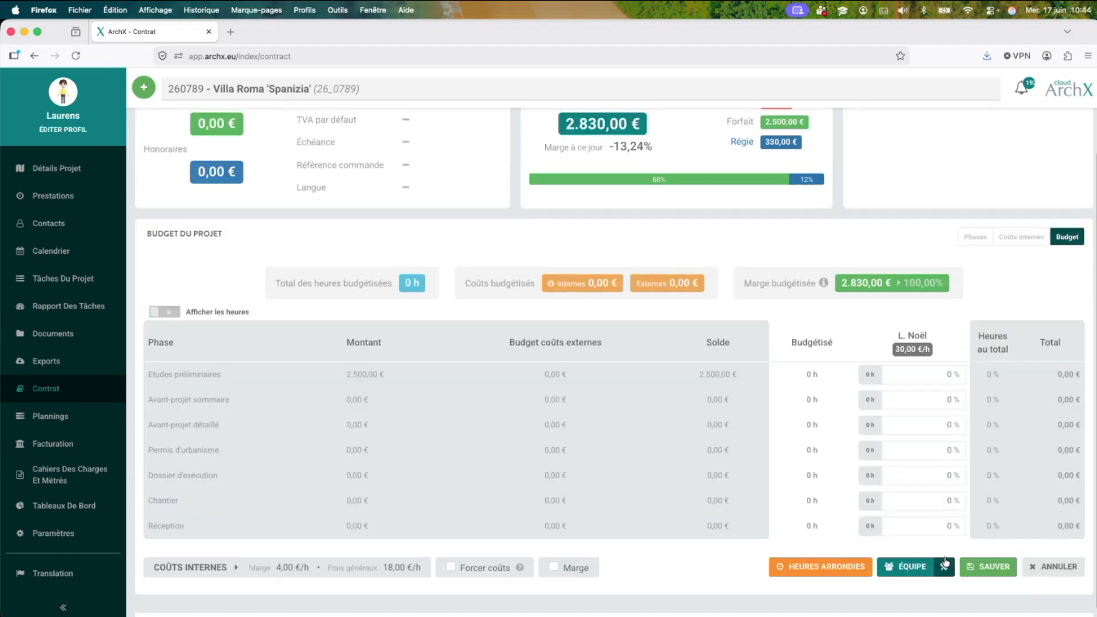
{"action": "left_click", "coordinate": [950, 573]}
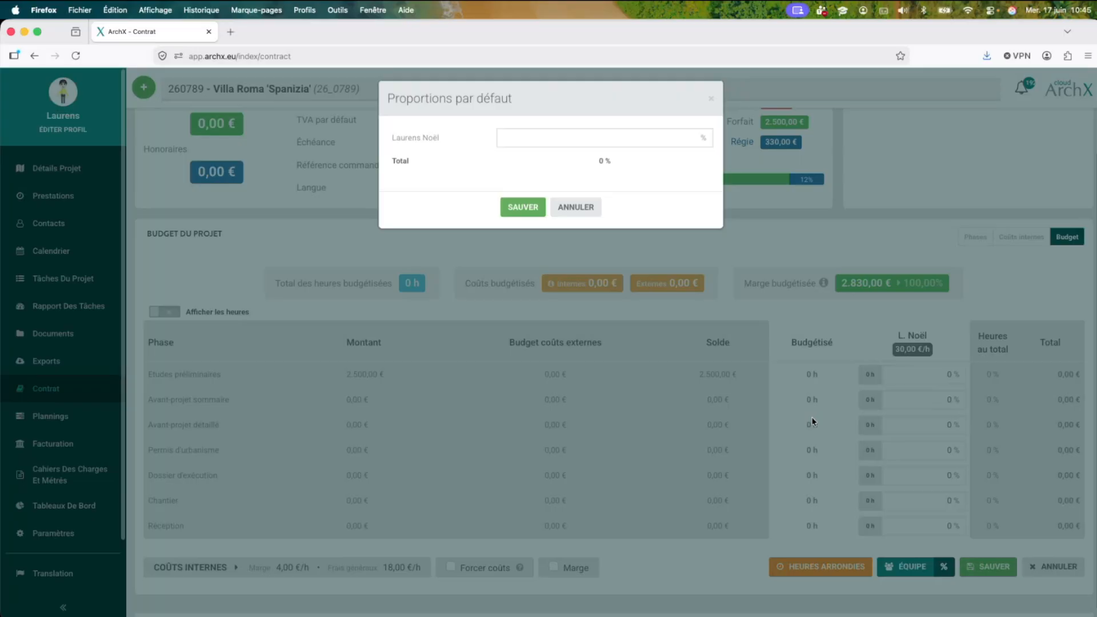
{"action": "left_click", "coordinate": [643, 144]}
{"action": "type", "text": "100"}
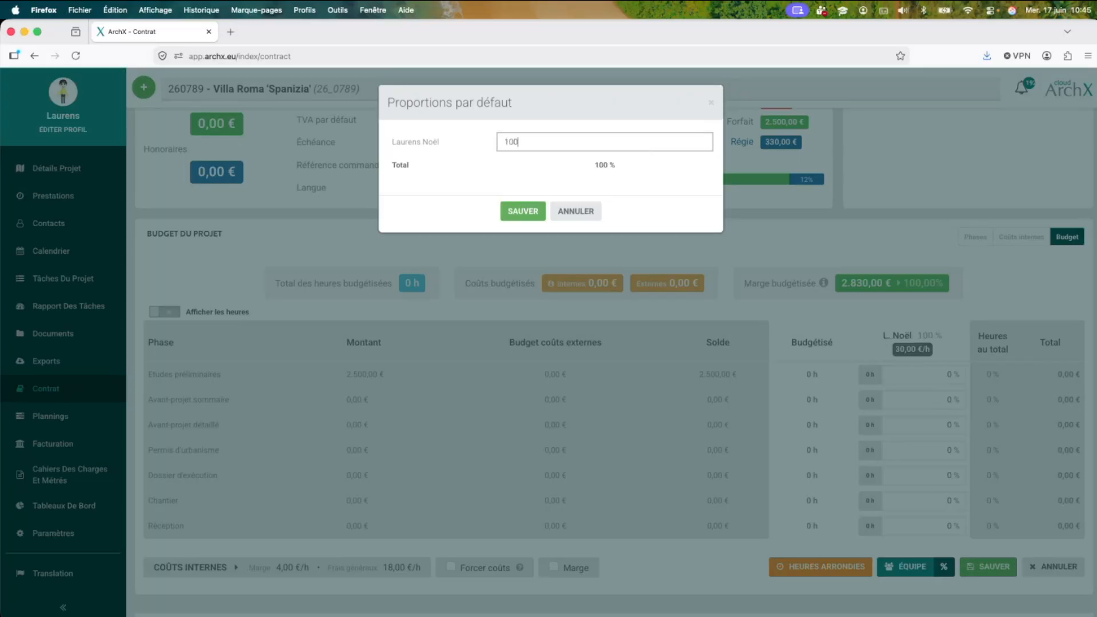
{"action": "key", "text": "Return"}
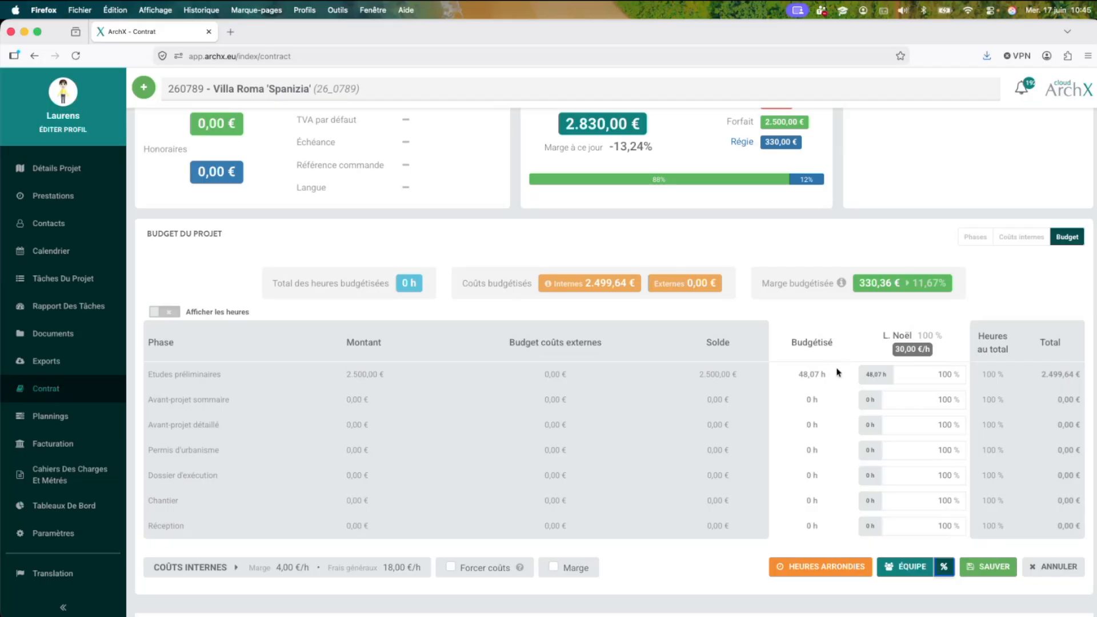
{"action": "left_click", "coordinate": [992, 567]}
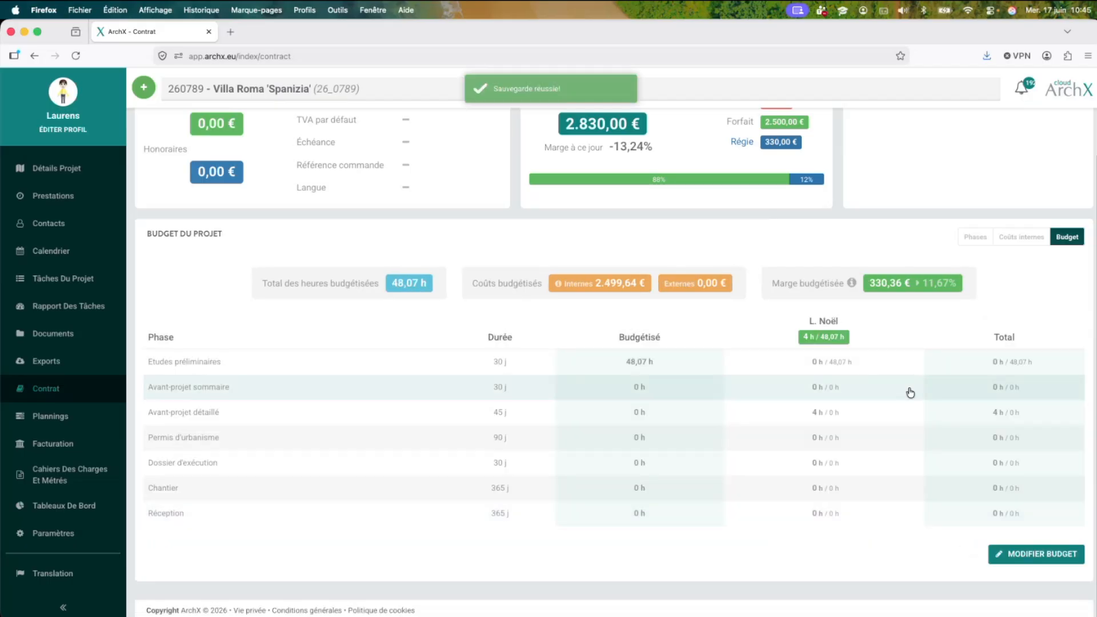
- Add a 2-hour time entry of service type Gestion for the Etudes préliminaires phase in Prestations and save it
{"action": "left_click", "coordinate": [110, 207]}
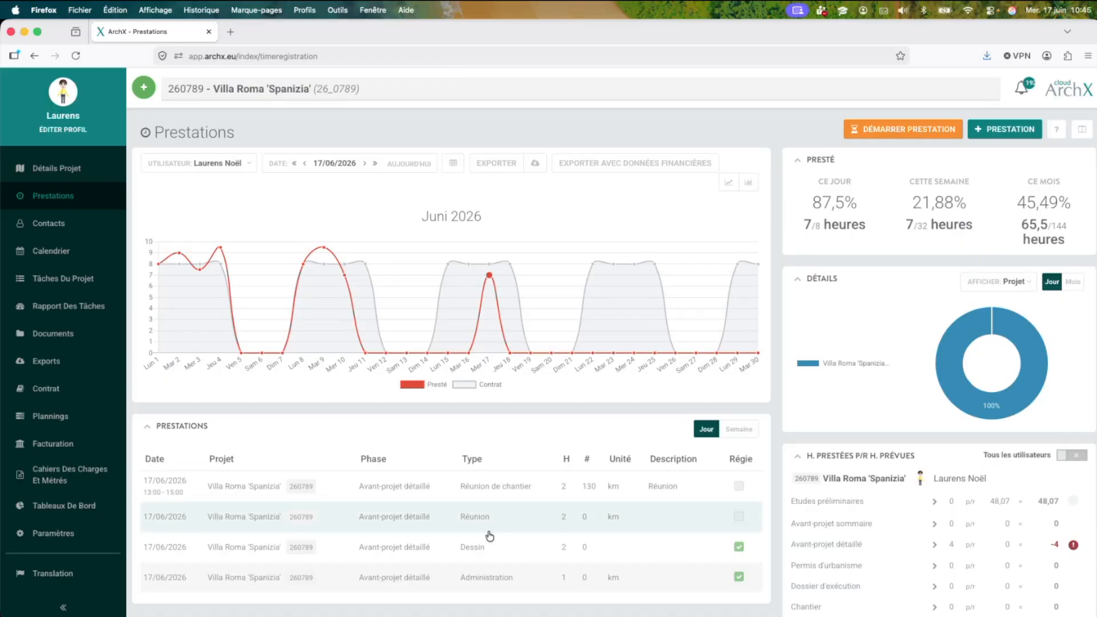
{"action": "scroll", "coordinate": [918, 460], "scroll_direction": "down", "scroll_amount": 3}
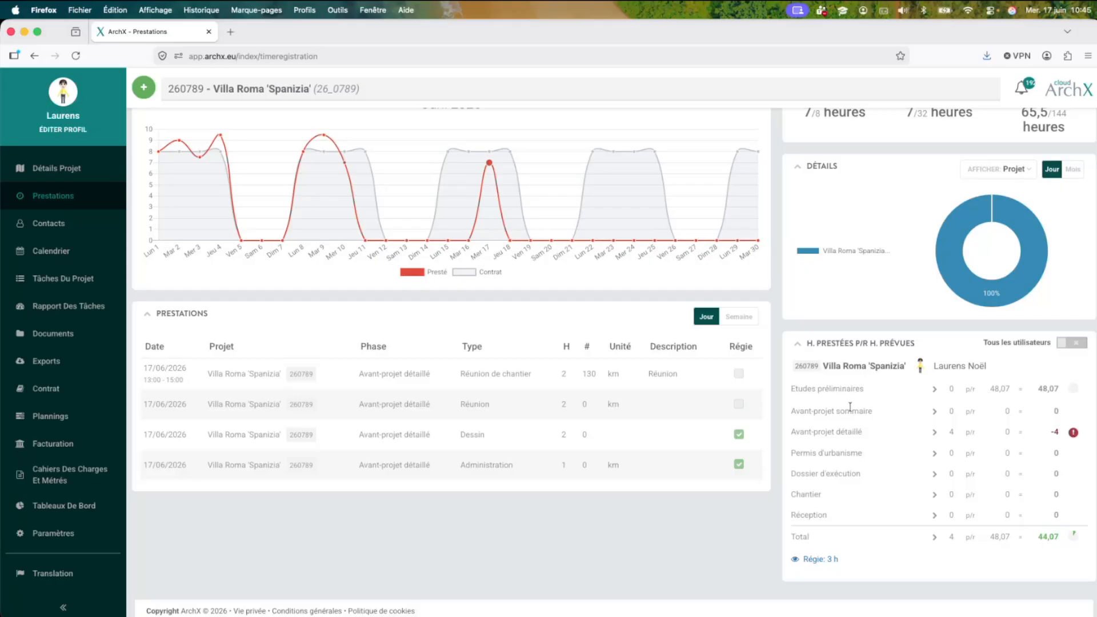
{"action": "left_click", "coordinate": [139, 88]}
{"action": "left_click", "coordinate": [181, 176]}
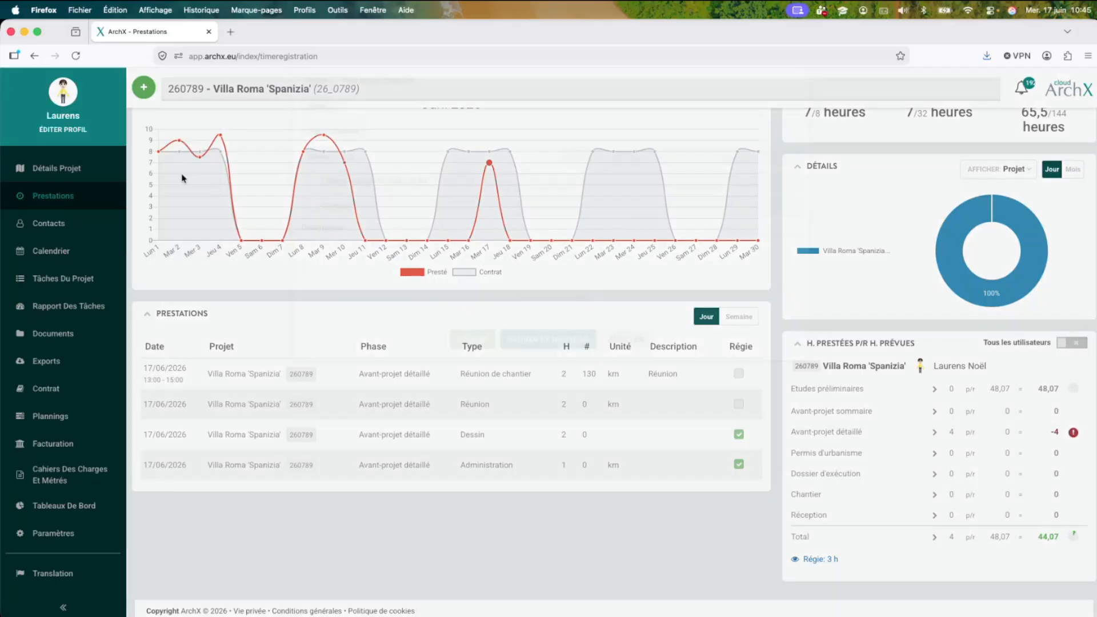
{"action": "left_click", "coordinate": [420, 189]}
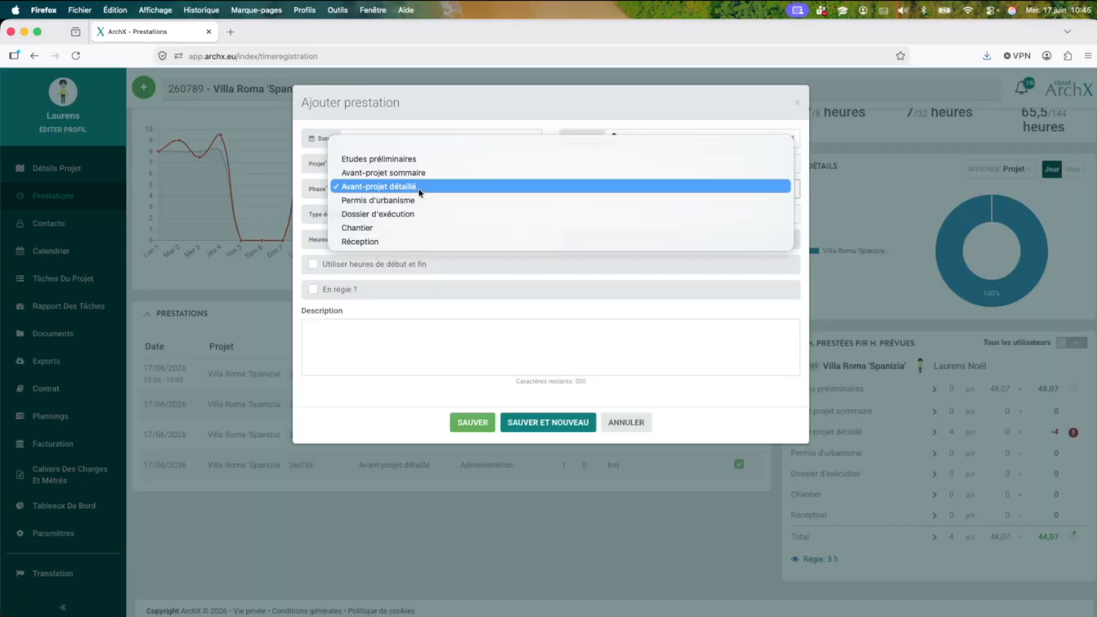
{"action": "left_click", "coordinate": [419, 161]}
{"action": "left_click", "coordinate": [412, 214]}
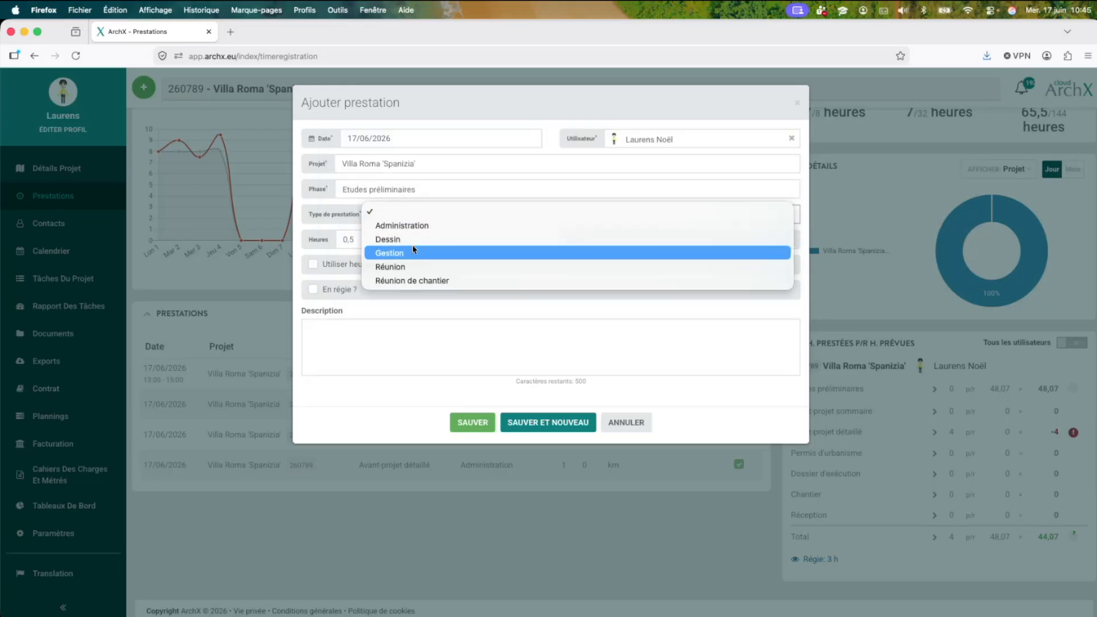
{"action": "left_click", "coordinate": [411, 247]}
{"action": "left_click", "coordinate": [364, 239]}
{"action": "left_click_drag", "start_coordinate": [364, 239], "coordinate": [280, 230]}
{"action": "type", "text": "2"}
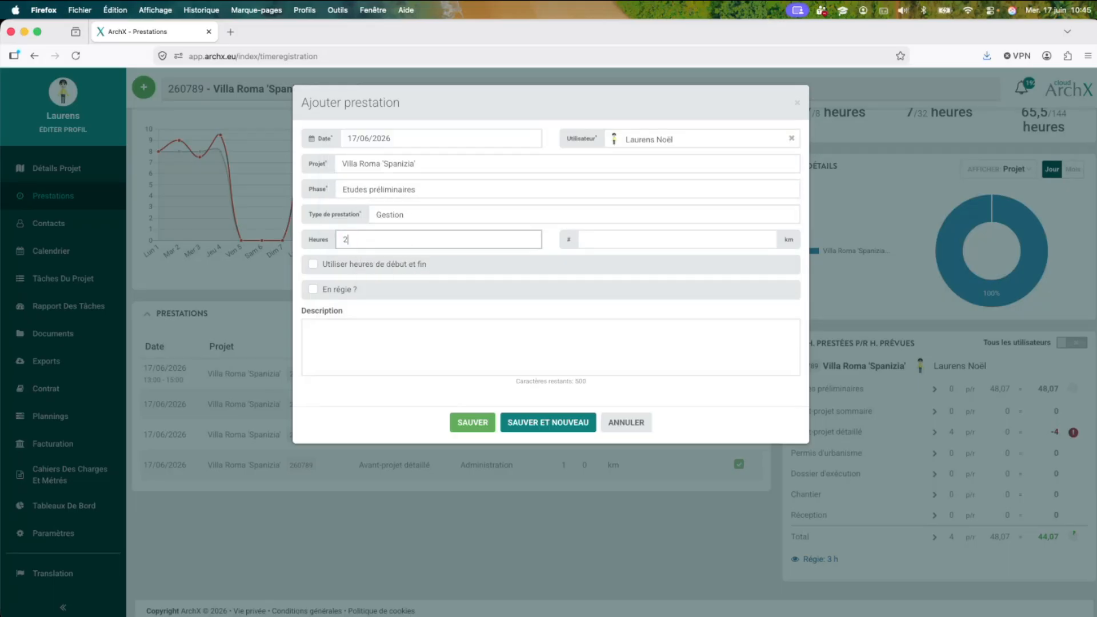
{"action": "left_click", "coordinate": [543, 423]}
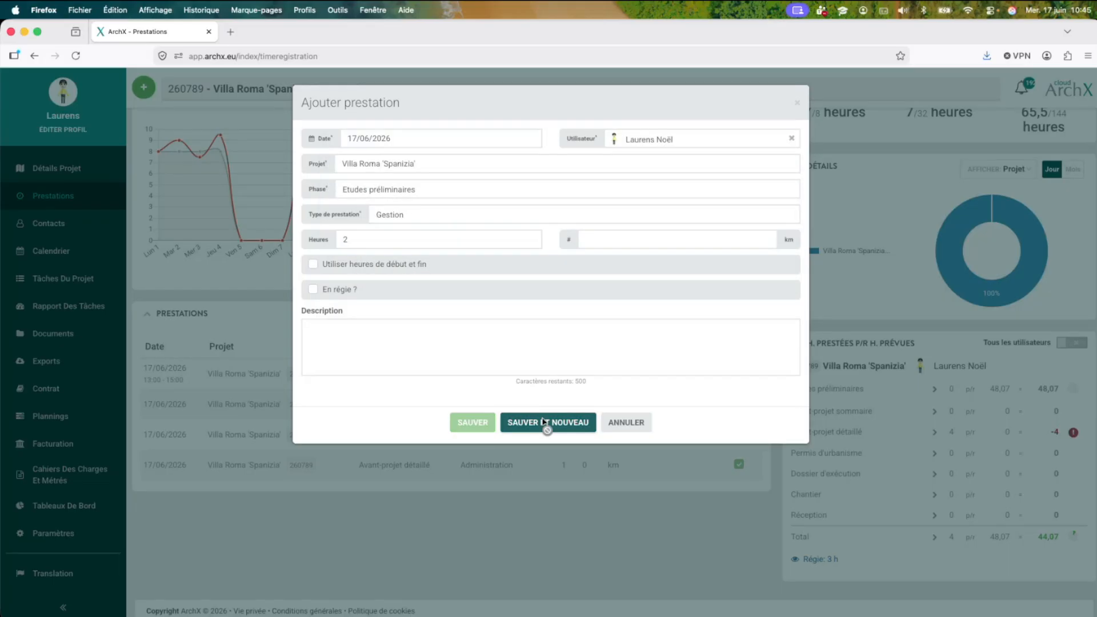
- Add a 3-hour time entry of service type Administration for the Etudes préliminaires phase and save it
{"action": "left_click", "coordinate": [429, 190]}
{"action": "left_click", "coordinate": [418, 159]}
{"action": "left_click", "coordinate": [417, 214]}
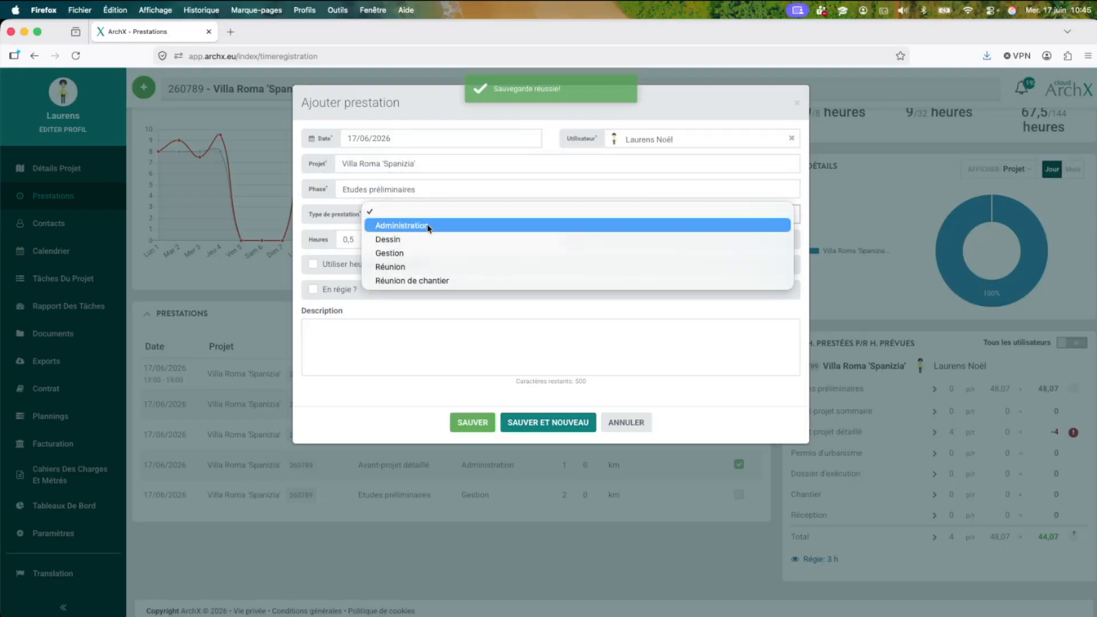
{"action": "left_click", "coordinate": [410, 238]}
{"action": "double_click", "coordinate": [358, 239]}
{"action": "type", "text": "3"}
{"action": "left_click", "coordinate": [491, 422]}
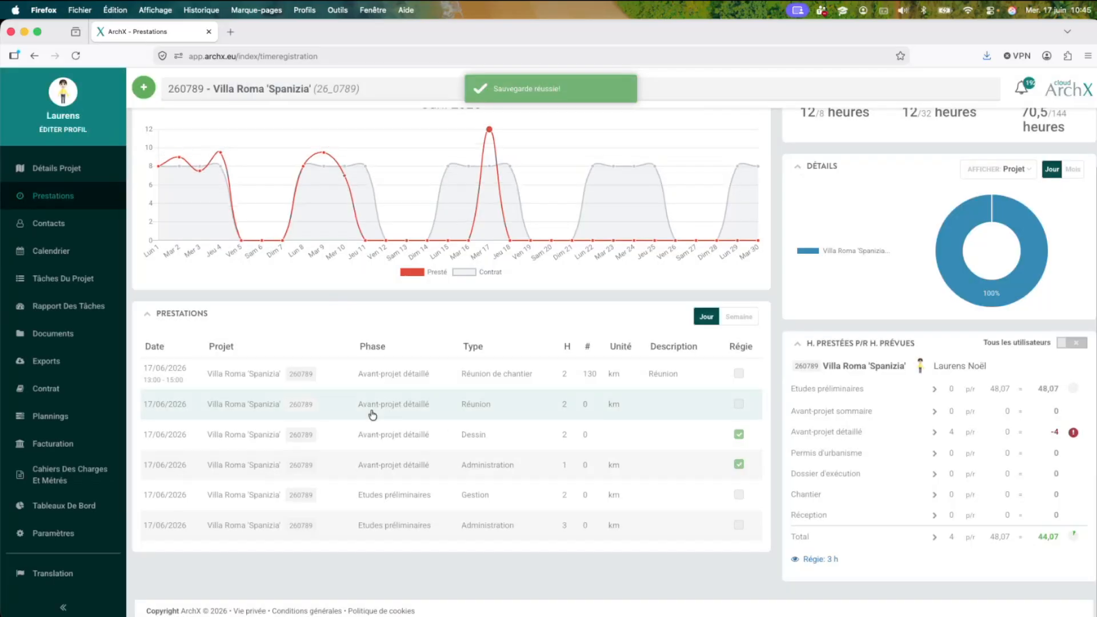
- Reload Prestations and compare the hours worked with the planned hours for each phase
{"action": "left_click", "coordinate": [65, 219]}
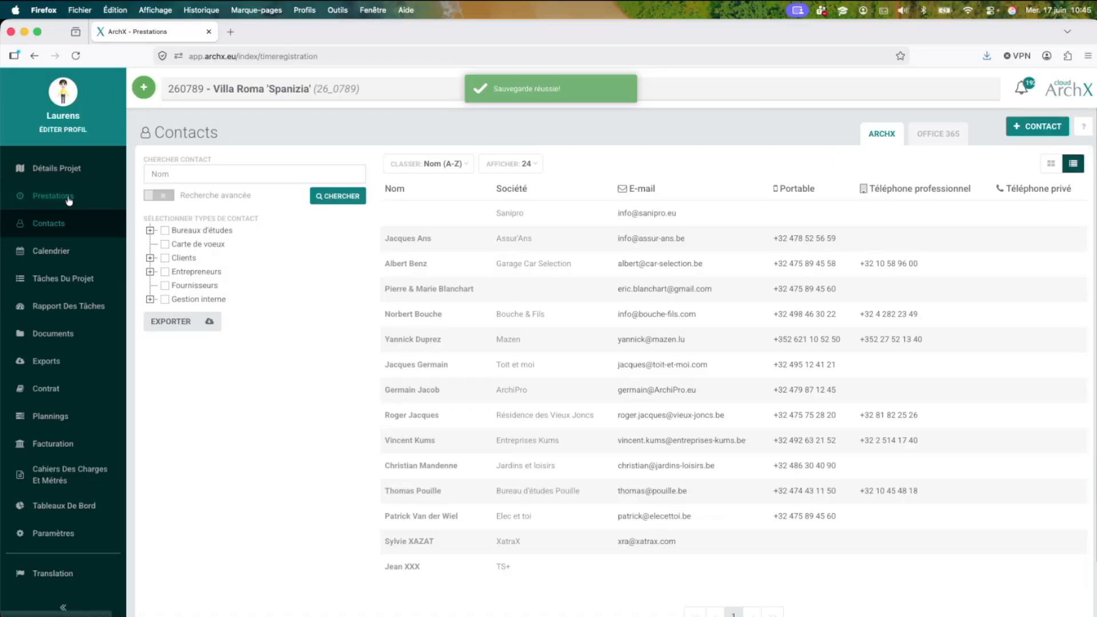
{"action": "left_click", "coordinate": [53, 195]}
{"action": "scroll", "coordinate": [1021, 524], "scroll_direction": "down", "scroll_amount": 2}
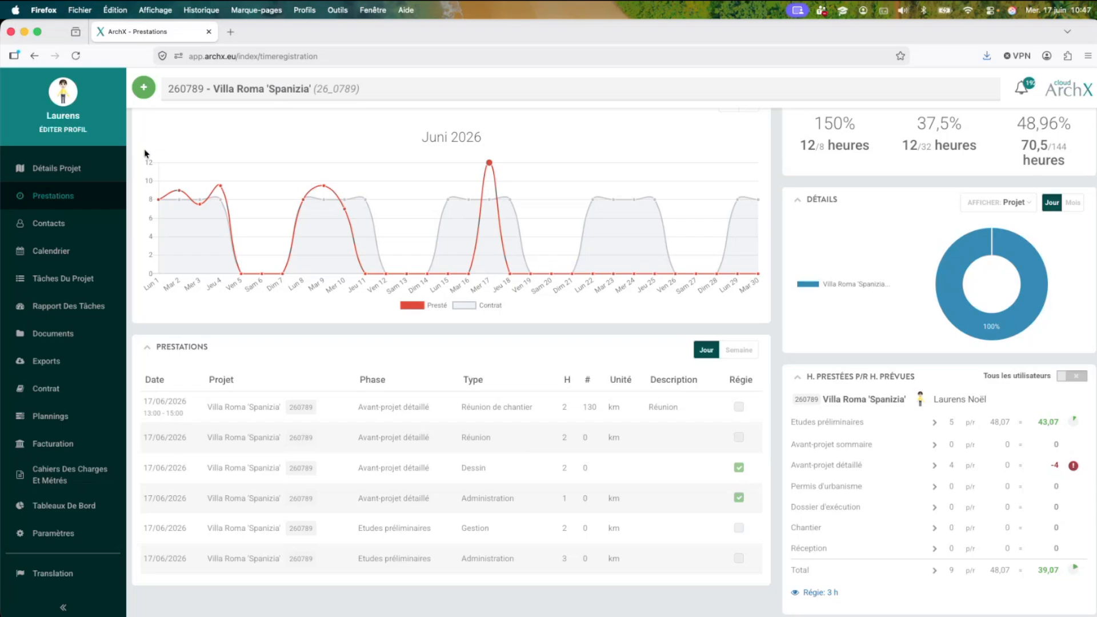
- Change the project's status to Fermé in its details and save
{"action": "left_click", "coordinate": [63, 168]}
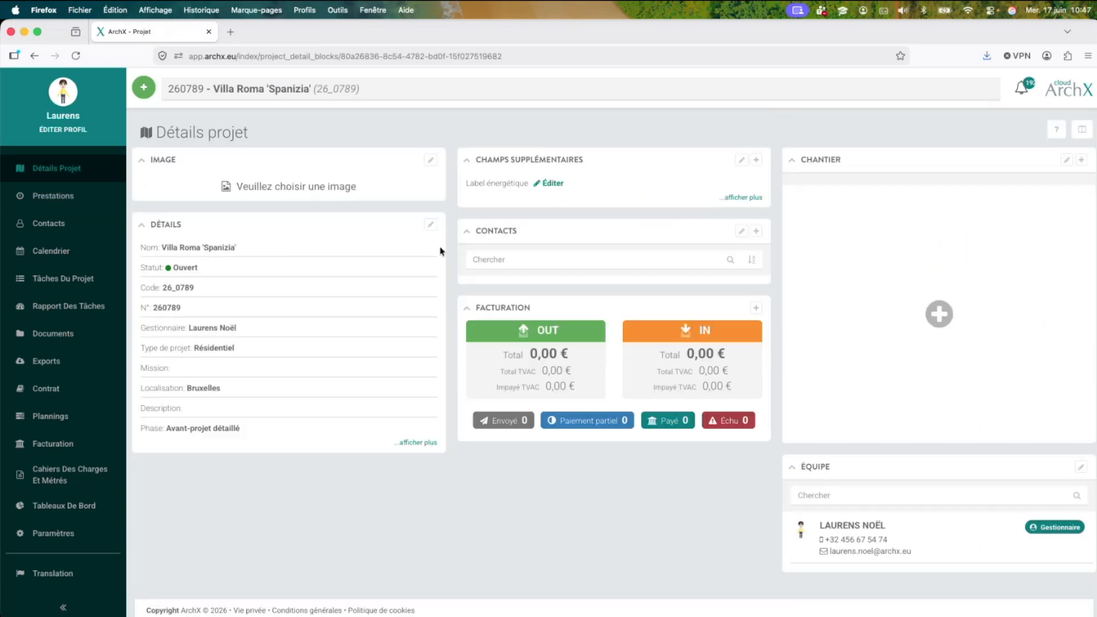
{"action": "left_click", "coordinate": [431, 224]}
{"action": "left_click", "coordinate": [807, 237]}
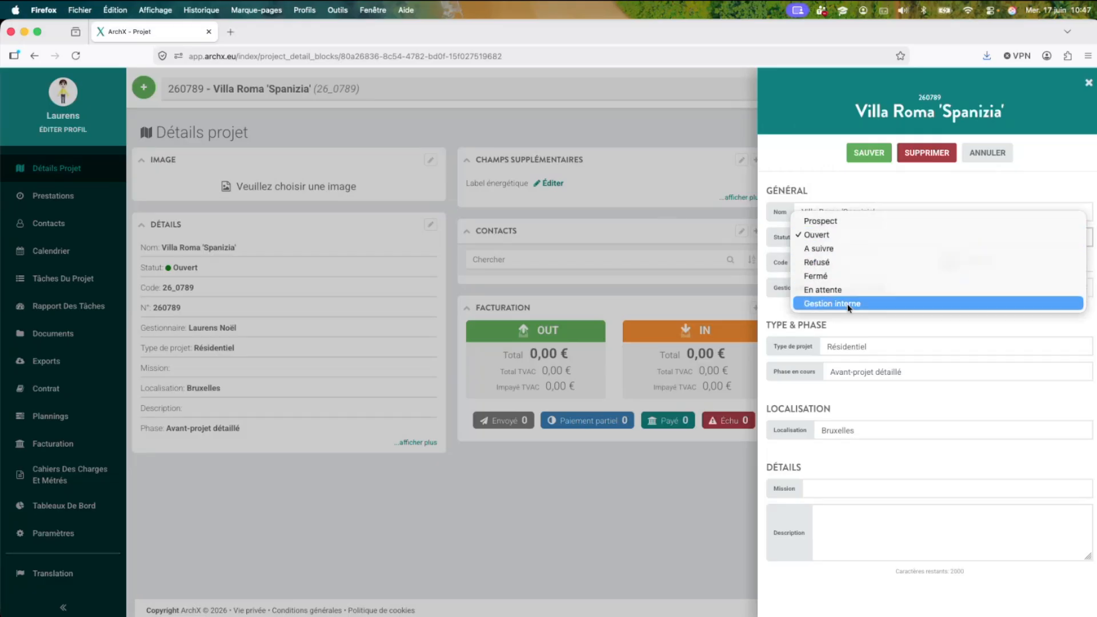
{"action": "left_click", "coordinate": [831, 276]}
{"action": "left_click", "coordinate": [868, 152]}
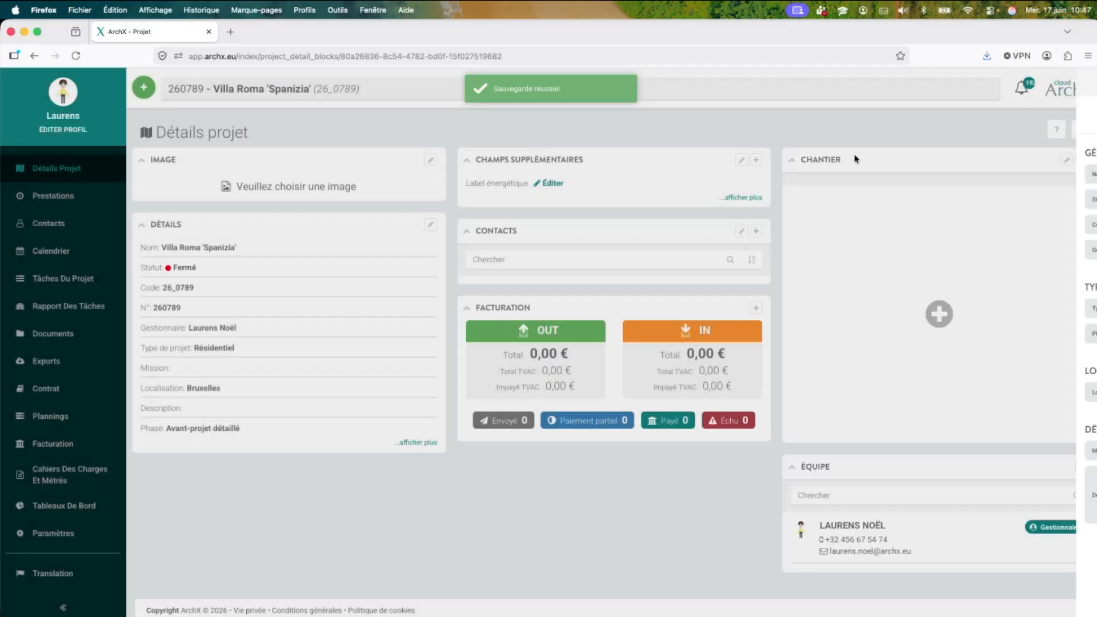
- Try to save a new time entry on the closed project, and cancel the entry
{"action": "left_click", "coordinate": [143, 88]}
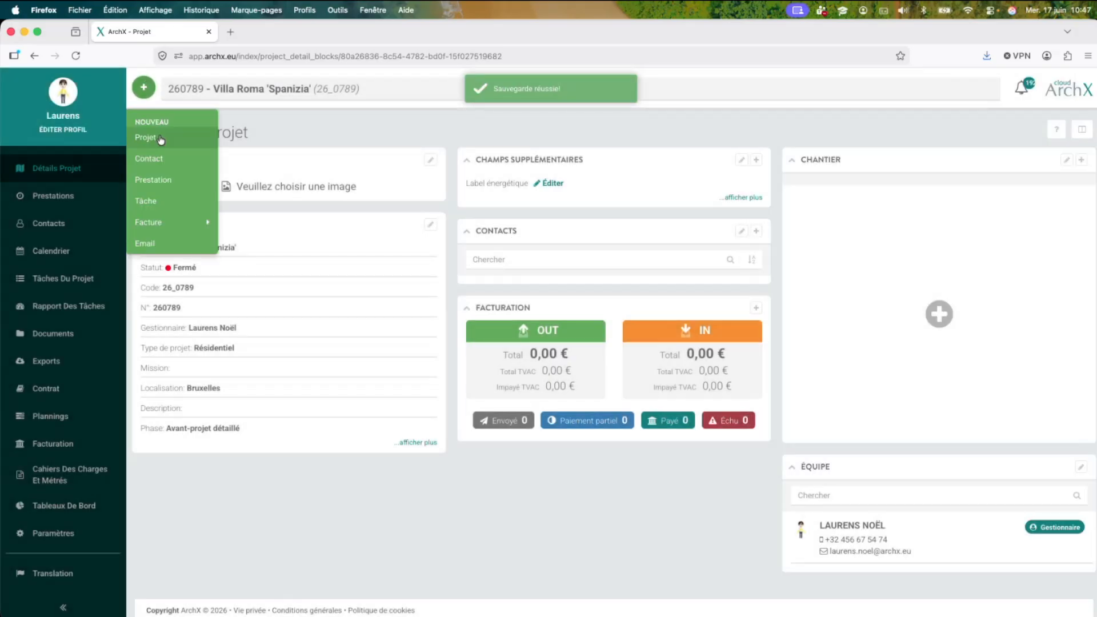
{"action": "left_click", "coordinate": [157, 180]}
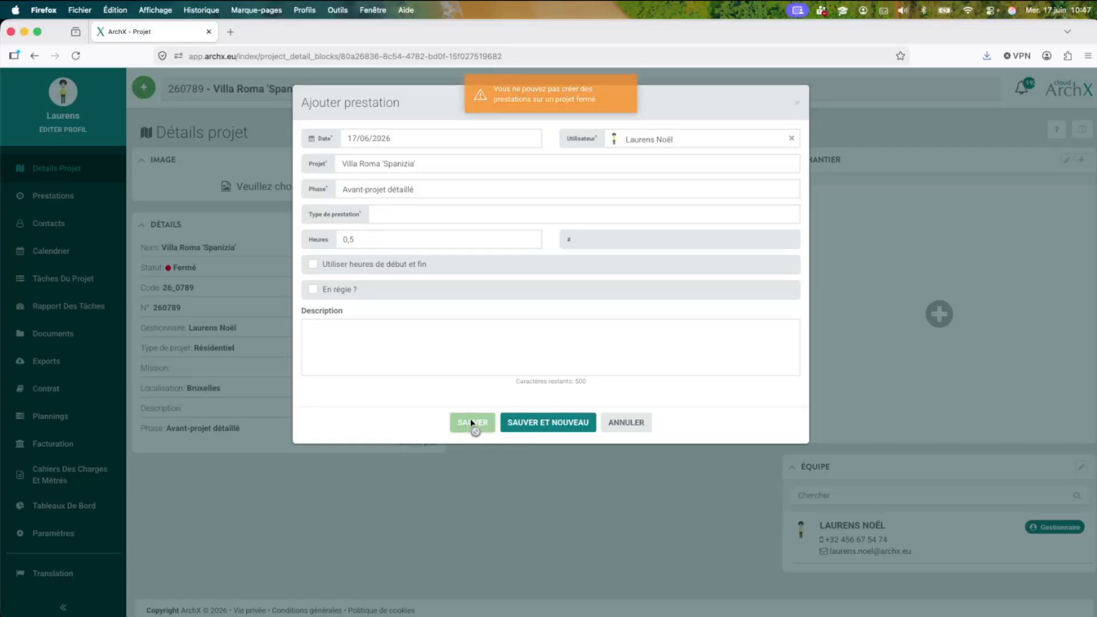
{"action": "left_click", "coordinate": [628, 422]}
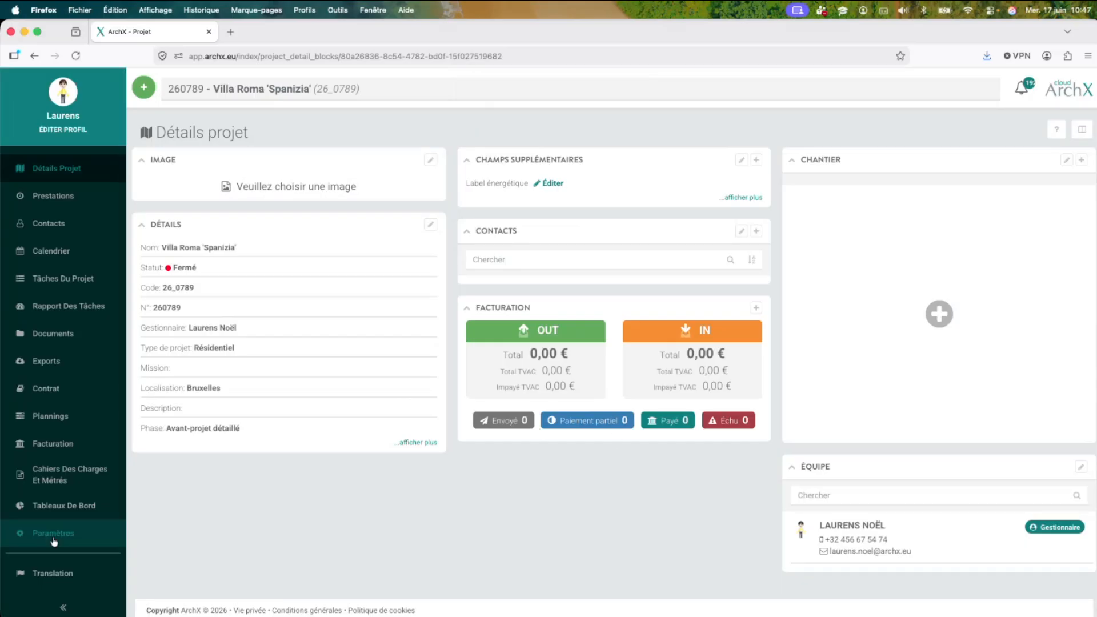
- Check the internal cost options in Paramètres, set the Etudes préliminaires phase's Réalisé to 100 % in the contract, and save the phase
{"action": "left_click", "coordinate": [52, 543]}
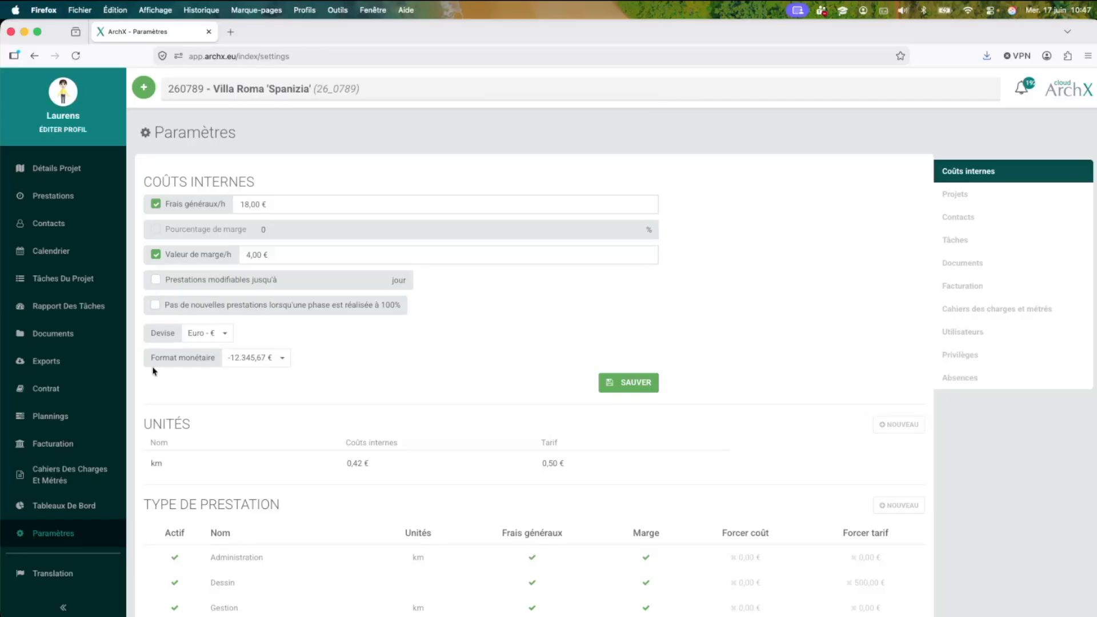
{"action": "left_click", "coordinate": [53, 382]}
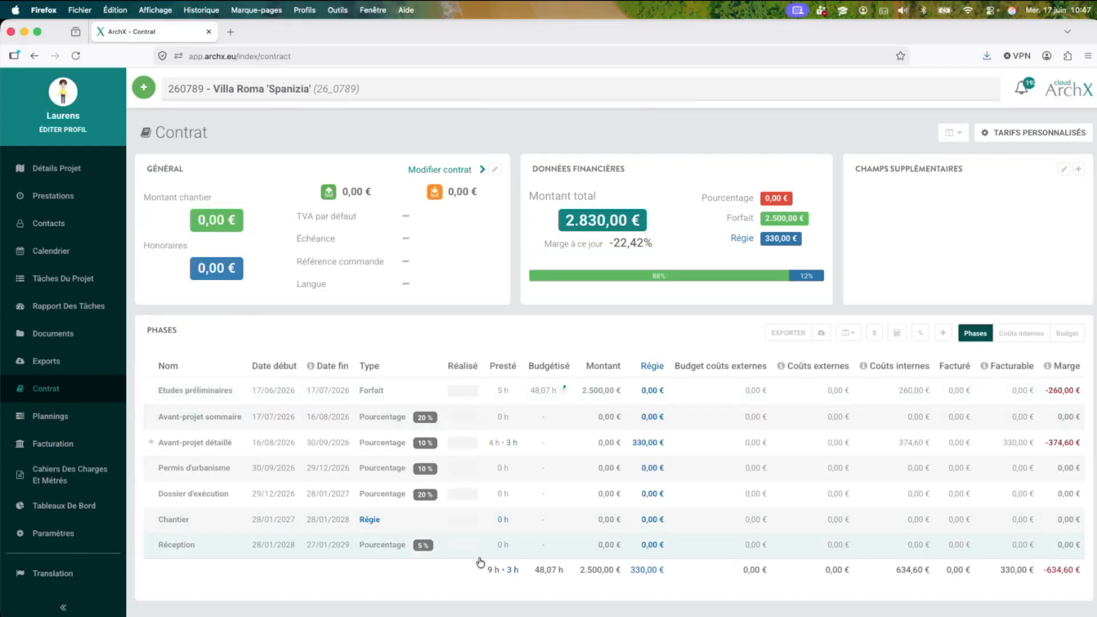
{"action": "left_click", "coordinate": [536, 397]}
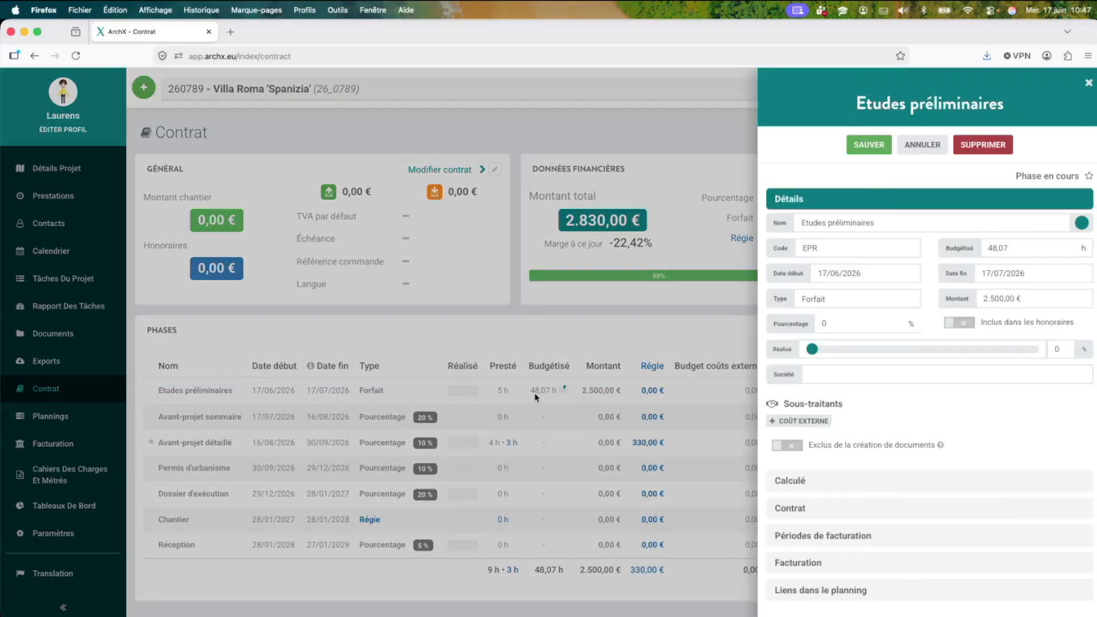
{"action": "left_click_drag", "start_coordinate": [942, 350], "coordinate": [1058, 354]}
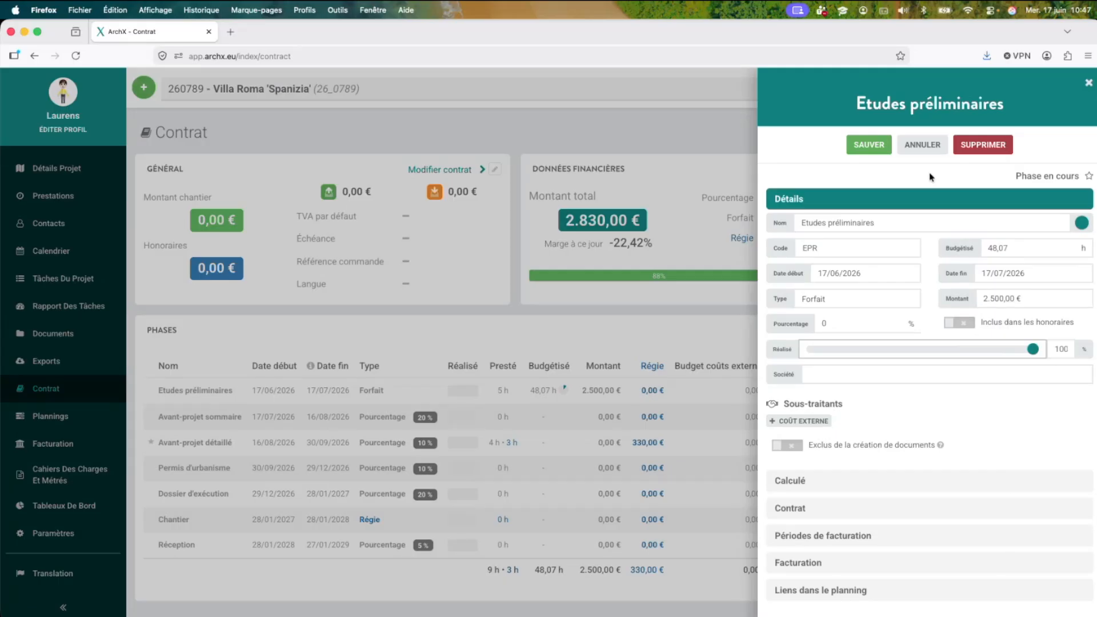
{"action": "left_click", "coordinate": [869, 145]}
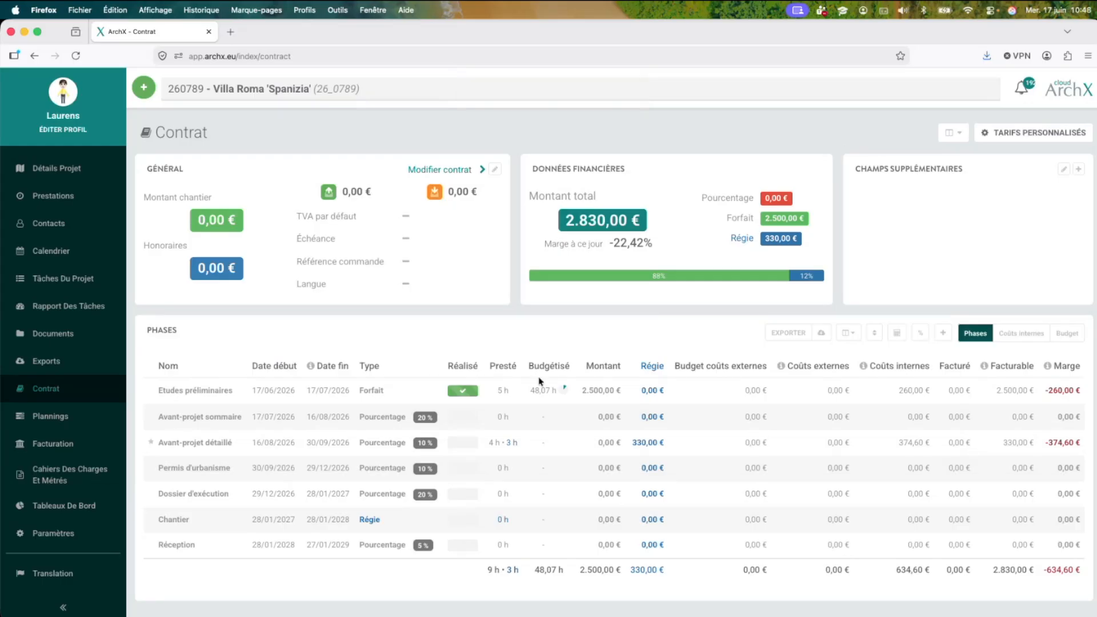
- Start another new time entry from the contract page to test whether entries are allowed, and cancel it
{"action": "left_click", "coordinate": [142, 90]}
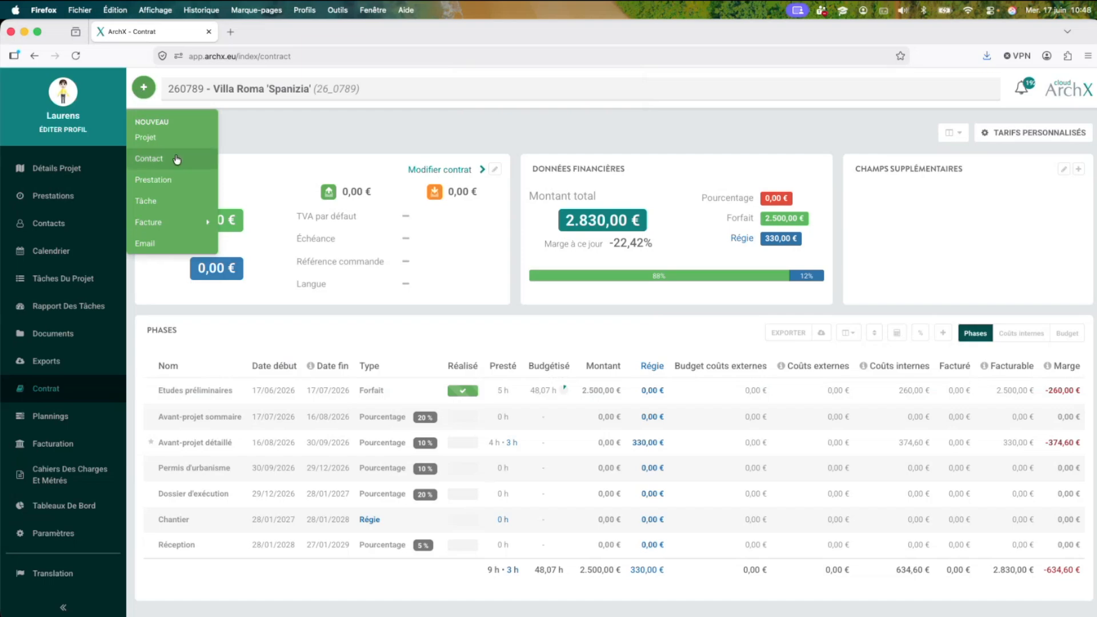
{"action": "left_click", "coordinate": [183, 185]}
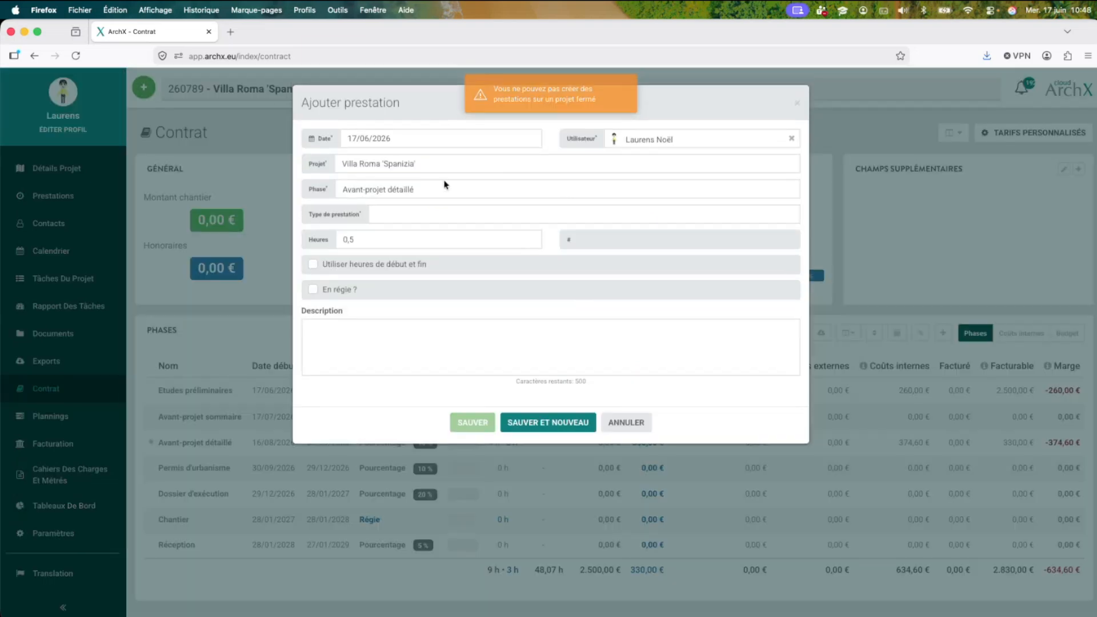
{"action": "left_click", "coordinate": [622, 422]}
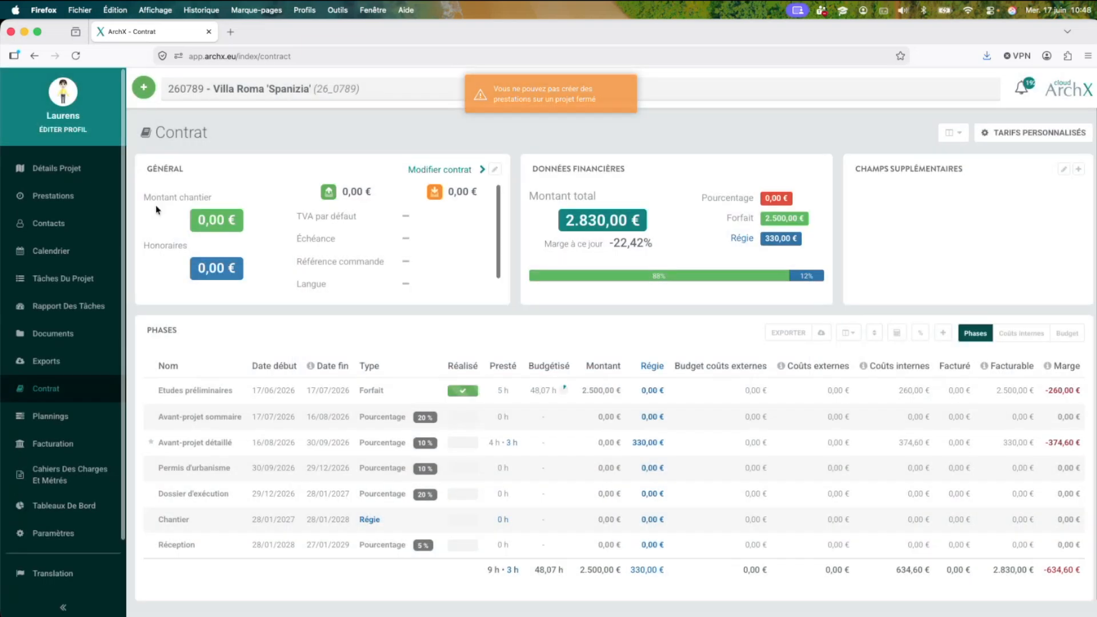
- Set the project's status back to Ouvert in its details and save
{"action": "left_click", "coordinate": [51, 168]}
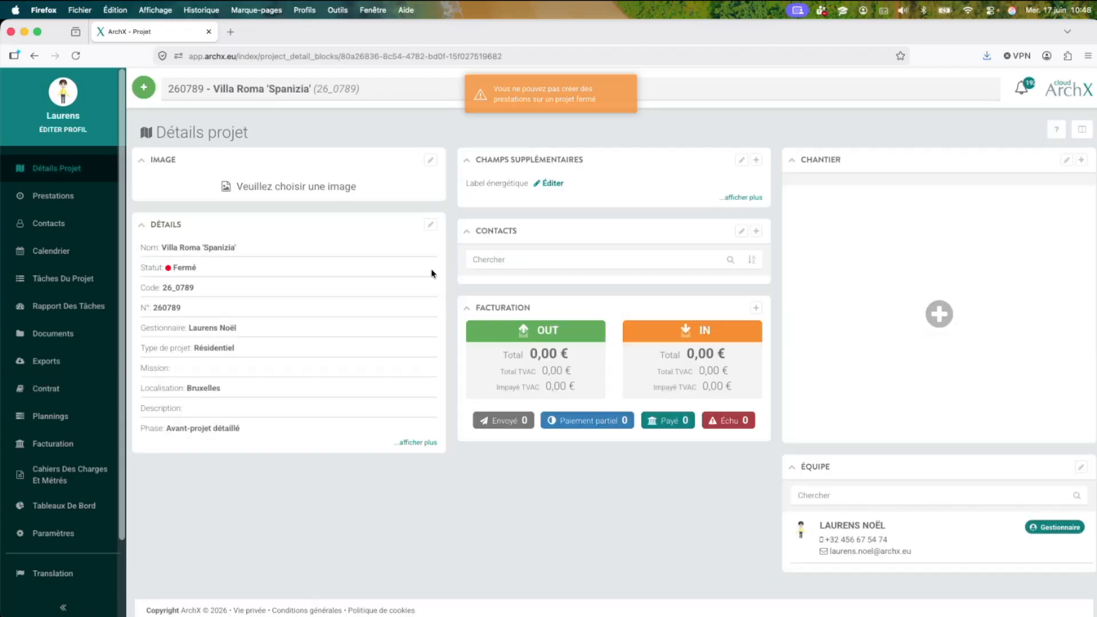
{"action": "left_click", "coordinate": [430, 224]}
{"action": "left_click", "coordinate": [835, 243]}
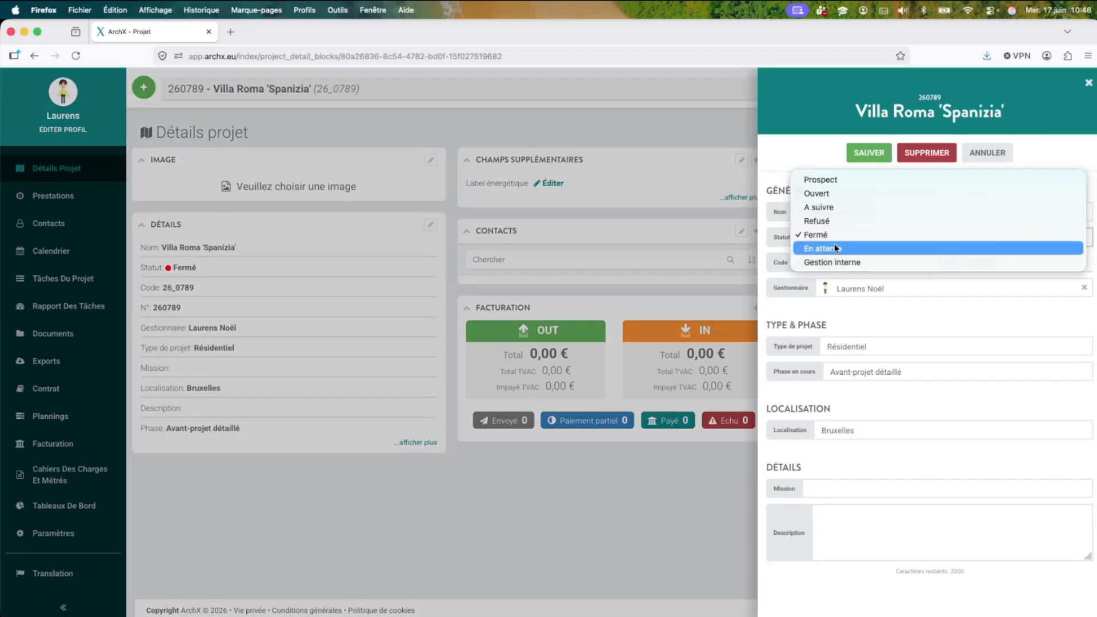
{"action": "left_click", "coordinate": [832, 191]}
{"action": "left_click", "coordinate": [868, 153]}
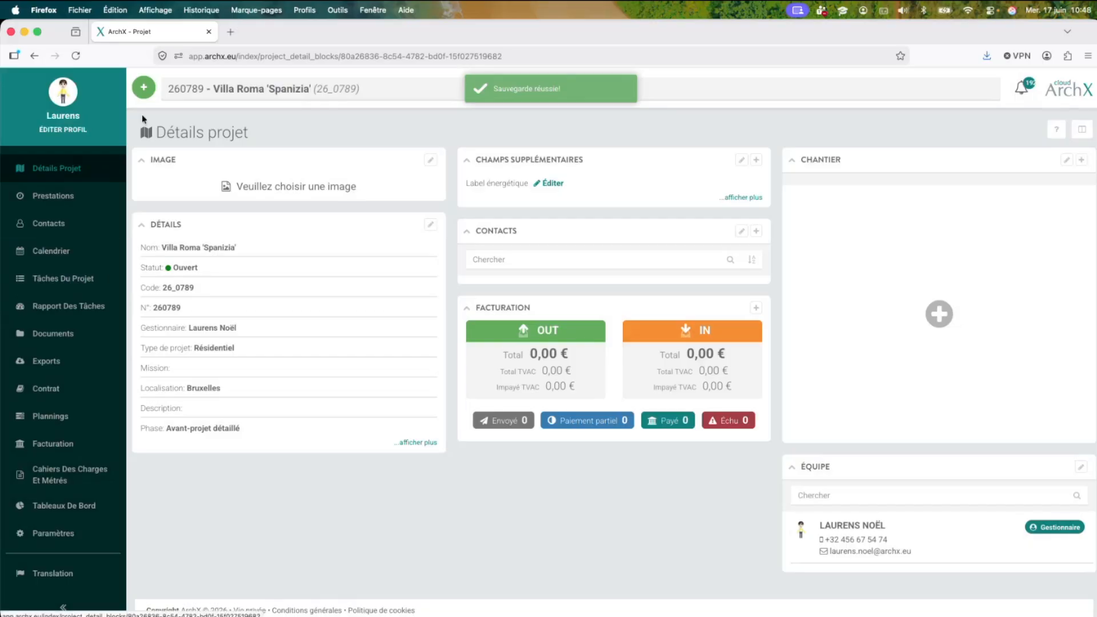
- Test a new time entry of type Dessin on the Etudes préliminaires phase from the Prestations page, and cancel it
{"action": "left_click", "coordinate": [84, 200]}
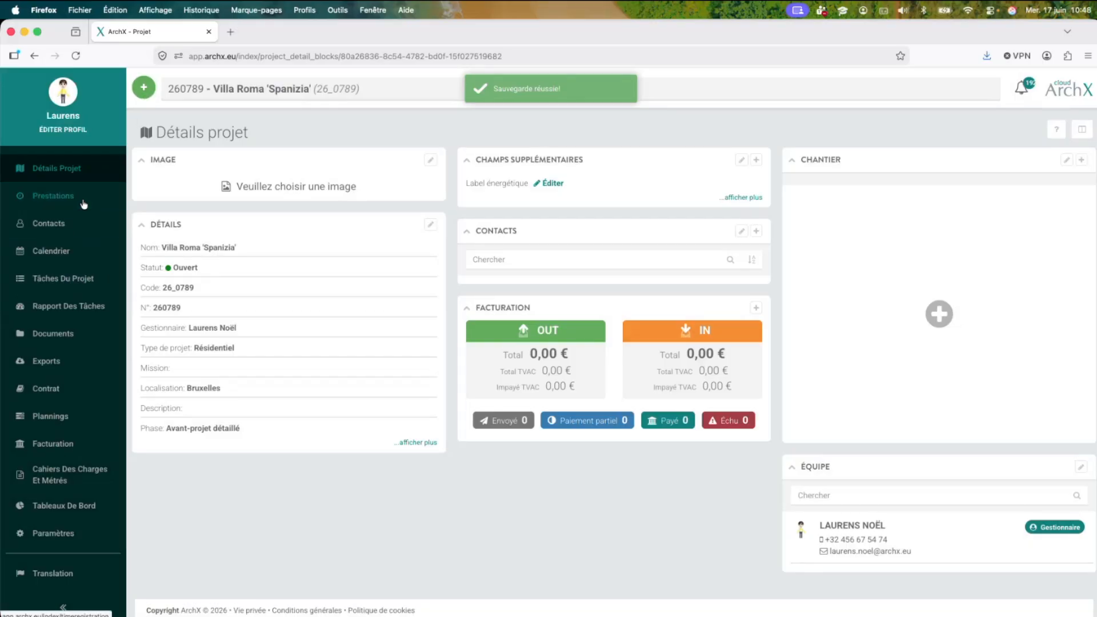
{"action": "left_click", "coordinate": [143, 87]}
{"action": "left_click", "coordinate": [153, 180]}
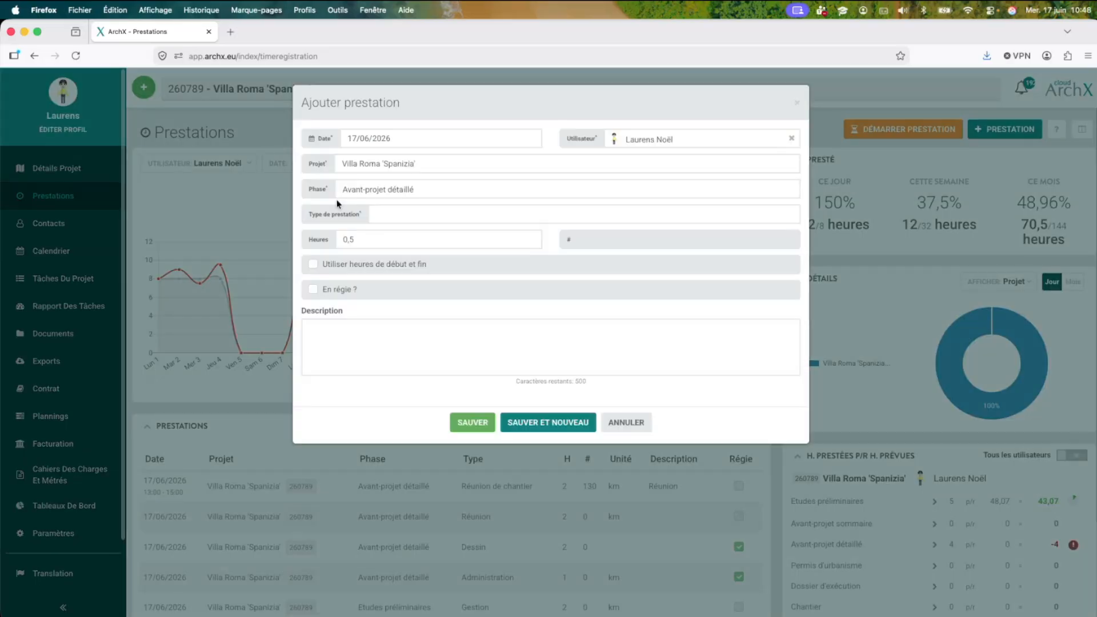
{"action": "left_click", "coordinate": [351, 188]}
{"action": "left_click", "coordinate": [439, 216]}
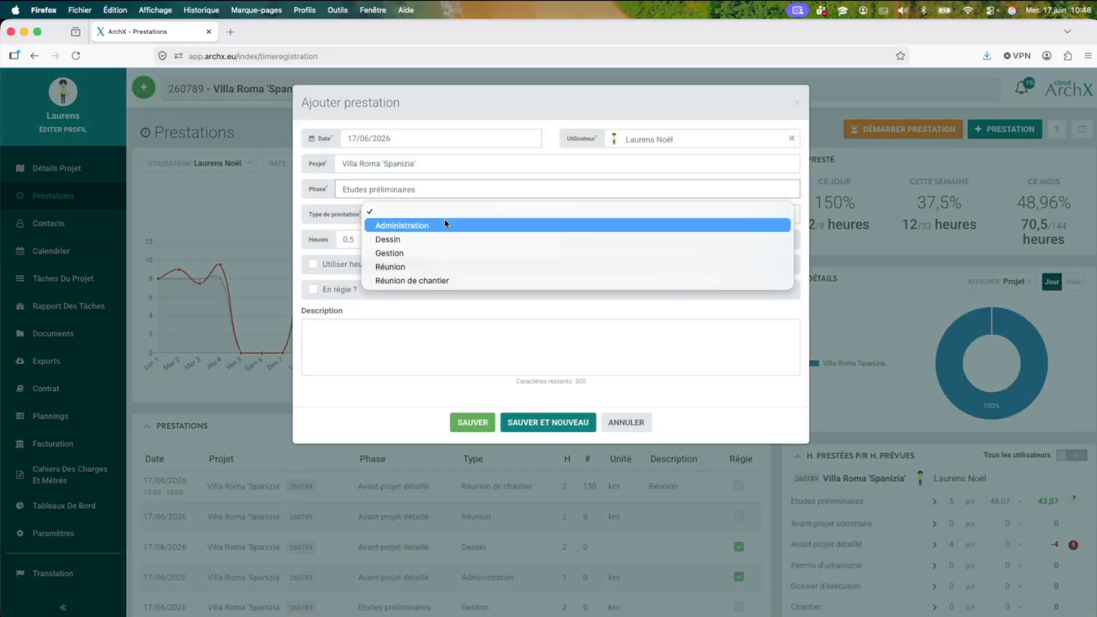
{"action": "left_click", "coordinate": [430, 245]}
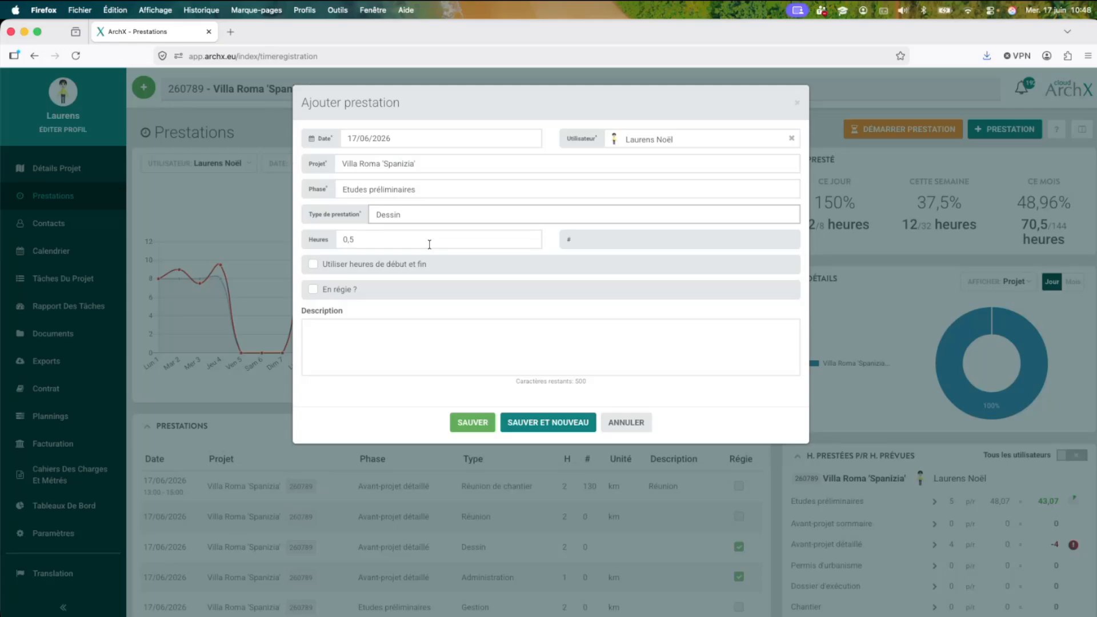
{"action": "left_click", "coordinate": [644, 421]}
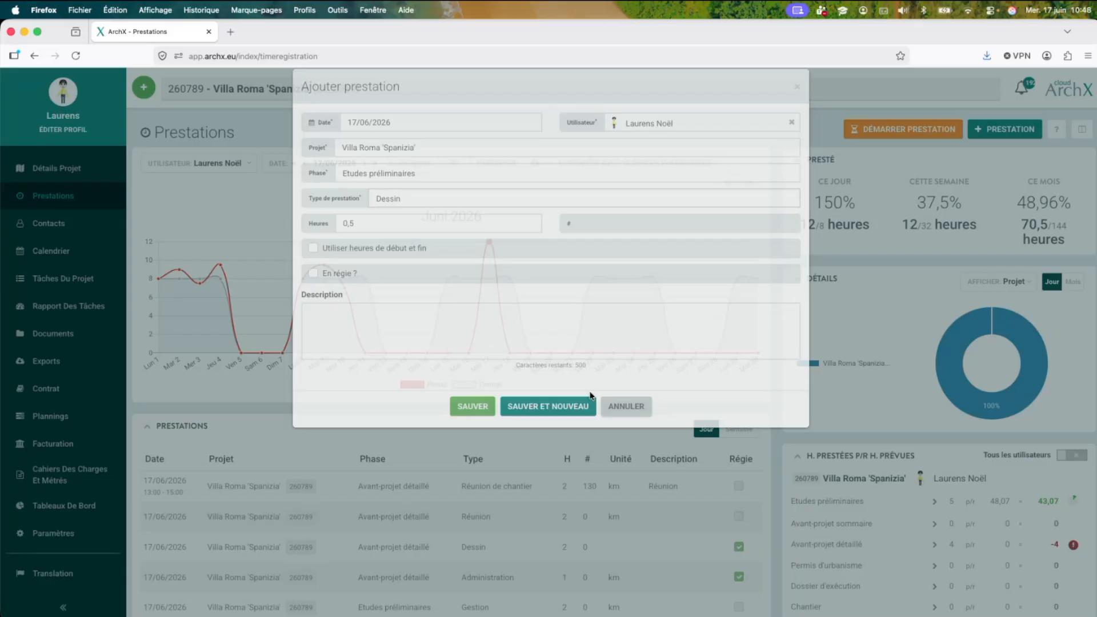
- Check who is set as Gestionnaire in the project details
{"action": "left_click", "coordinate": [104, 171]}
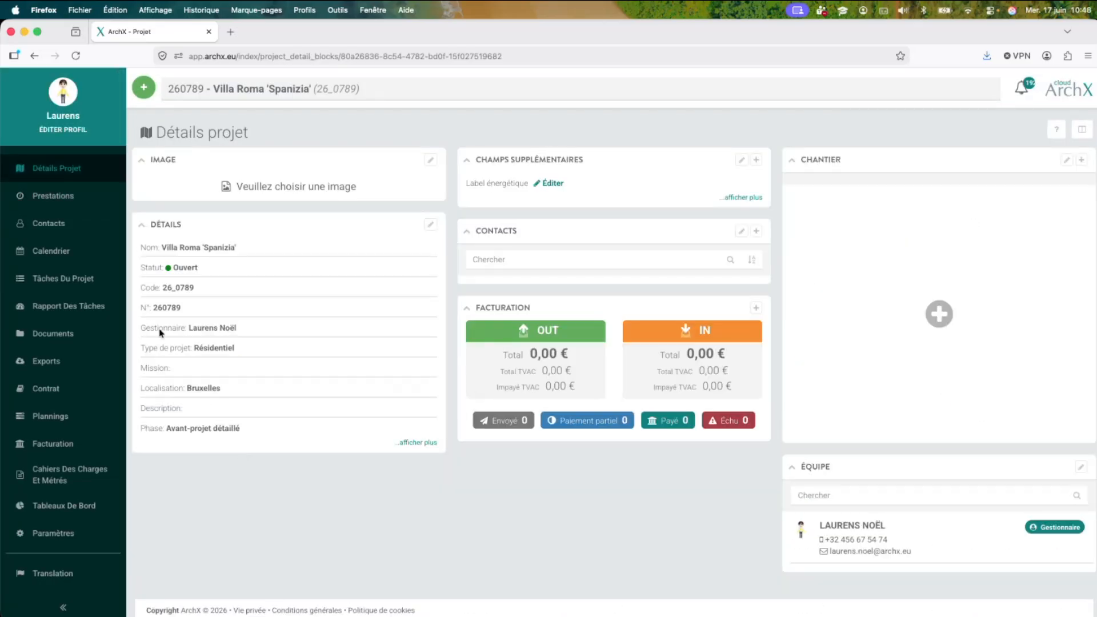
{"action": "left_click_drag", "start_coordinate": [146, 331], "coordinate": [237, 332]}
{"action": "left_click", "coordinate": [237, 332]}
- Enable 'Pas de nouvelles prestations lorsqu'une phase est réalisée à 100%' in the internal cost settings and save
{"action": "left_click", "coordinate": [91, 536]}
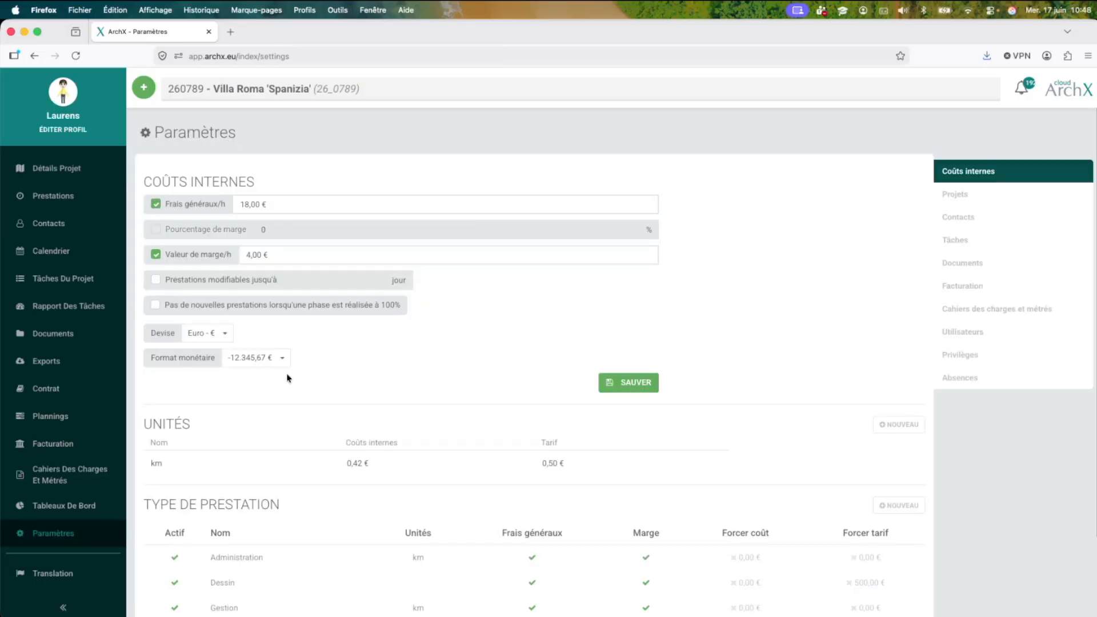
{"action": "left_click", "coordinate": [201, 306]}
{"action": "left_click", "coordinate": [651, 378]}
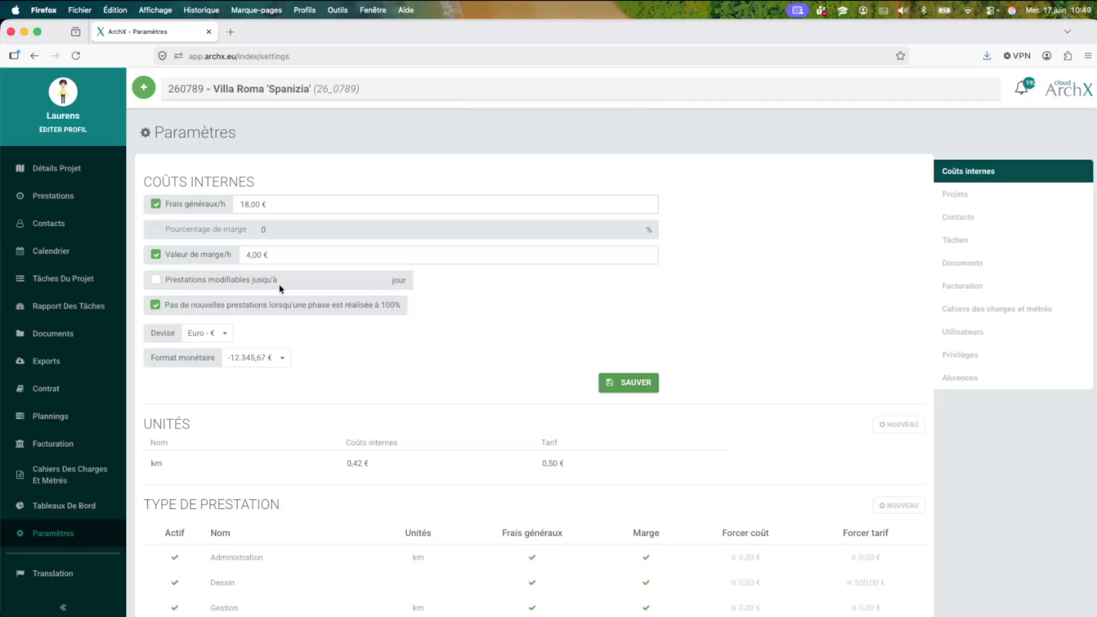
- Try enabling 'Prestations modifiables jusqu'à' with a limit of 7 days in the internal cost settings
{"action": "left_click", "coordinate": [241, 283]}
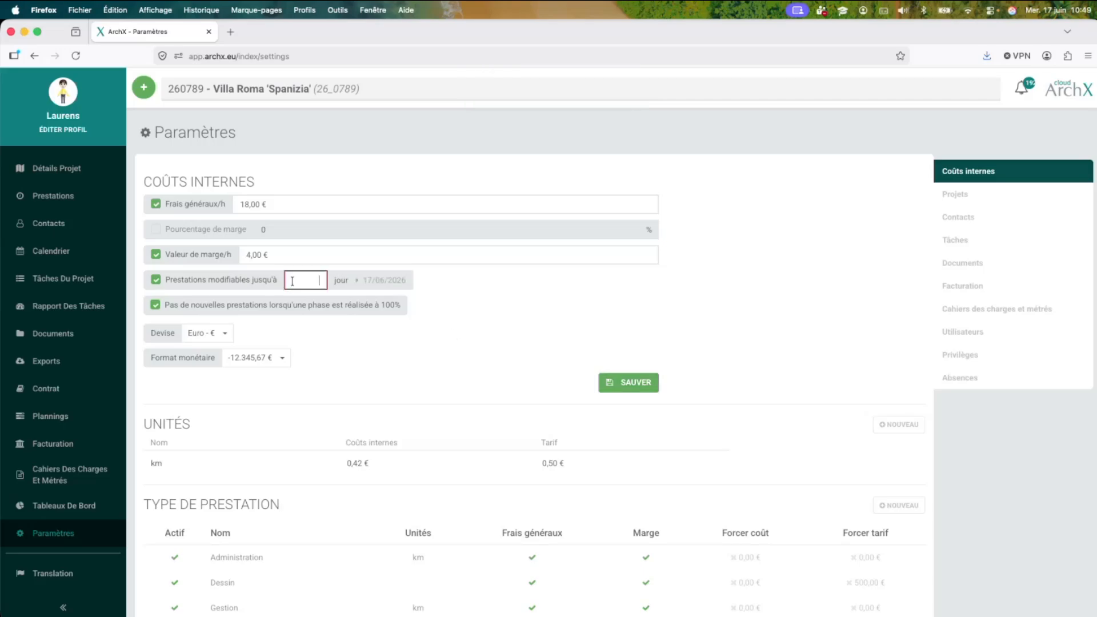
{"action": "type", "text": "7"}
{"action": "left_click", "coordinate": [360, 280]}
- Open the Prestations dashboard for the office and limit the monthly report to Janvier 2026
{"action": "left_click", "coordinate": [80, 505]}
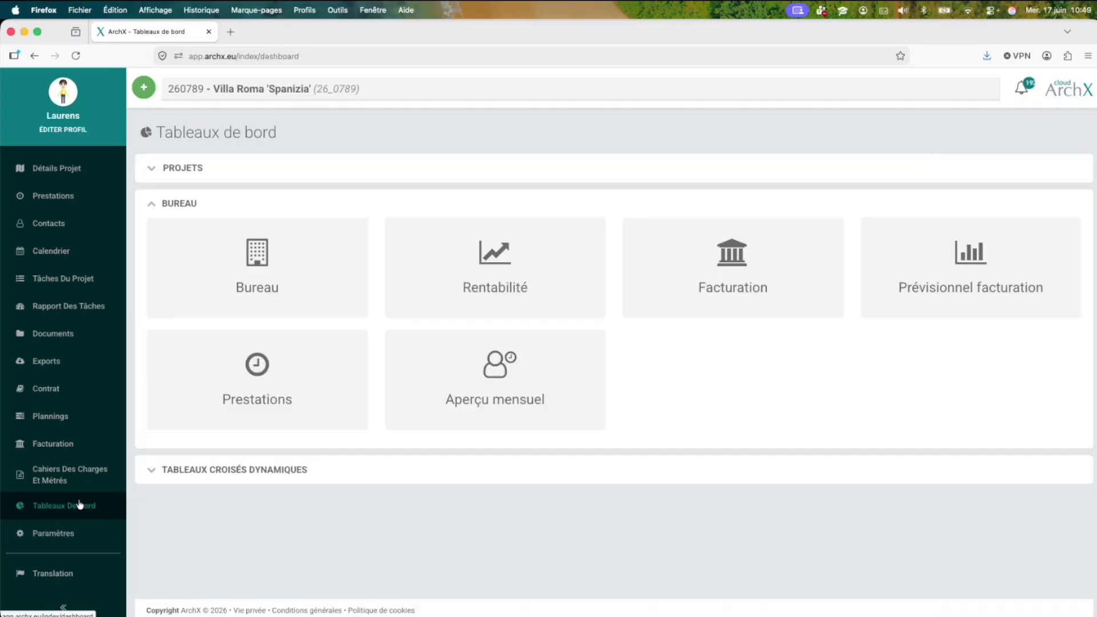
{"action": "left_click", "coordinate": [258, 397]}
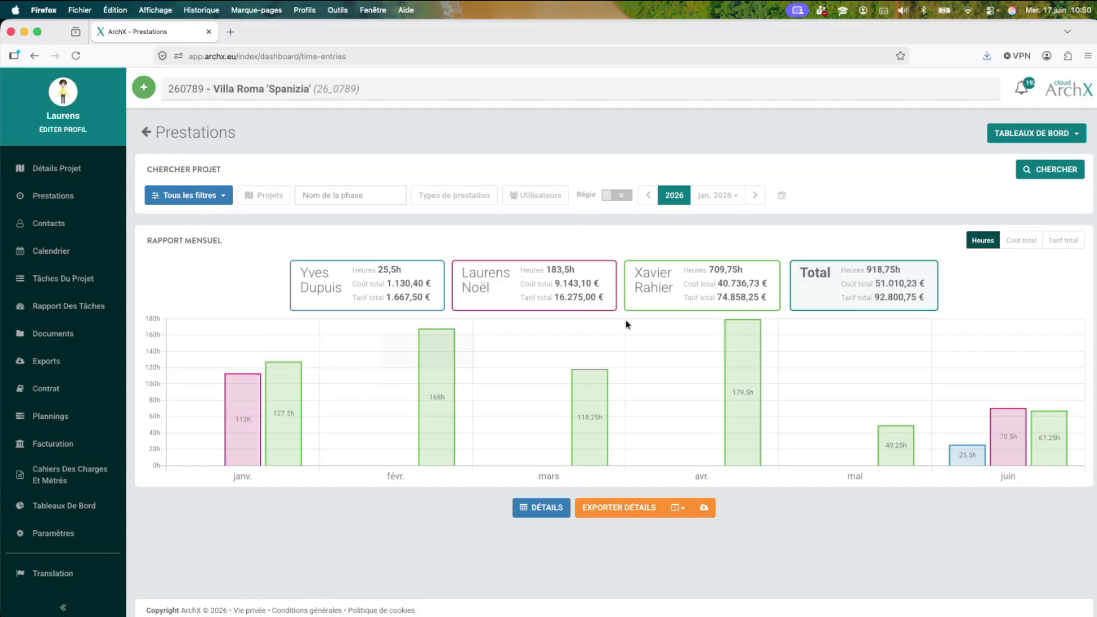
{"action": "left_click", "coordinate": [723, 198]}
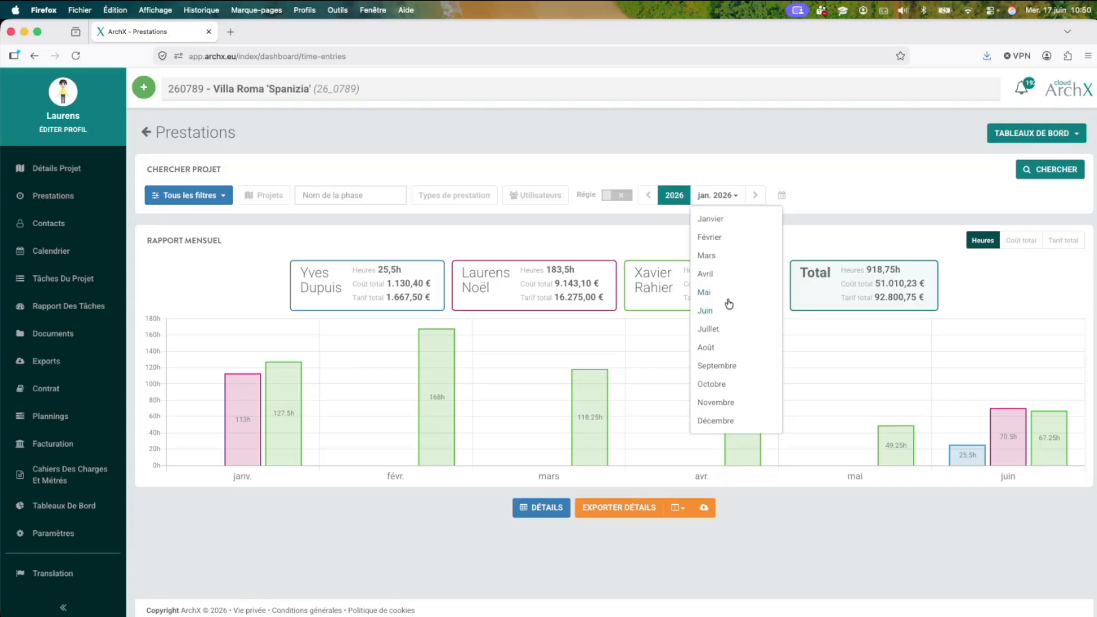
{"action": "left_click", "coordinate": [713, 225]}
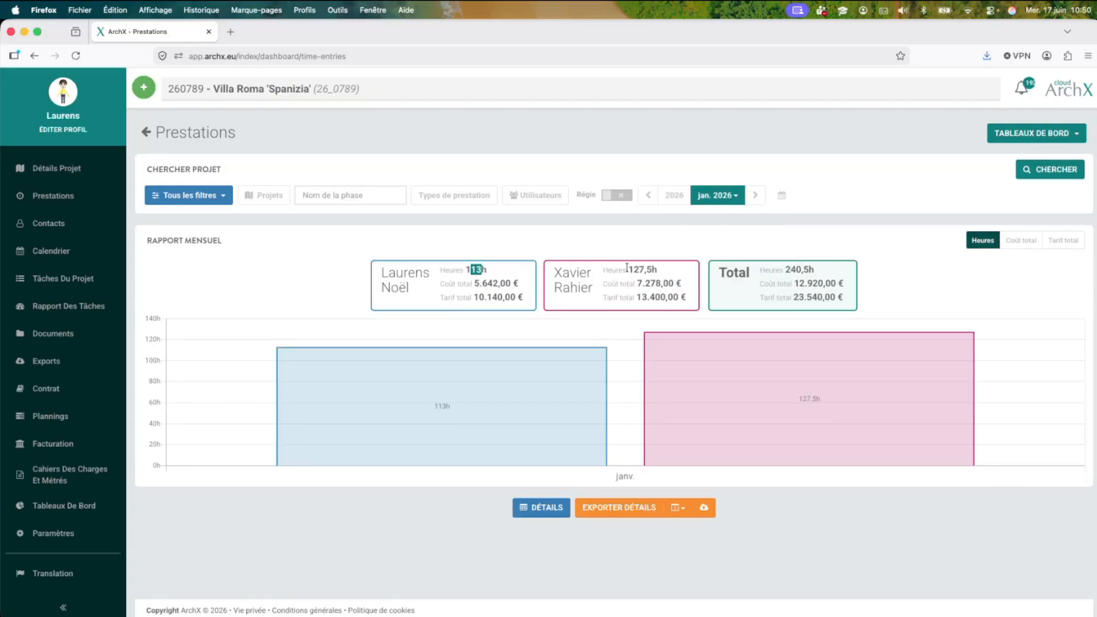
- Compare the January hours and total costs of the two users in the monthly report
{"action": "left_click_drag", "start_coordinate": [629, 270], "coordinate": [655, 269]}
{"action": "left_click_drag", "start_coordinate": [486, 284], "coordinate": [513, 285]}
{"action": "left_click_drag", "start_coordinate": [649, 283], "coordinate": [691, 291]}
{"action": "left_click", "coordinate": [704, 252]}
{"action": "mouse_move", "coordinate": [974, 322]}
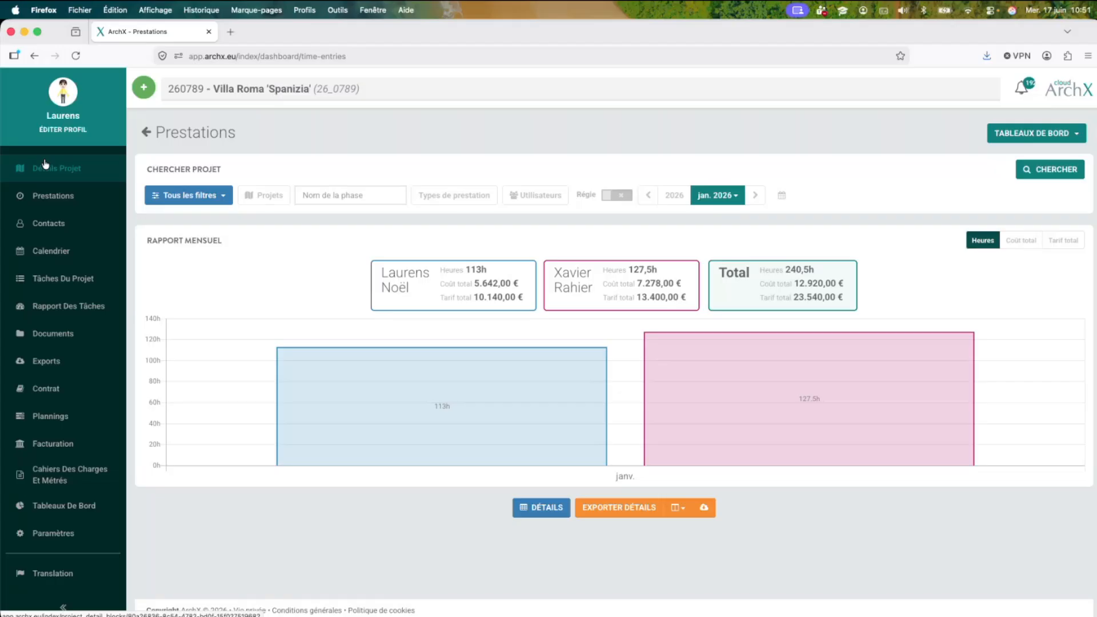
- Open the Tâches section of the settings and expand the 1- ETUDES PRELIMINAIRES task template
{"action": "left_click", "coordinate": [53, 533]}
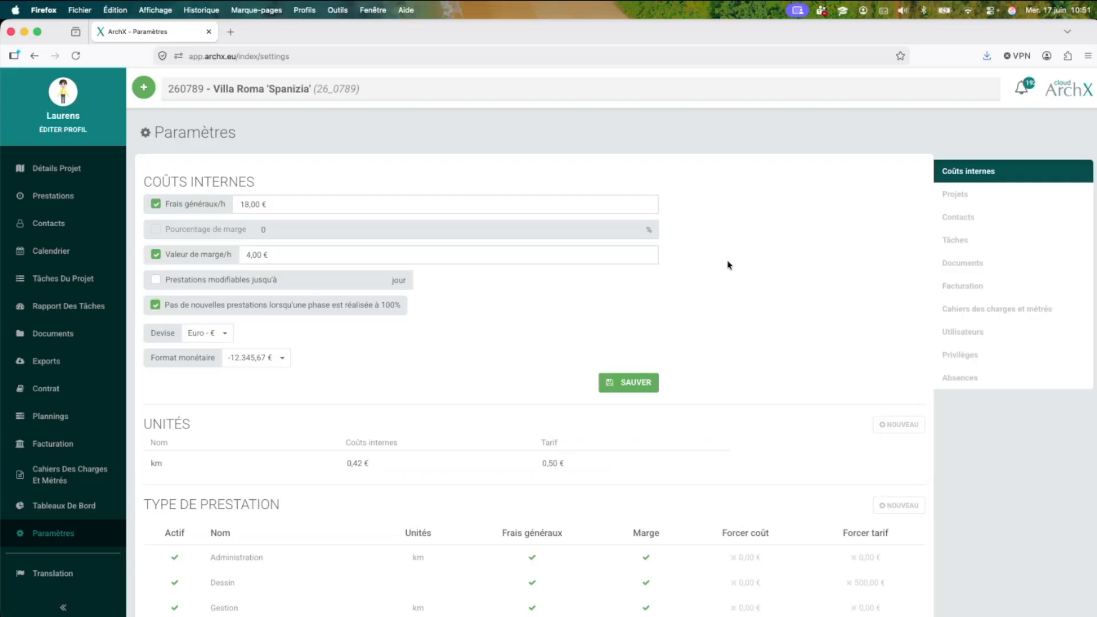
{"action": "left_click", "coordinate": [45, 388]}
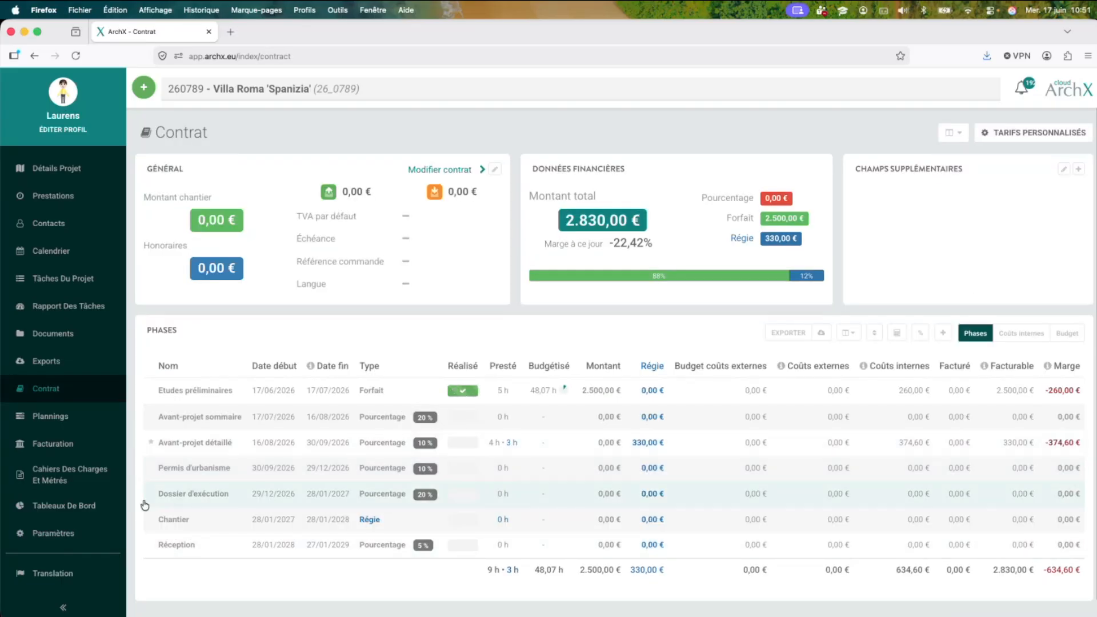
{"action": "left_click", "coordinate": [51, 533]}
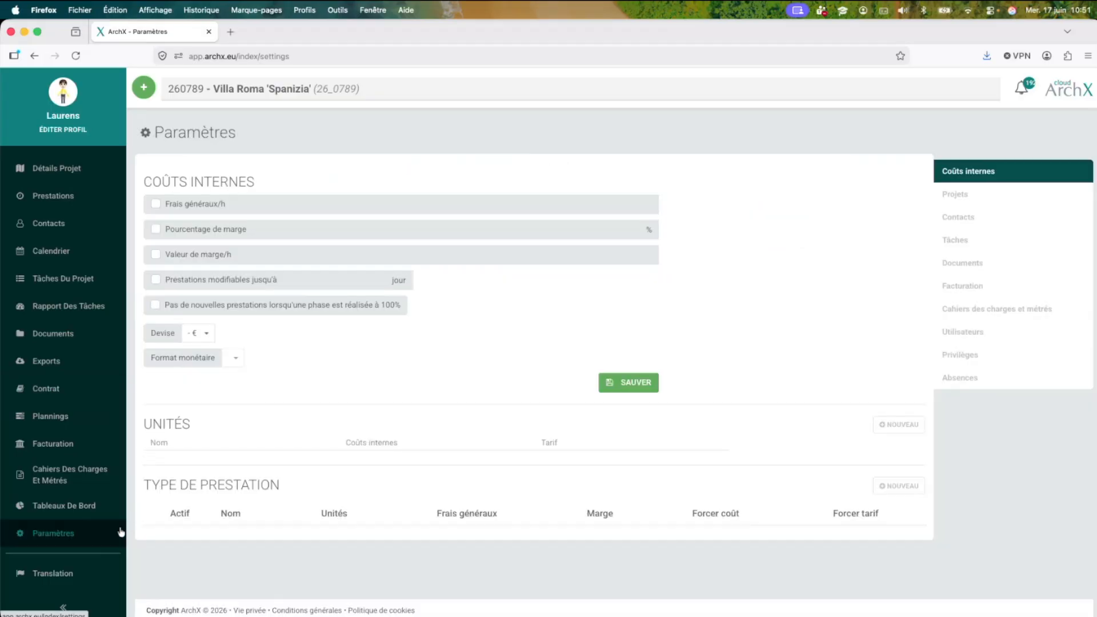
{"action": "left_click", "coordinate": [1007, 243]}
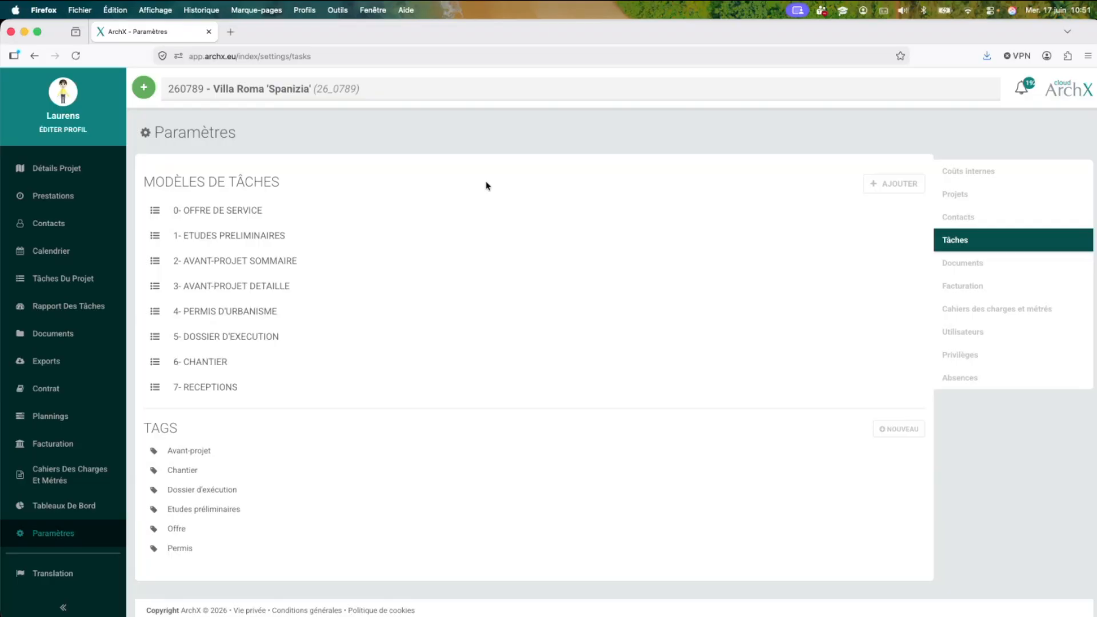
{"action": "left_click", "coordinate": [299, 260]}
{"action": "left_click", "coordinate": [308, 232]}
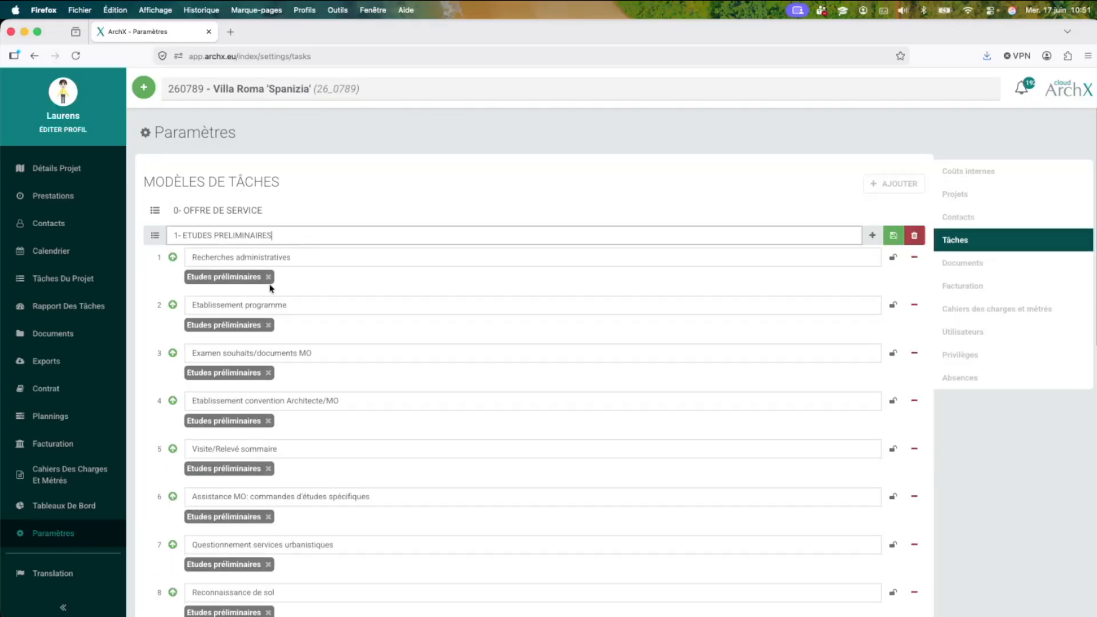
- Review the tasks and tags of the 1- ETUDES PRELIMINAIRES template, and collapse it
{"action": "scroll", "coordinate": [334, 283], "scroll_direction": "down", "scroll_amount": 1}
{"action": "scroll", "coordinate": [334, 284], "scroll_direction": "down", "scroll_amount": 3}
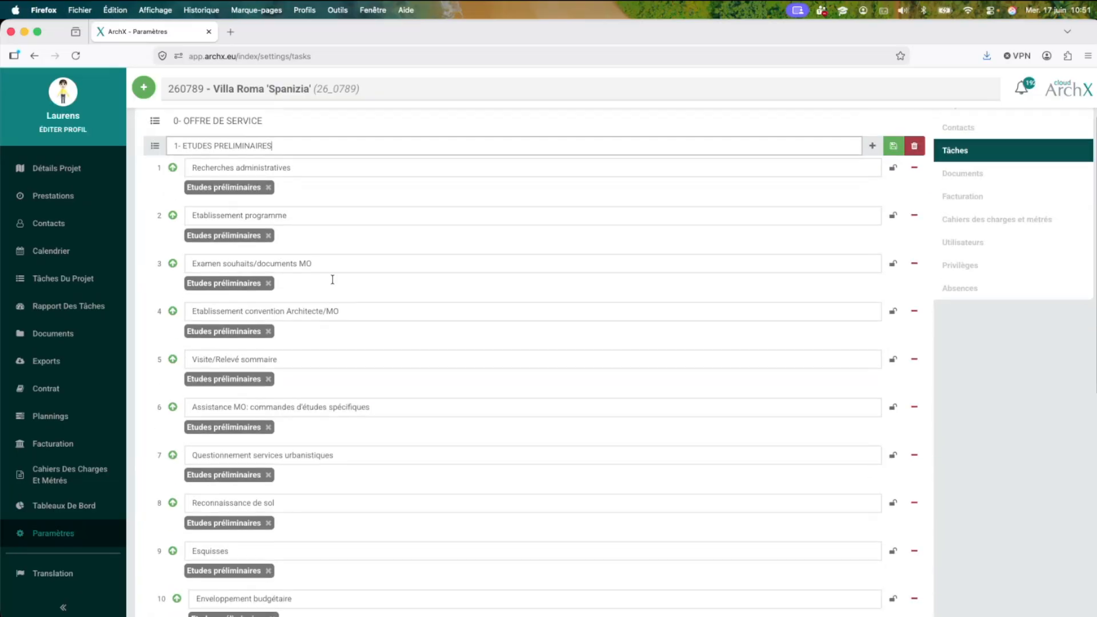
{"action": "scroll", "coordinate": [335, 279], "scroll_direction": "down", "scroll_amount": 2}
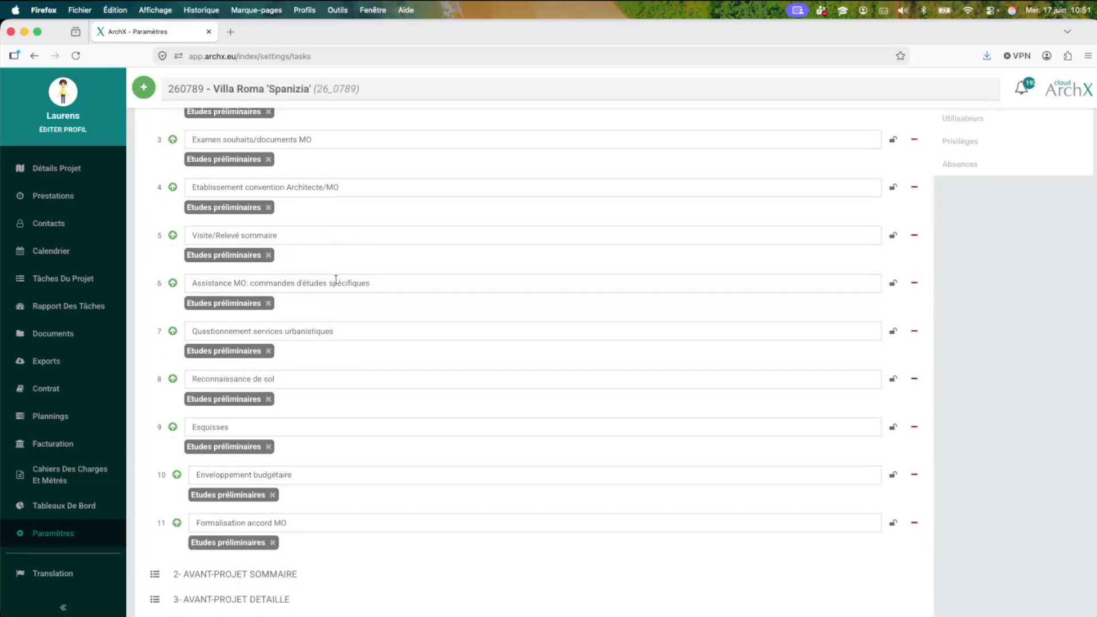
{"action": "scroll", "coordinate": [336, 279], "scroll_direction": "up", "scroll_amount": 4}
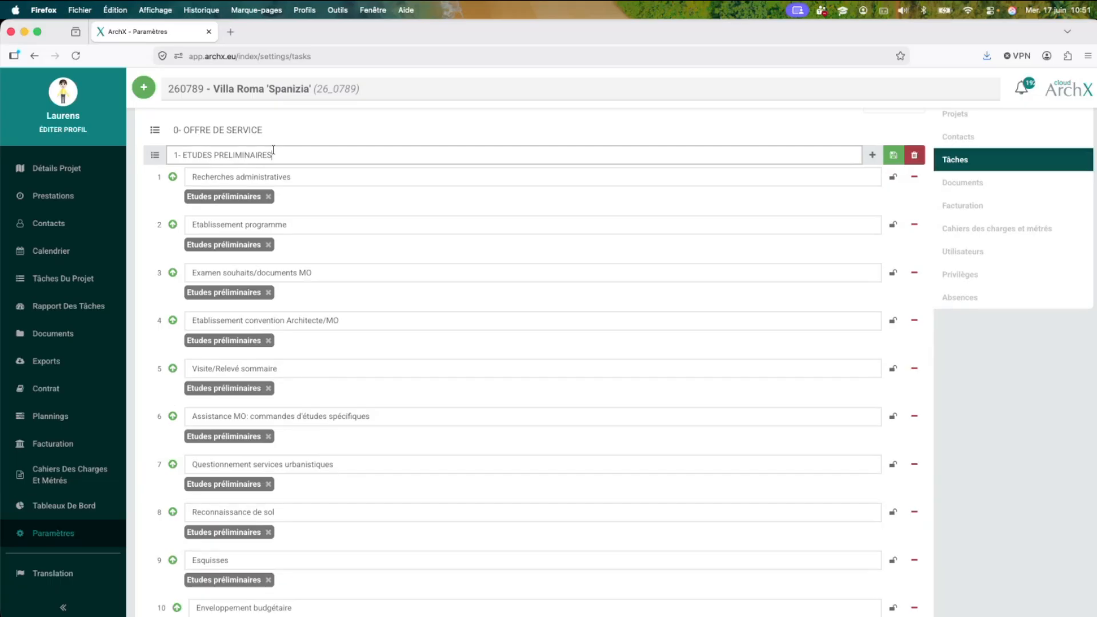
{"action": "scroll", "coordinate": [273, 150], "scroll_direction": "up", "scroll_amount": 1}
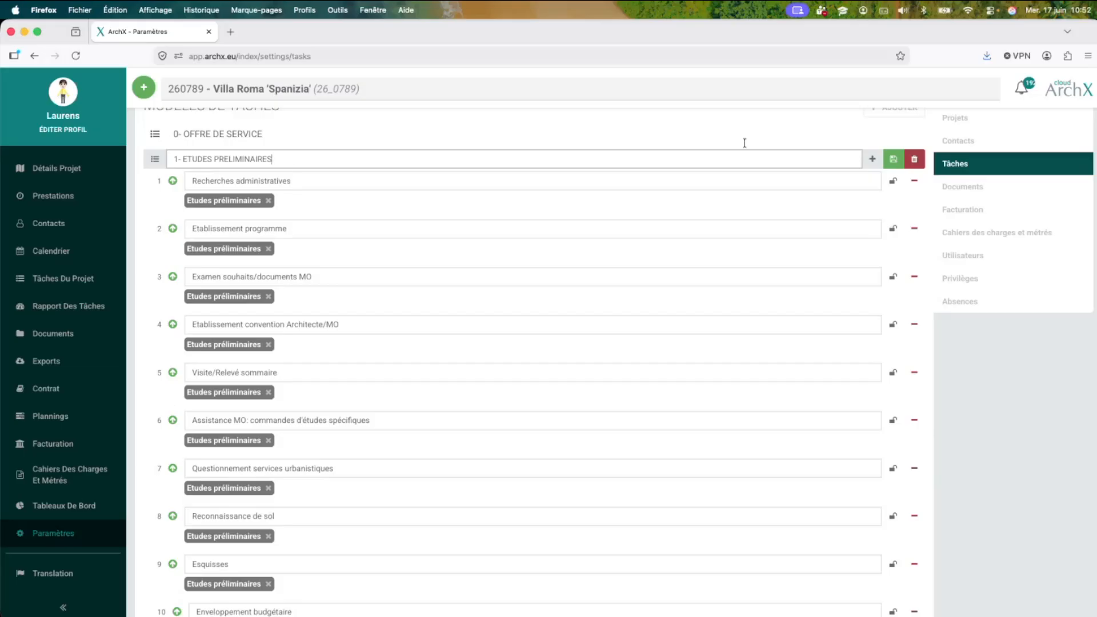
{"action": "scroll", "coordinate": [744, 143], "scroll_direction": "up", "scroll_amount": 2}
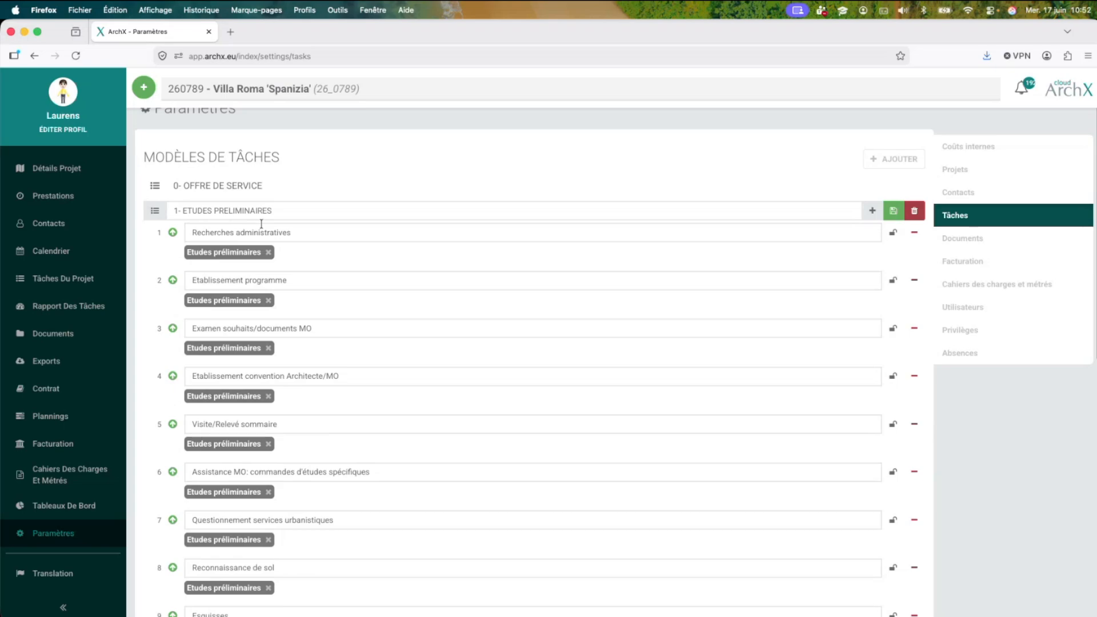
{"action": "left_click", "coordinate": [162, 212]}
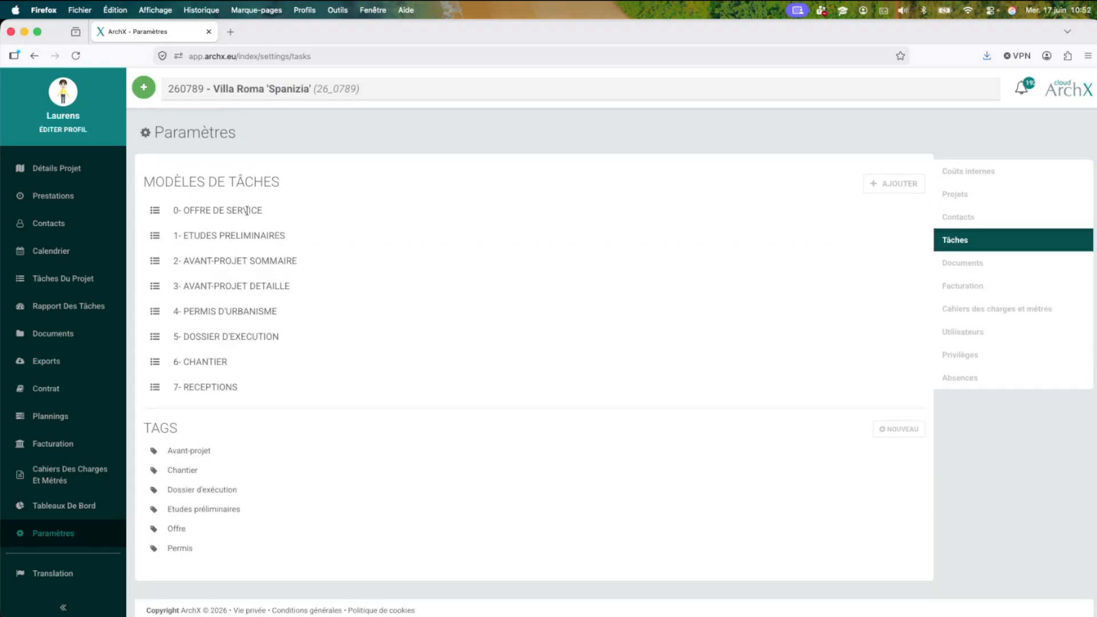
- Add a task template named Après-vente with two blank task lines, and open the first line's details
{"action": "left_click", "coordinate": [261, 412]}
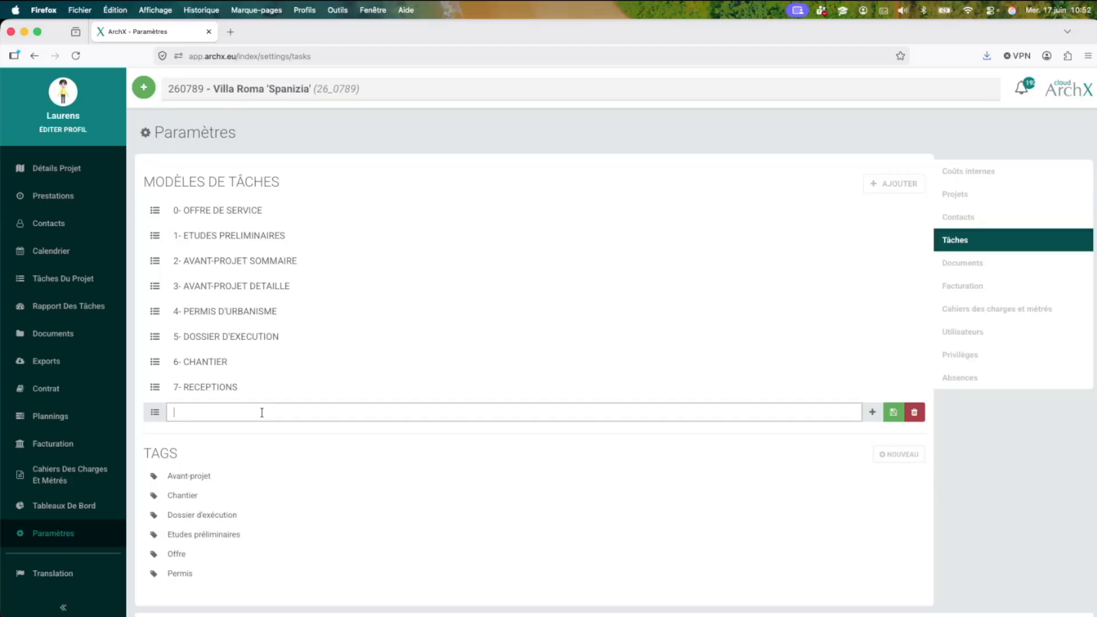
{"action": "type", "text": "Après-vente"}
{"action": "left_click", "coordinate": [872, 412]}
{"action": "left_click", "coordinate": [420, 433]}
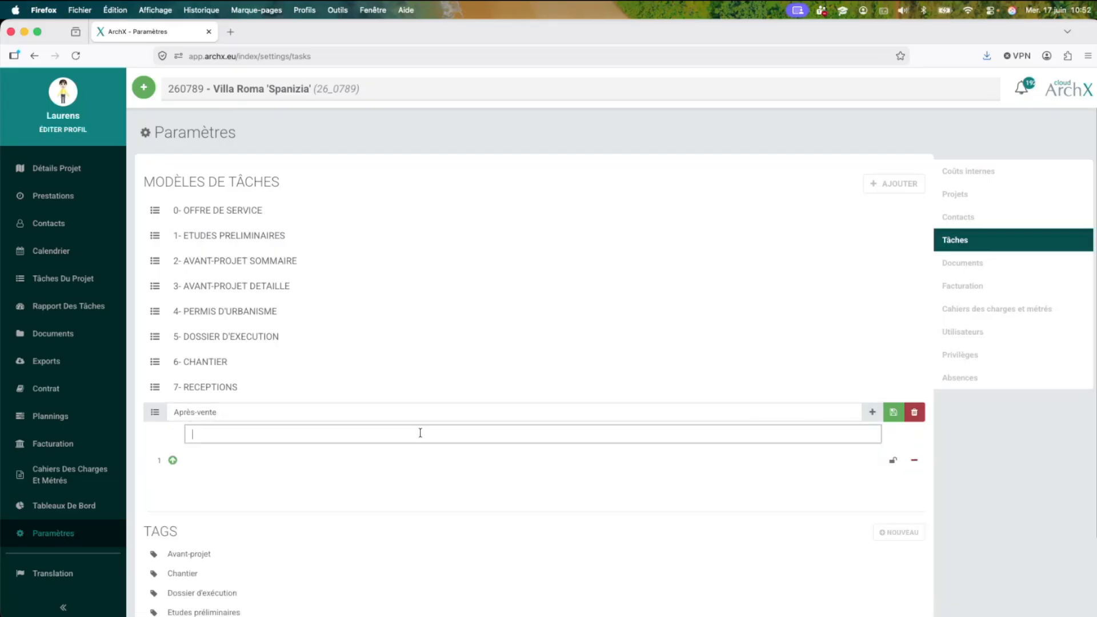
{"action": "left_click", "coordinate": [871, 412]}
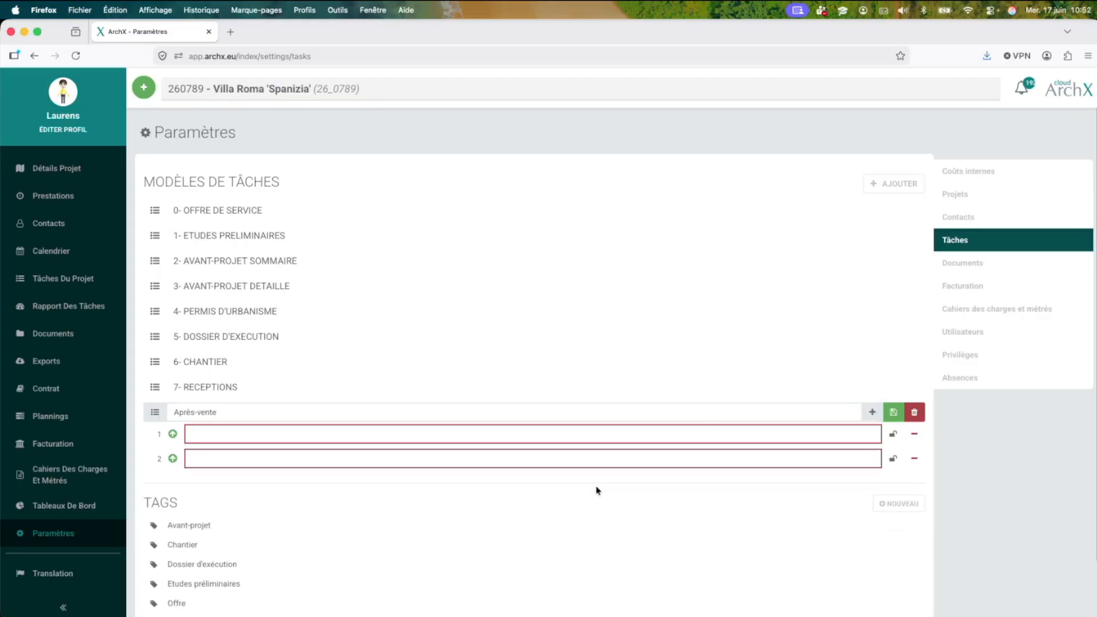
{"action": "left_click", "coordinate": [543, 436]}
- Delete the Après-vente task template
{"action": "scroll", "coordinate": [559, 485], "scroll_direction": "down", "scroll_amount": 3}
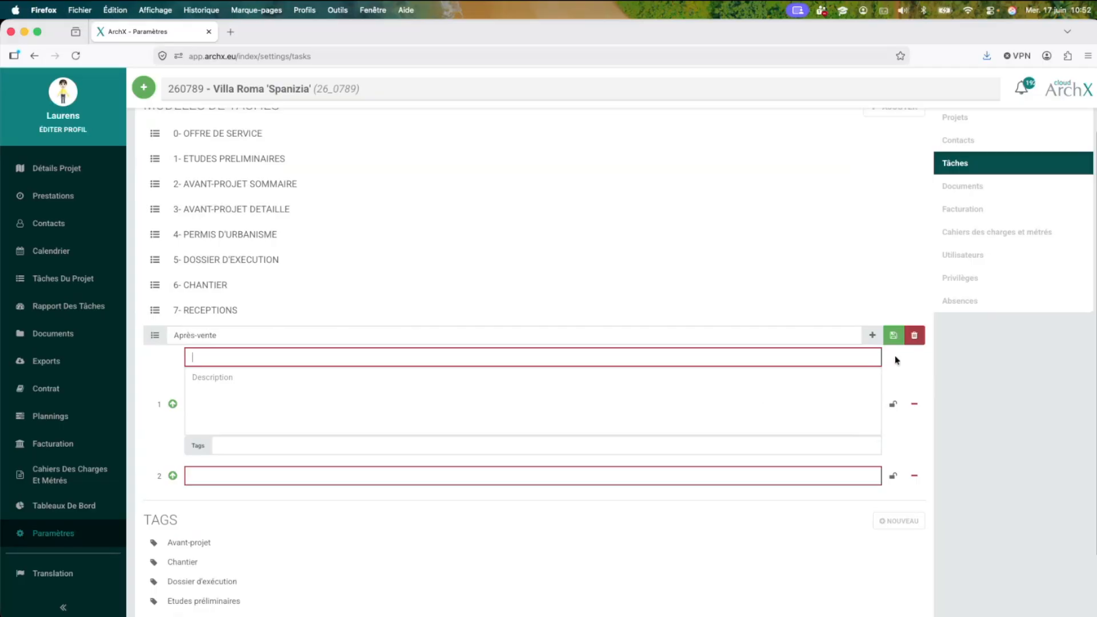
{"action": "left_click", "coordinate": [912, 339]}
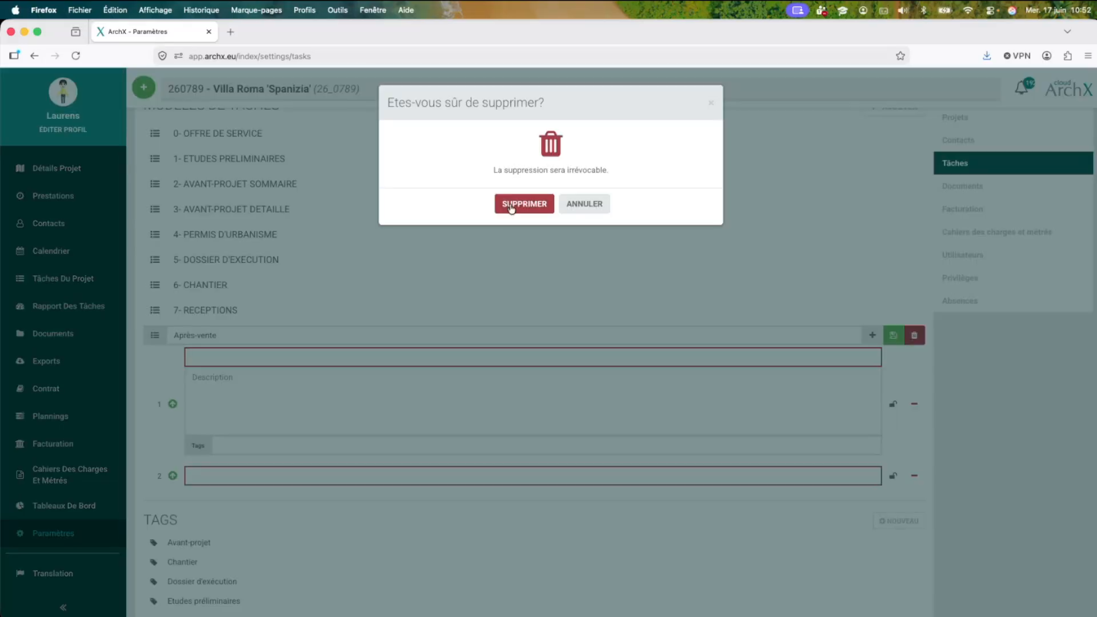
{"action": "left_click", "coordinate": [512, 204]}
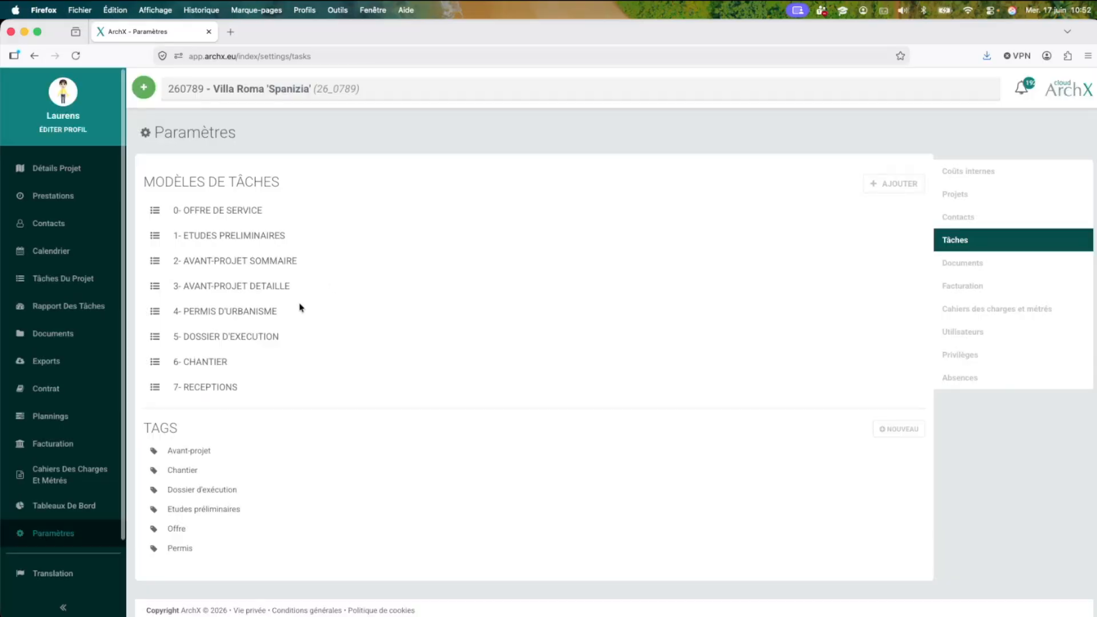
- Expand the 1- ETUDES PRELIMINAIRES template again and examine its tasks, the remaining templates and the tag list
{"action": "left_click", "coordinate": [244, 237]}
{"action": "scroll", "coordinate": [341, 347], "scroll_direction": "down", "scroll_amount": 2}
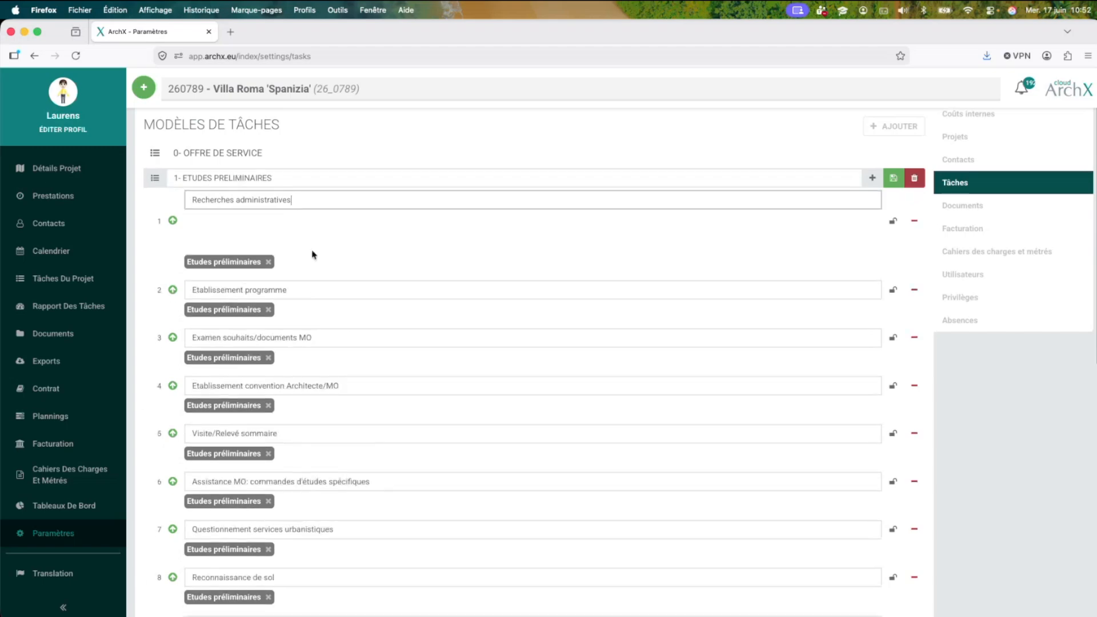
{"action": "left_click", "coordinate": [266, 202]}
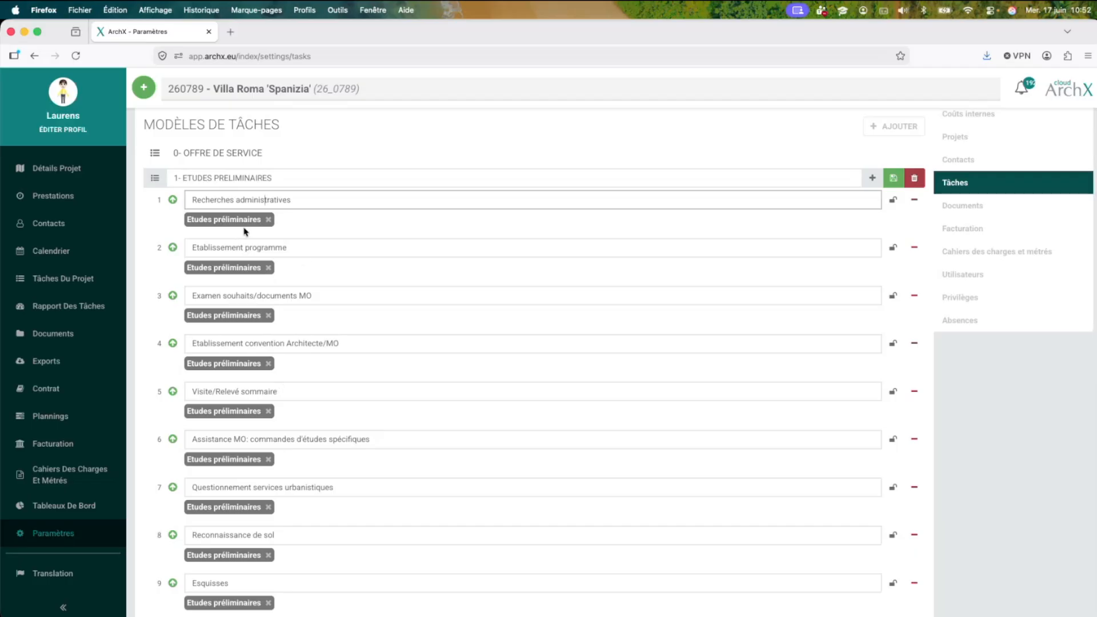
{"action": "scroll", "coordinate": [244, 288], "scroll_direction": "down", "scroll_amount": 5}
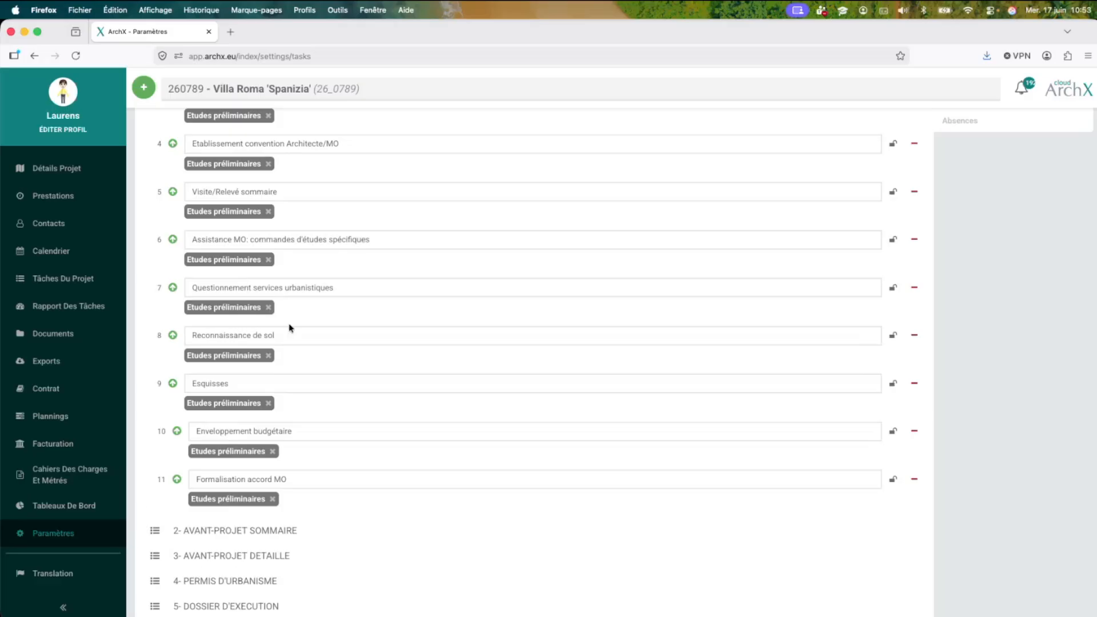
{"action": "scroll", "coordinate": [294, 326], "scroll_direction": "down", "scroll_amount": 3}
{"action": "scroll", "coordinate": [308, 325], "scroll_direction": "down", "scroll_amount": 2}
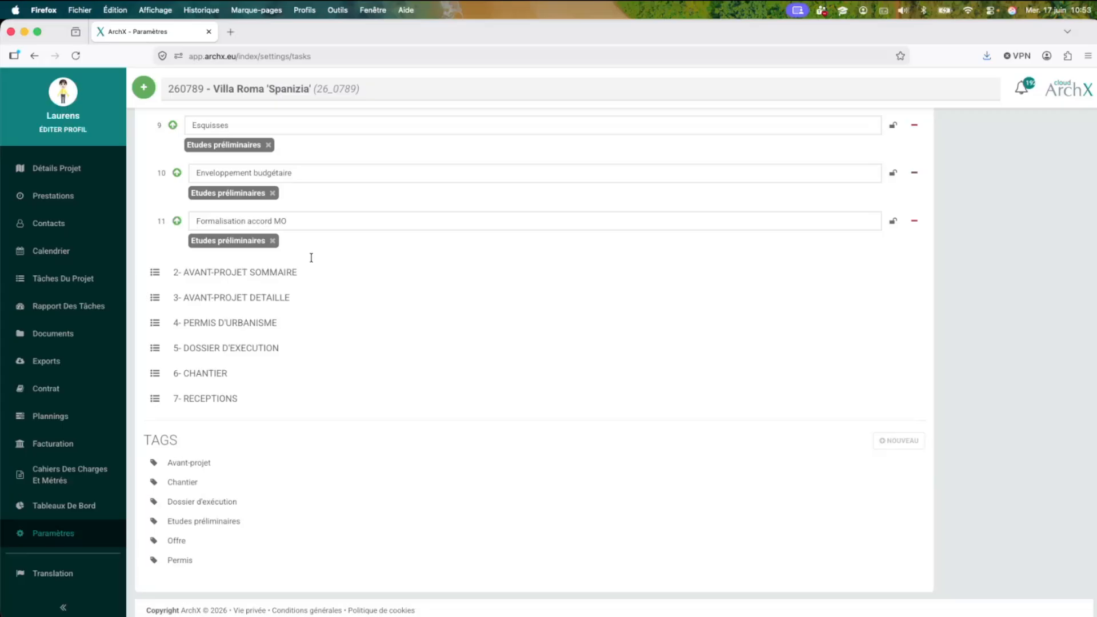
- Add the tag Etudes preliminaires, spelled without the accent, to the Formalisation accord MO template task
{"action": "left_click", "coordinate": [311, 223]}
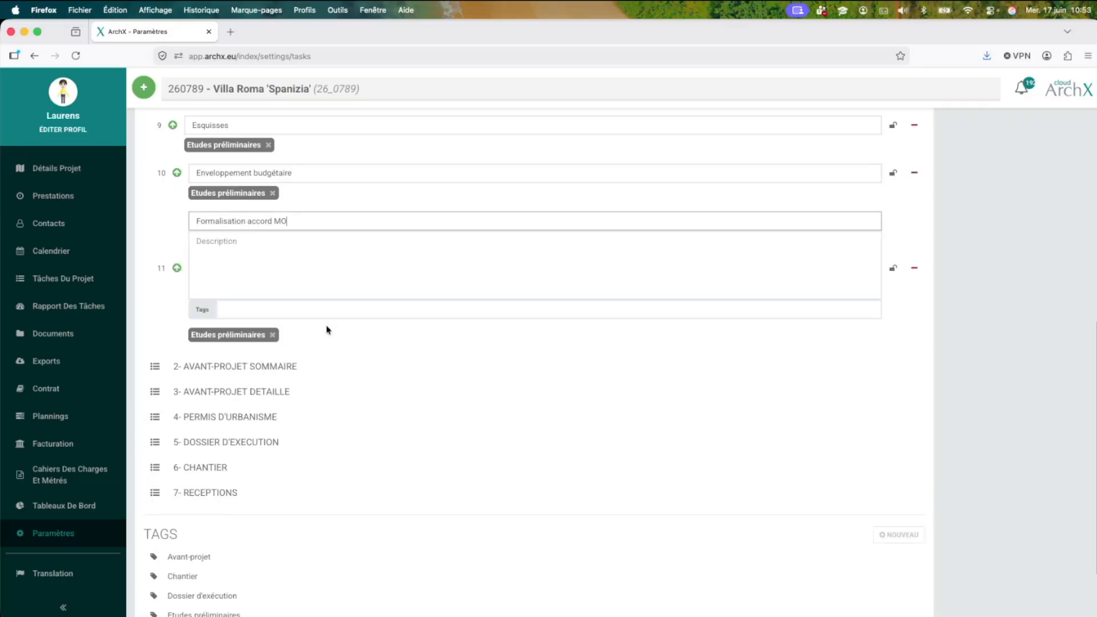
{"action": "left_click", "coordinate": [333, 309]}
{"action": "type", "text": "Et"}
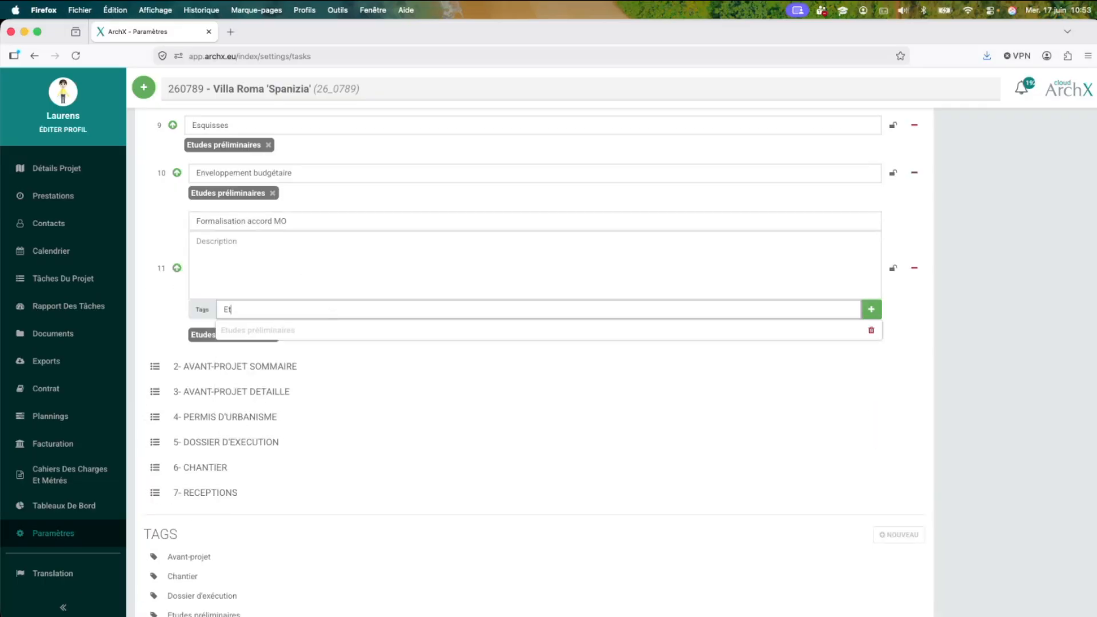
{"action": "type", "text": "udes prelim"}
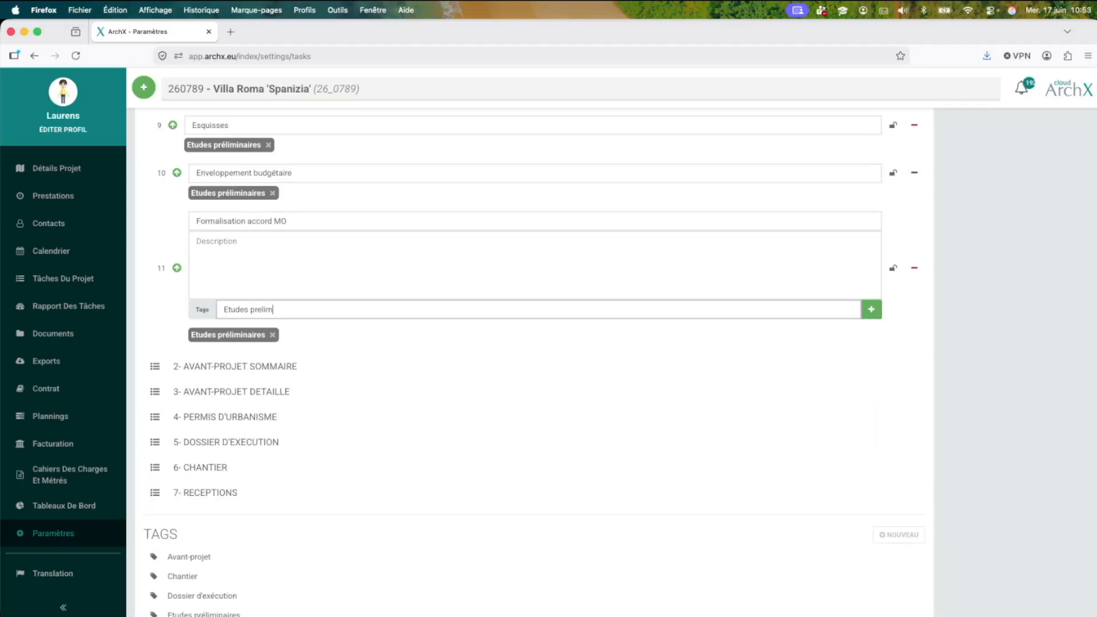
{"action": "type", "text": "inaires"}
{"action": "key", "text": "Return"}
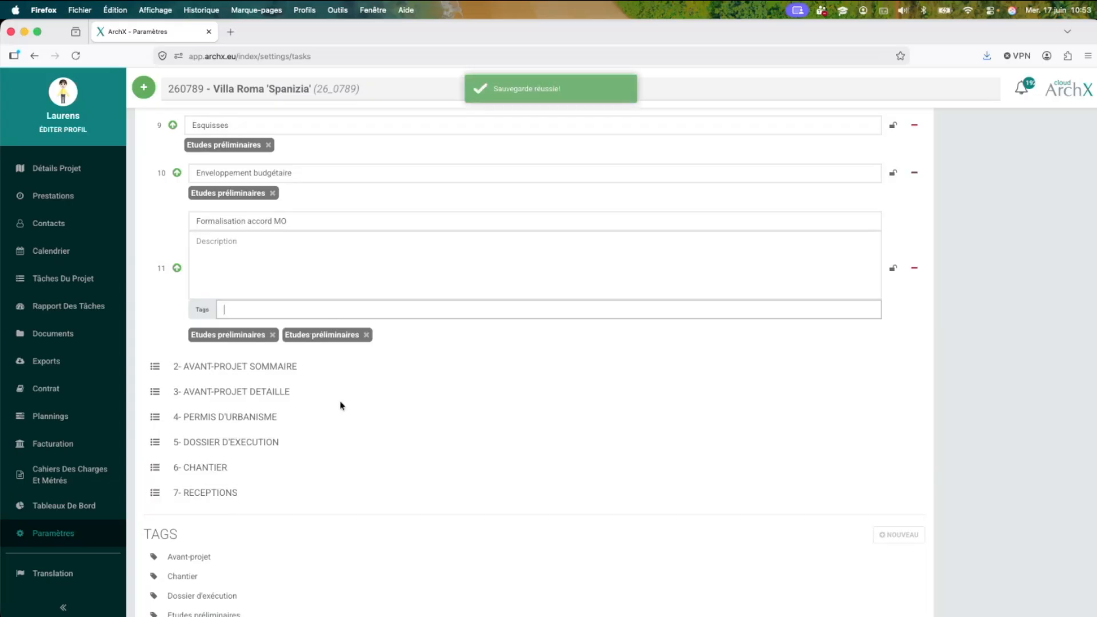
- Remove the unaccented Etudes preliminaires tag from the Formalisation accord MO task
{"action": "scroll", "coordinate": [340, 403], "scroll_direction": "down", "scroll_amount": 2}
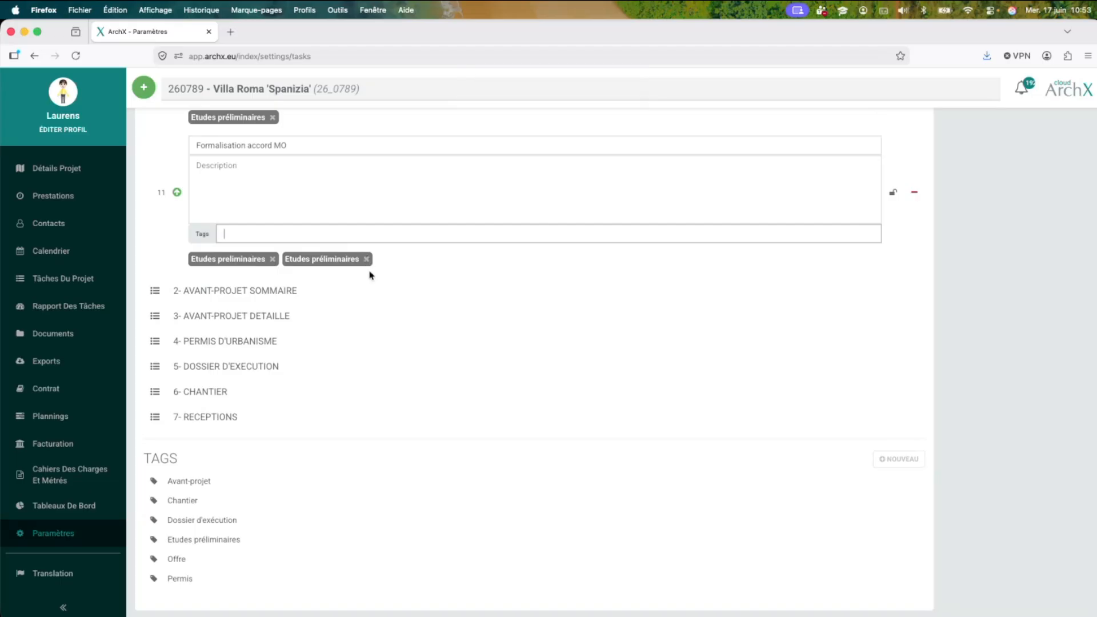
{"action": "scroll", "coordinate": [276, 256], "scroll_direction": "down", "scroll_amount": 1}
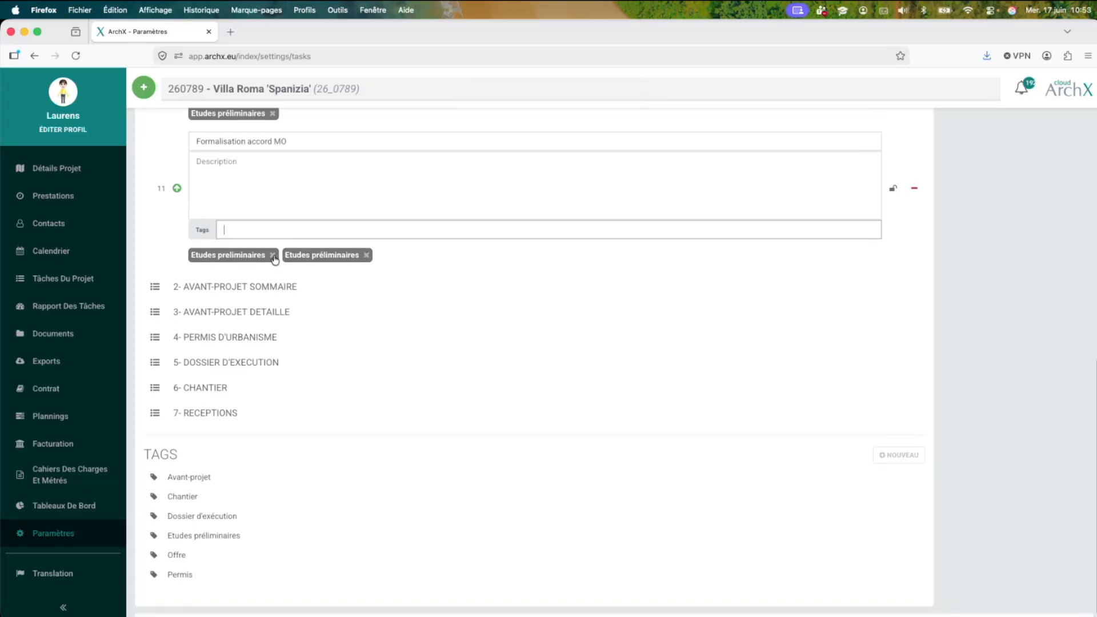
{"action": "left_click", "coordinate": [272, 256]}
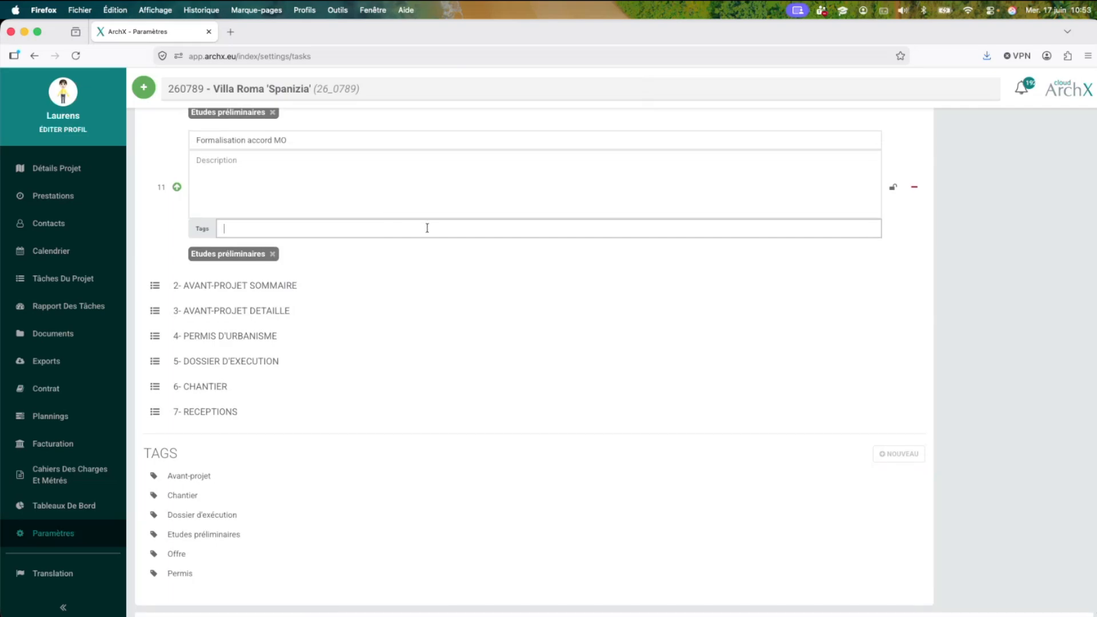
- Save and collapse the 1- ETUDES PRELIMINAIRES template, and open the project's task list
{"action": "scroll", "coordinate": [429, 231], "scroll_direction": "up", "scroll_amount": 10}
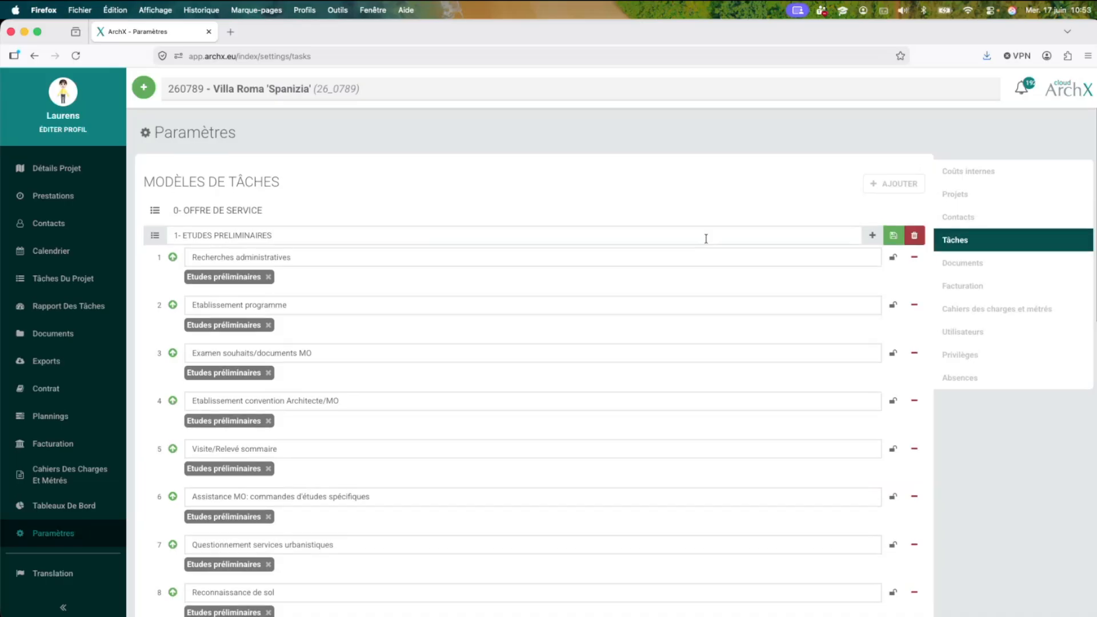
{"action": "left_click", "coordinate": [892, 235]}
{"action": "scroll", "coordinate": [286, 338], "scroll_direction": "down", "scroll_amount": 10}
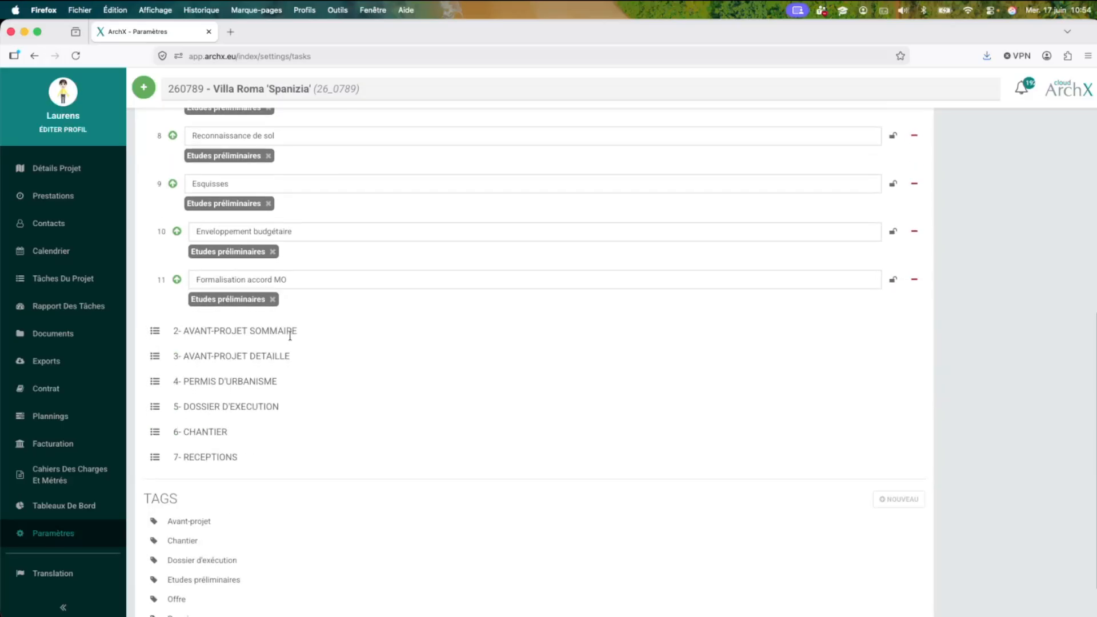
{"action": "scroll", "coordinate": [290, 336], "scroll_direction": "up", "scroll_amount": 10}
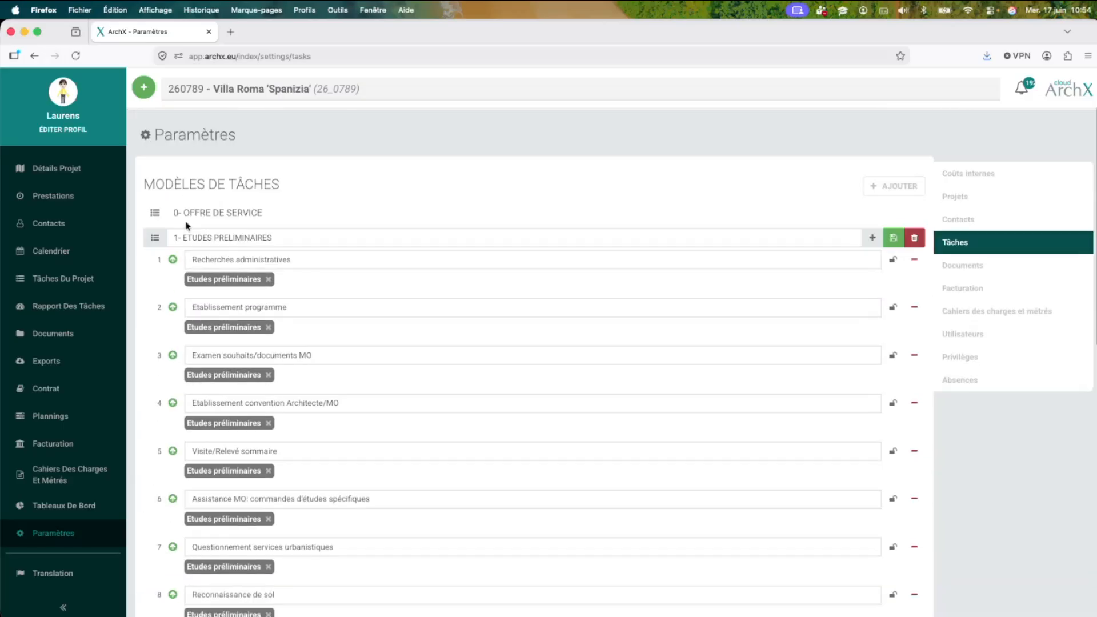
{"action": "left_click", "coordinate": [155, 236]}
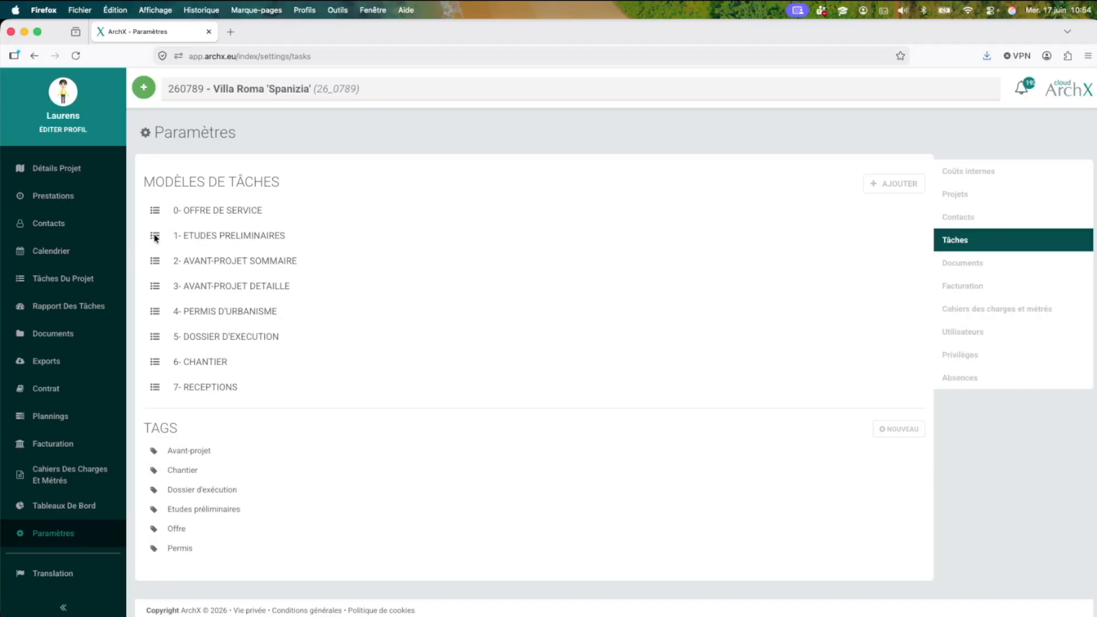
{"action": "left_click", "coordinate": [80, 277]}
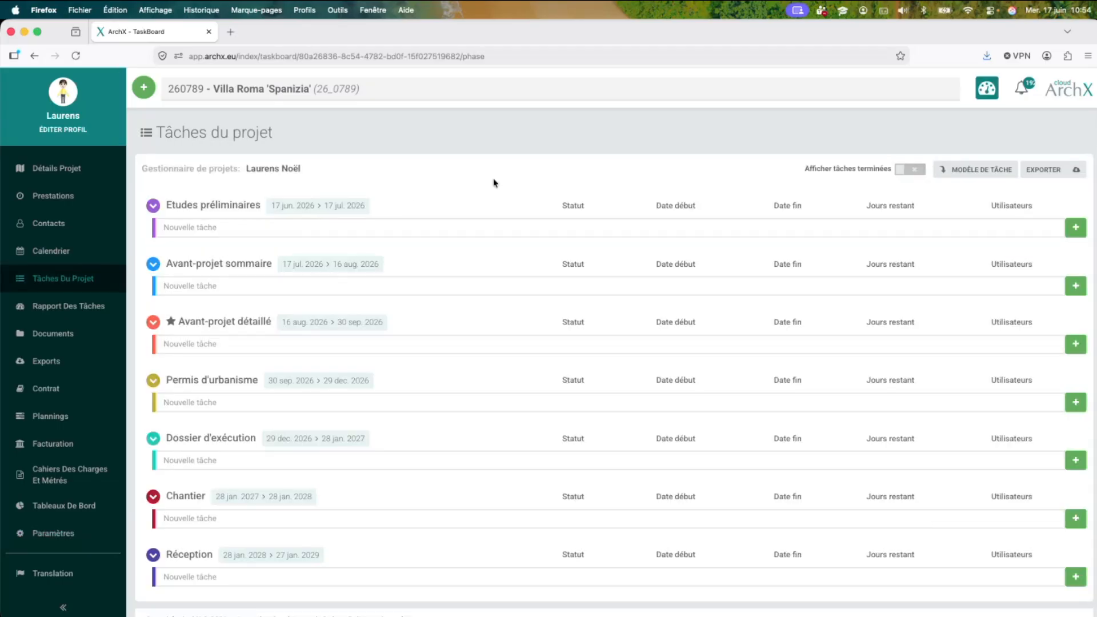
- Add a task named Etude à faire to the project's Etudes préliminaires phase
{"action": "left_click", "coordinate": [463, 229]}
{"action": "type", "text": "Etude à faire"}
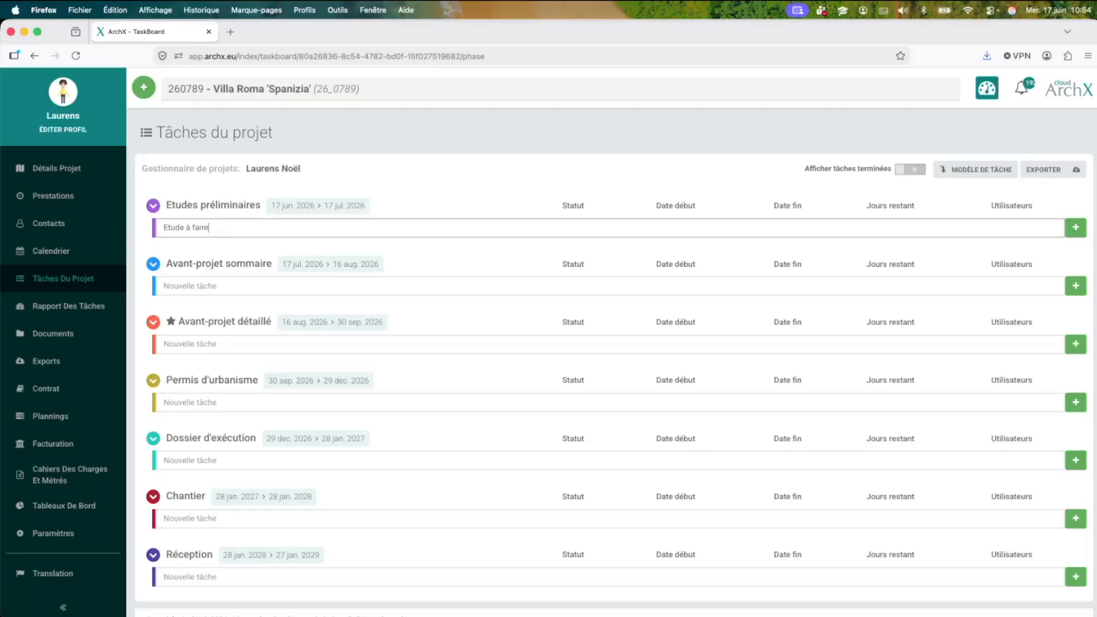
{"action": "key", "text": "Return"}
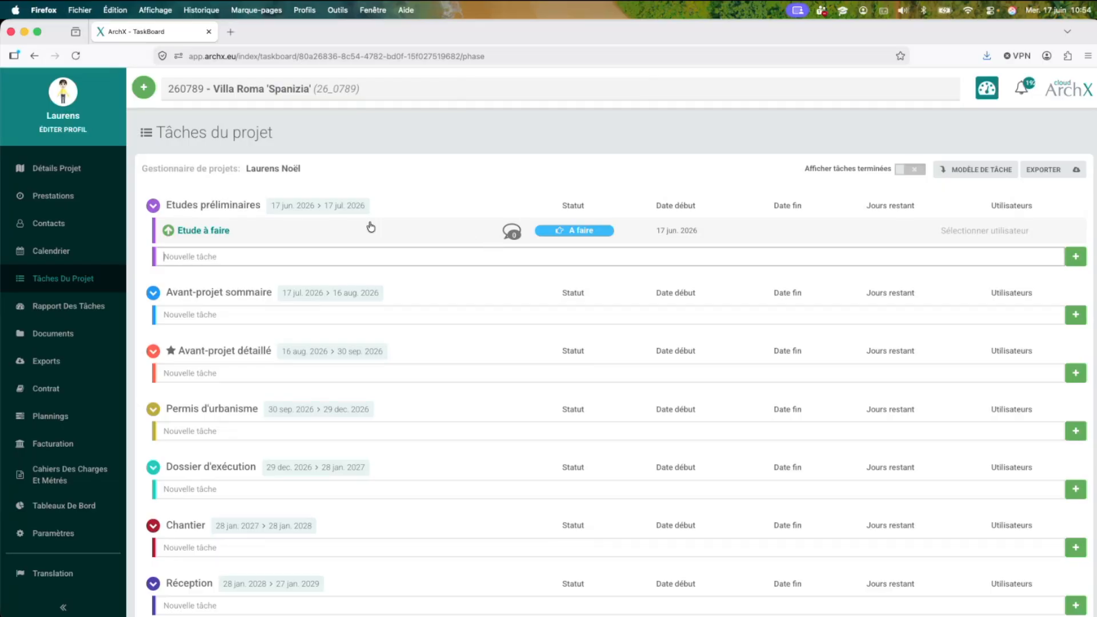
- Delete the Etude à faire task from the Etudes préliminaires phase
{"action": "left_click", "coordinate": [215, 232]}
{"action": "left_click", "coordinate": [1003, 145]}
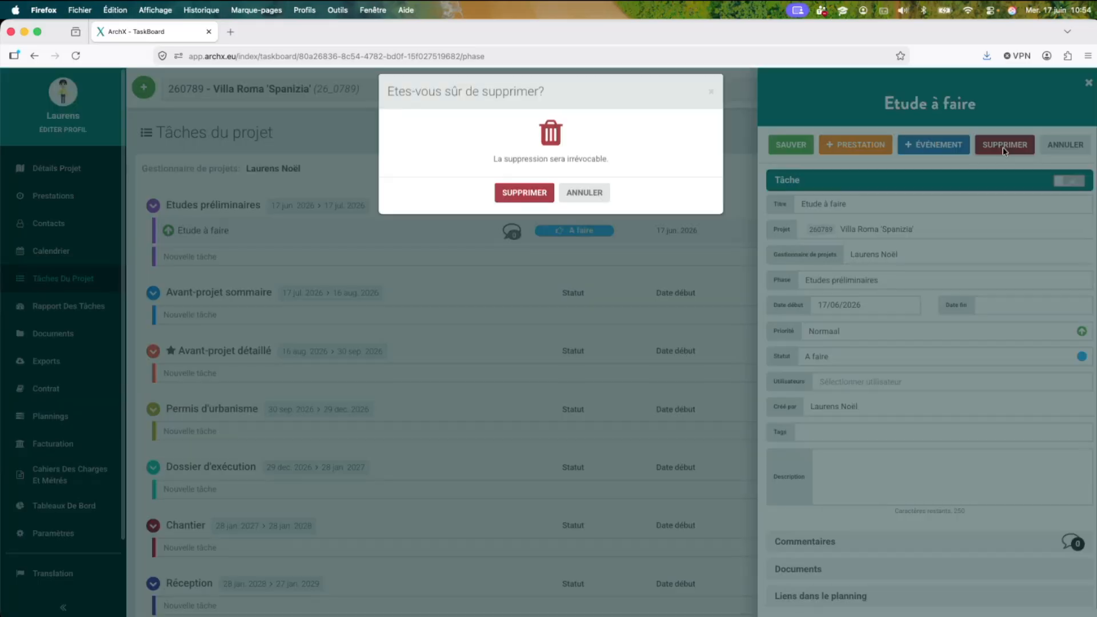
{"action": "left_click", "coordinate": [540, 199]}
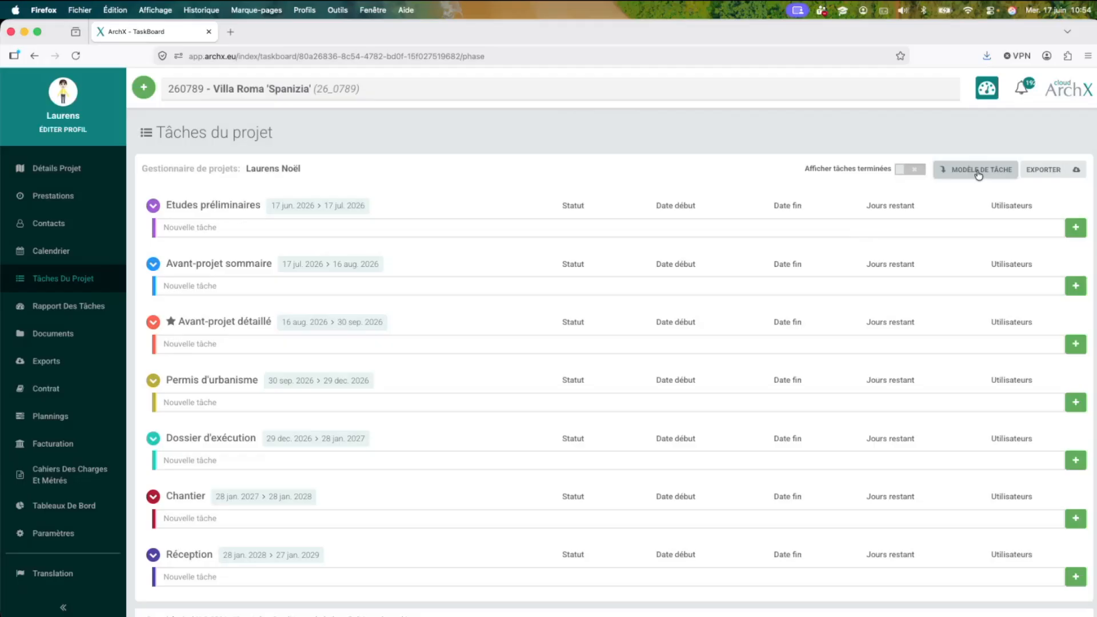
- Open the task template selection for the project and set its phase to Etudes préliminaires
{"action": "left_click", "coordinate": [978, 172]}
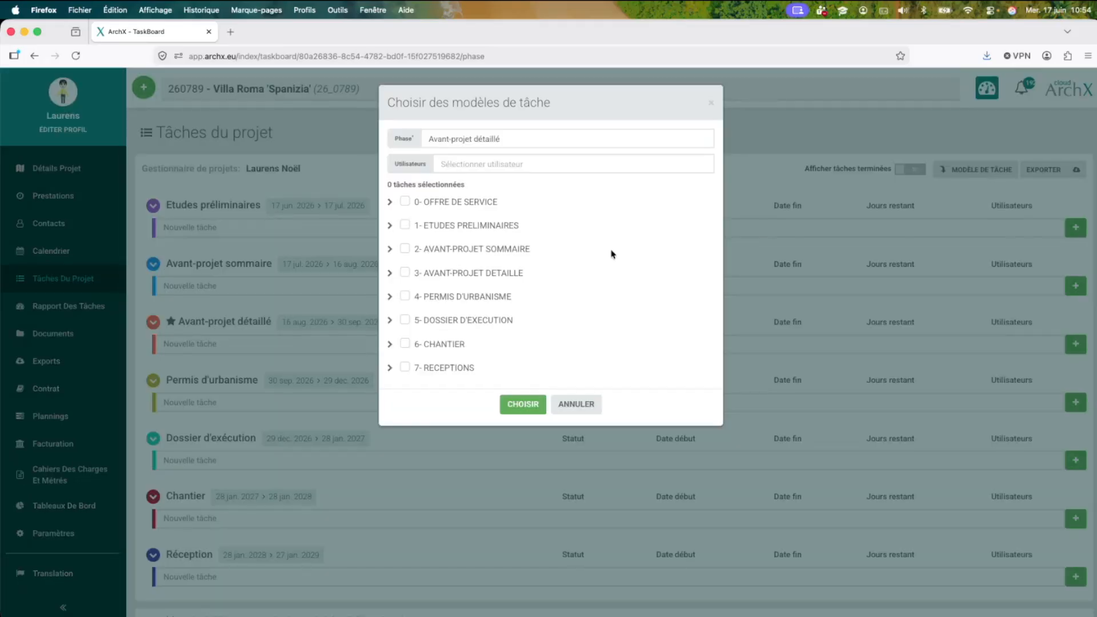
{"action": "left_click", "coordinate": [532, 139]}
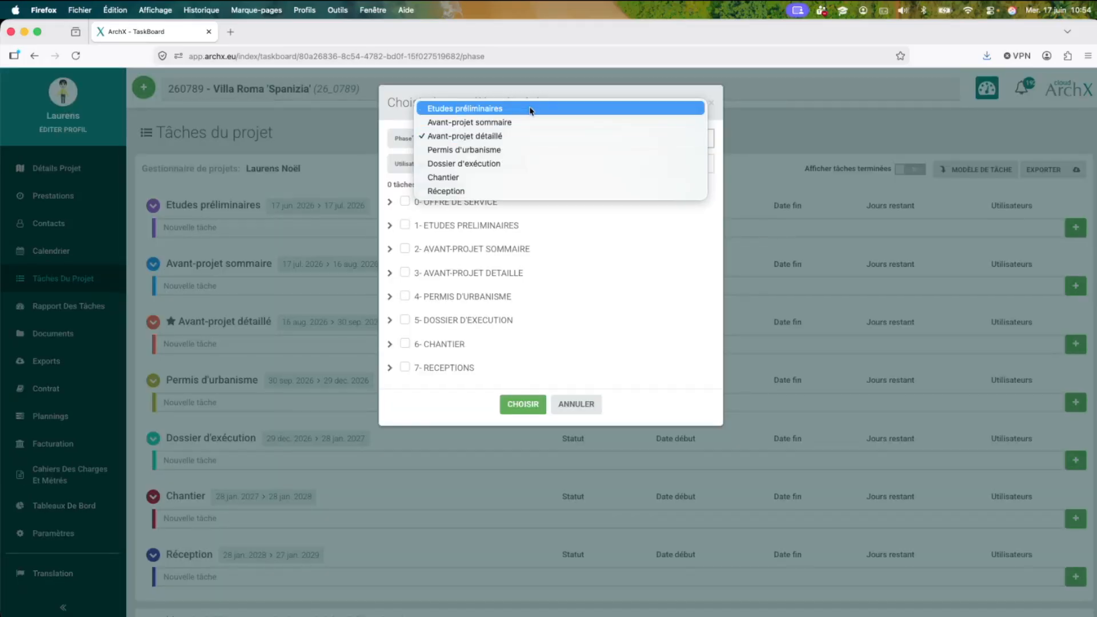
{"action": "left_click", "coordinate": [531, 109]}
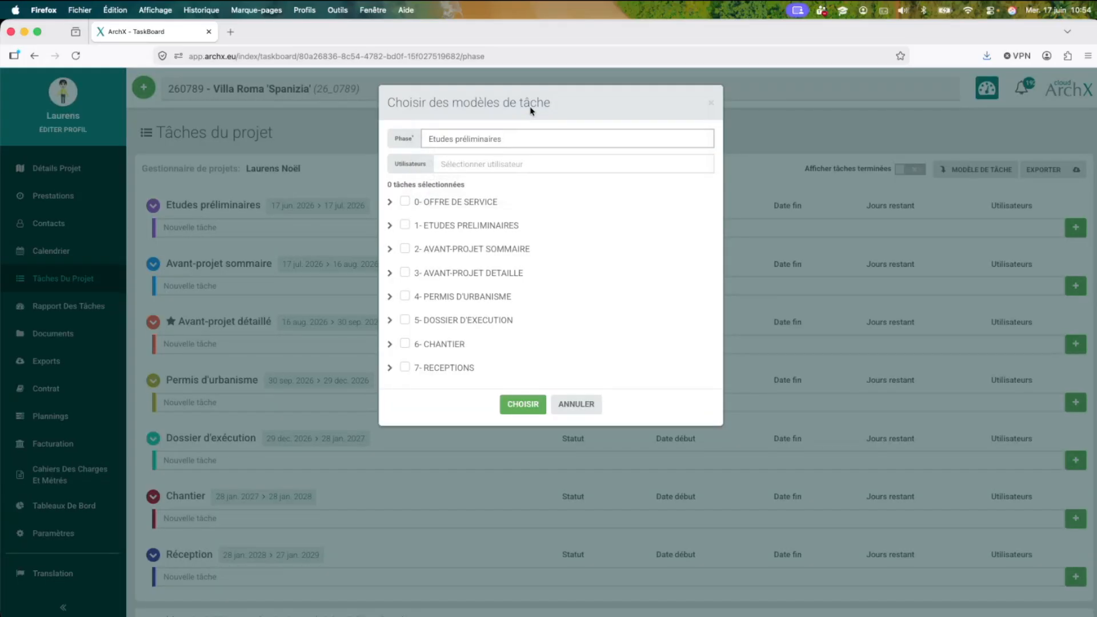
- Select the 1- ETUDES PRELIMINAIRES template, excluding Recherches administratives, Assistance MO: commandes d'études spécifiques and Enveloppement budgétaire
{"action": "left_click", "coordinate": [389, 226]}
{"action": "scroll", "coordinate": [524, 251], "scroll_direction": "down", "scroll_amount": 3}
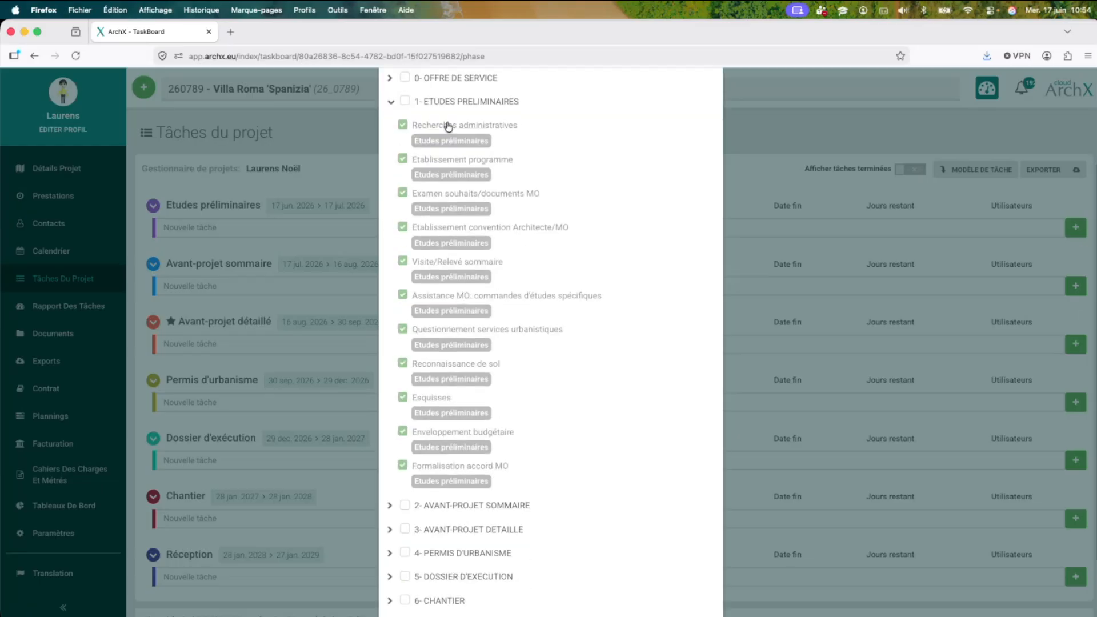
{"action": "left_click", "coordinate": [405, 102]}
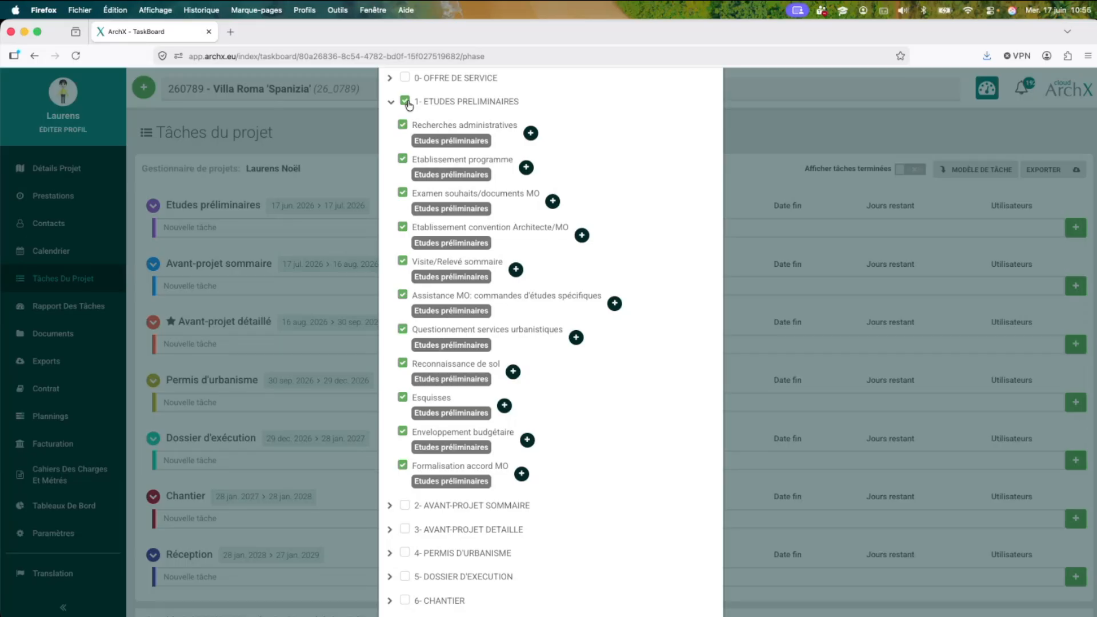
{"action": "left_click", "coordinate": [403, 295]}
{"action": "left_click", "coordinate": [403, 431]}
- Assign one active colleague to the template tasks and insert the selected tasks into the project
{"action": "scroll", "coordinate": [422, 119], "scroll_direction": "up", "scroll_amount": 3}
{"action": "left_click", "coordinate": [457, 141]}
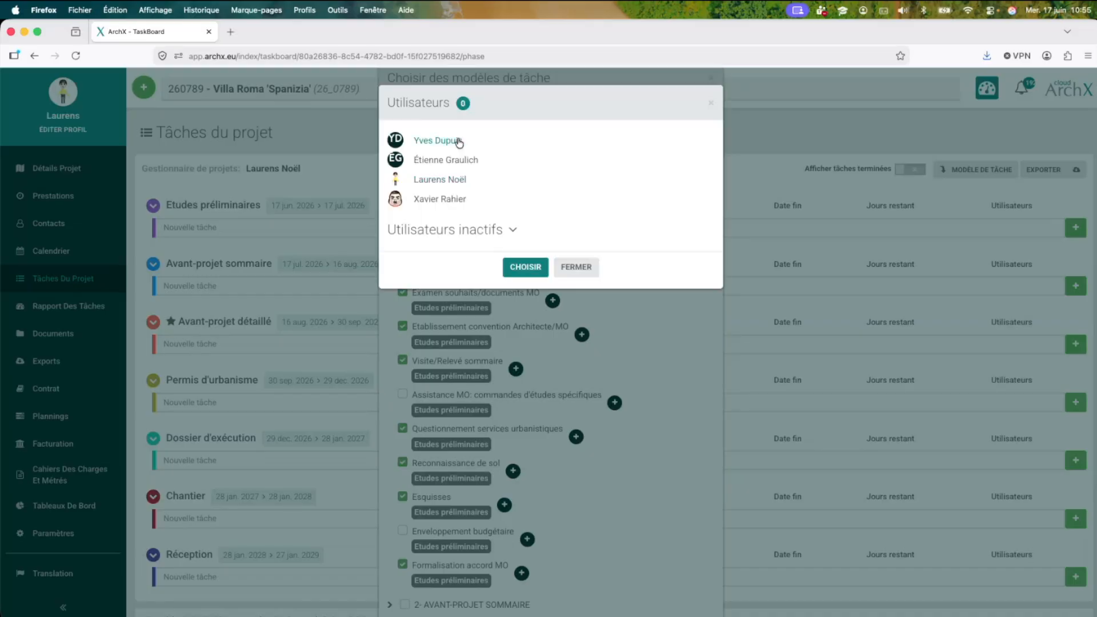
{"action": "left_click", "coordinate": [446, 200]}
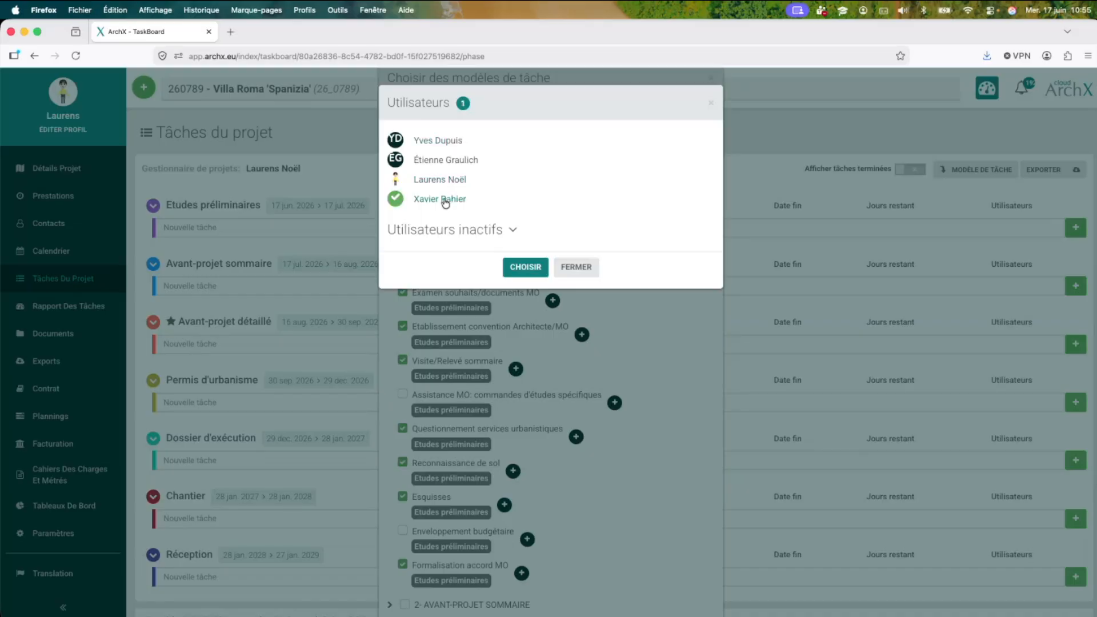
{"action": "left_click", "coordinate": [523, 268]}
{"action": "scroll", "coordinate": [521, 272], "scroll_direction": "down", "scroll_amount": 2}
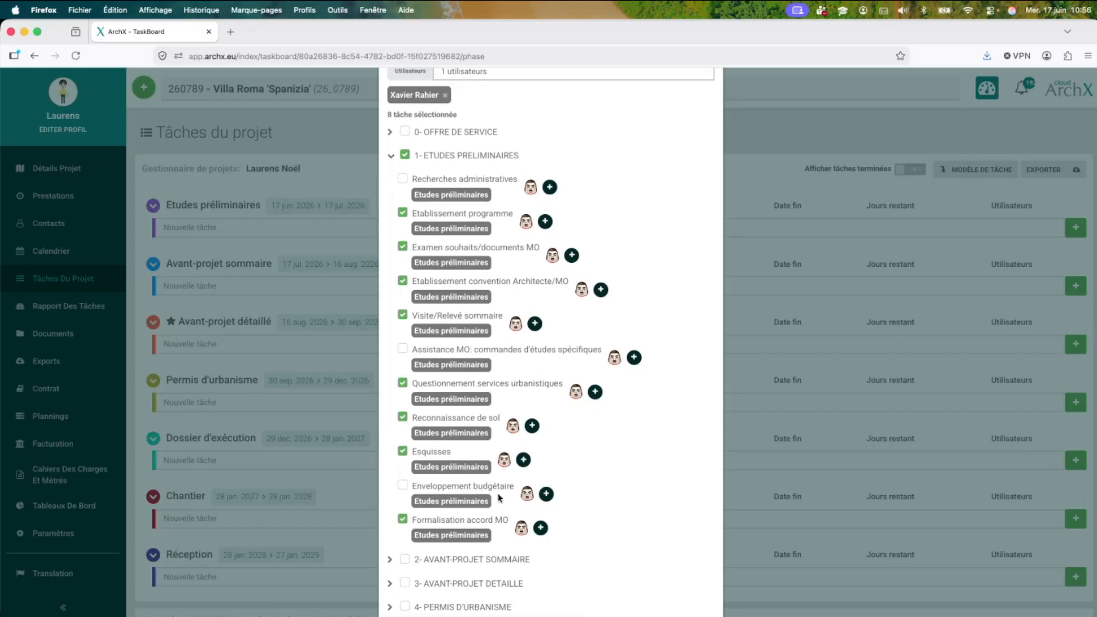
{"action": "scroll", "coordinate": [499, 493], "scroll_direction": "down", "scroll_amount": 3}
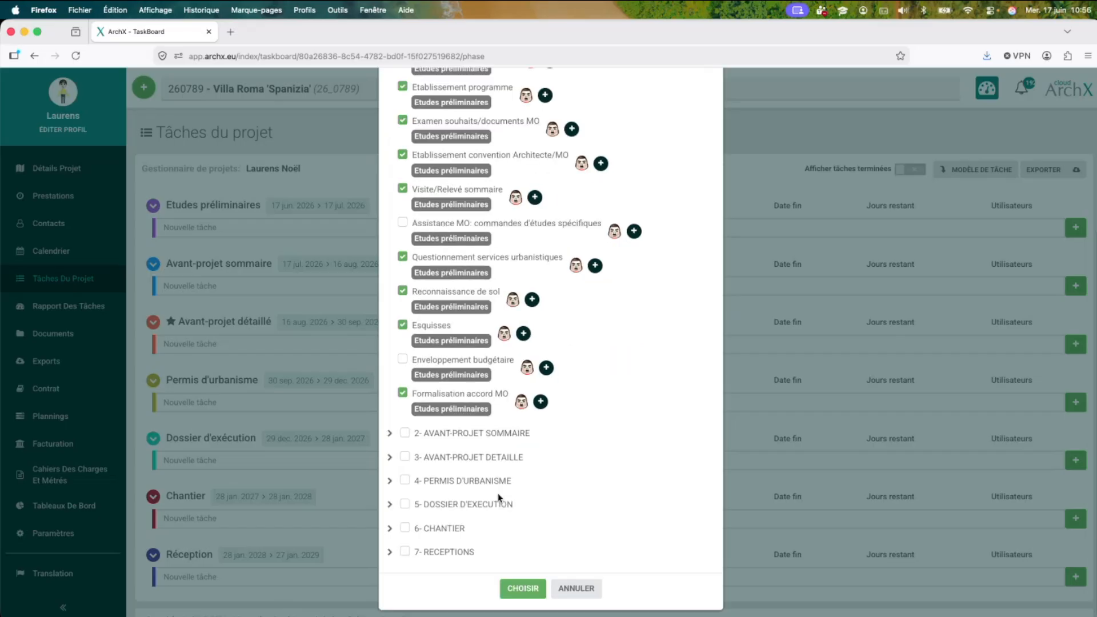
{"action": "left_click", "coordinate": [511, 593]}
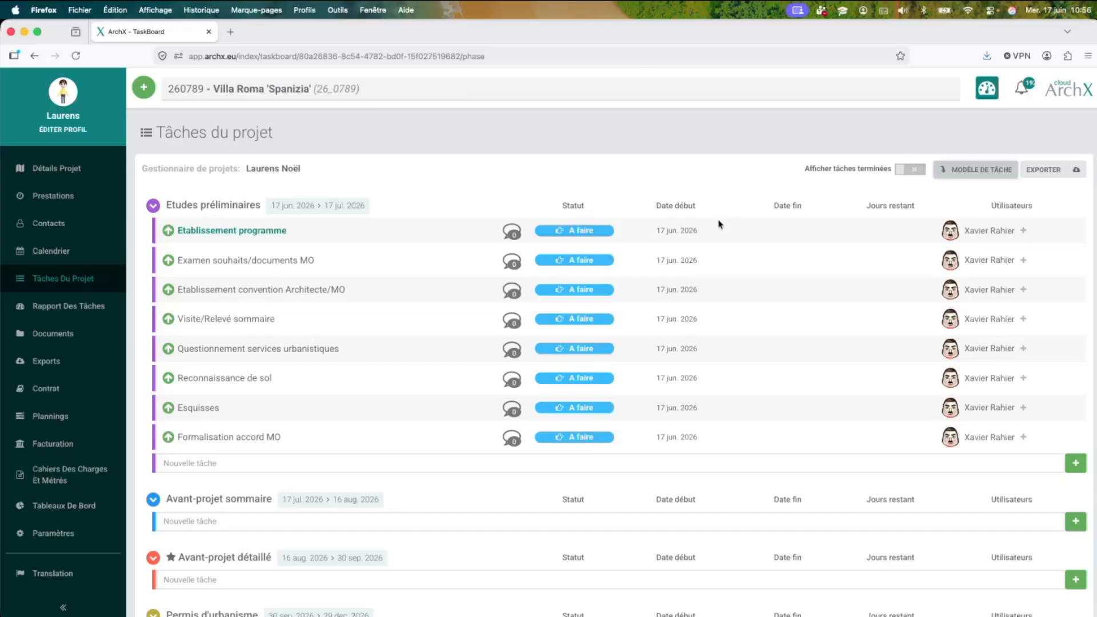
- Set the end date of the Etablissement programme task to 30/06/2026 and save the task
{"action": "left_click", "coordinate": [686, 232]}
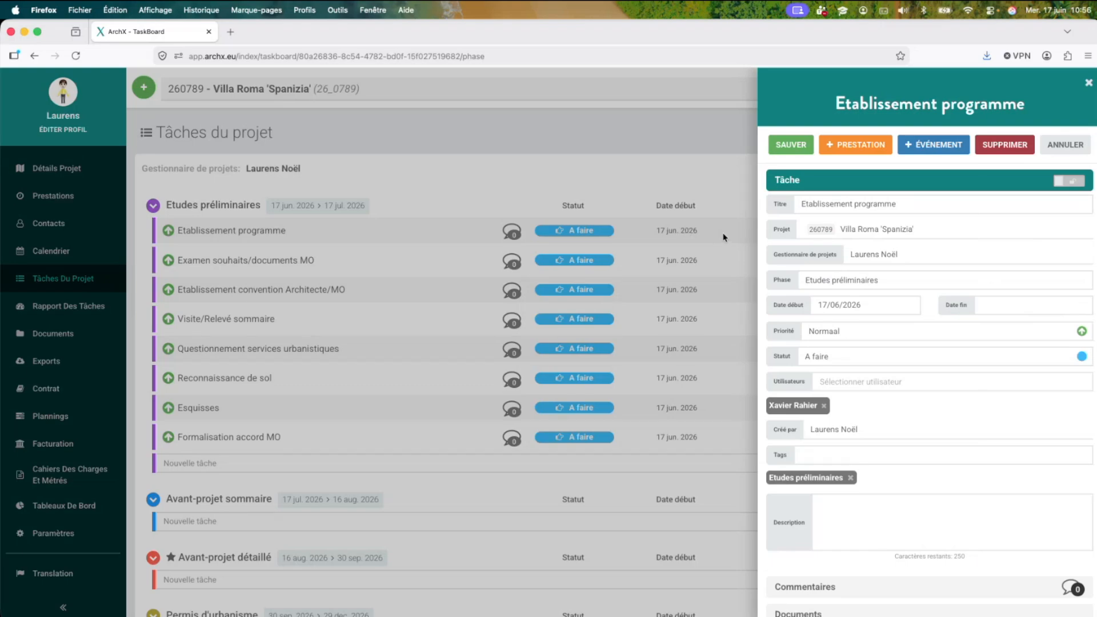
{"action": "left_click", "coordinate": [1049, 296]}
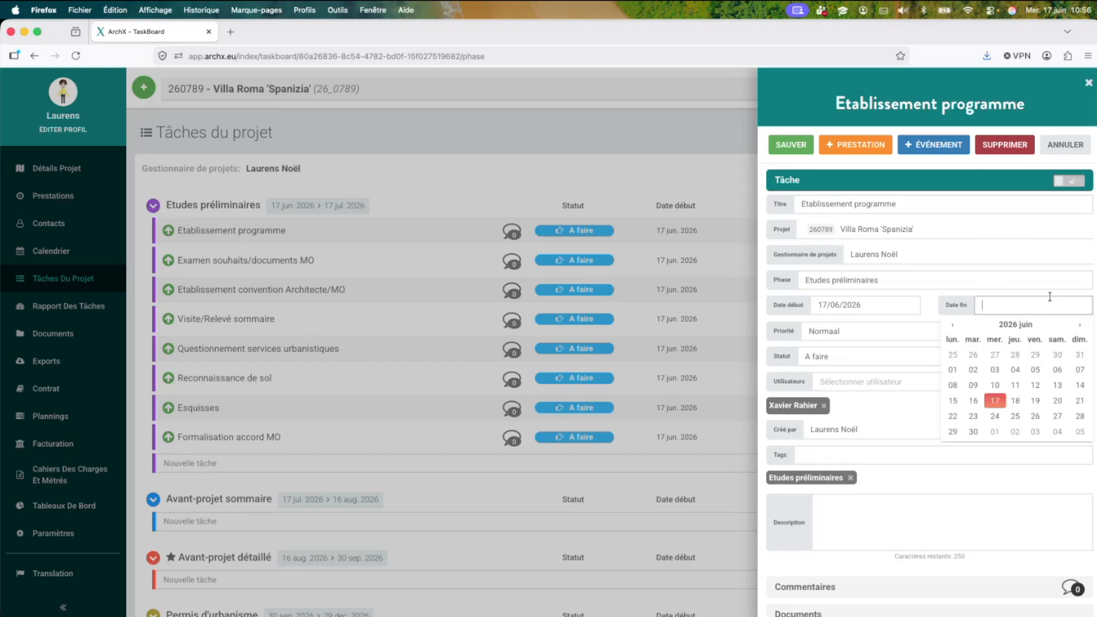
{"action": "left_click", "coordinate": [973, 432]}
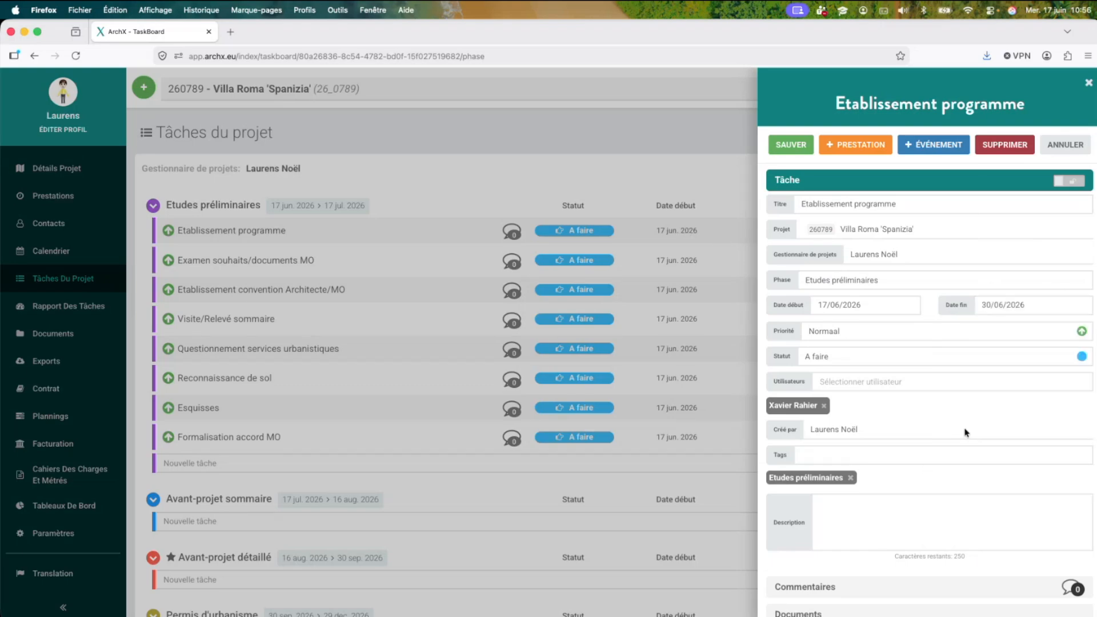
{"action": "left_click", "coordinate": [791, 145]}
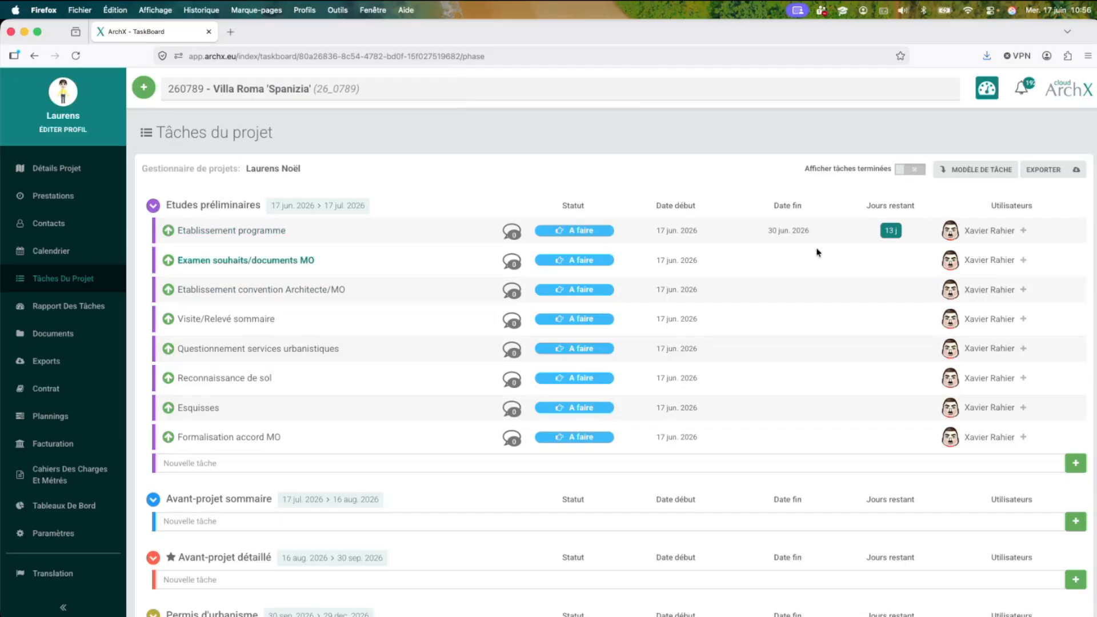
- Post the comment "Examen est en attente car Programme pas encore établie" on the Examen souhaits/documents MO task, and save the task
{"action": "left_click", "coordinate": [672, 262]}
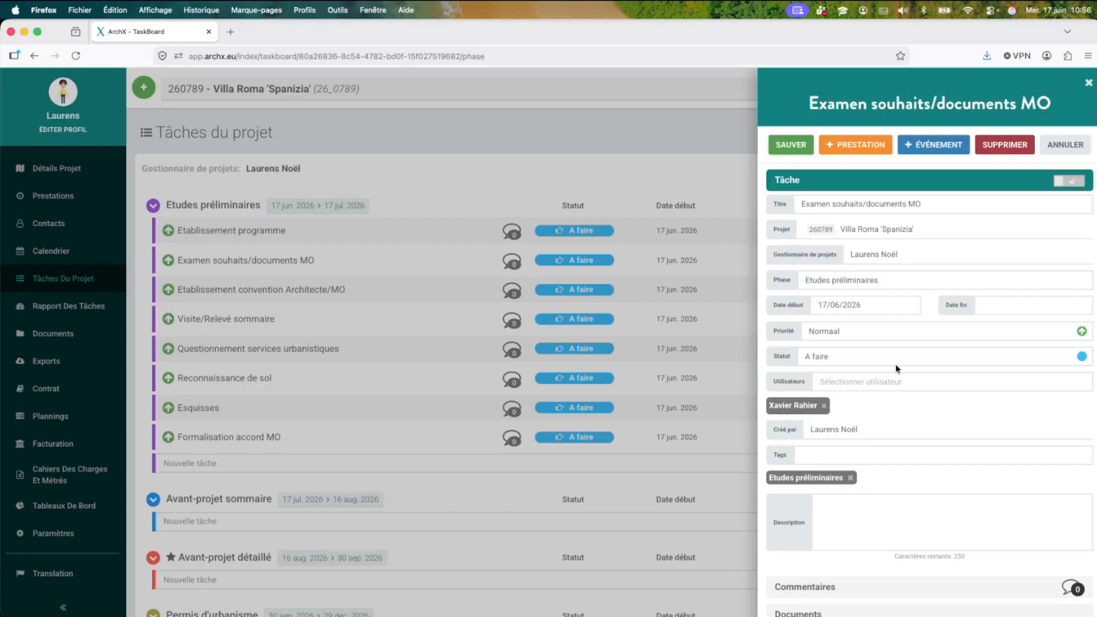
{"action": "left_click", "coordinate": [787, 595]}
{"action": "left_click", "coordinate": [872, 252]}
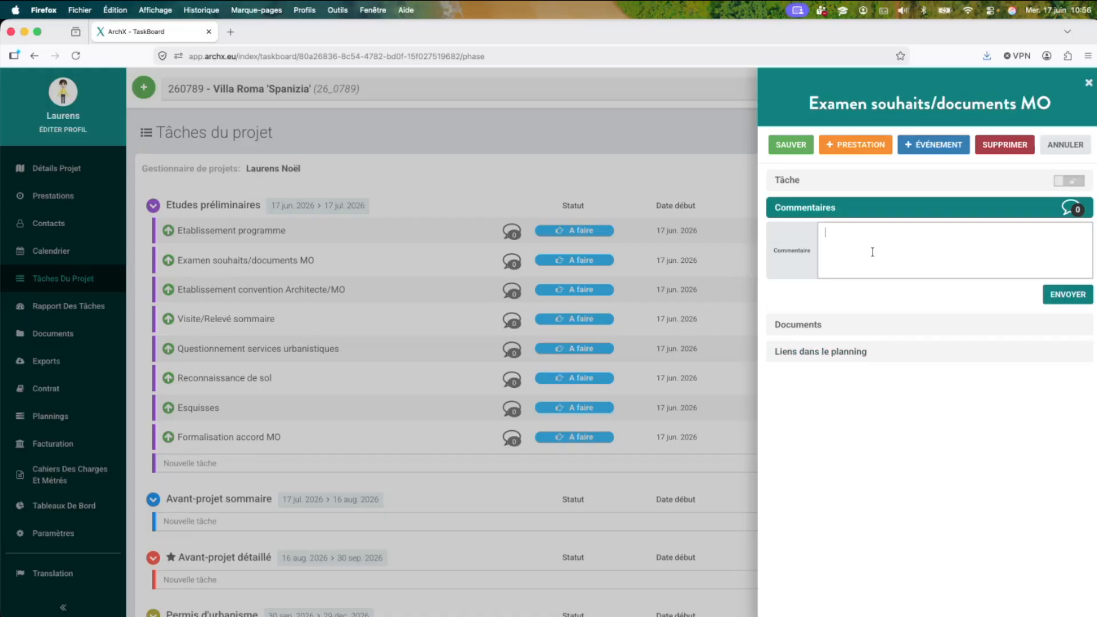
{"action": "type", "text": "Examen est ena tten"}
{"action": "key", "text": "BackSpace"}
{"action": "key", "text": "BackSpace"}
{"action": "key", "text": "BackSpace"}
{"action": "key", "text": "BackSpace"}
{"action": "key", "text": "BackSpace"}
{"action": "key", "text": "BackSpace"}
{"action": "type", "text": "attente car Programme pas encore établie"}
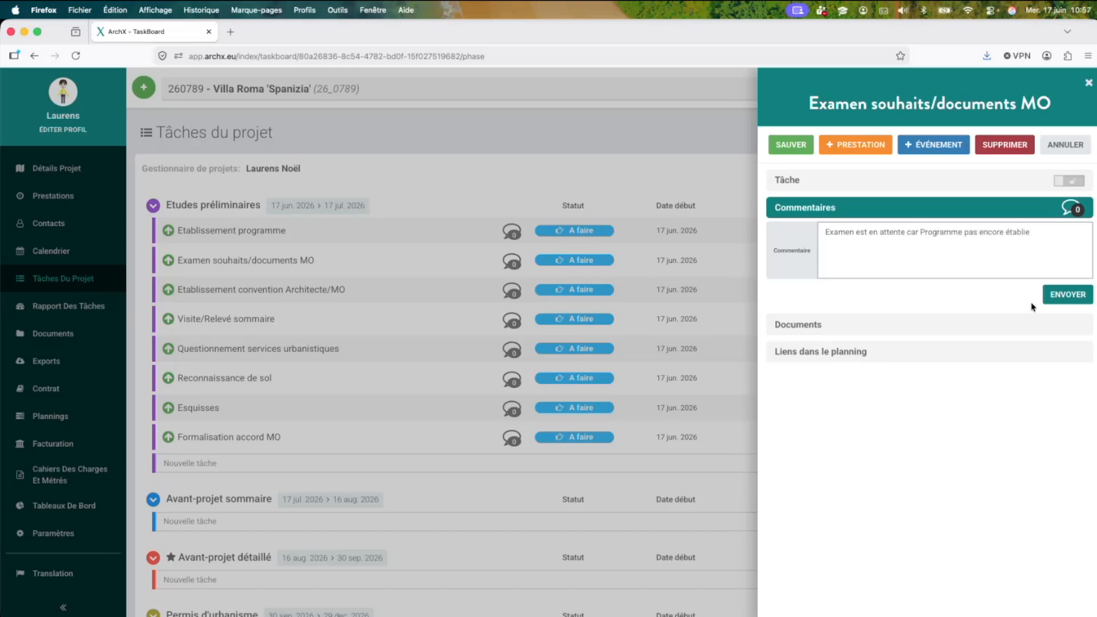
{"action": "left_click", "coordinate": [1053, 295]}
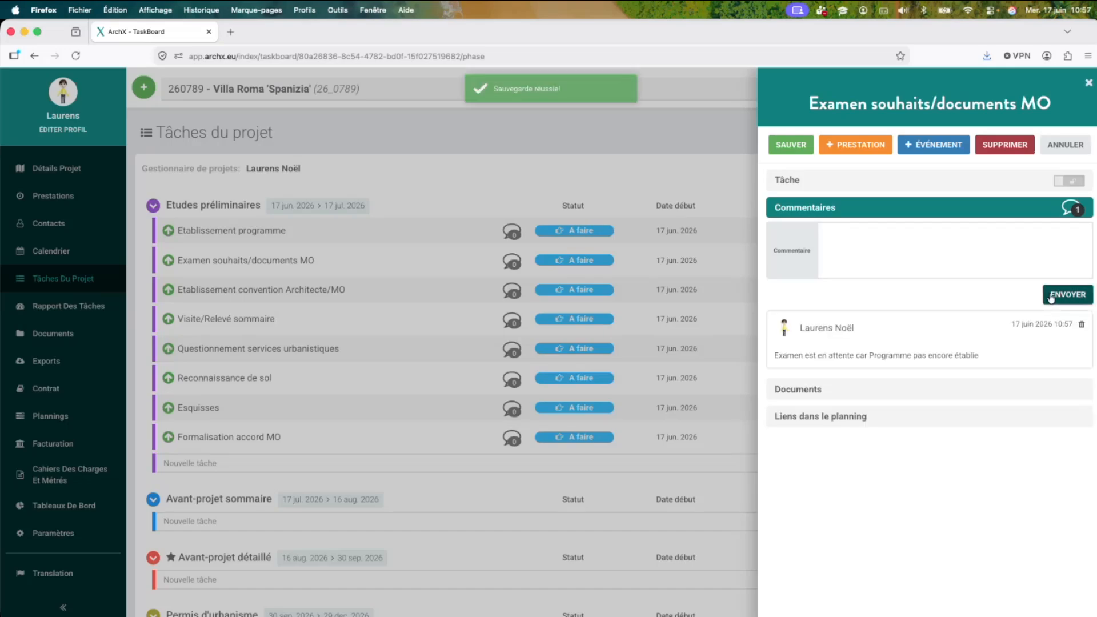
{"action": "left_click", "coordinate": [790, 145]}
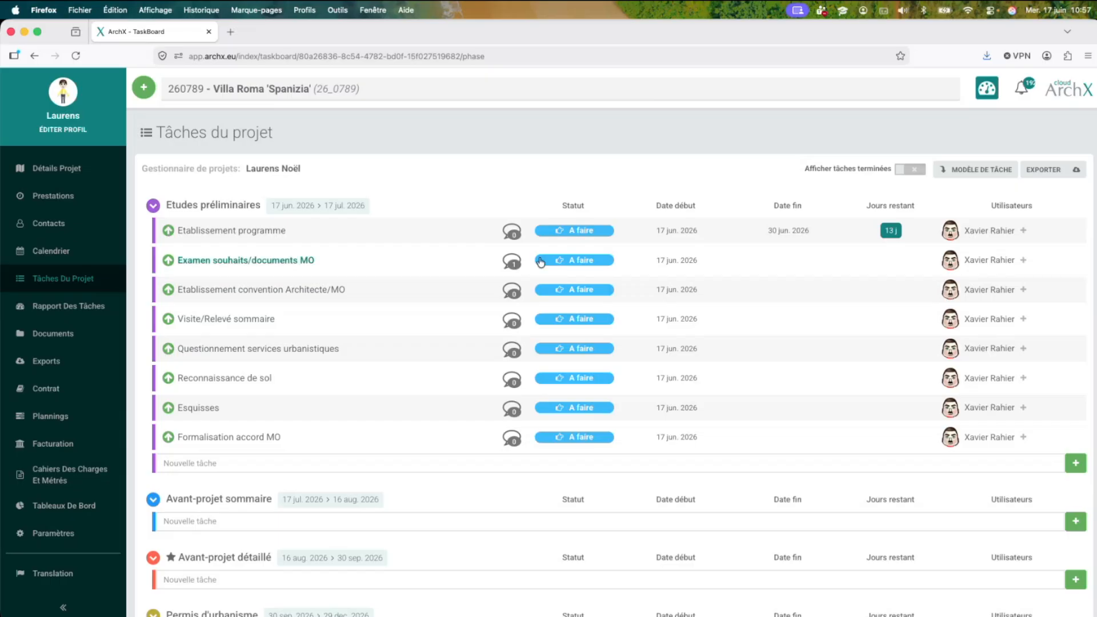
- Set the priority of the Examen souhaits/documents MO task to Hoog and save the task
{"action": "left_click", "coordinate": [517, 265]}
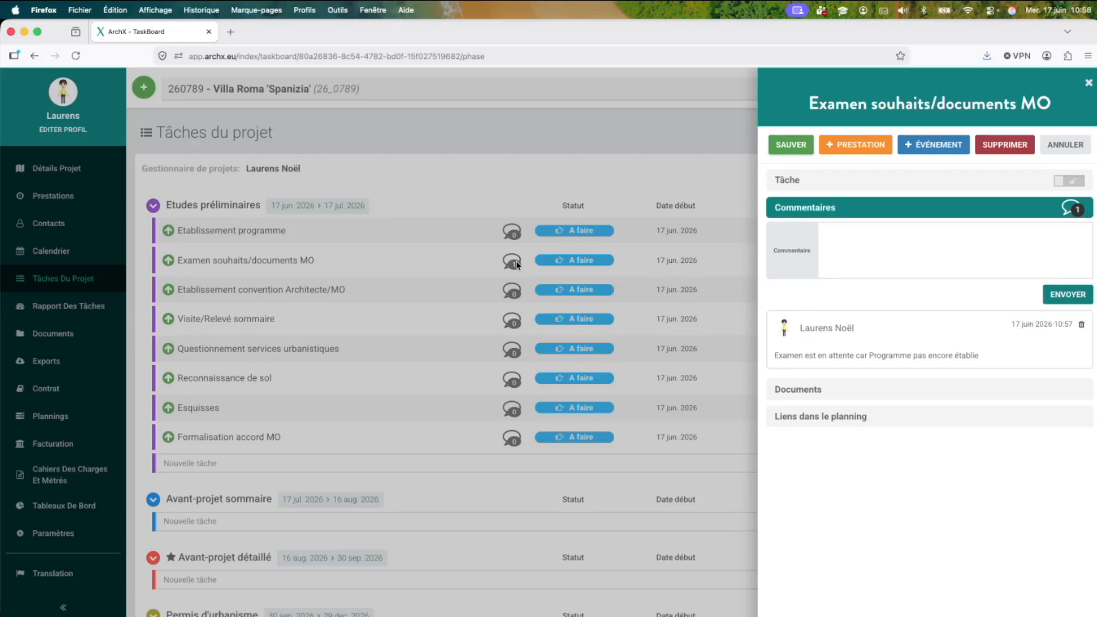
{"action": "left_click", "coordinate": [787, 184]}
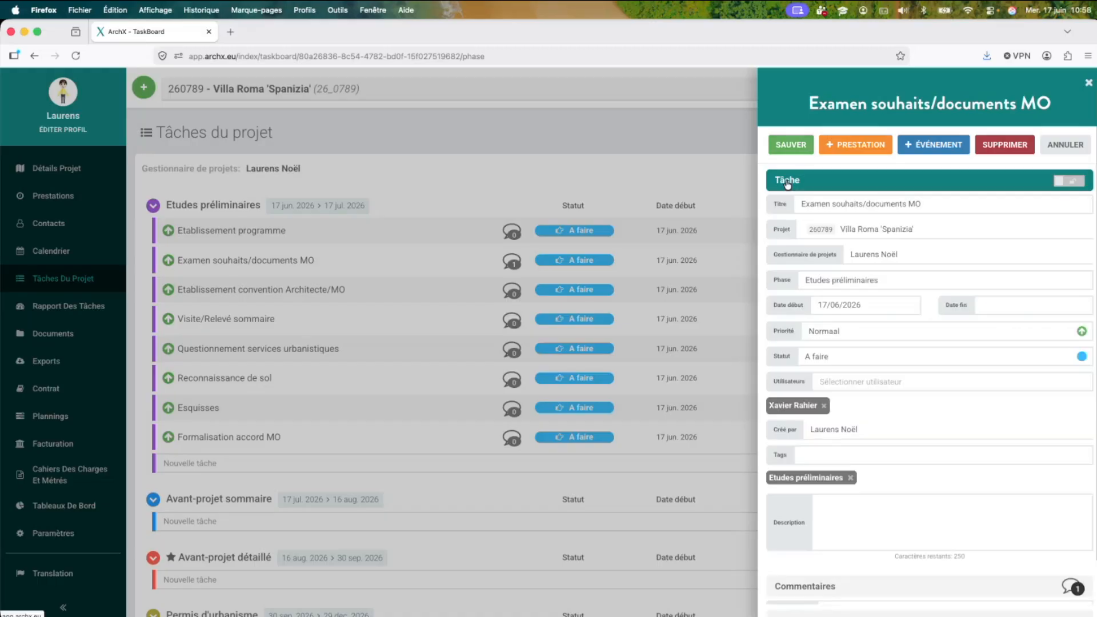
{"action": "left_click", "coordinate": [909, 340]}
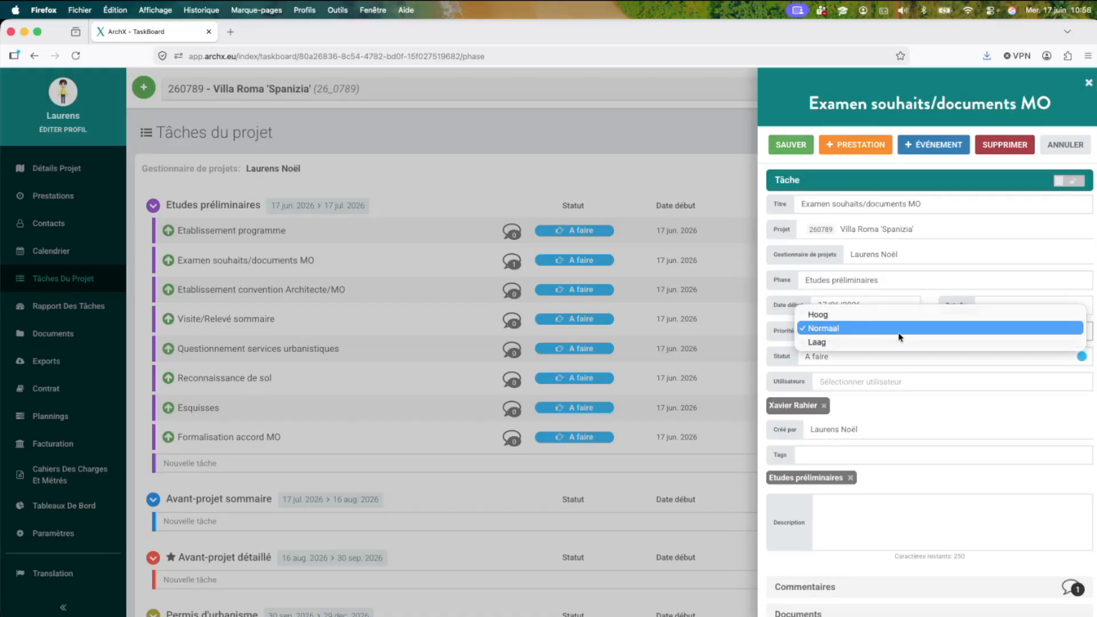
{"action": "left_click", "coordinate": [879, 314]}
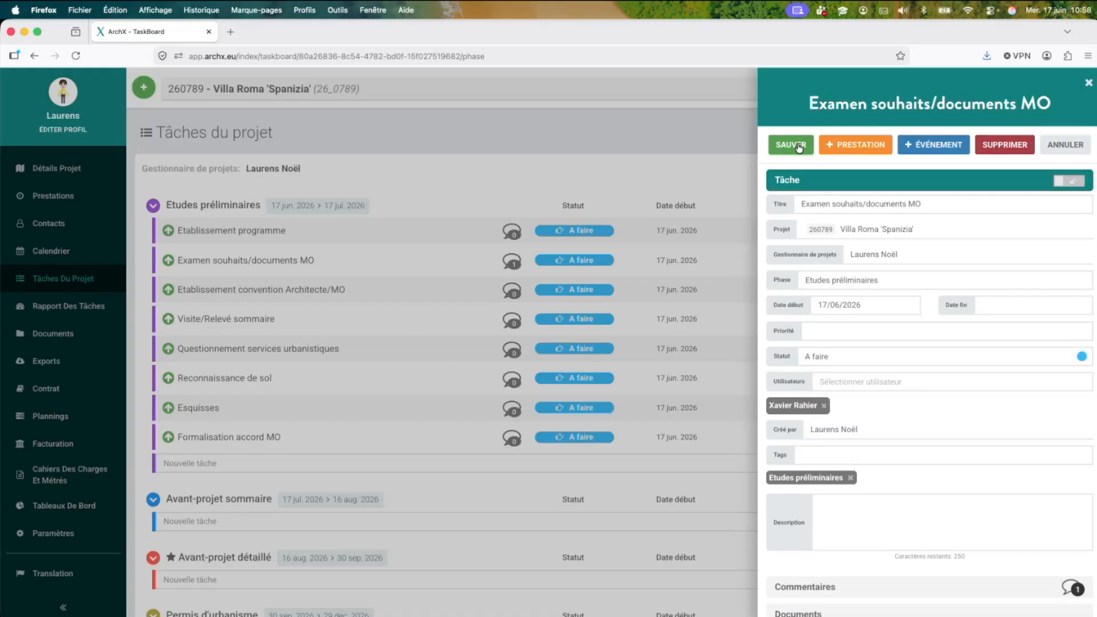
{"action": "left_click", "coordinate": [790, 144]}
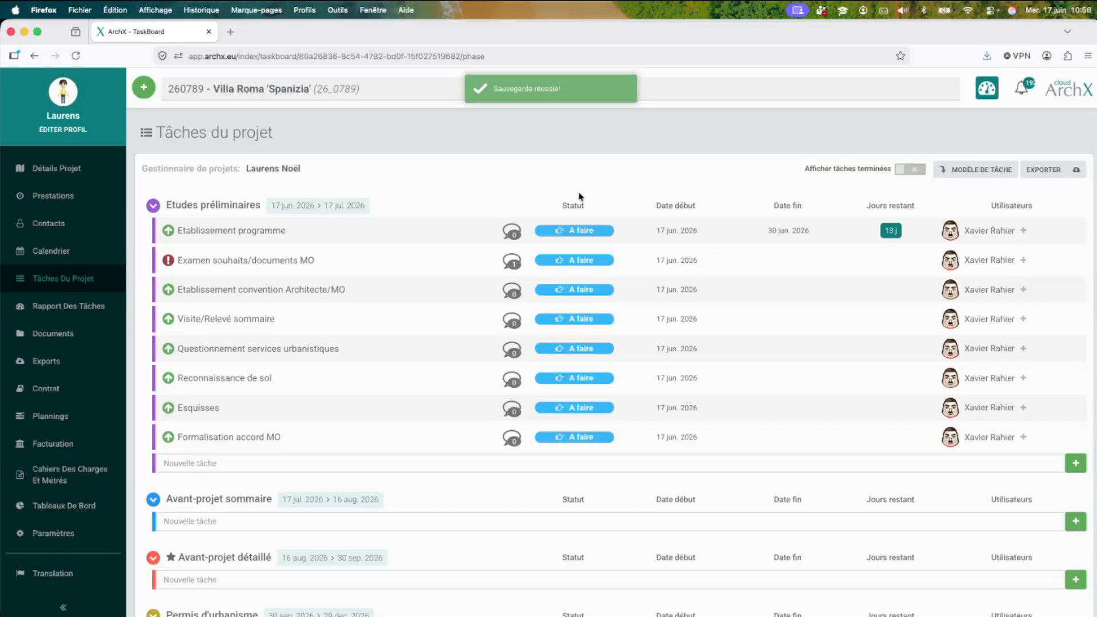
- Set the Etablissement programme task's priority to Basse and its status to En cours
{"action": "left_click", "coordinate": [170, 232]}
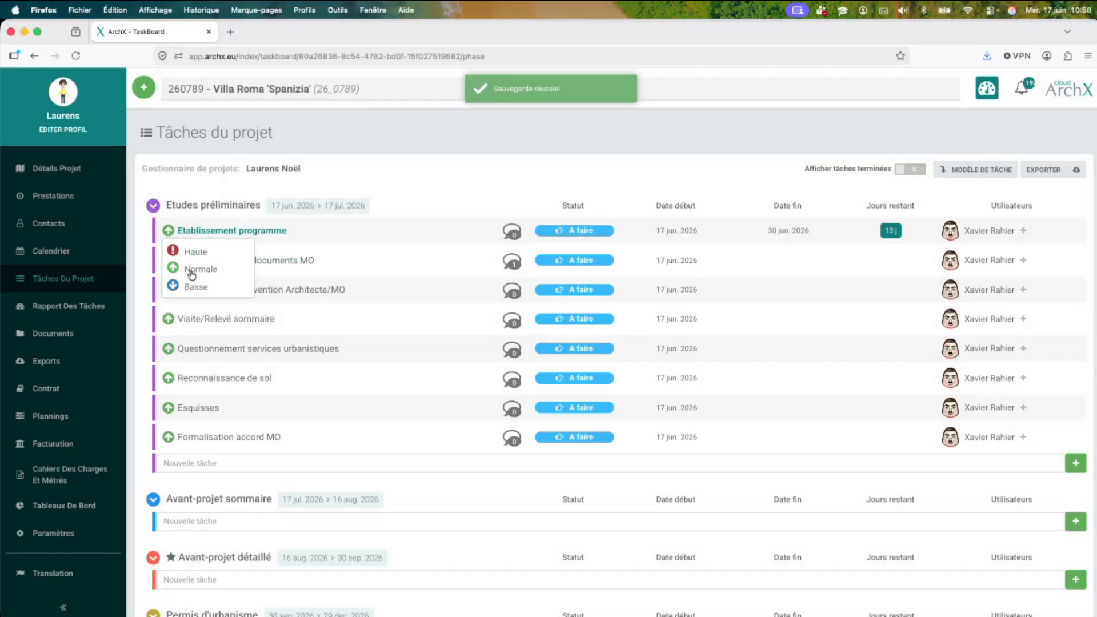
{"action": "left_click", "coordinate": [194, 289]}
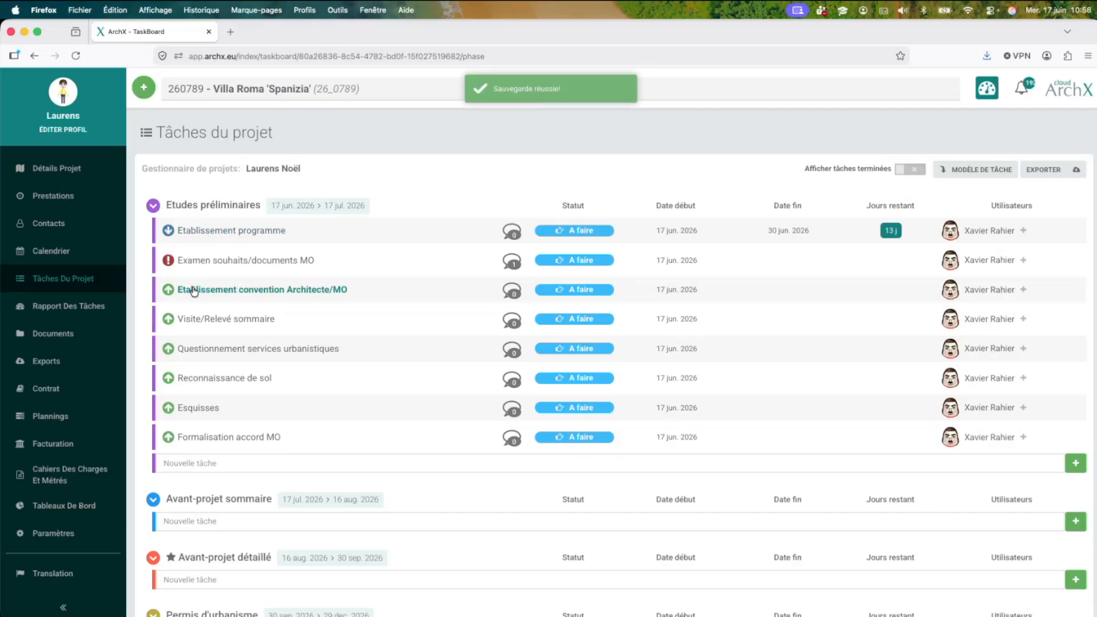
{"action": "left_click", "coordinate": [555, 231]}
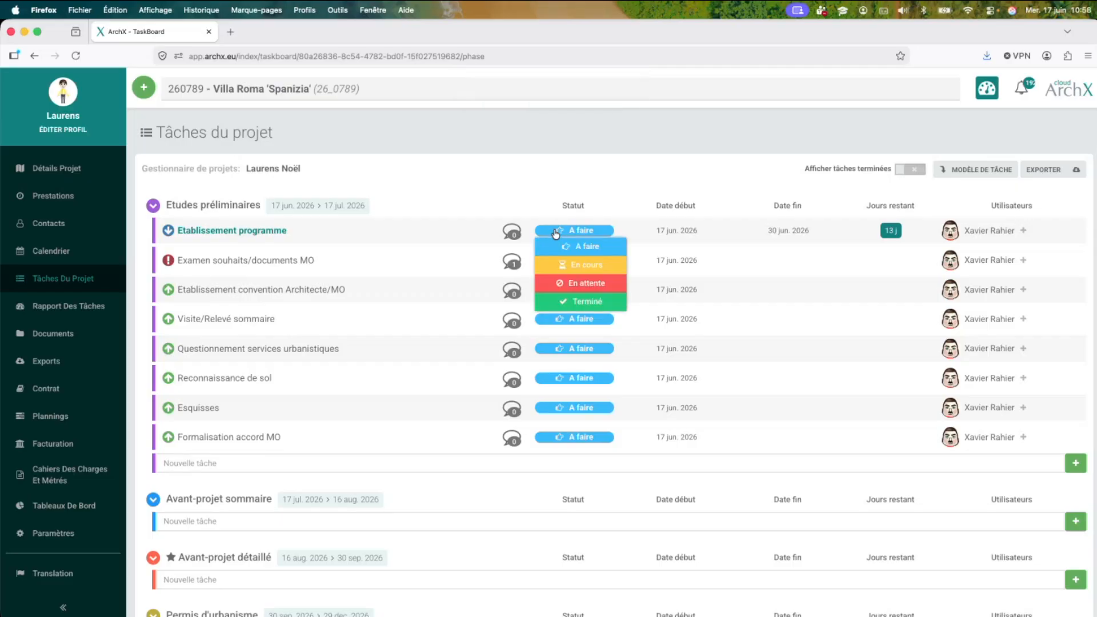
{"action": "left_click", "coordinate": [566, 265]}
- Set the status of the Etablissement convention Architecte/MO task to En attente, check it in the task details, and save the task
{"action": "left_click", "coordinate": [574, 289]}
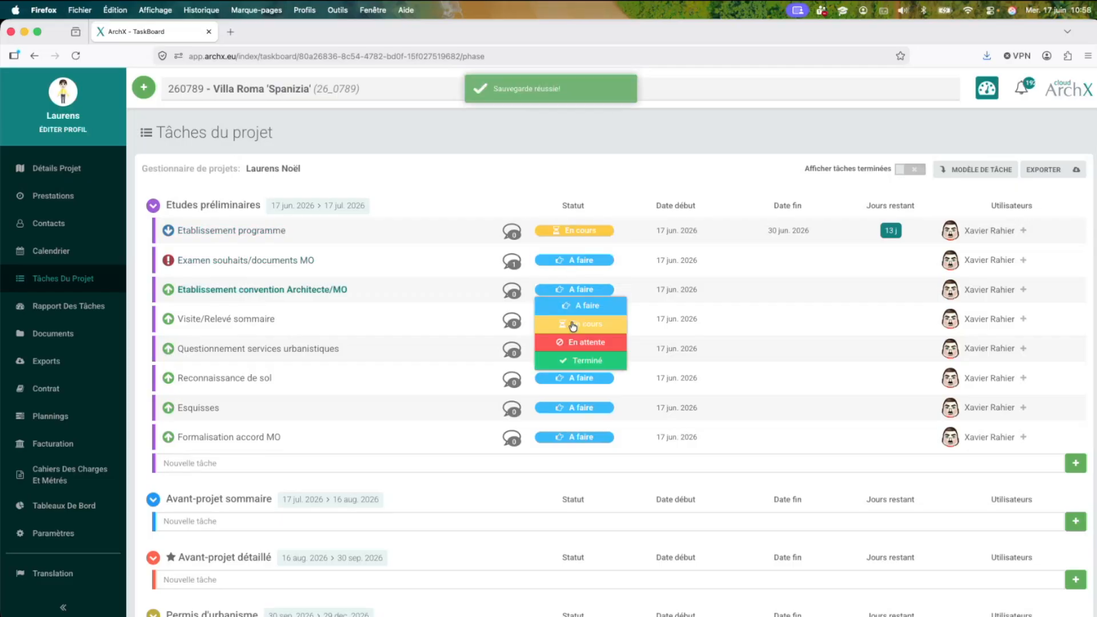
{"action": "left_click", "coordinate": [583, 342]}
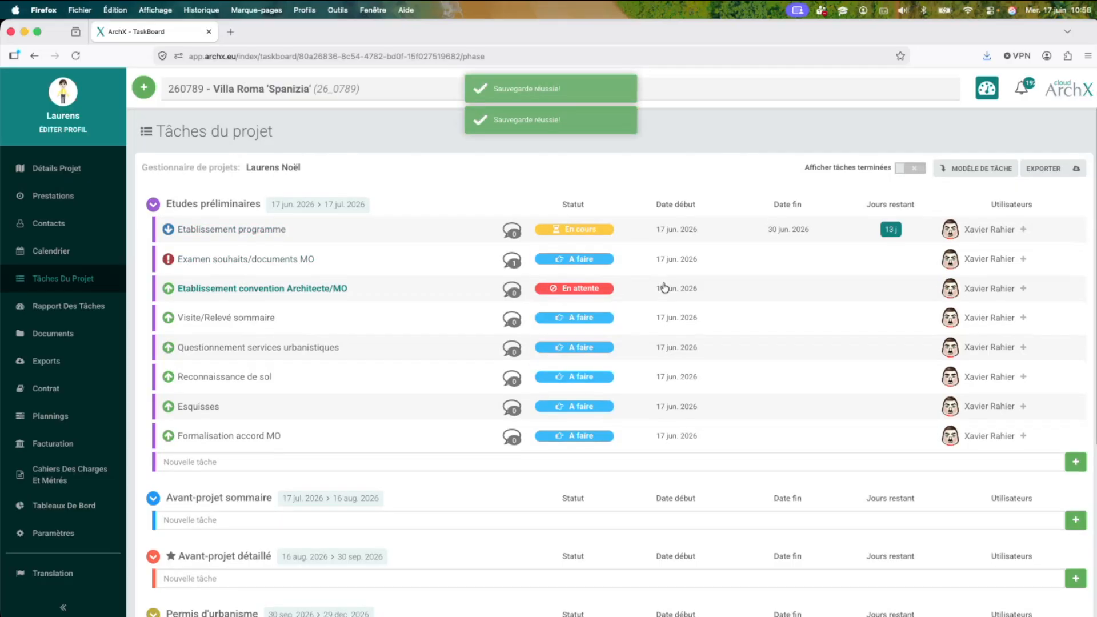
{"action": "left_click", "coordinate": [664, 290]}
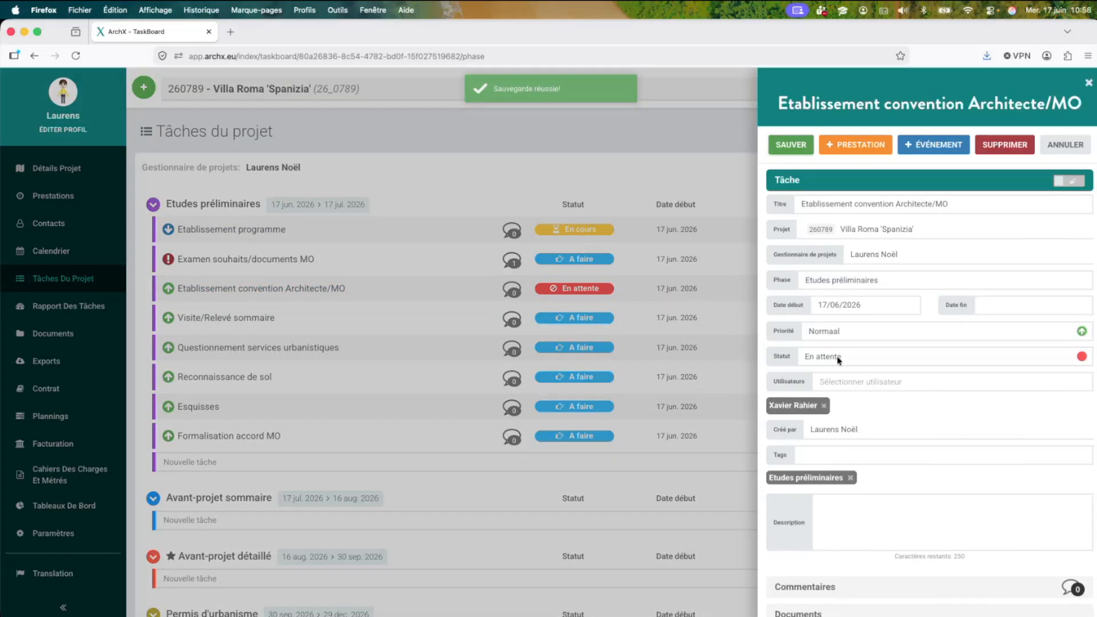
{"action": "left_click", "coordinate": [846, 354]}
{"action": "left_click", "coordinate": [787, 340]}
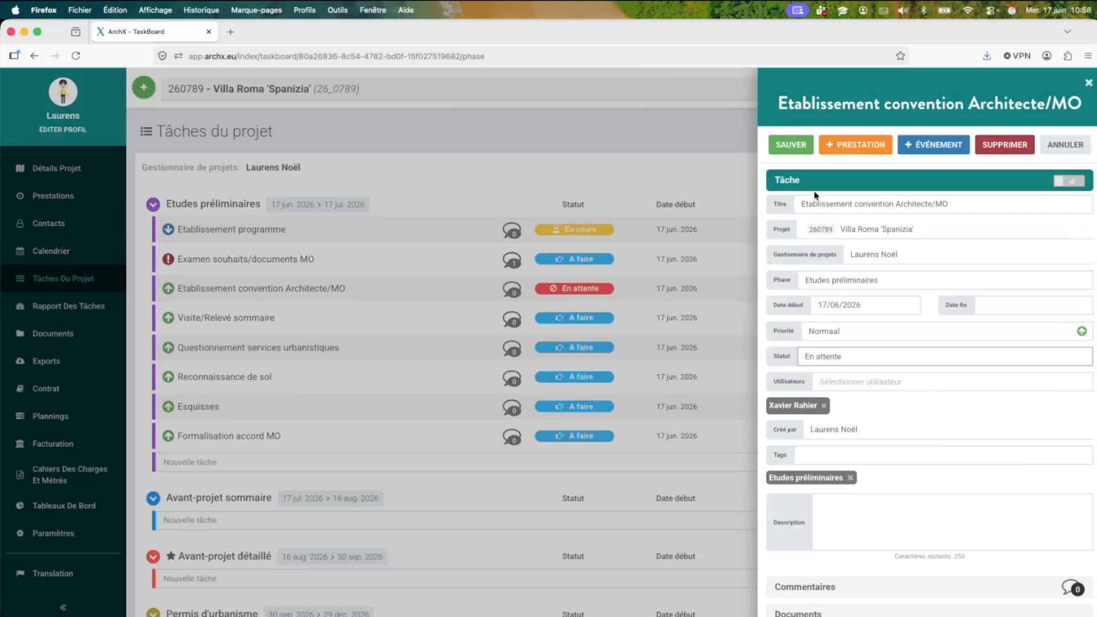
{"action": "left_click", "coordinate": [791, 145]}
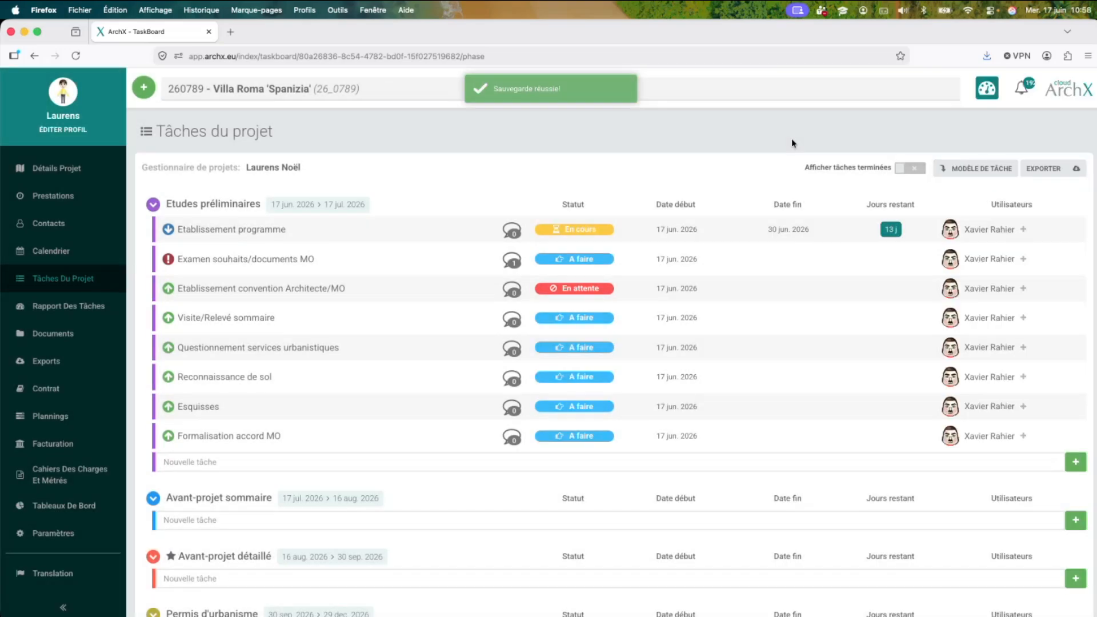
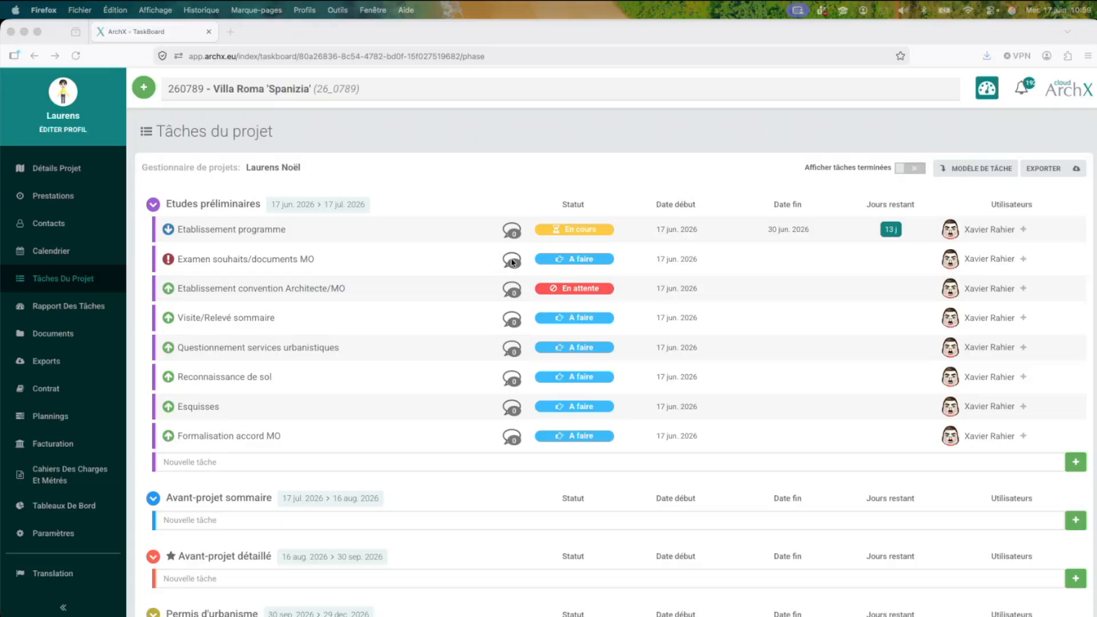
- Mark the Visite/Relevé sommaire task as Terminé and turn on the display of completed tasks
{"action": "left_click", "coordinate": [605, 317]}
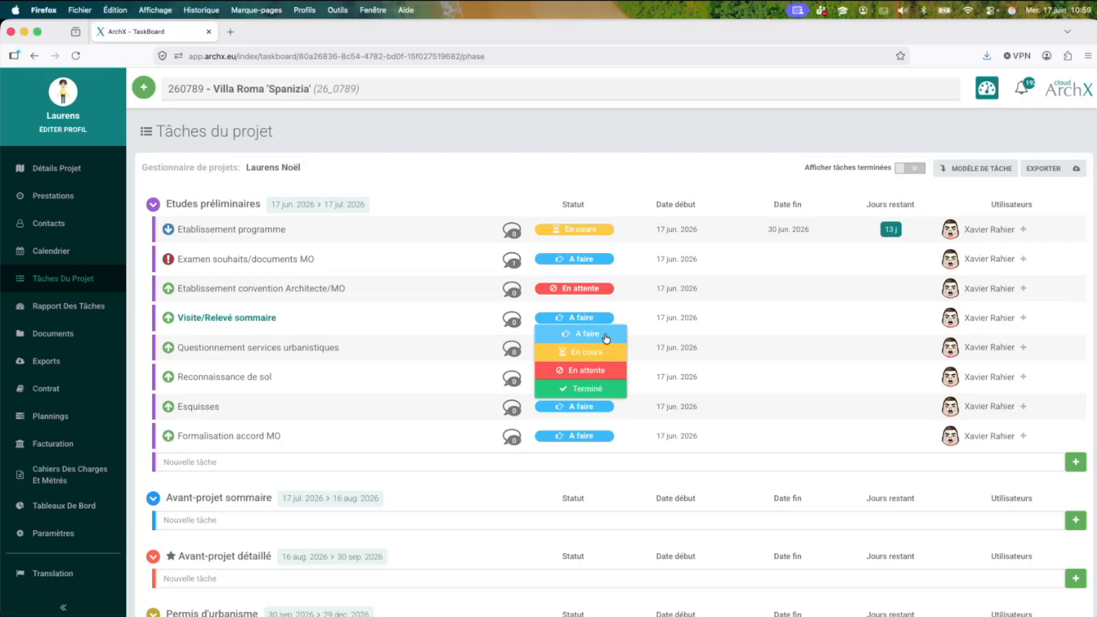
{"action": "left_click", "coordinate": [573, 389]}
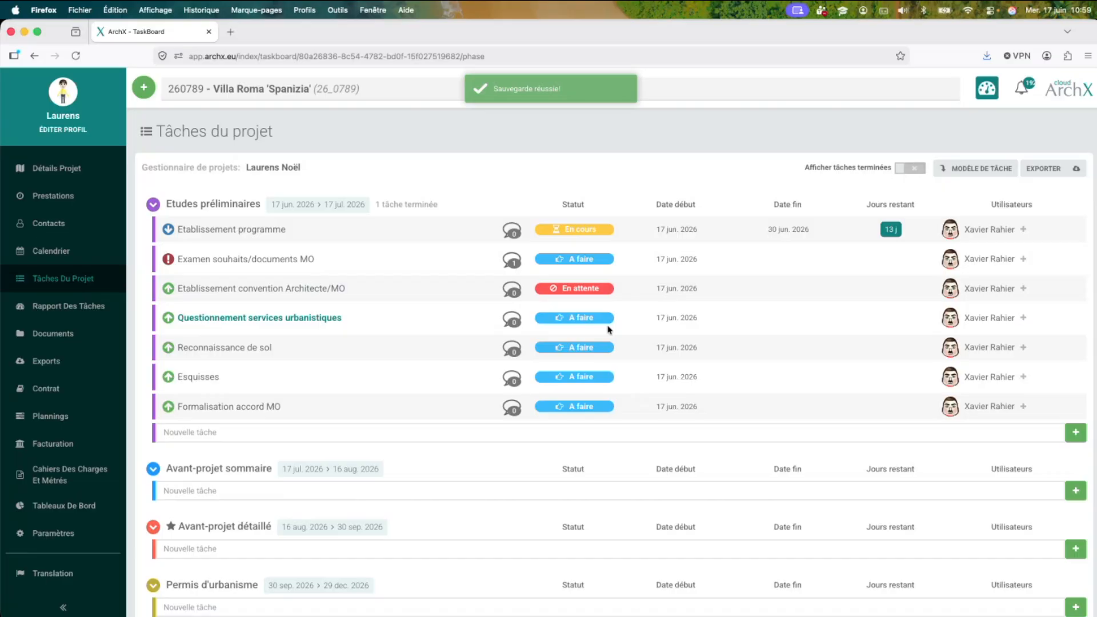
{"action": "left_click", "coordinate": [908, 169]}
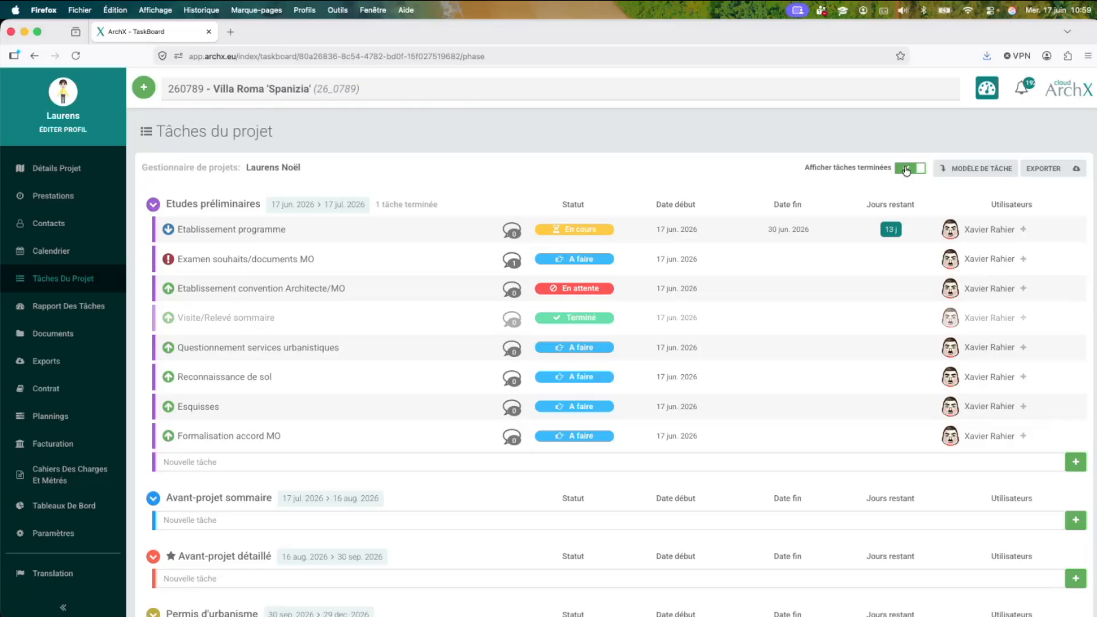
{"action": "left_click", "coordinate": [908, 168]}
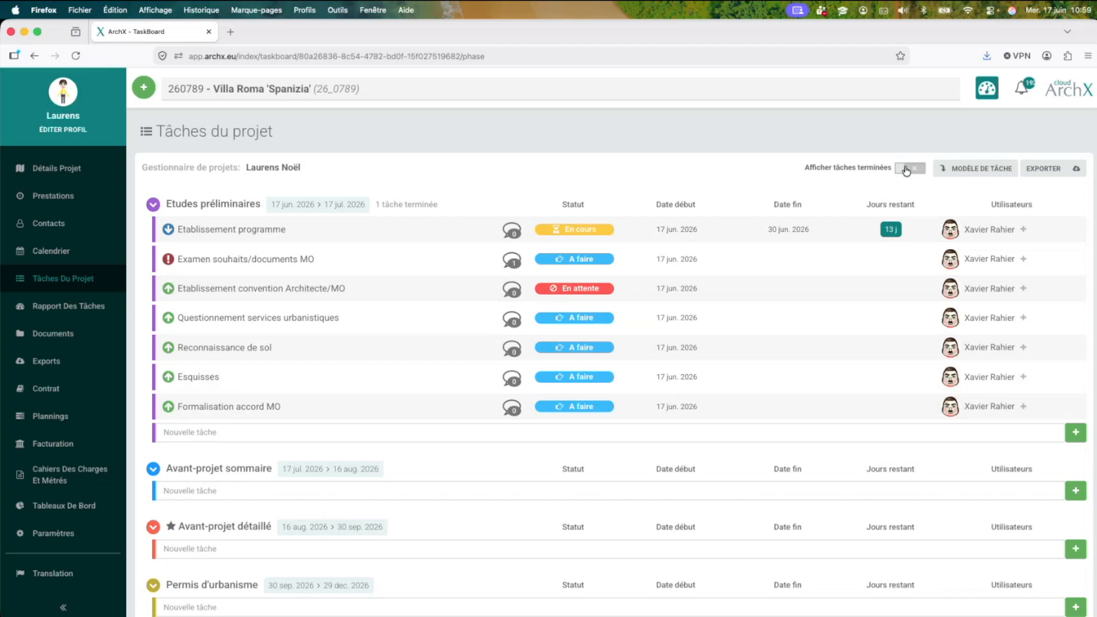
{"action": "left_click", "coordinate": [909, 168]}
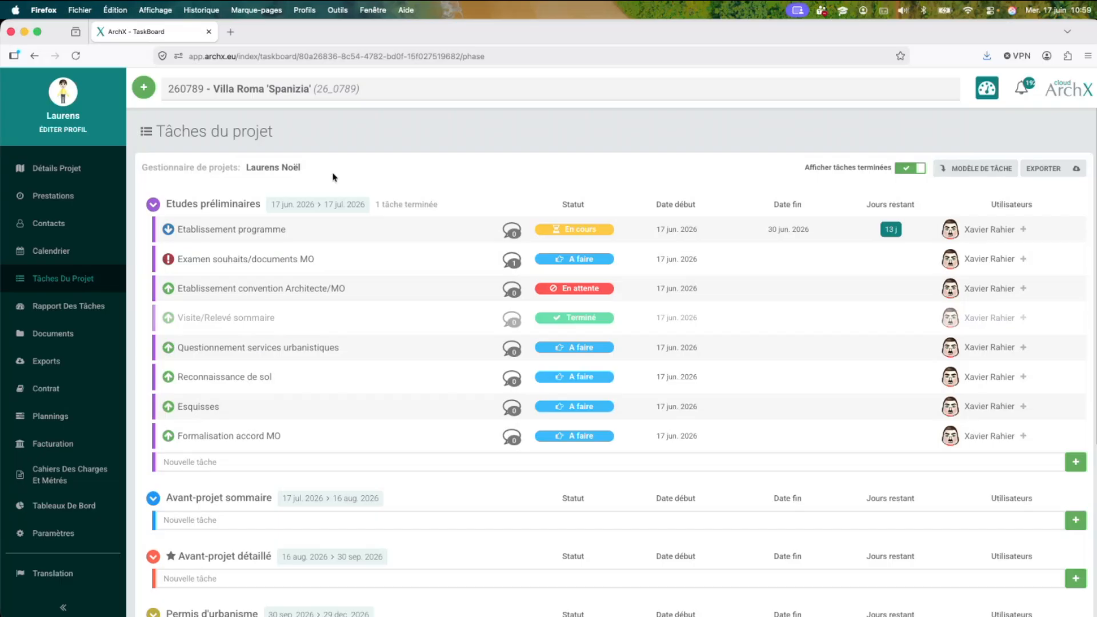
- In the project's task report, edit the layout and remove the Jours restant block and all Tâches blocks from the third column
{"action": "left_click", "coordinate": [84, 309]}
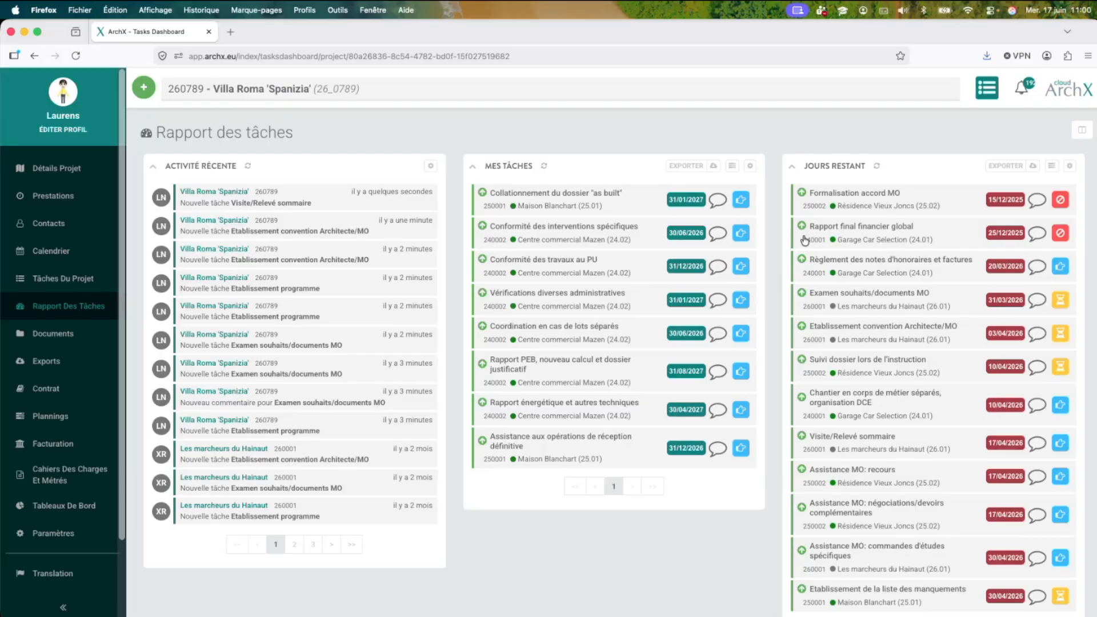
{"action": "left_click", "coordinate": [1082, 131]}
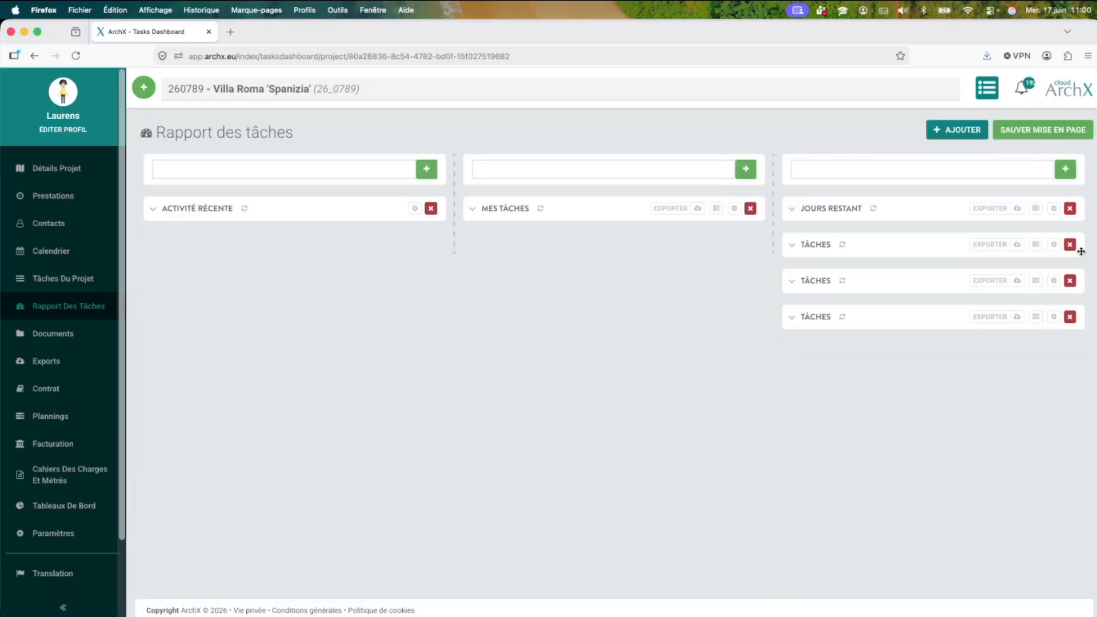
{"action": "left_click", "coordinate": [1070, 280]}
{"action": "left_click", "coordinate": [1070, 244]}
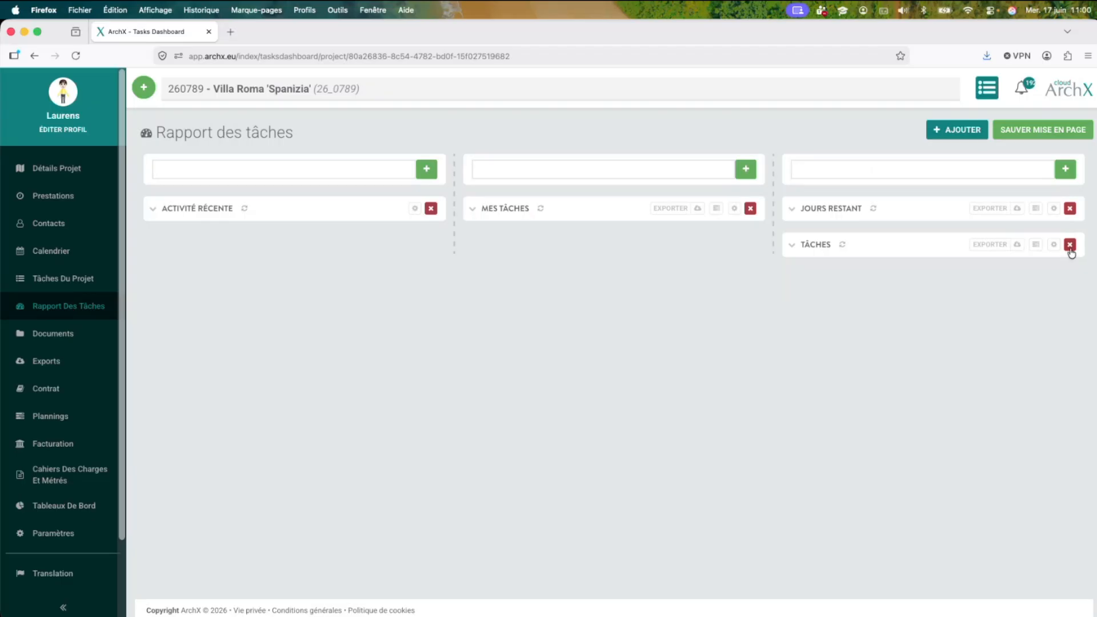
{"action": "left_click", "coordinate": [1070, 245]}
{"action": "left_click", "coordinate": [1069, 208]}
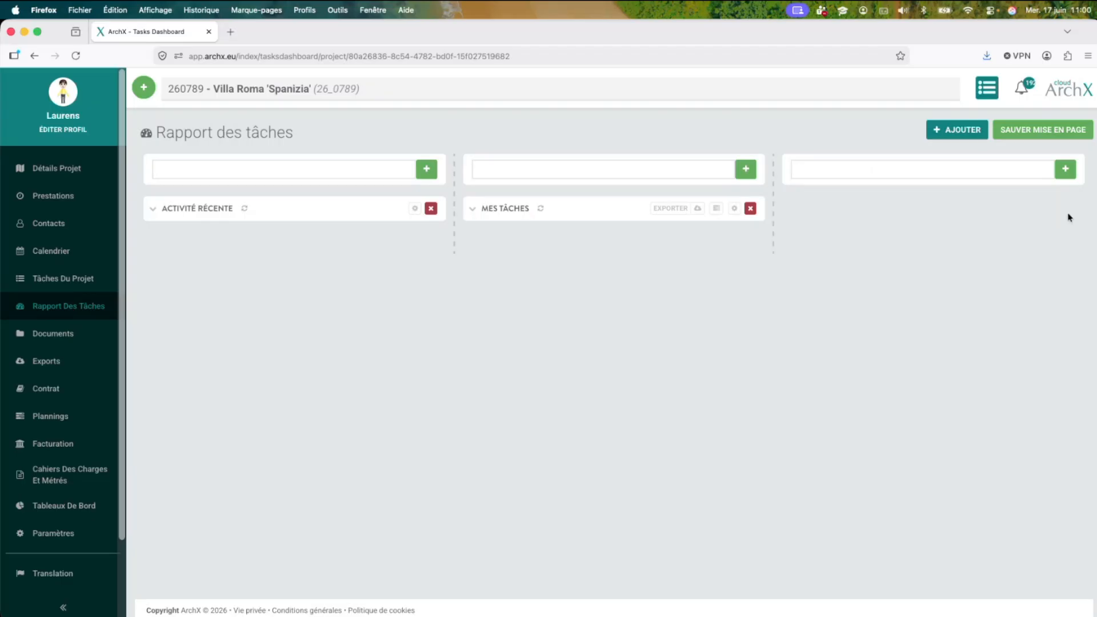
- Add a Tâches block to the third column of the task report and save the layout
{"action": "left_click", "coordinate": [931, 173]}
{"action": "left_click", "coordinate": [931, 178]}
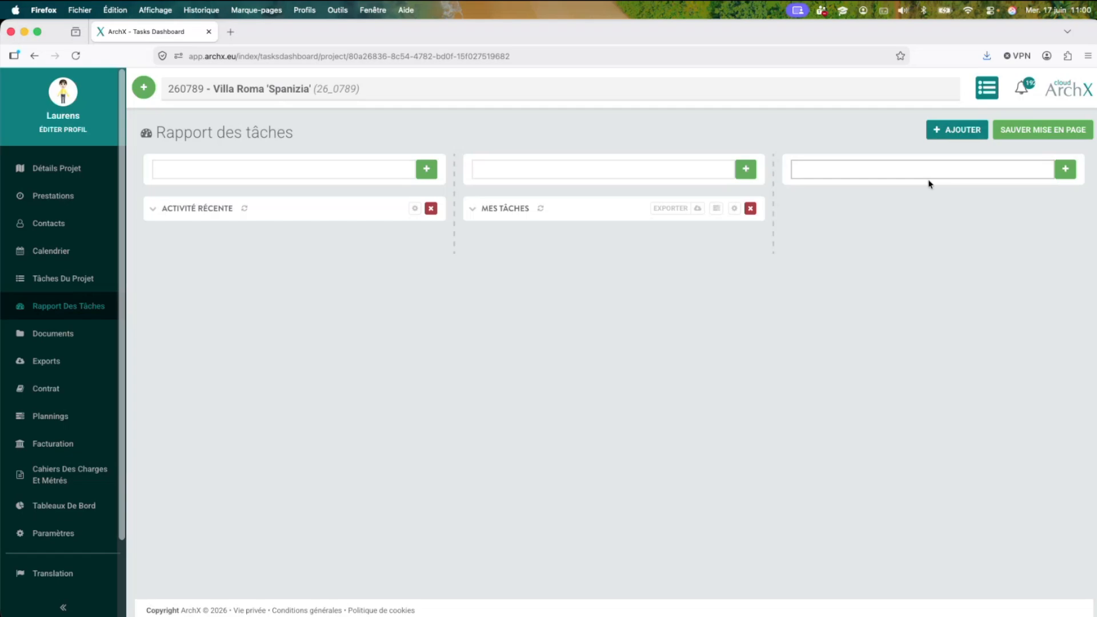
{"action": "left_click", "coordinate": [1060, 171]}
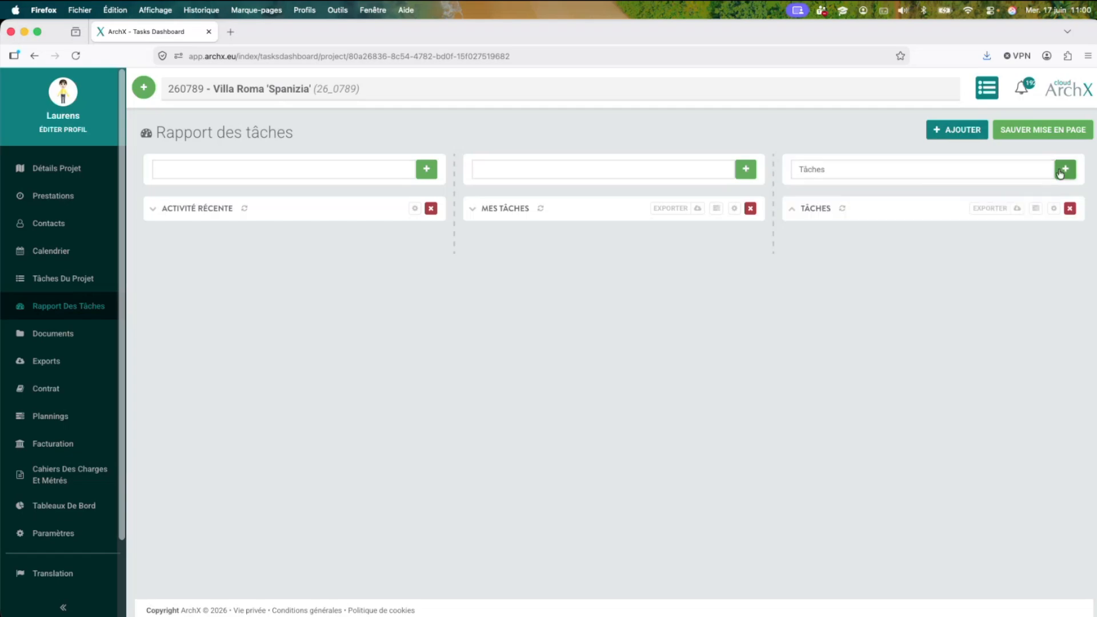
{"action": "left_click", "coordinate": [1055, 135]}
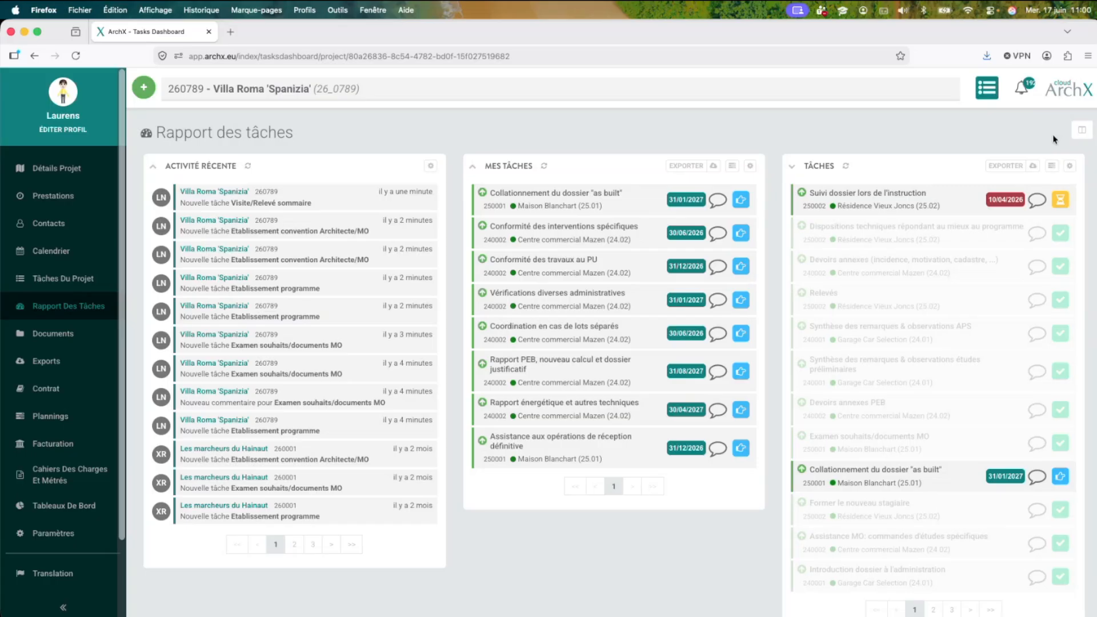
- Filter the Mes tâches block on one colleague as user, remove the A faire status and Chantier tag filters, and save
{"action": "left_click", "coordinate": [749, 166]}
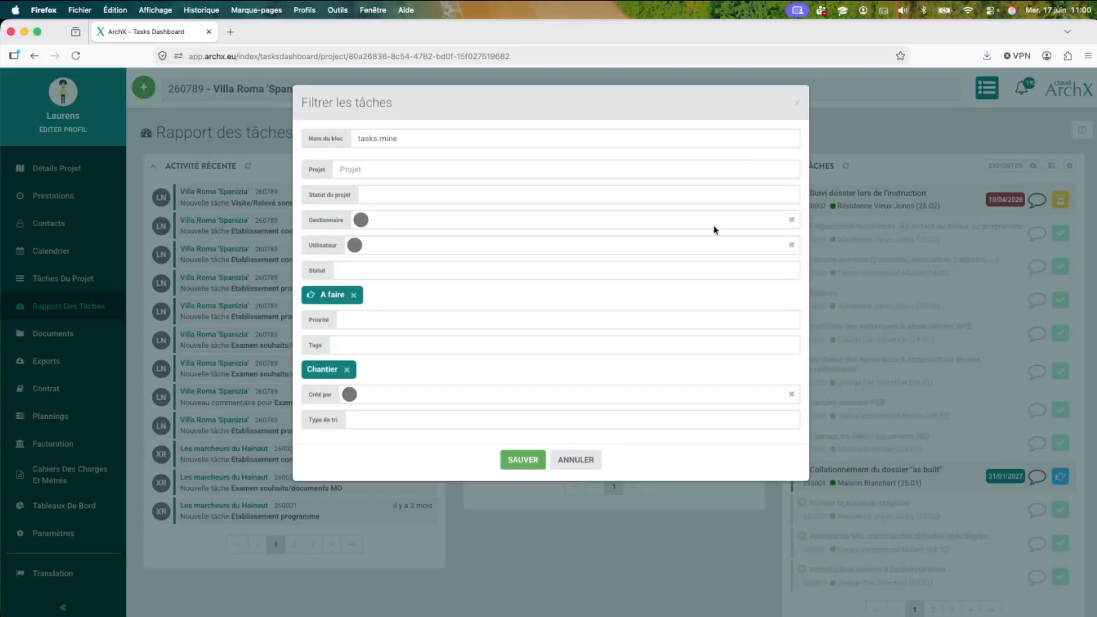
{"action": "left_click", "coordinate": [662, 248]}
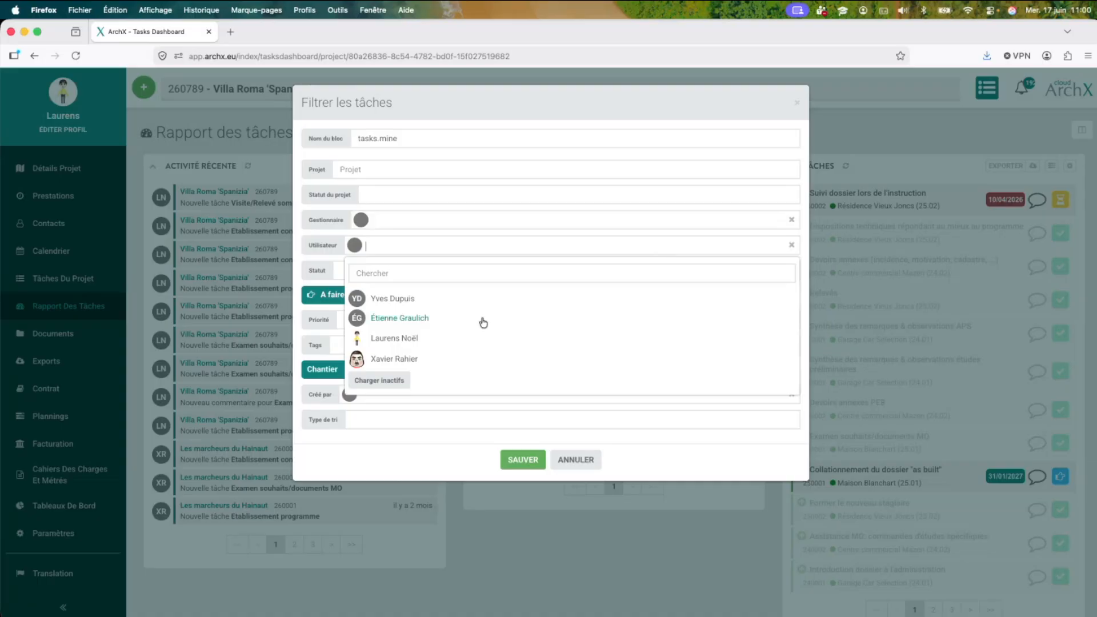
{"action": "left_click", "coordinate": [403, 362]}
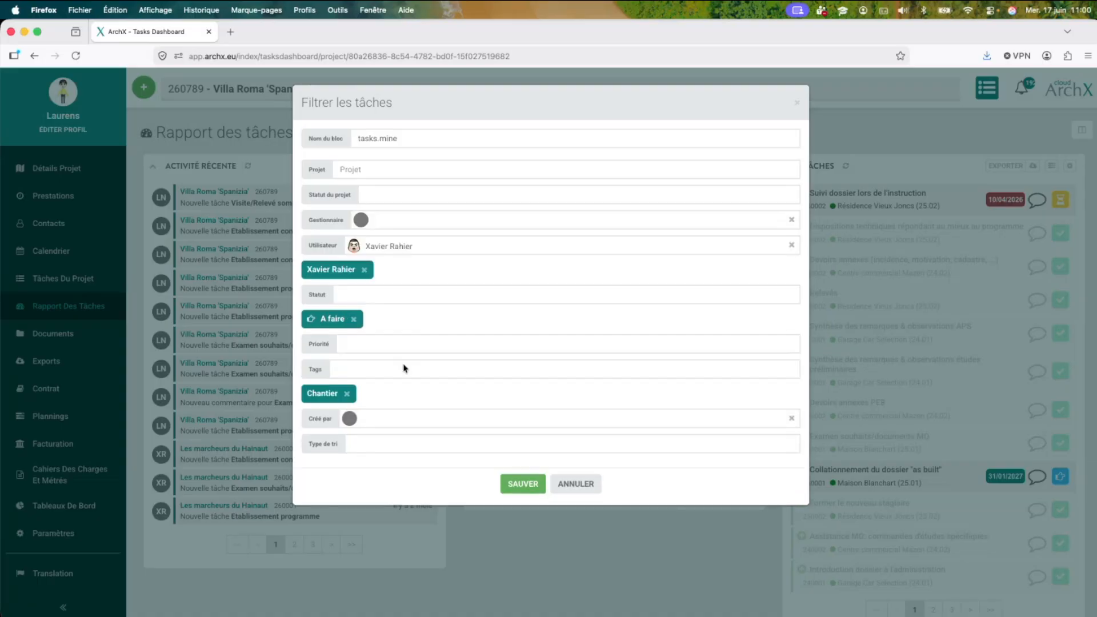
{"action": "left_click", "coordinate": [353, 319]}
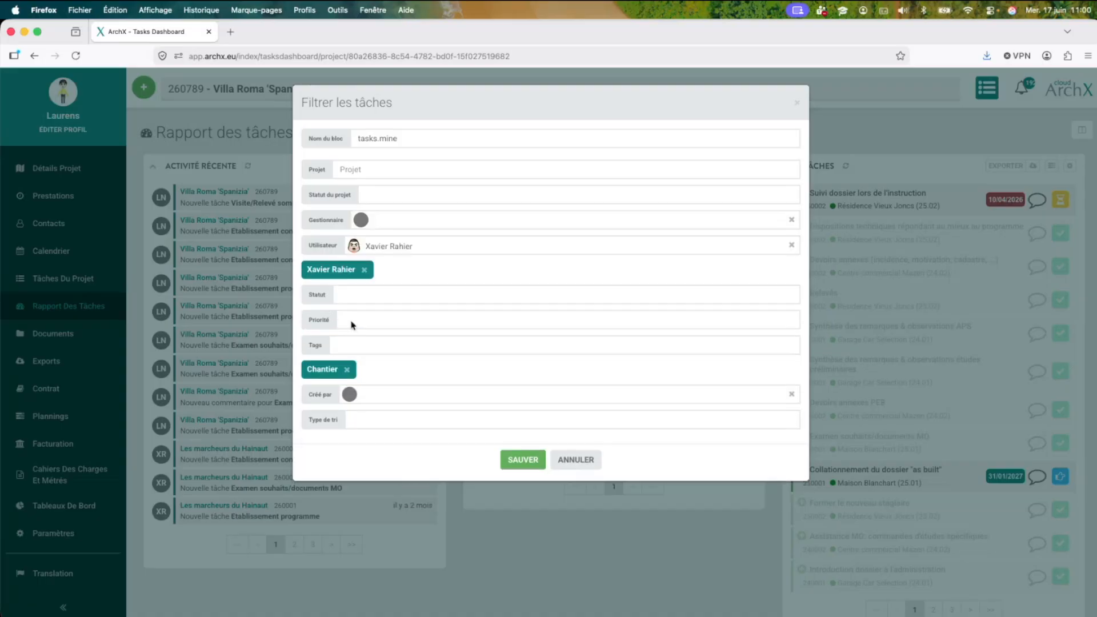
{"action": "left_click", "coordinate": [347, 370]}
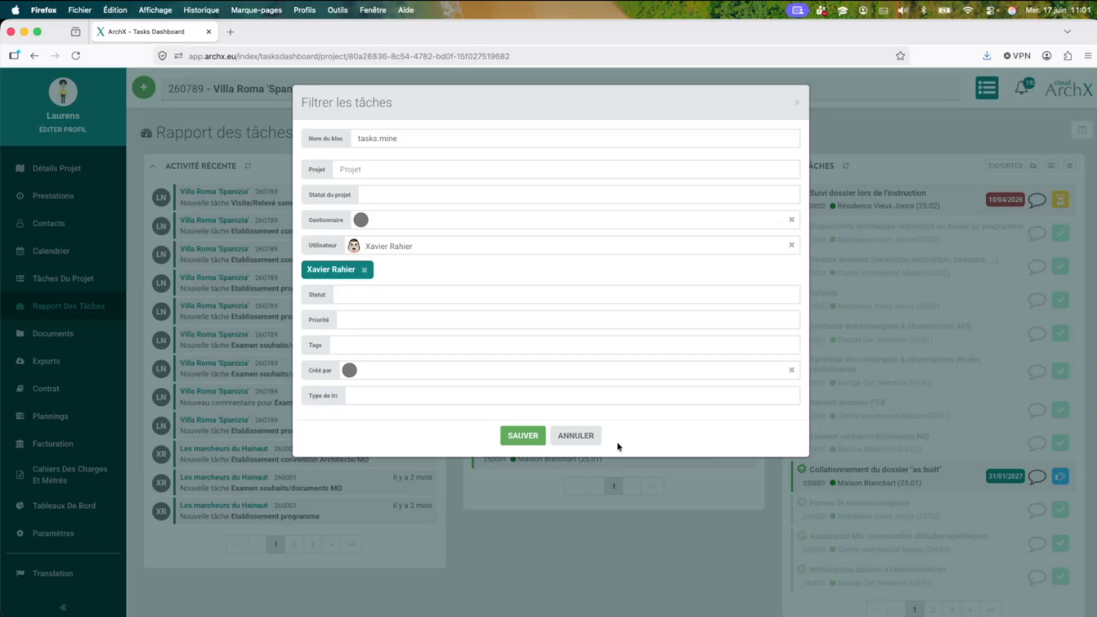
{"action": "left_click", "coordinate": [533, 437]}
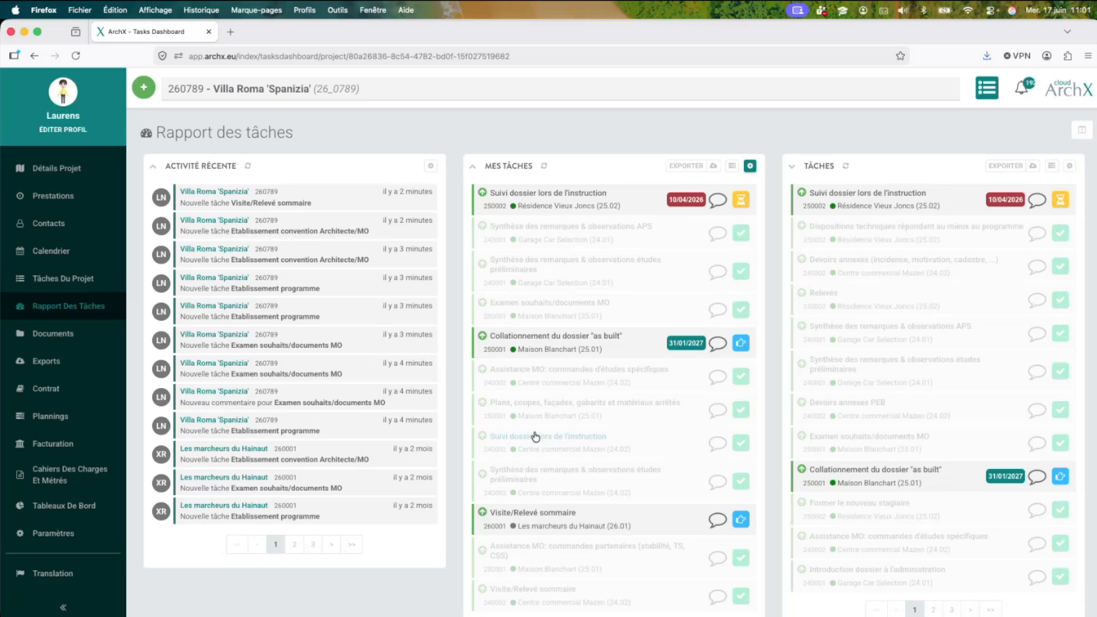
- Filter the Mes tâches block on the statuses A faire, En cours and En attente, and save the filter
{"action": "left_click", "coordinate": [750, 167]}
{"action": "left_click", "coordinate": [402, 295]}
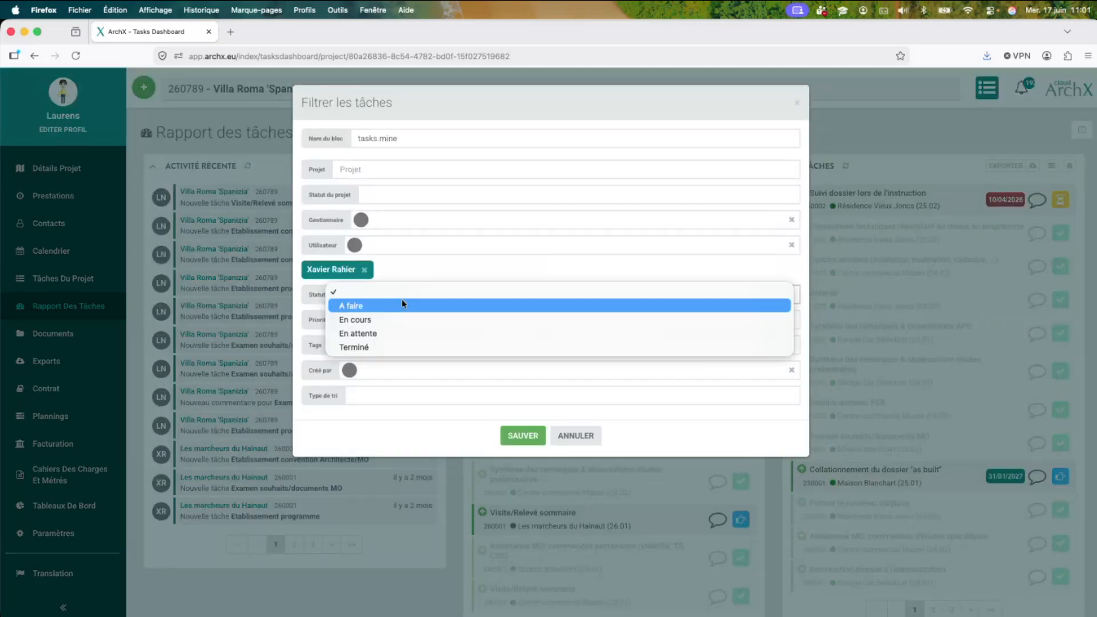
{"action": "left_click", "coordinate": [403, 304]}
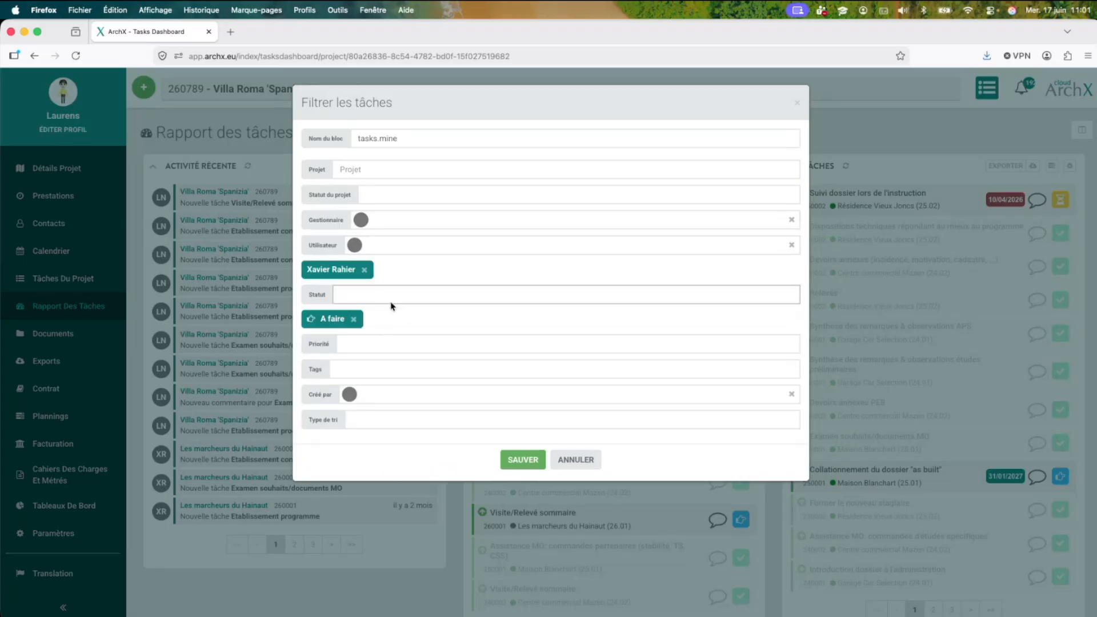
{"action": "left_click", "coordinate": [392, 297]}
{"action": "left_click", "coordinate": [386, 316]}
{"action": "left_click", "coordinate": [389, 296]}
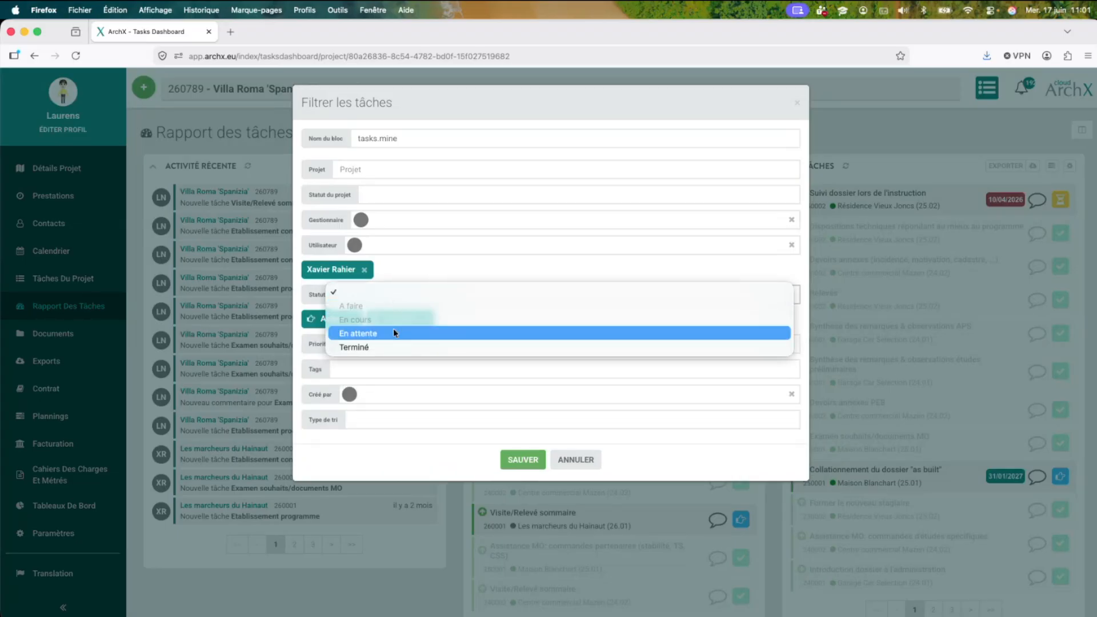
{"action": "left_click", "coordinate": [393, 334]}
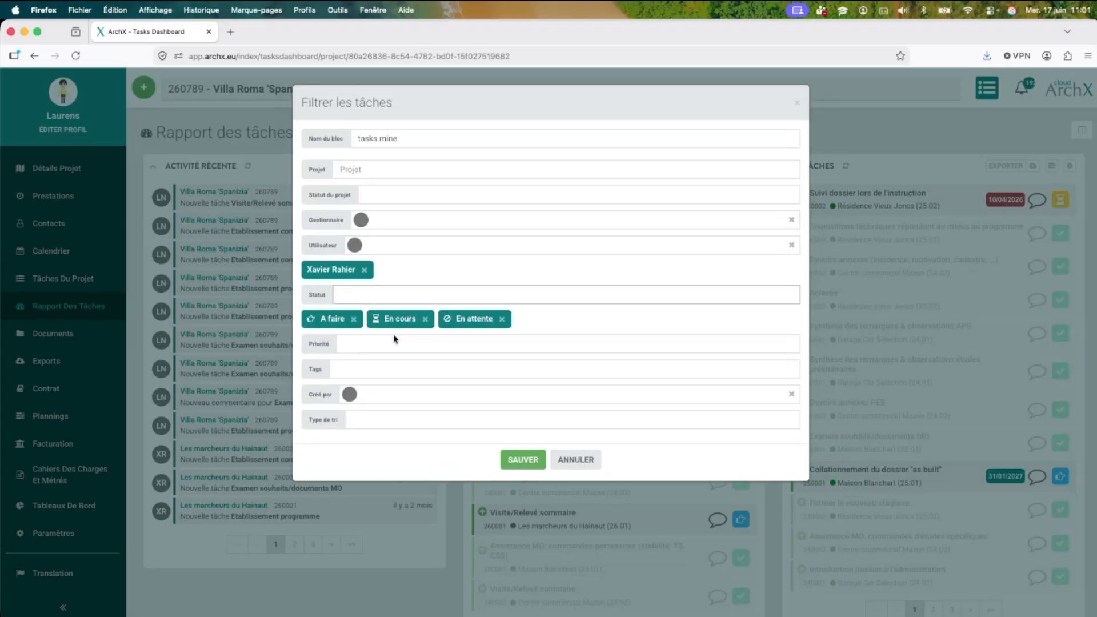
{"action": "left_click", "coordinate": [523, 459]}
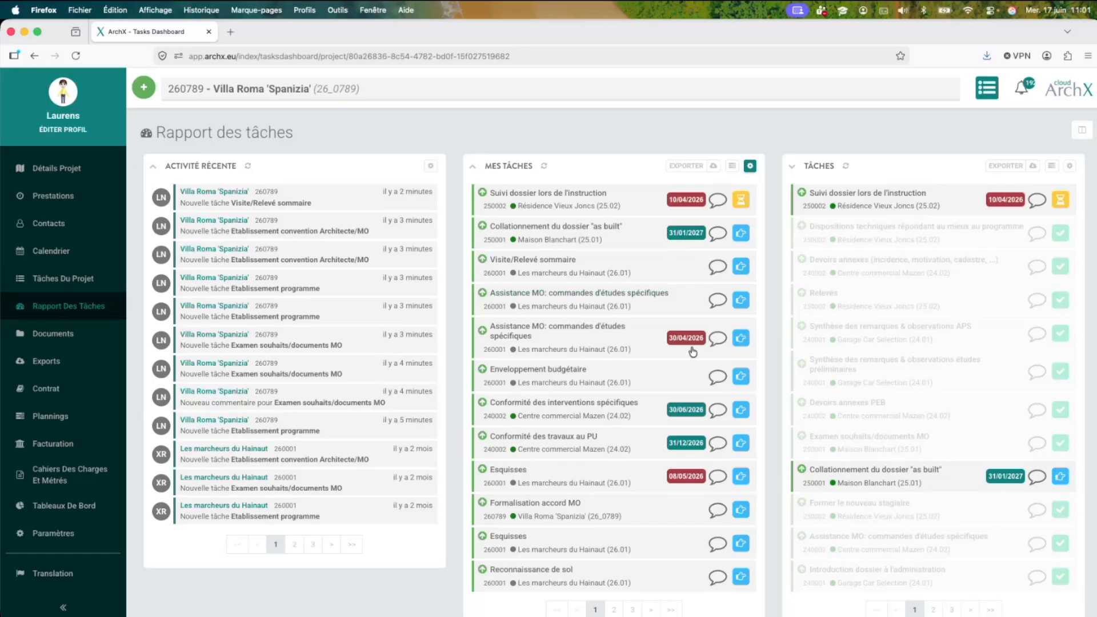
- Sort the Mes tâches block by Date fin in ascending order, save, and review the sorted list
{"action": "left_click", "coordinate": [749, 166]}
{"action": "left_click", "coordinate": [416, 420]}
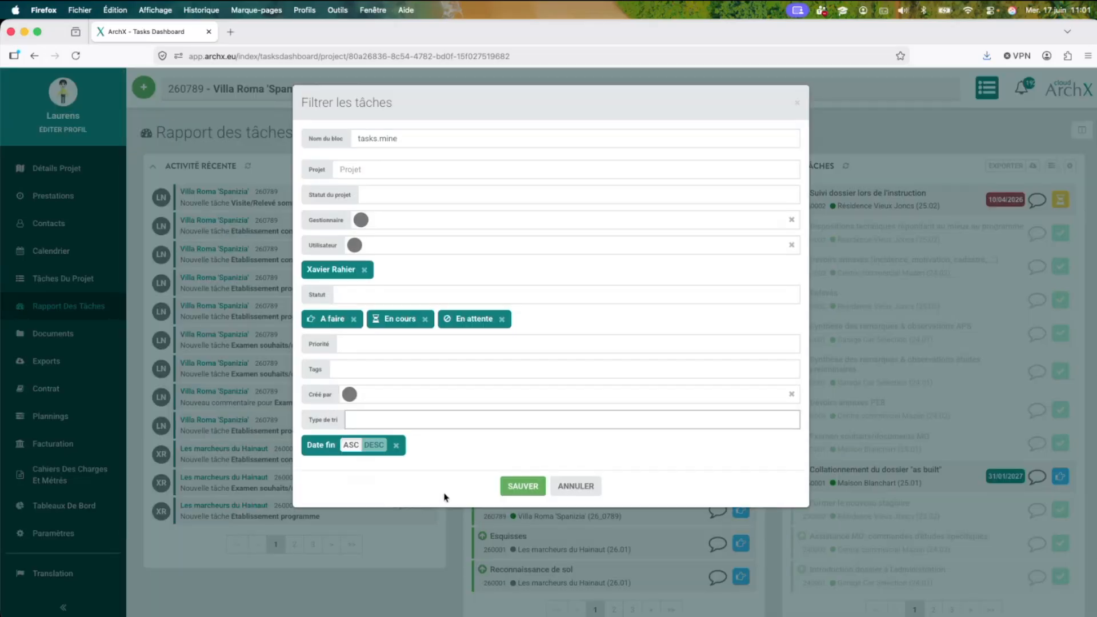
{"action": "left_click", "coordinate": [523, 486]}
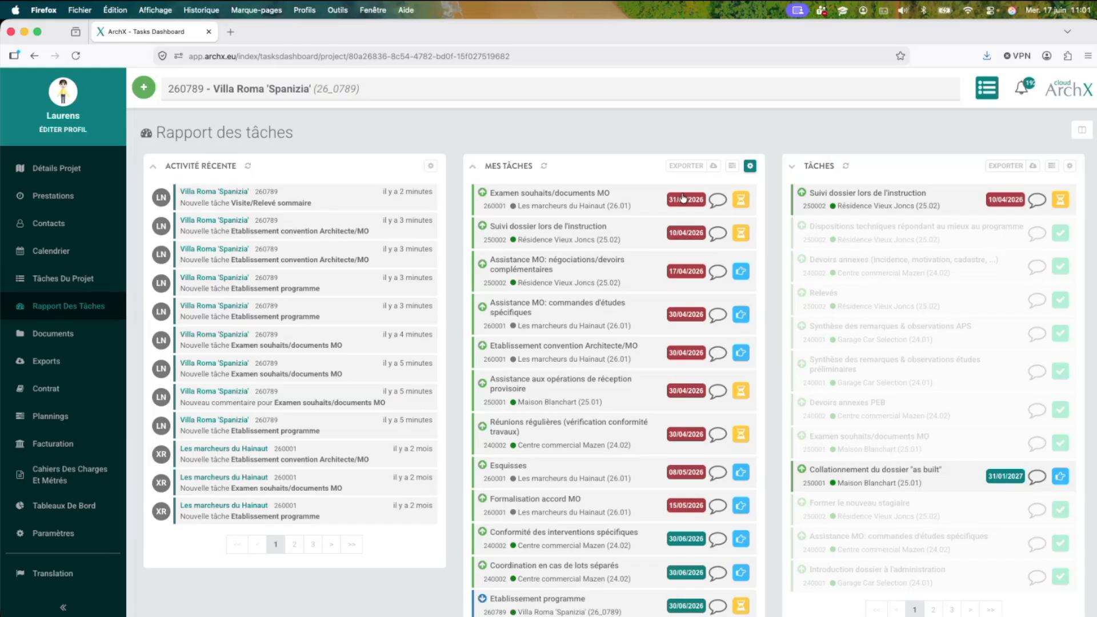
{"action": "scroll", "coordinate": [634, 209], "scroll_direction": "down", "scroll_amount": 3}
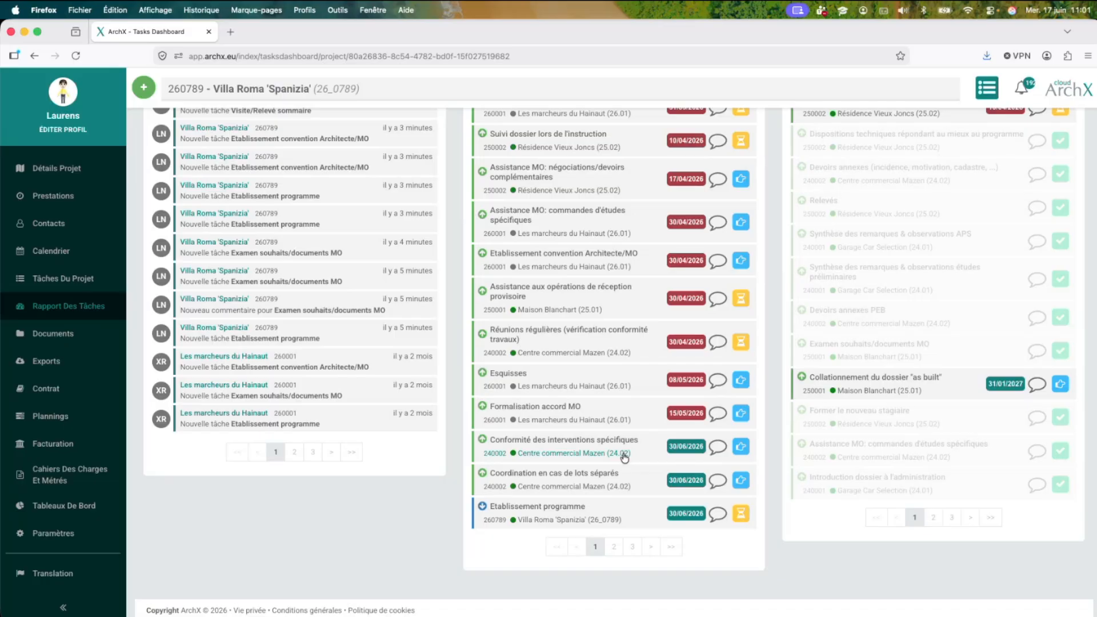
{"action": "scroll", "coordinate": [624, 457], "scroll_direction": "up", "scroll_amount": 3}
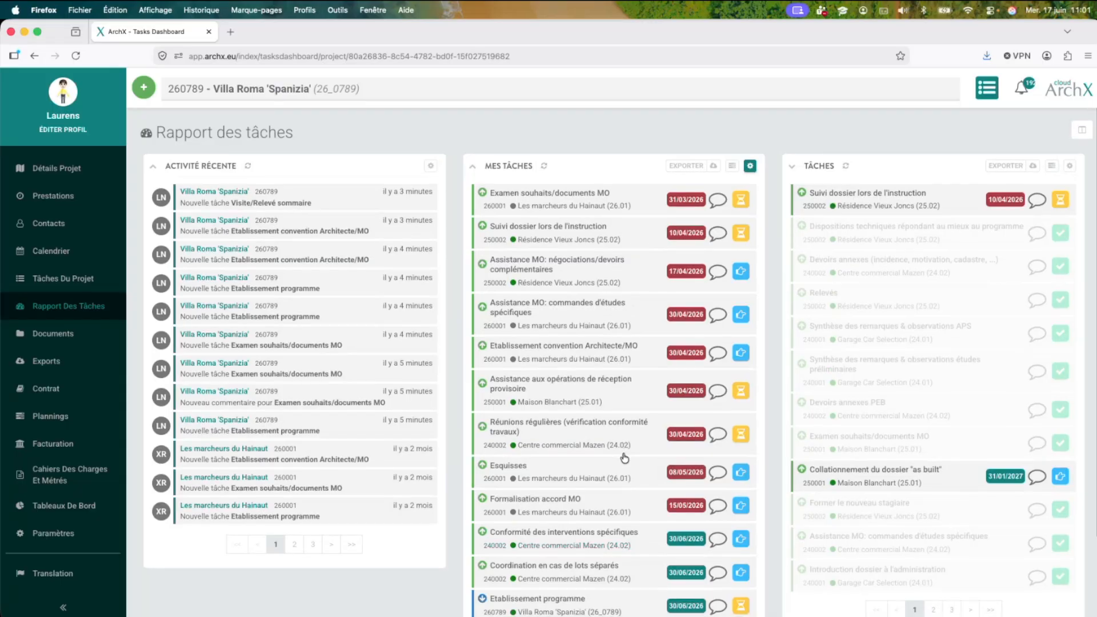
- Add the Chantier tag to the Mes tâches block's filter and save it
{"action": "left_click", "coordinate": [749, 166]}
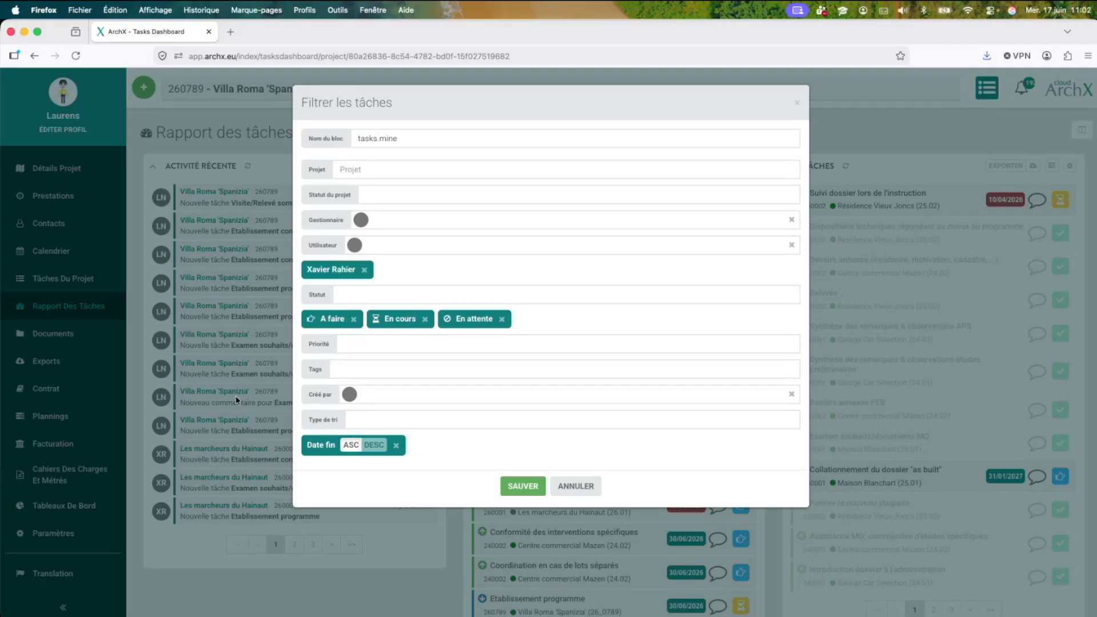
{"action": "left_click", "coordinate": [377, 376]}
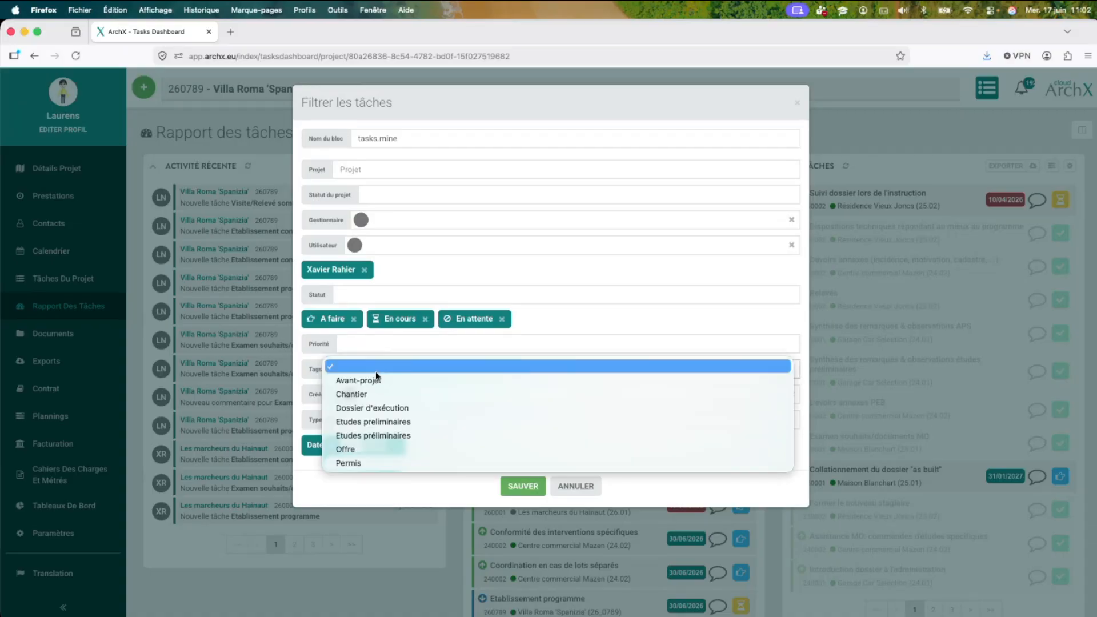
{"action": "left_click", "coordinate": [380, 395]}
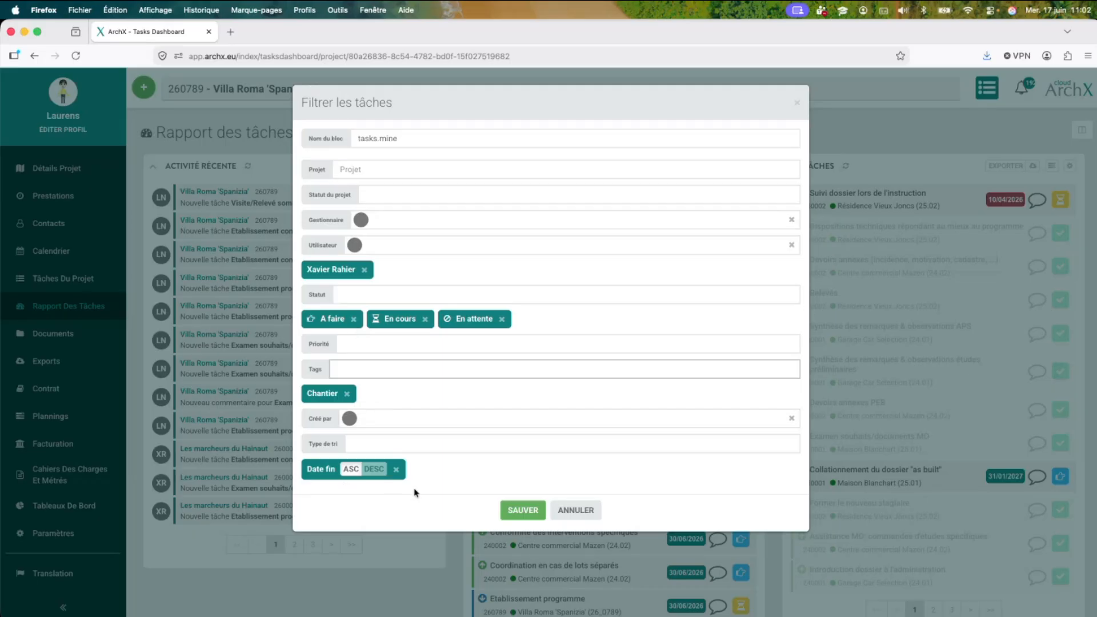
{"action": "left_click", "coordinate": [524, 517]}
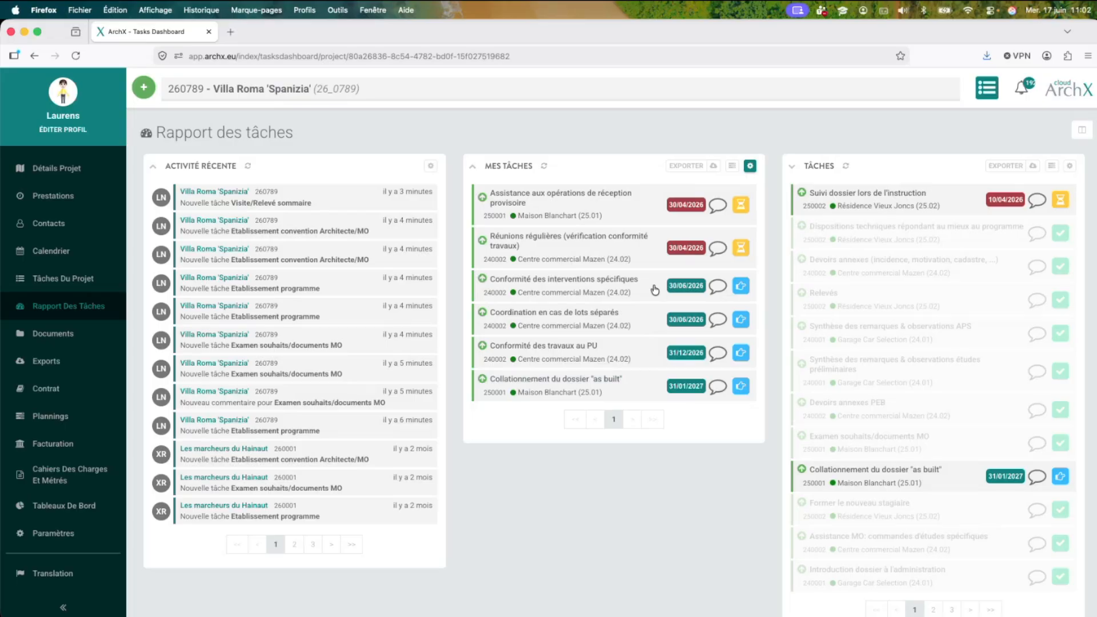
- View the details of the Assistance aux opérations de réception provisoire task and close them without changes
{"action": "left_click", "coordinate": [636, 211]}
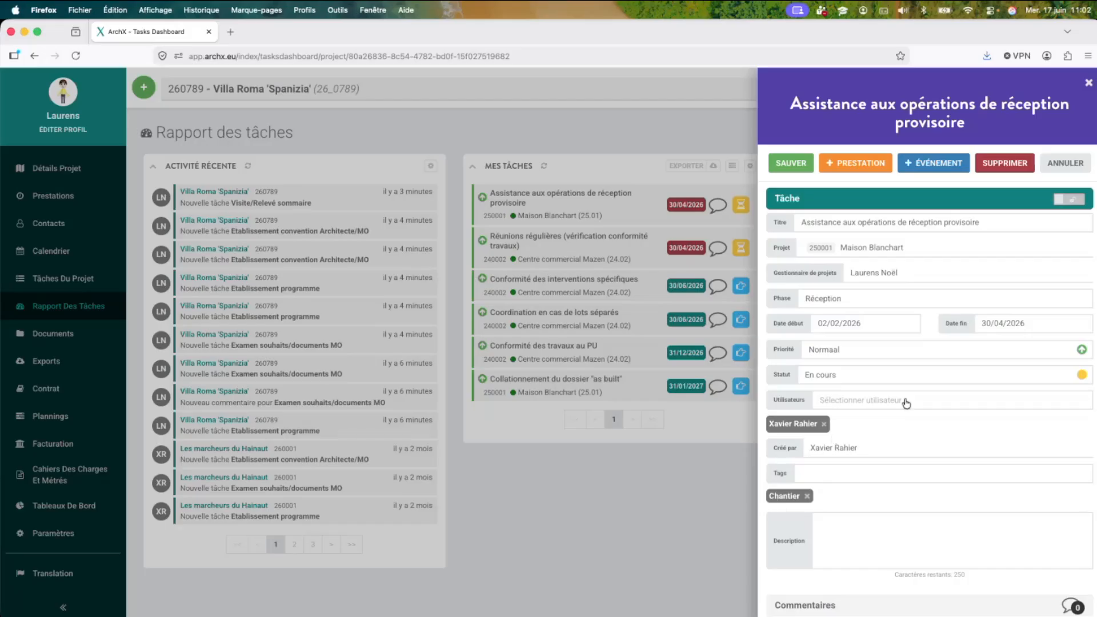
{"action": "scroll", "coordinate": [885, 402], "scroll_direction": "down", "scroll_amount": 3}
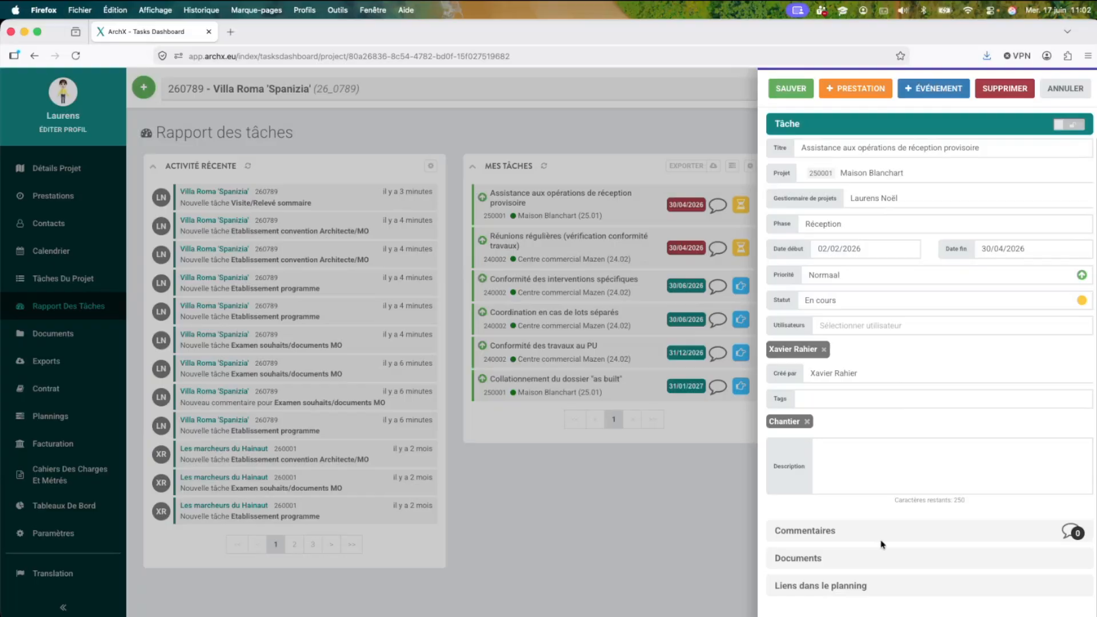
{"action": "left_click", "coordinate": [623, 539]}
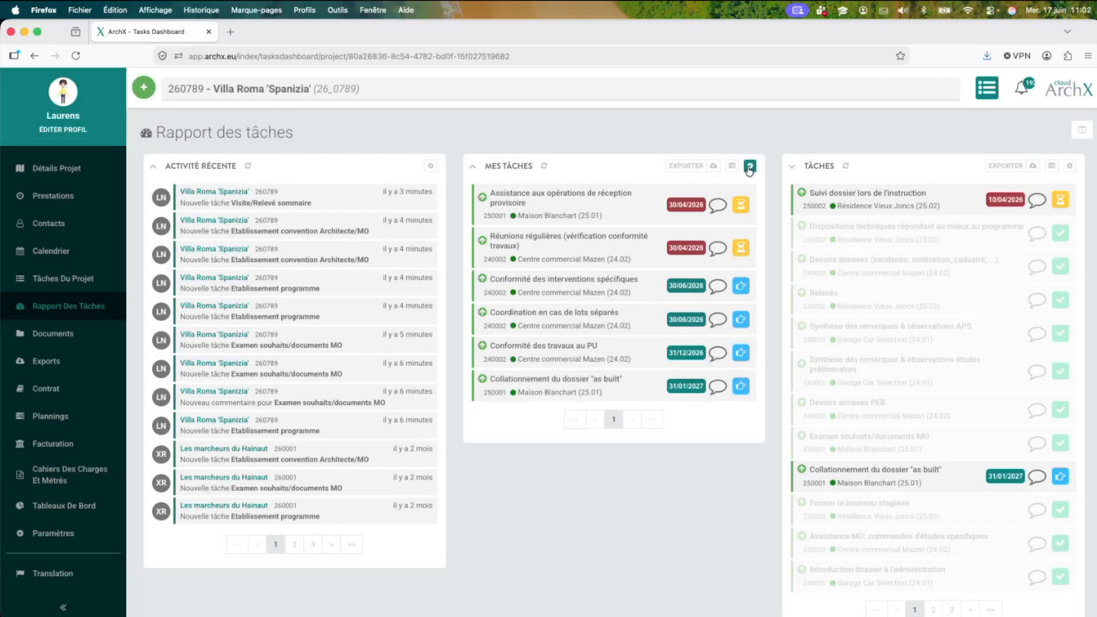
- Rename the Mes tâches block with the colleague's first name followed by "- Chantier" and save
{"action": "left_click", "coordinate": [749, 167]}
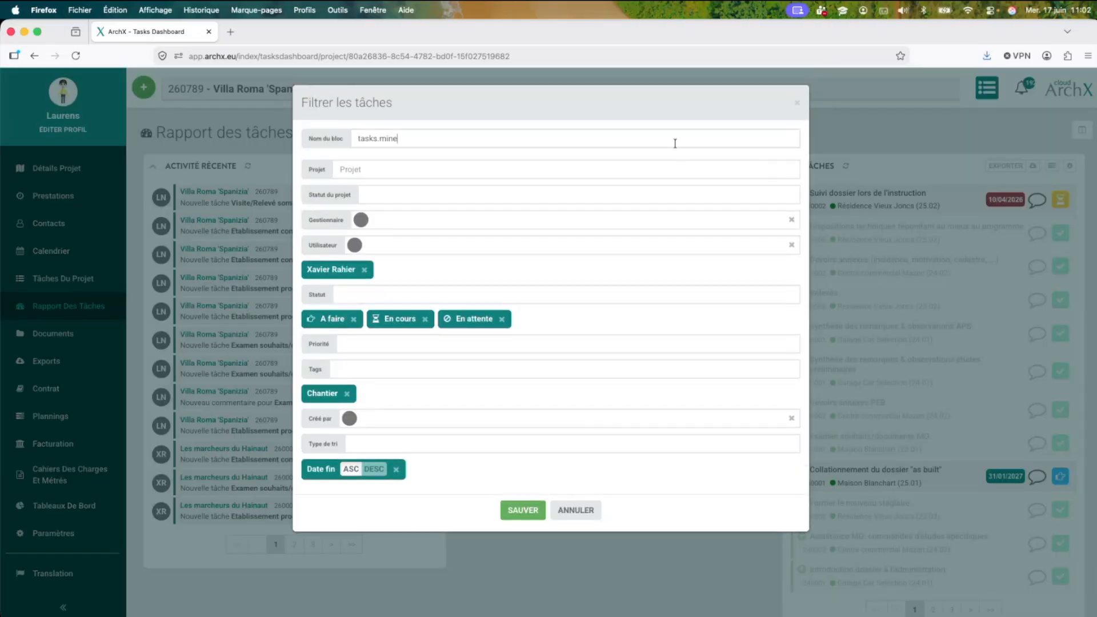
{"action": "left_click_drag", "start_coordinate": [674, 143], "coordinate": [324, 138]}
{"action": "type", "text": "Xvier -"}
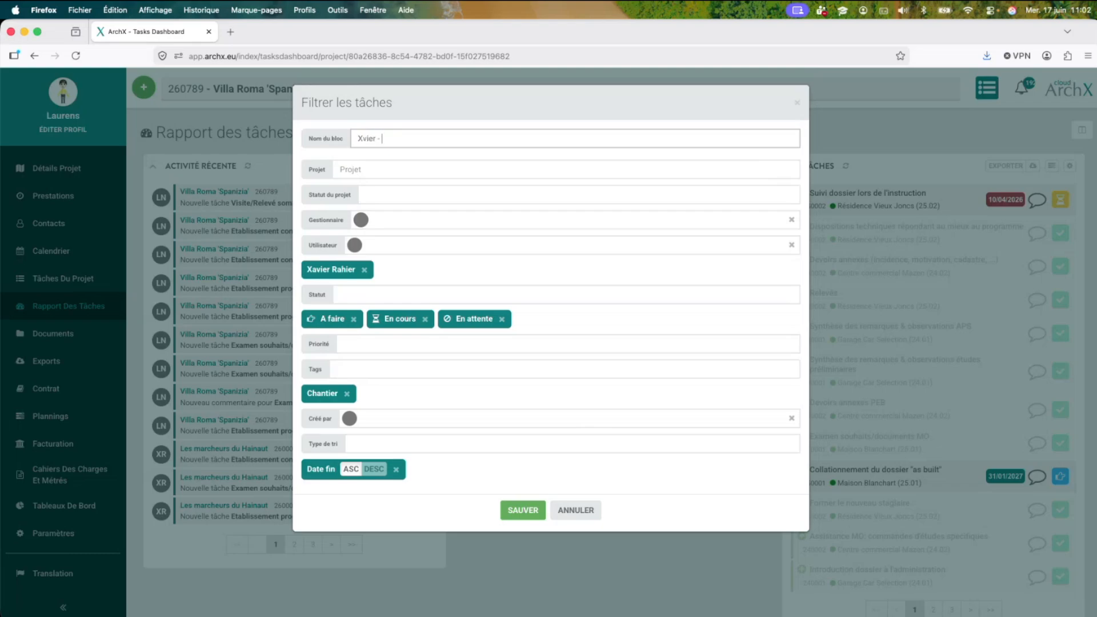
{"action": "key", "text": "BackSpace"}
{"action": "key", "text": "BackSpace"}
{"action": "key", "text": "BackSpace"}
{"action": "key", "text": "BackSpace"}
{"action": "key", "text": "BackSpace"}
{"action": "key", "text": "BackSpace"}
{"action": "key", "text": "BackSpace"}
{"action": "type", "text": "avier - Chantier"}
{"action": "key", "text": "Return"}
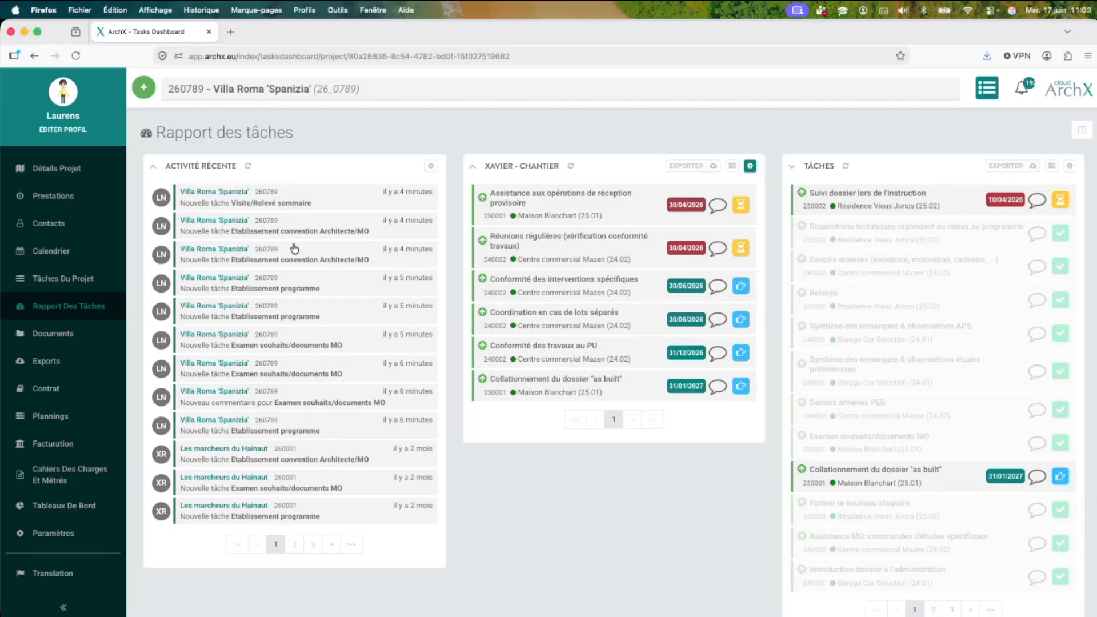
- Remove the Activité récente block from the task report and save the layout
{"action": "left_click", "coordinate": [1082, 130]}
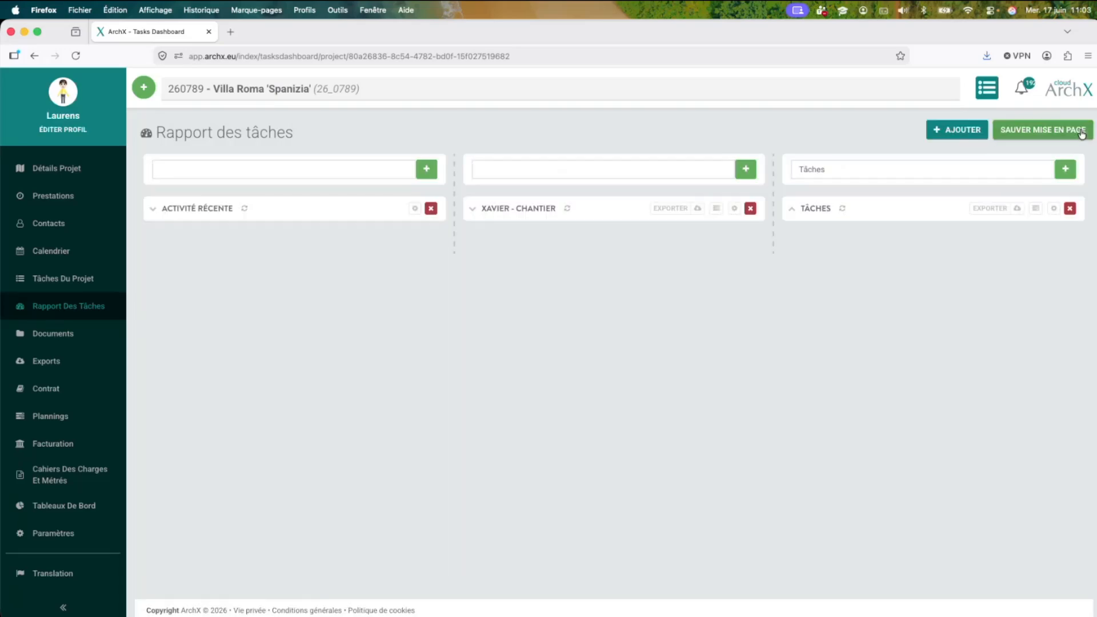
{"action": "left_click", "coordinate": [430, 208]}
{"action": "left_click", "coordinate": [1022, 129]}
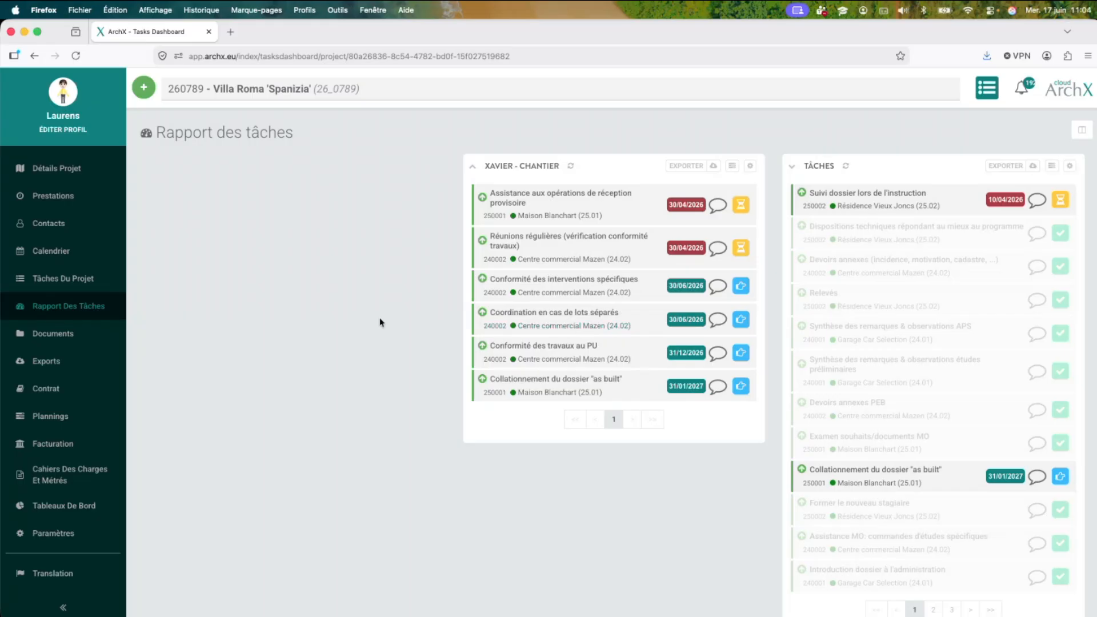
- Set the status of the Assistance aux opérations de réception provisoire task to Terminé and save it
{"action": "left_click", "coordinate": [654, 213]}
{"action": "left_click", "coordinate": [841, 372]}
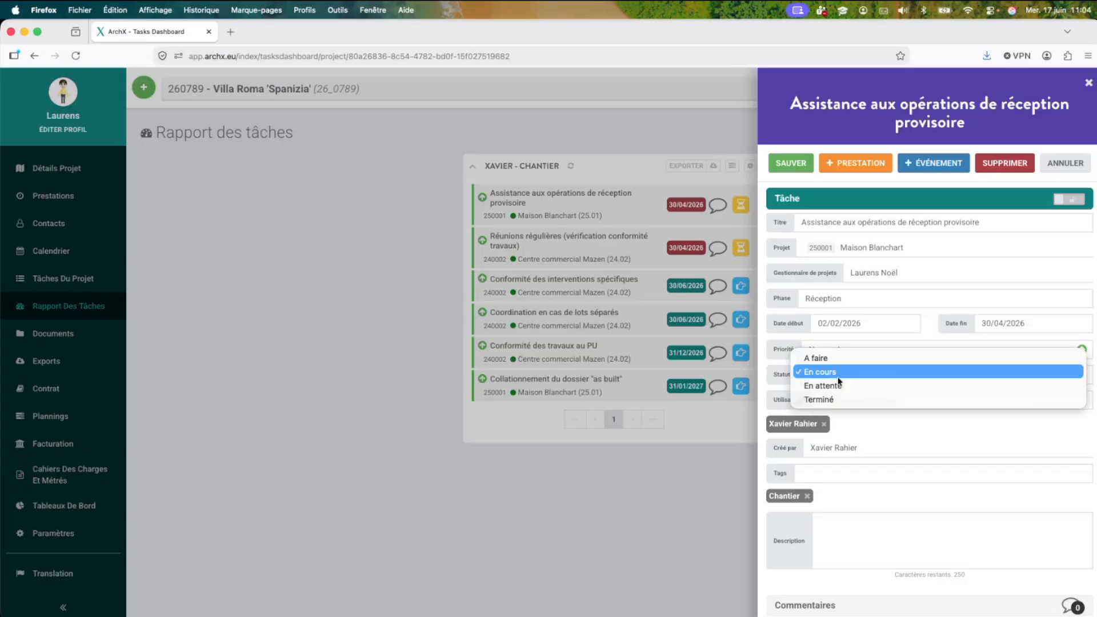
{"action": "left_click", "coordinate": [825, 399]}
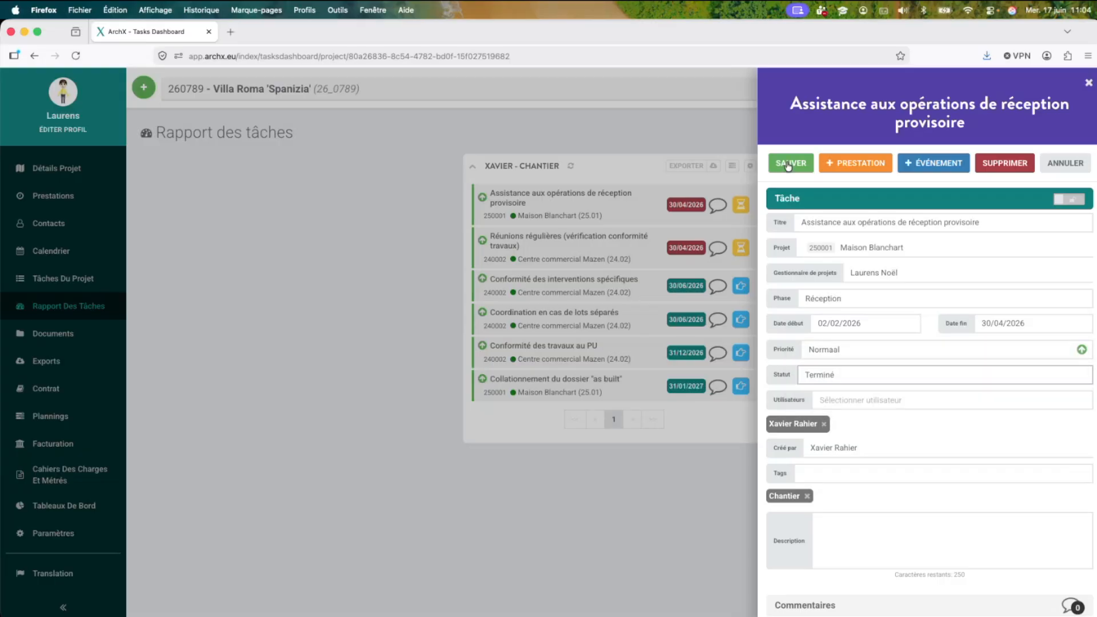
{"action": "left_click", "coordinate": [785, 165]}
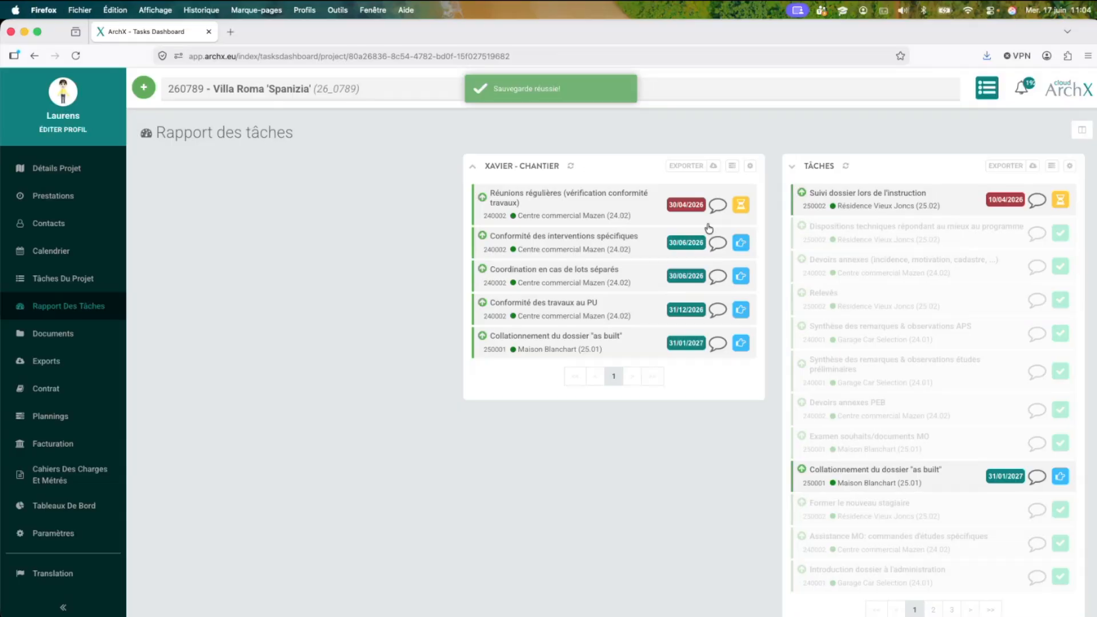
- Check the status options in the colleague's Chantier block filter and close it without saving
{"action": "left_click", "coordinate": [751, 167]}
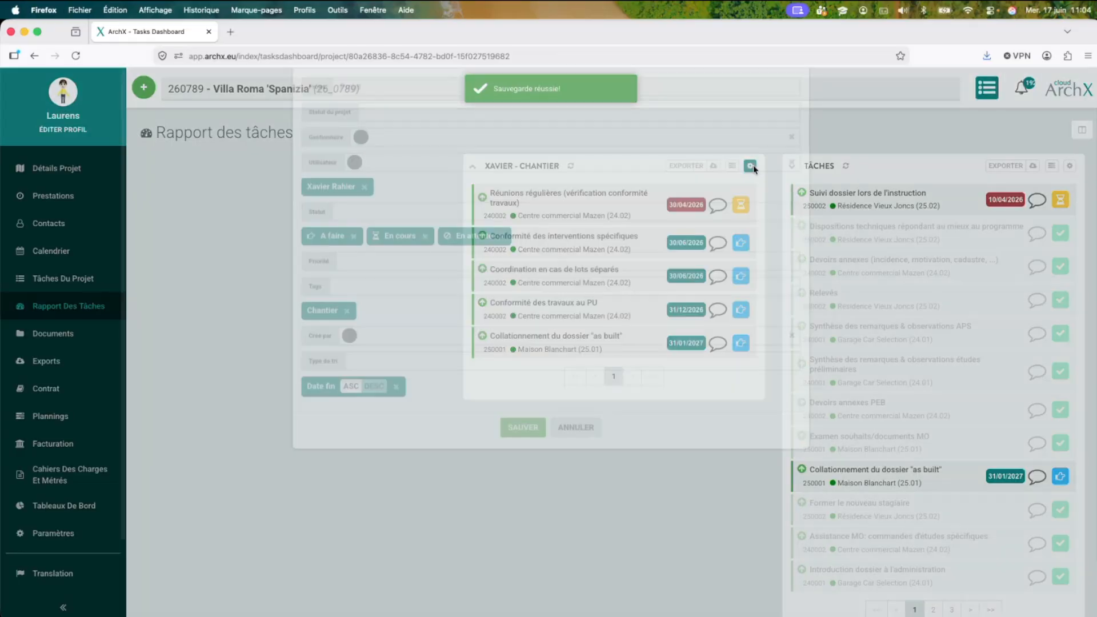
{"action": "left_click", "coordinate": [440, 294]}
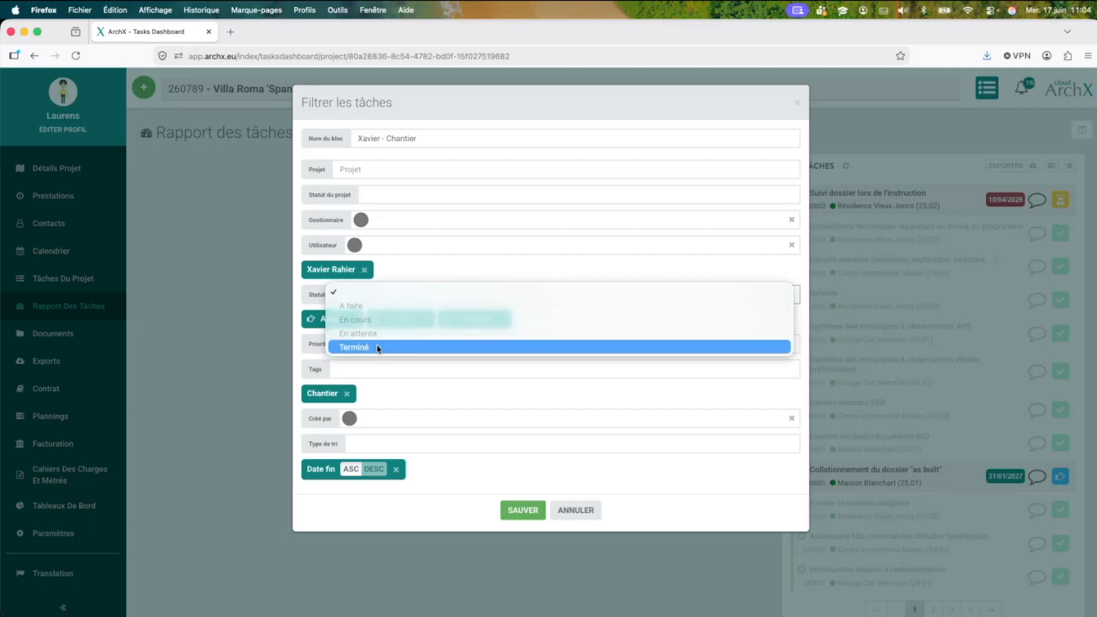
{"action": "left_click", "coordinate": [312, 344]}
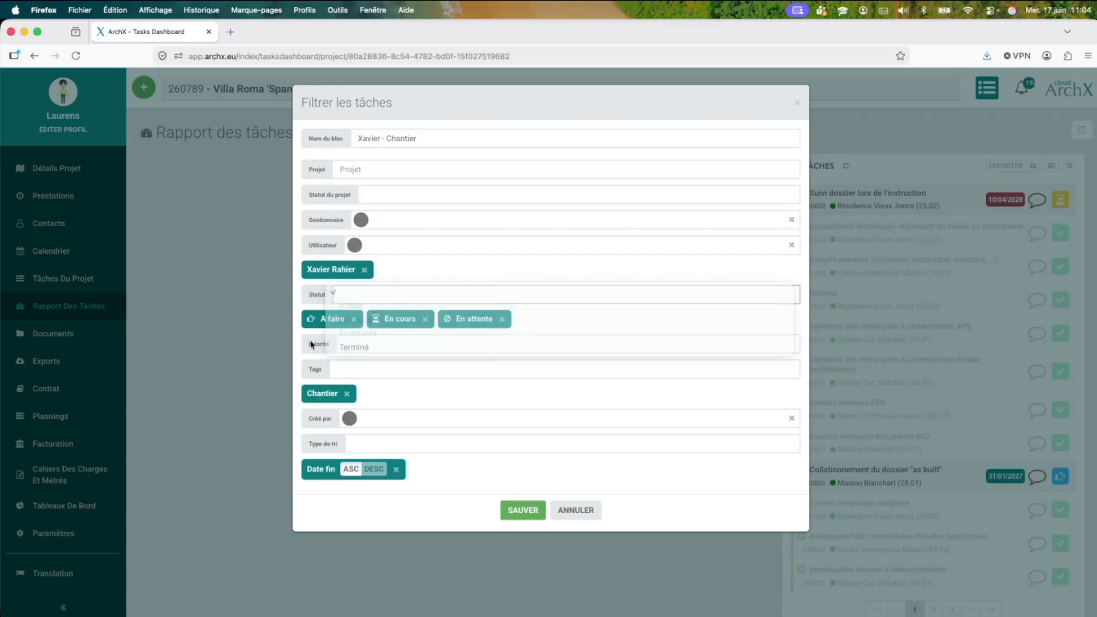
{"action": "left_click", "coordinate": [578, 511]}
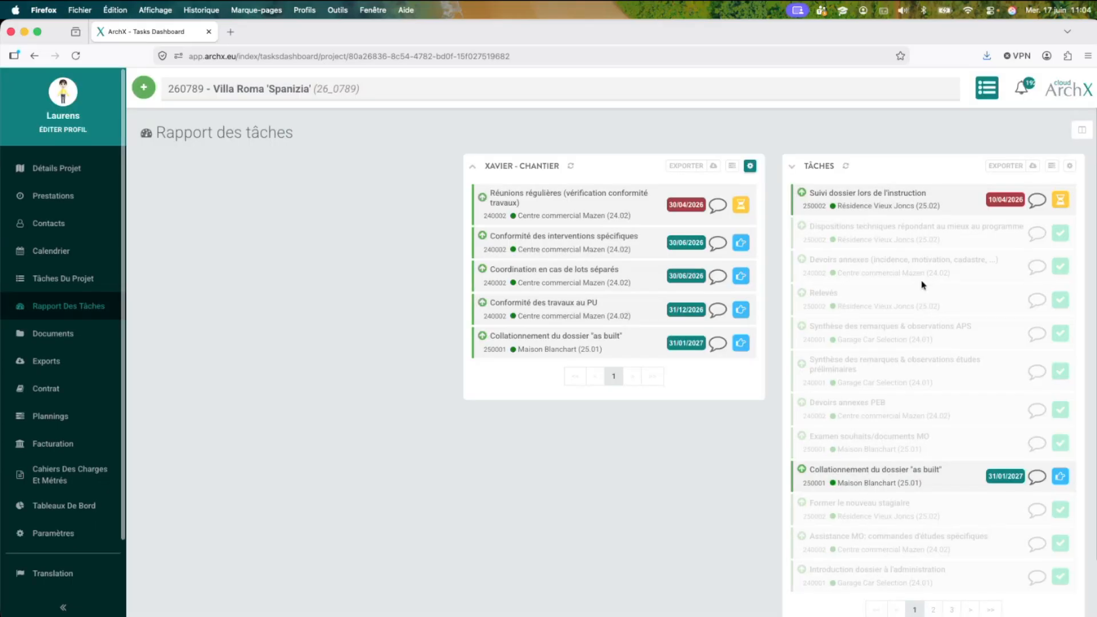
- Show the colleague's Chantier block as a planning and examine its tasks, end dates and assigned users
{"action": "left_click", "coordinate": [732, 167]}
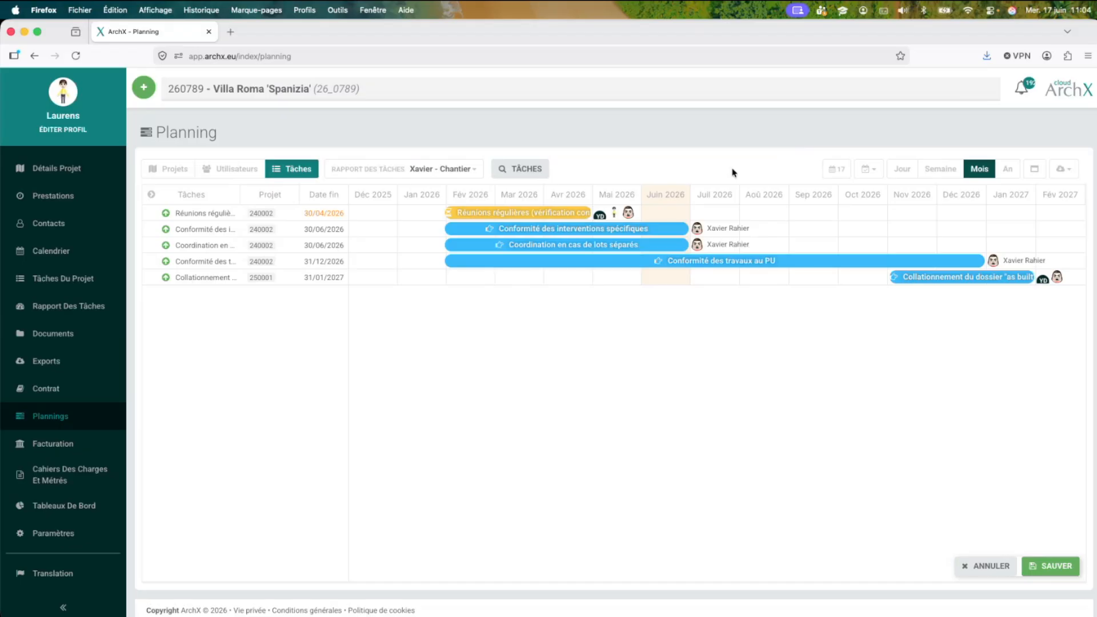
{"action": "mouse_move", "coordinate": [574, 212]}
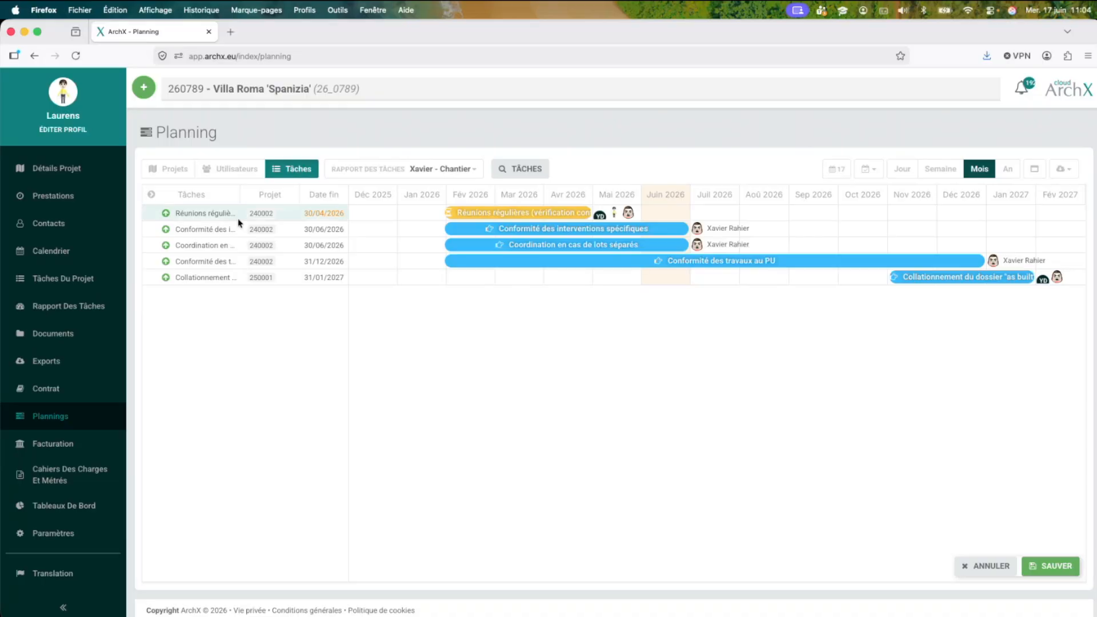
{"action": "mouse_move", "coordinate": [209, 216]}
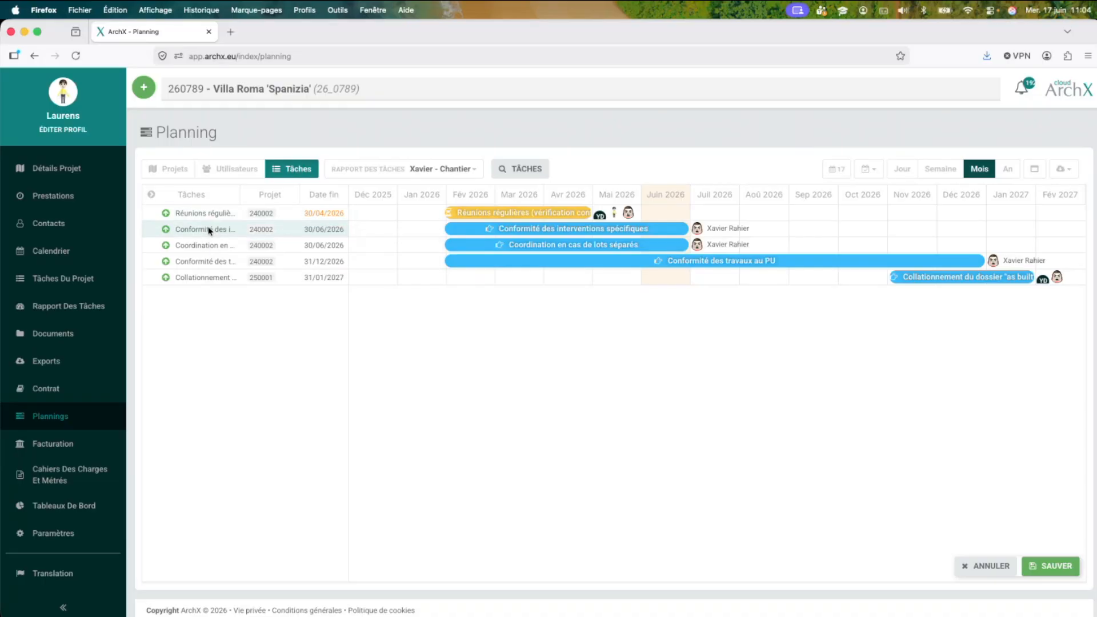
{"action": "mouse_move", "coordinate": [207, 284]}
{"action": "mouse_move", "coordinate": [616, 218]}
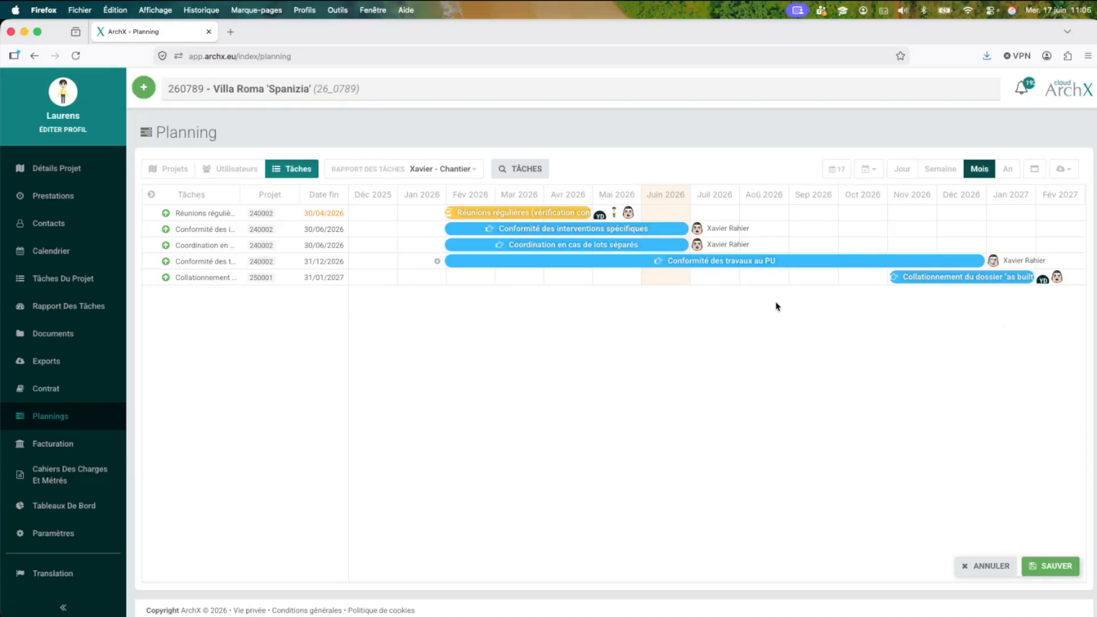
- View the details of the Conformité des travaux au PU task from the planning, close them and return to the task report
{"action": "left_click", "coordinate": [789, 266]}
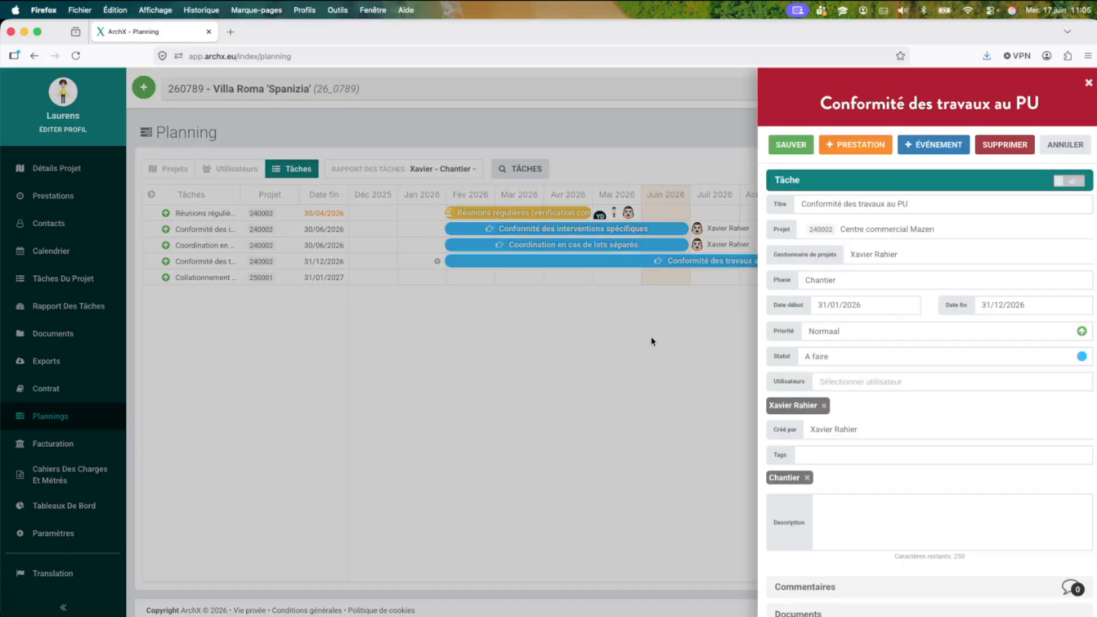
{"action": "left_click", "coordinate": [708, 374]}
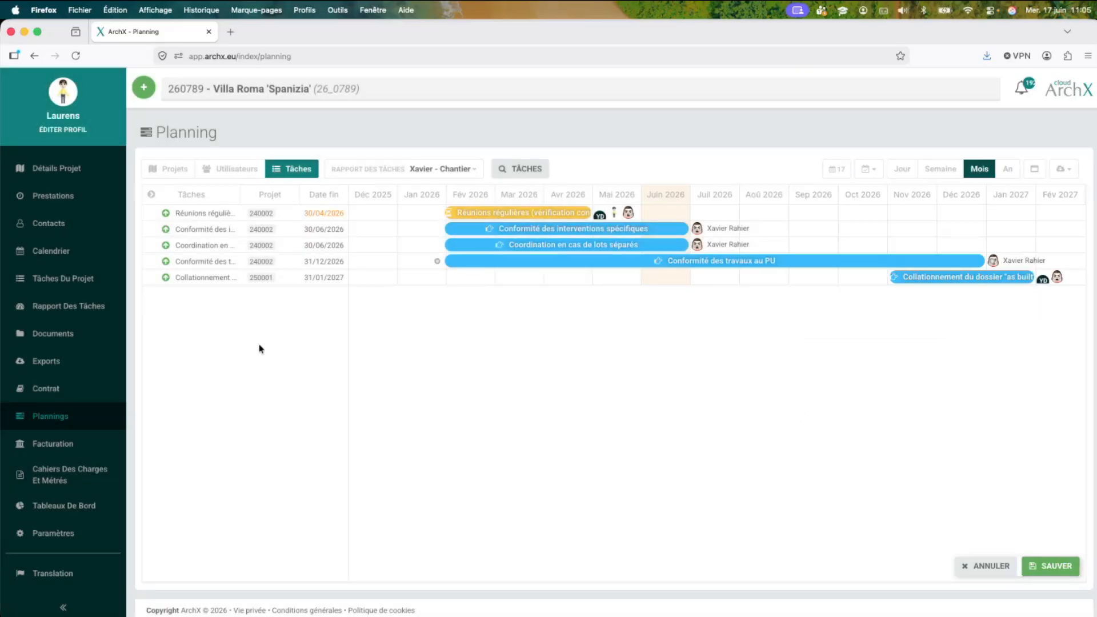
{"action": "left_click", "coordinate": [87, 314]}
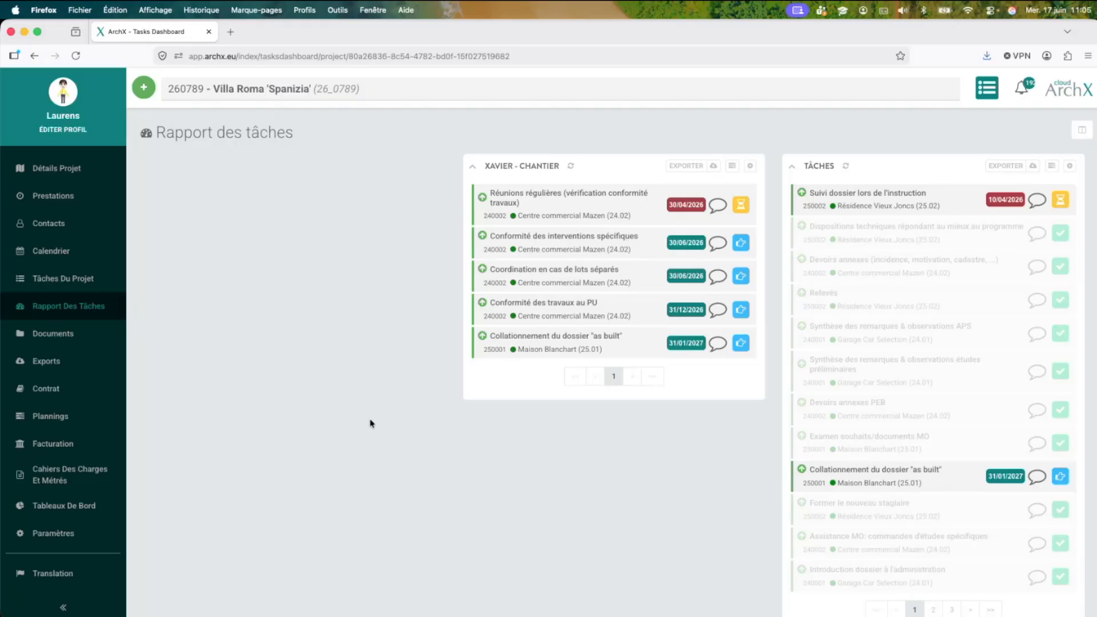
- Show the colleague's Chantier block as a planning, and check which task reports the general planning's task view offers
{"action": "left_click", "coordinate": [732, 170]}
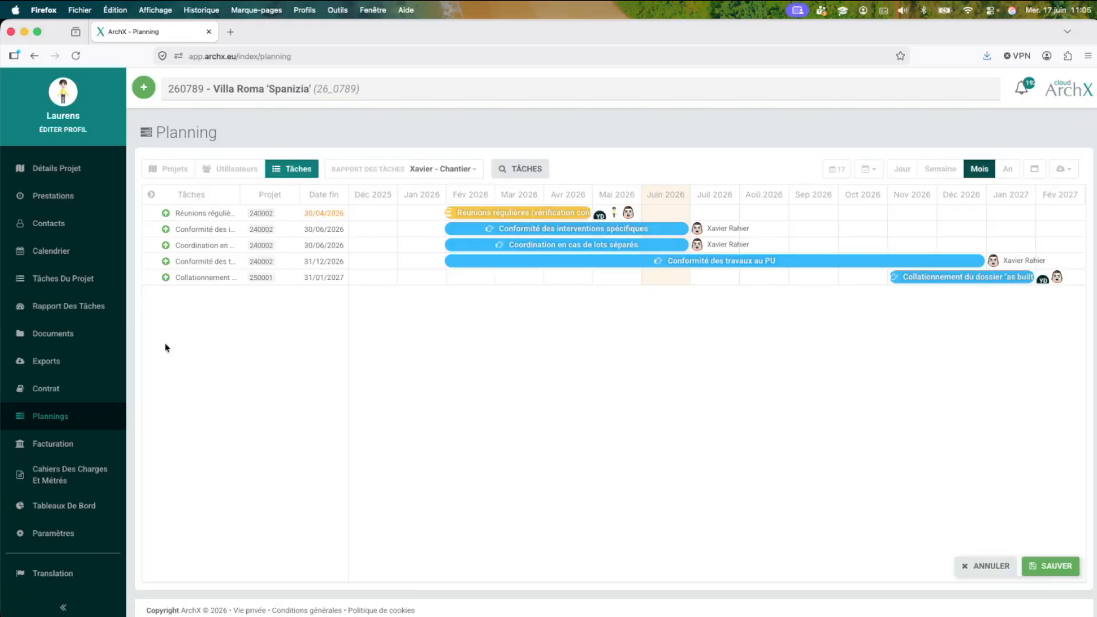
{"action": "left_click", "coordinate": [89, 340]}
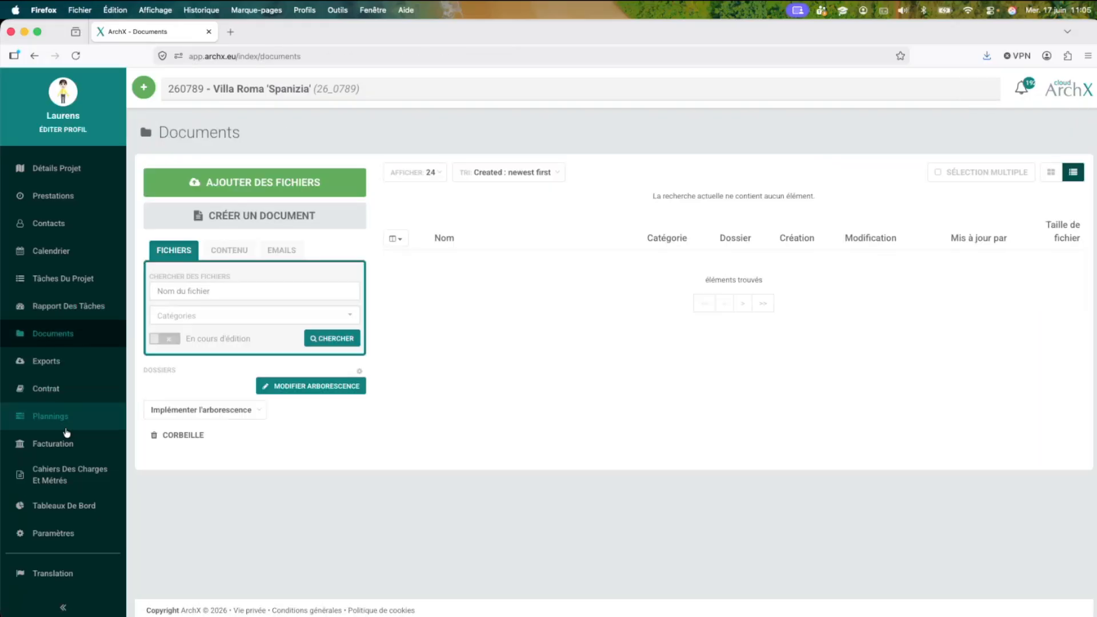
{"action": "left_click", "coordinate": [66, 429]}
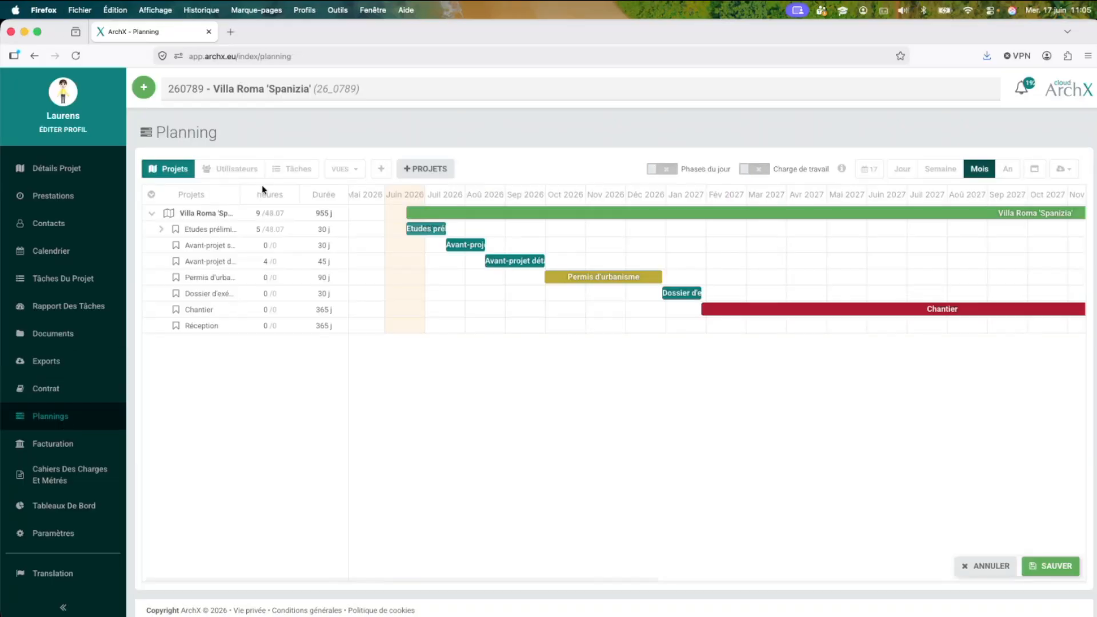
{"action": "left_click", "coordinate": [294, 171]}
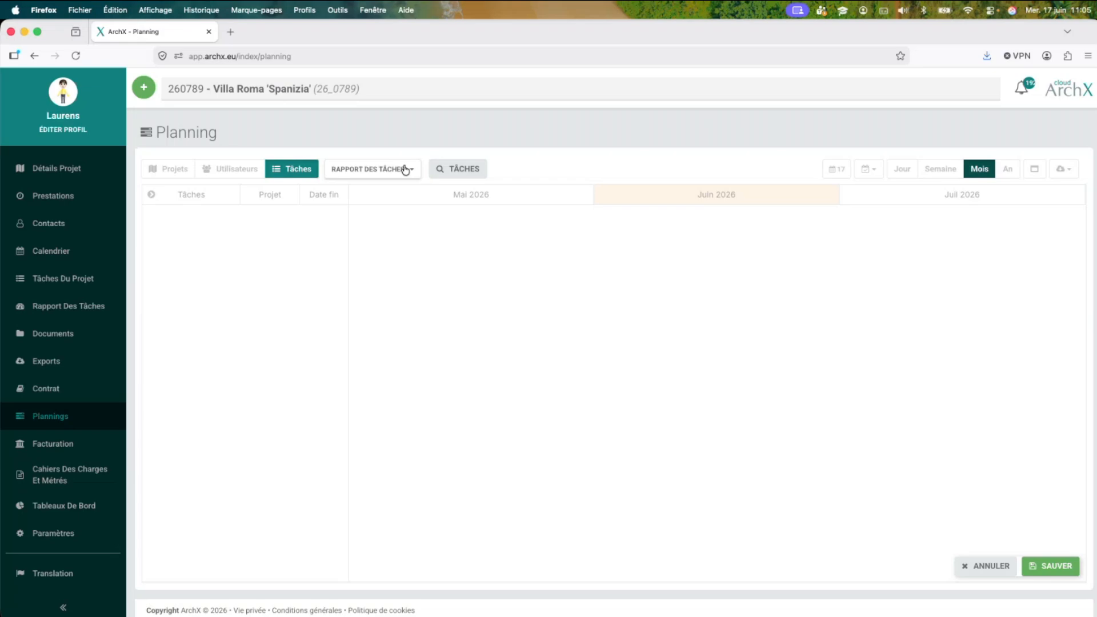
{"action": "left_click", "coordinate": [405, 170]}
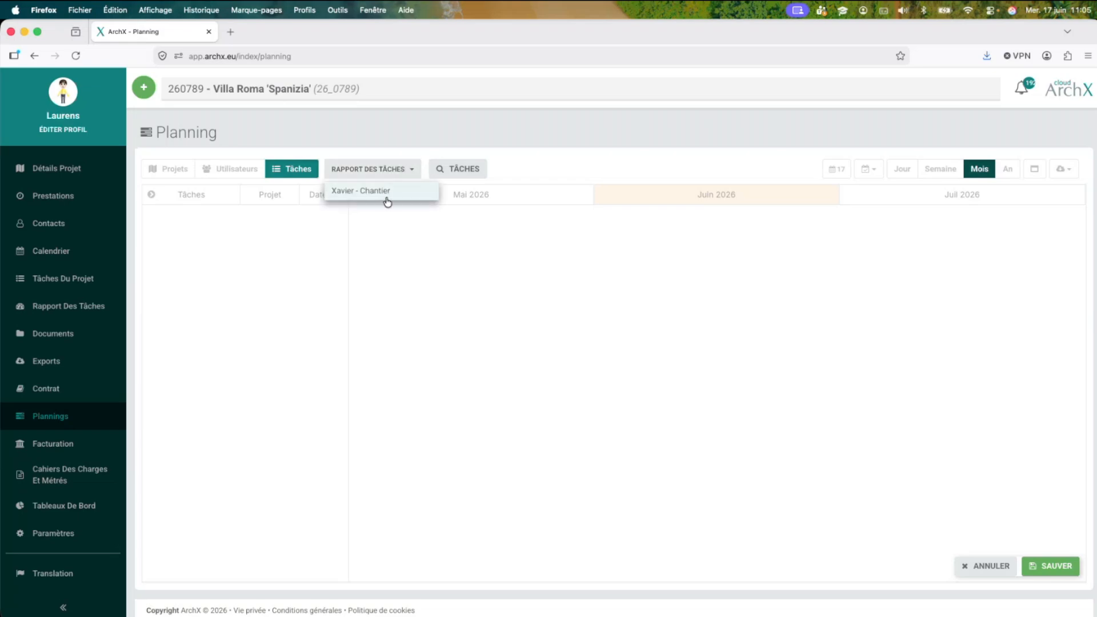
- Try to filter the planning's tasks by status A faire, sorted by Date fin, and return to the task report
{"action": "left_click", "coordinate": [457, 170]}
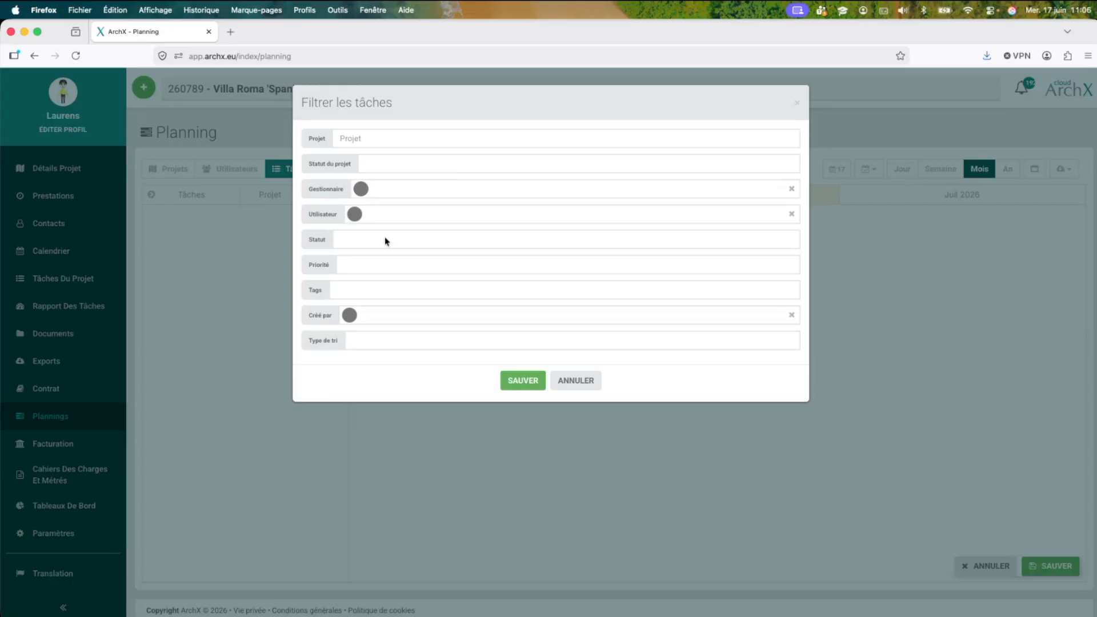
{"action": "left_click", "coordinate": [385, 240]}
{"action": "left_click", "coordinate": [376, 253]}
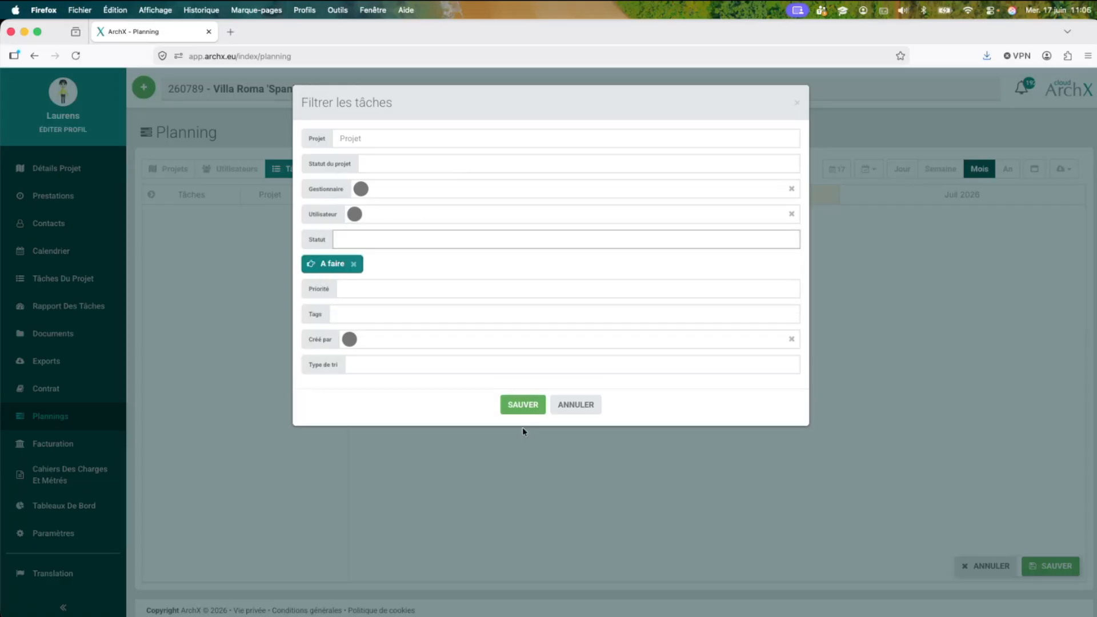
{"action": "left_click", "coordinate": [443, 367]}
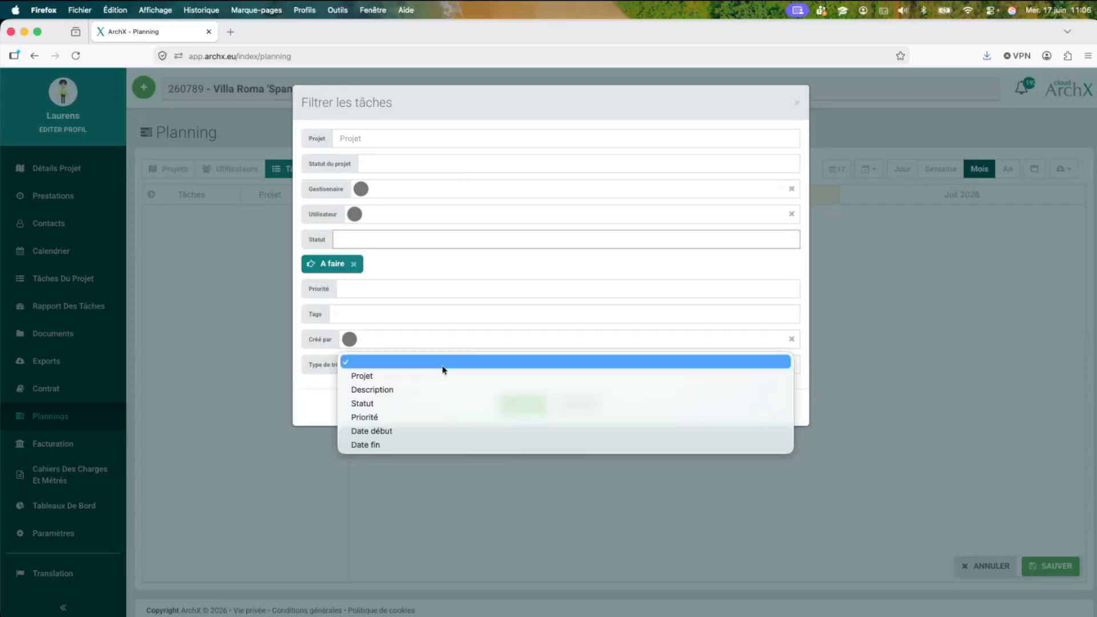
{"action": "left_click", "coordinate": [421, 445]}
{"action": "left_click", "coordinate": [529, 440]}
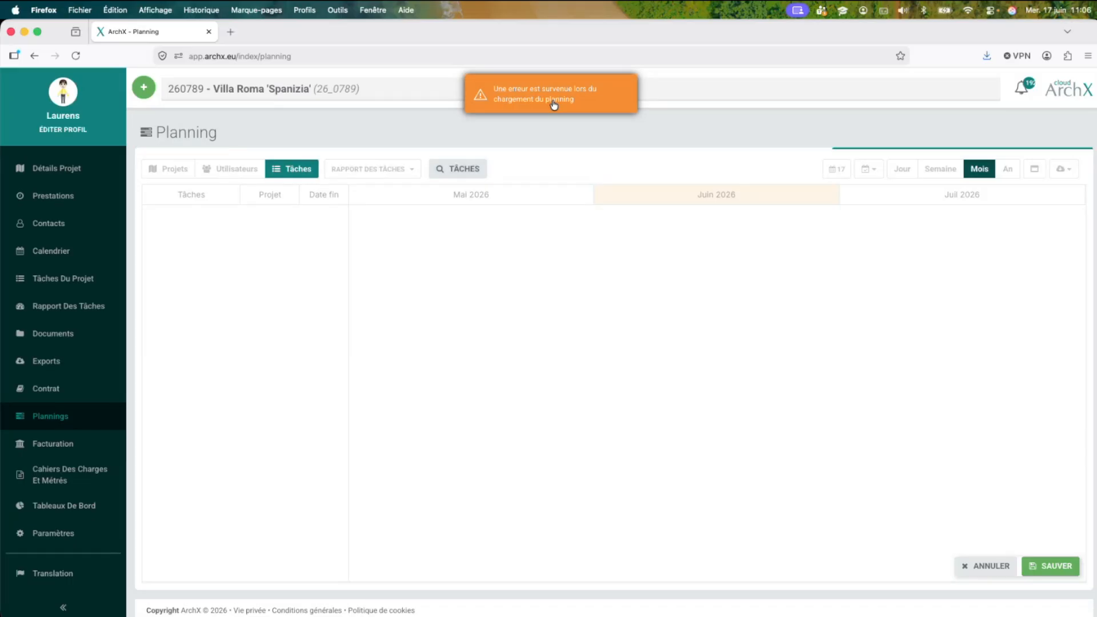
{"action": "left_click", "coordinate": [553, 104]}
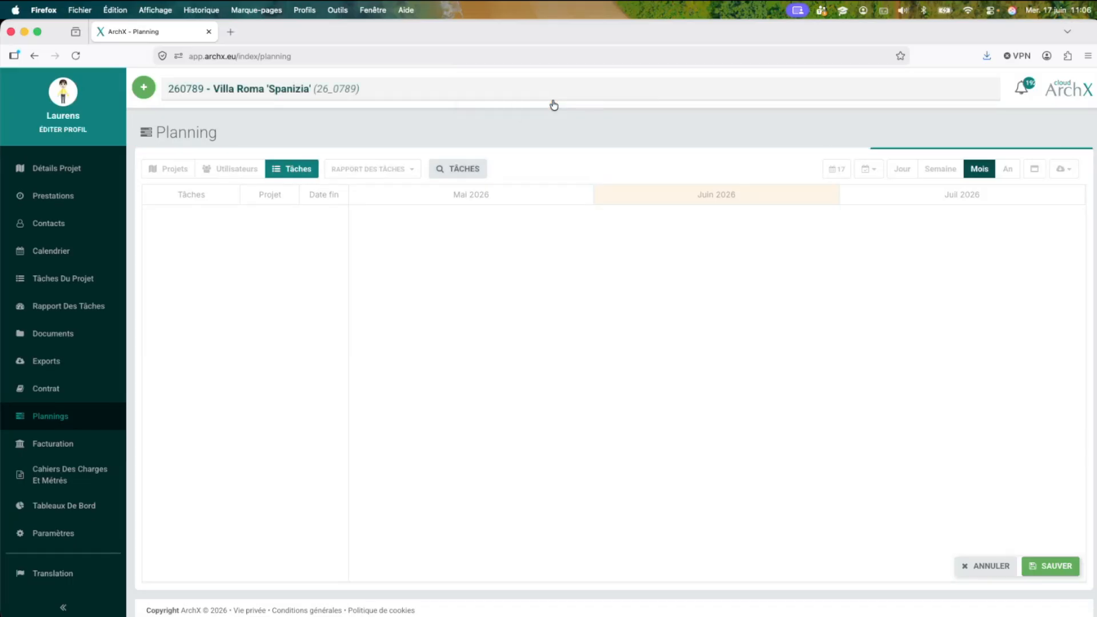
{"action": "left_click", "coordinate": [73, 307]}
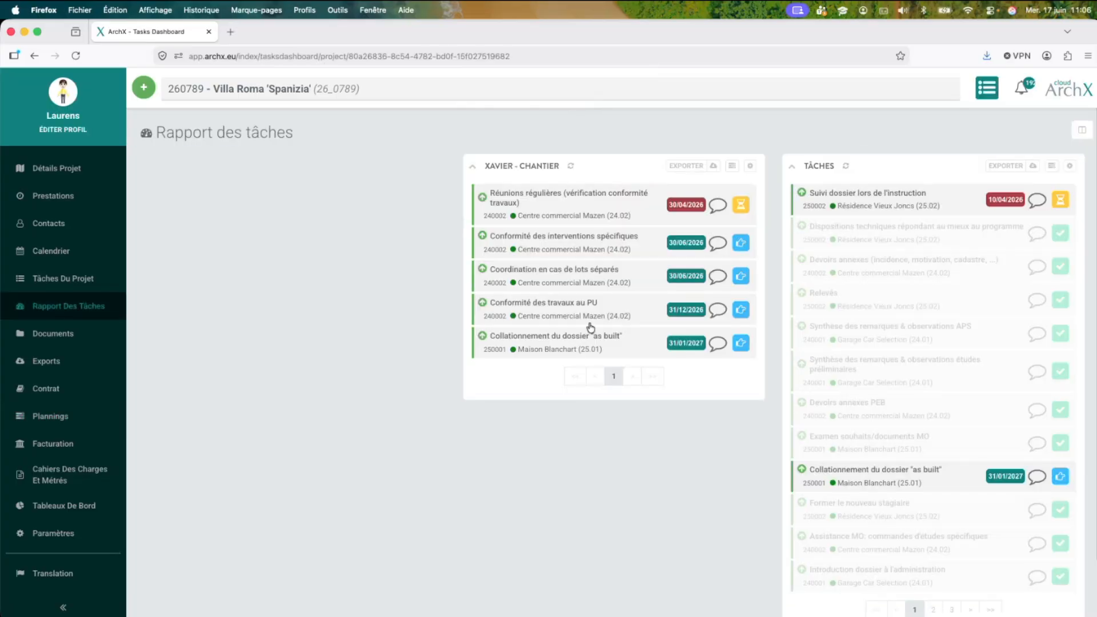